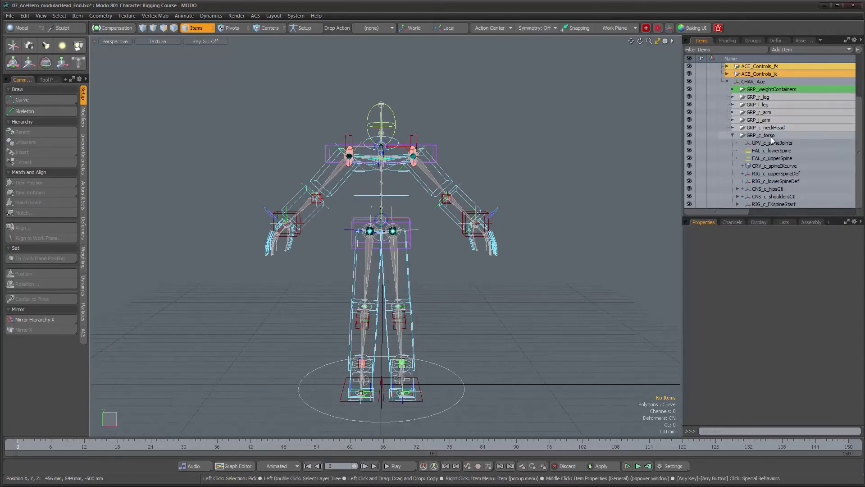
Step: Examine the character's torso up close, selecting the GRP_c_torso group and a middle spine joint for reference
left_click_drag(390, 220, 385, 230, "alt")
right_click_drag(385, 231, 448, 216, "alt")
left_click_drag(462, 233, 467, 236, "alt")
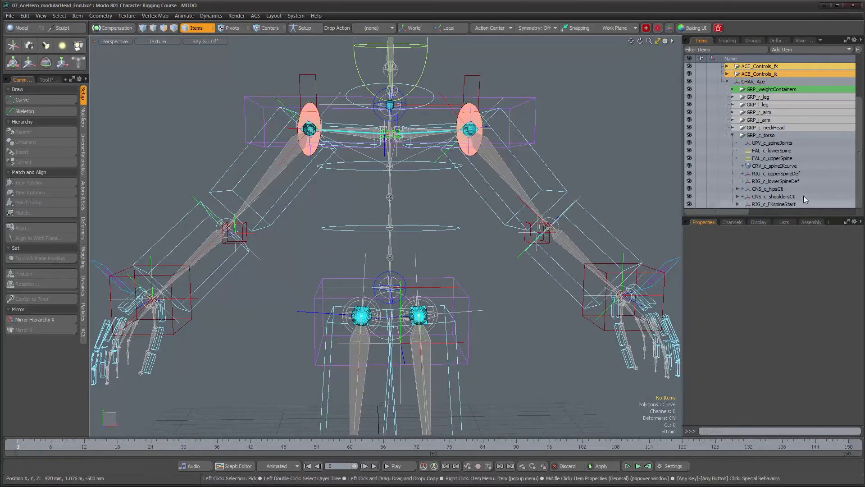
left_click(768, 136)
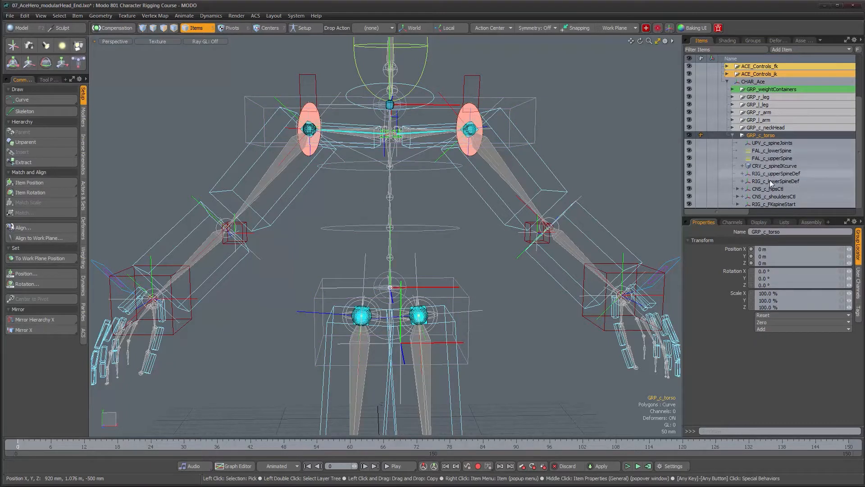
left_click_drag(477, 194, 425, 185, "alt")
key("Escape")
left_click(423, 186)
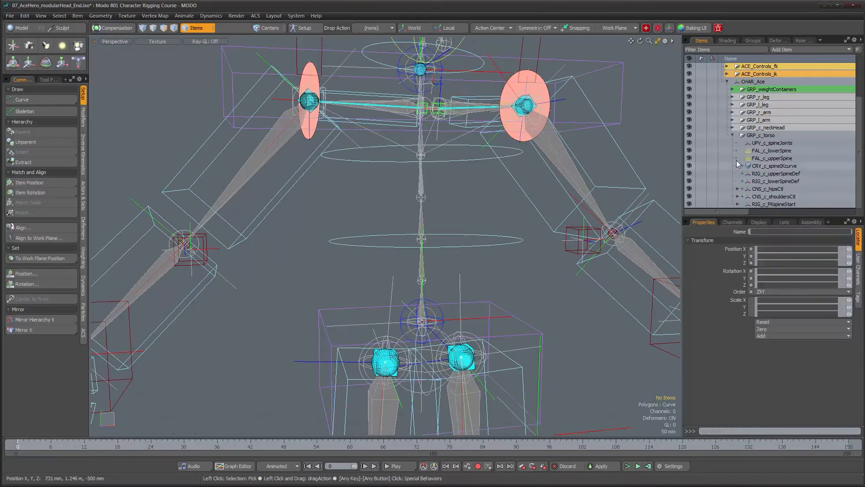
Step: Select the ACE_mainRig group and review the rig around it together with the contents of GRP_c_torso
scroll(777, 135, "up", 3)
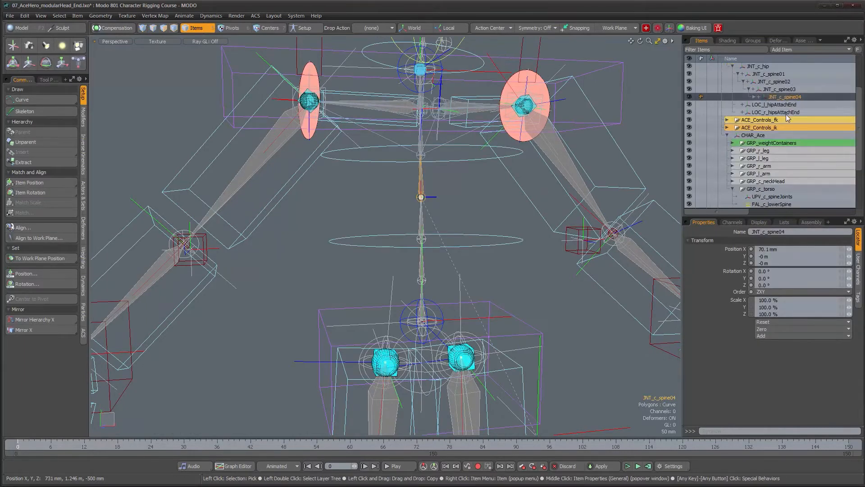
scroll(766, 108, "up", 2)
left_click(764, 107)
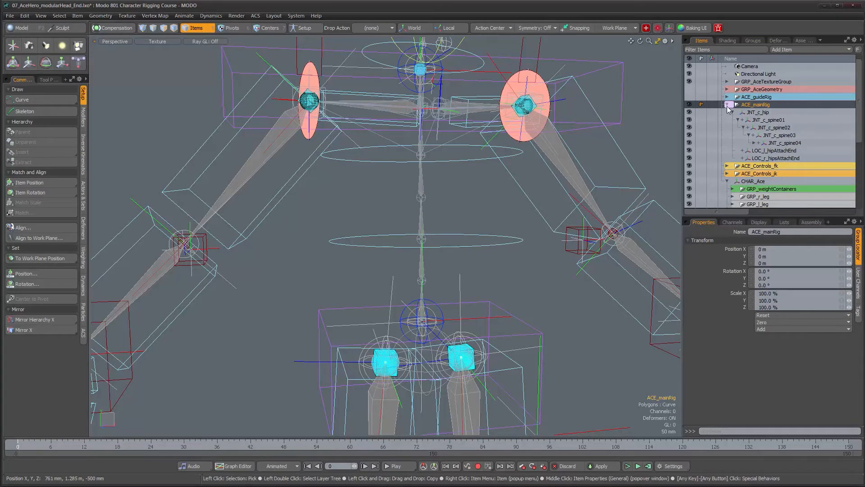
key("shift+a")
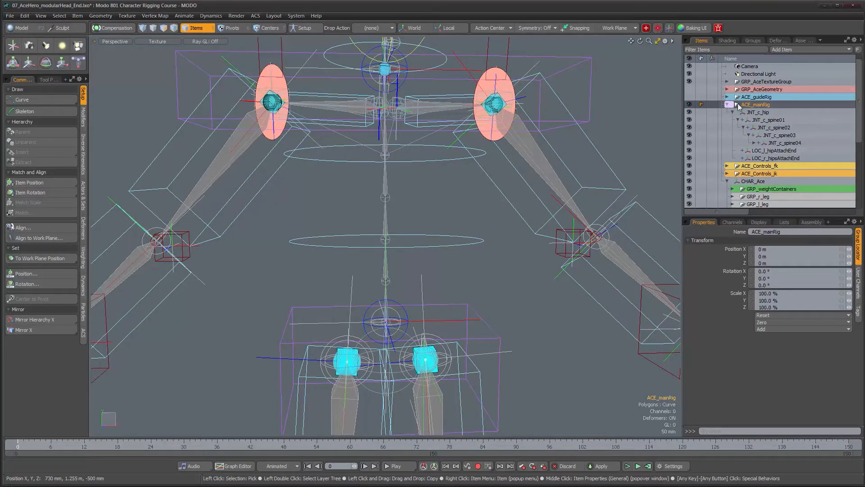
scroll(751, 96, "down", 3)
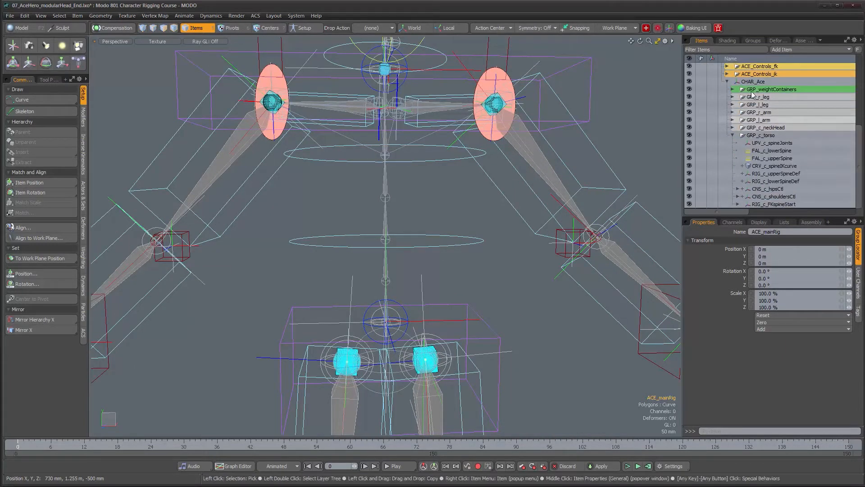
mouse_move(383, 211)
left_mouse_down("alt")
mouse_move(392, 192)
mouse_move(390, 208)
left_mouse_up("alt")
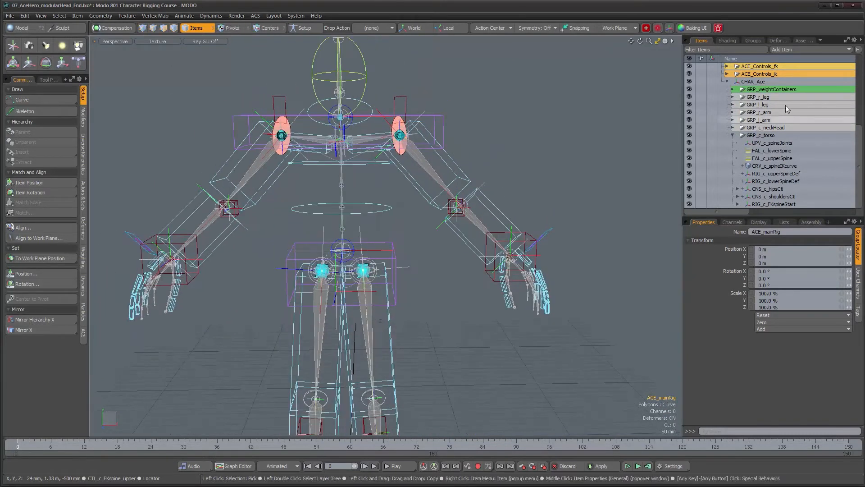
left_click_drag(460, 181, 426, 185, "alt")
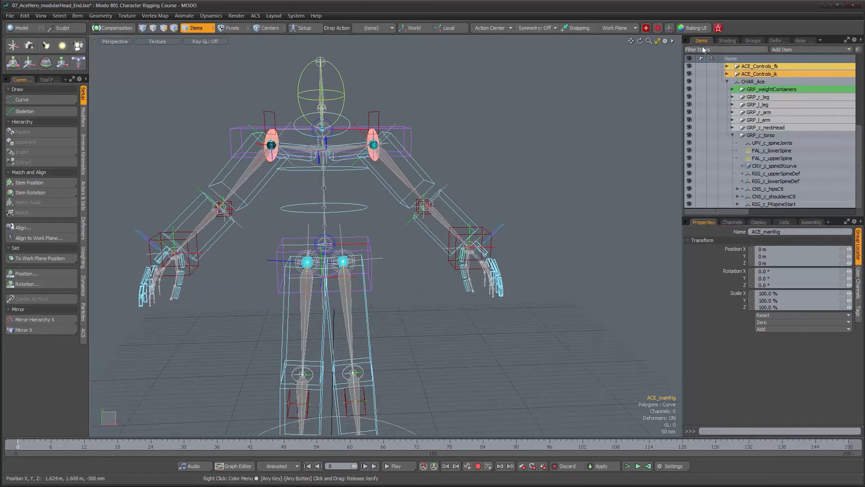
left_click_drag(544, 145, 444, 140, "alt")
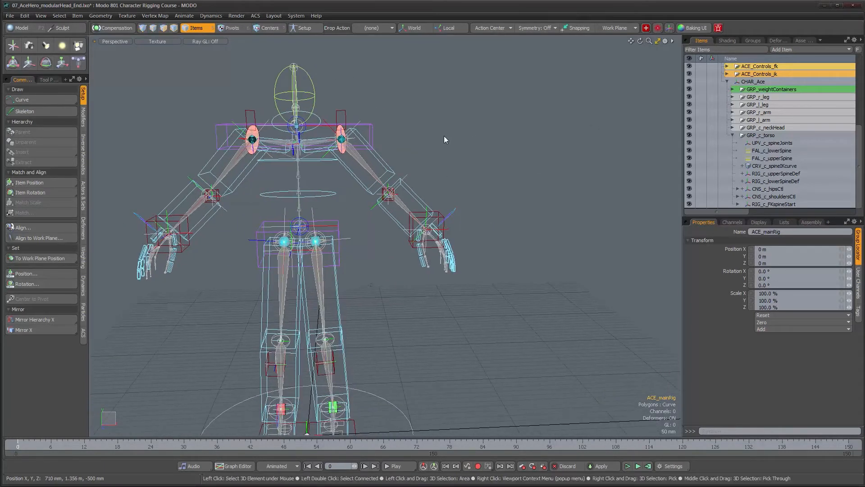
Step: Open a separate floating Item List palette and frame the full character rig beside it
left_click(273, 16)
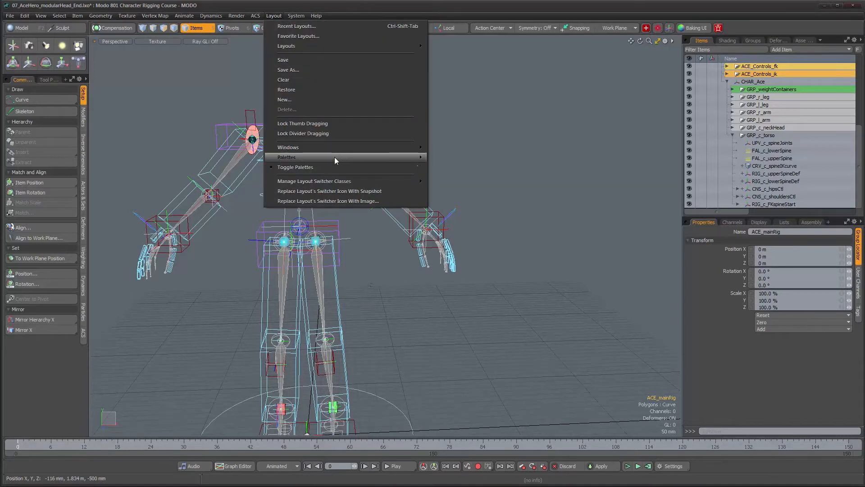
mouse_move(335, 157)
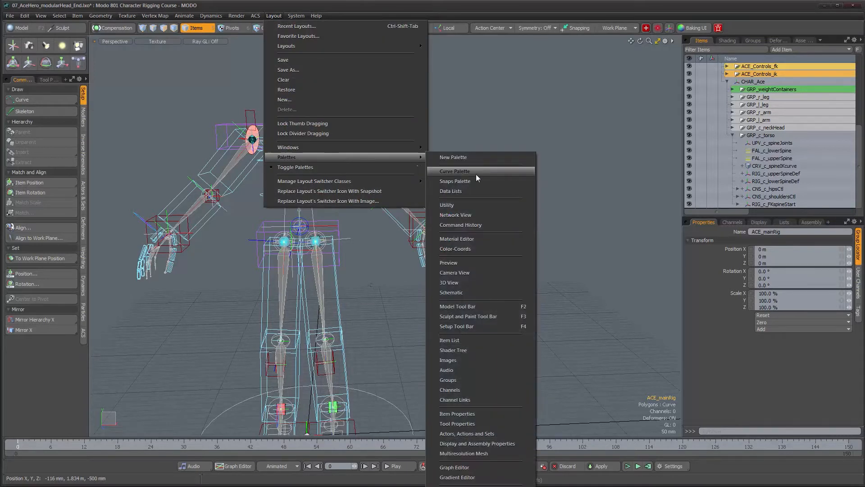
left_click(468, 341)
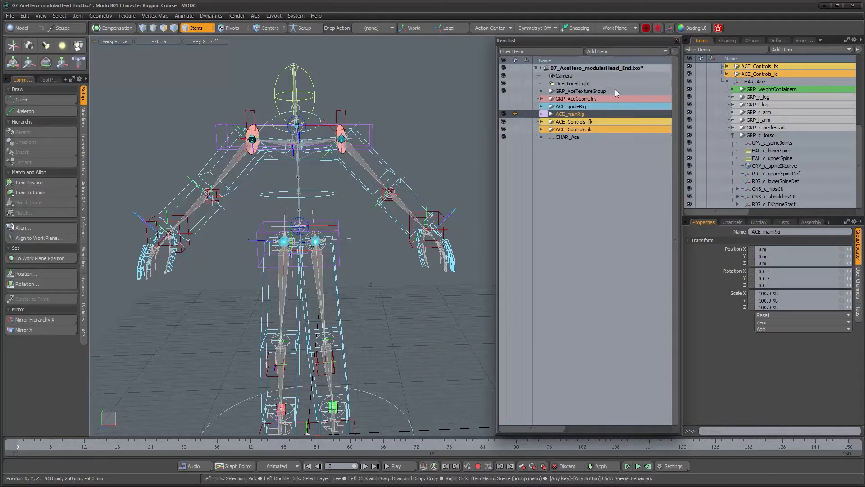
key("alt")
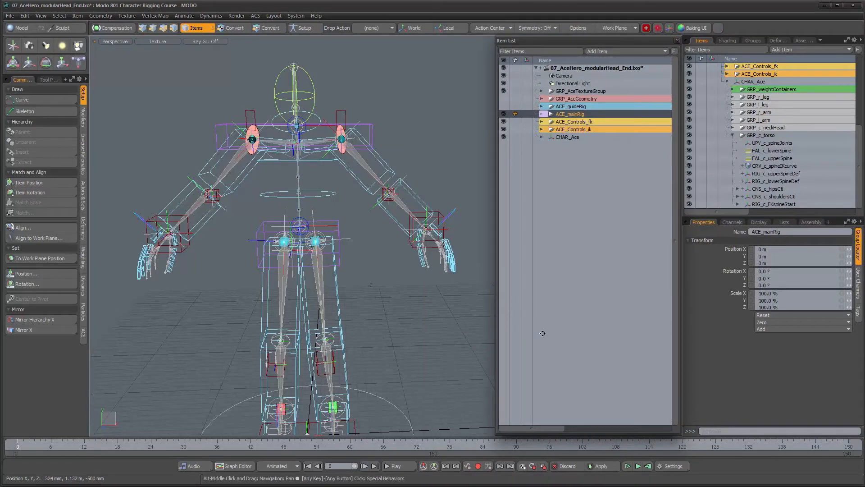
middle_click_drag(331, 220, 339, 187, "alt")
right_click_drag(339, 187, 320, 201, "alt")
middle_click_drag(322, 202, 314, 197, "alt")
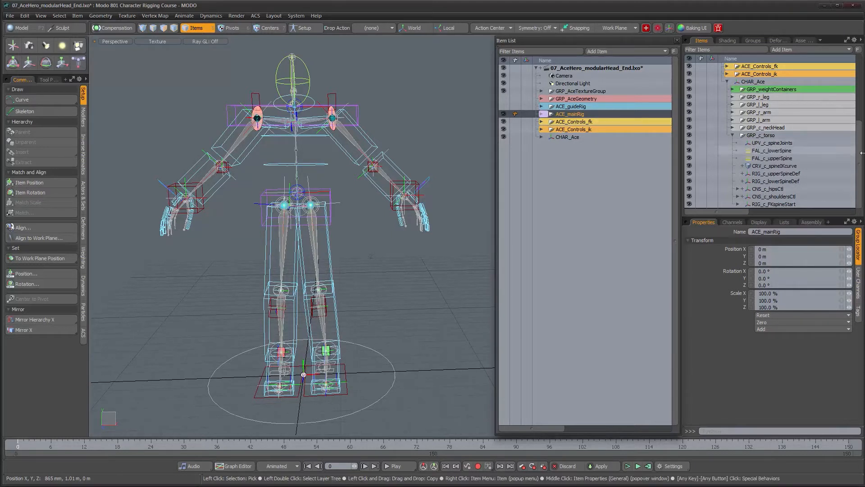
Step: Expand the entire ACE_mainRig hierarchy in the floating Item List to compare its joints with the torso rig
left_click(542, 114)
left_click(546, 121, "shift")
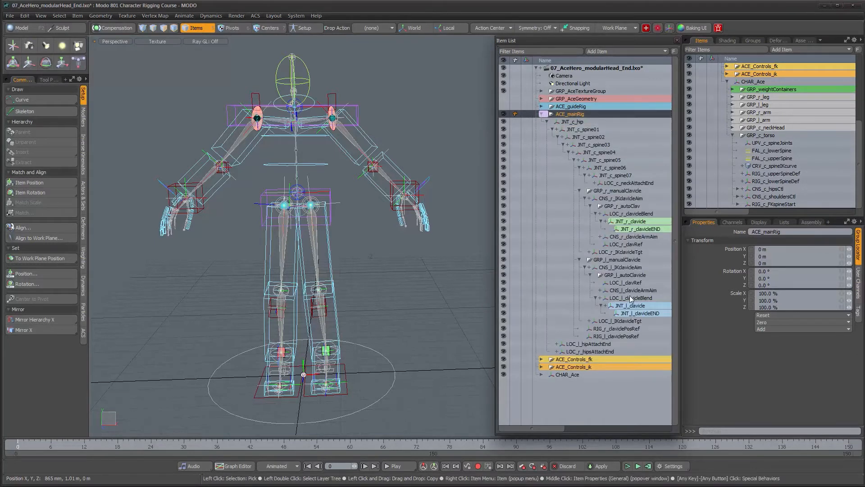
left_click_drag(345, 231, 347, 219, "alt")
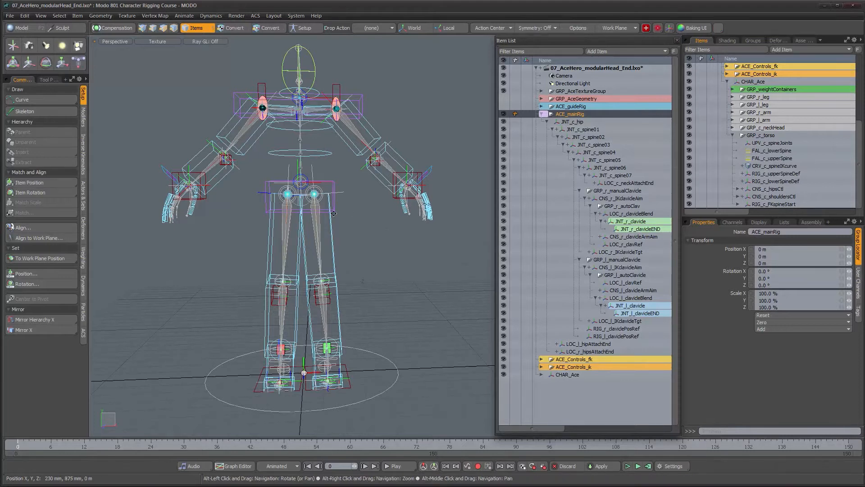
left_click_drag(351, 137, 363, 176, "alt+shift")
scroll(363, 175, "up", 5, "alt")
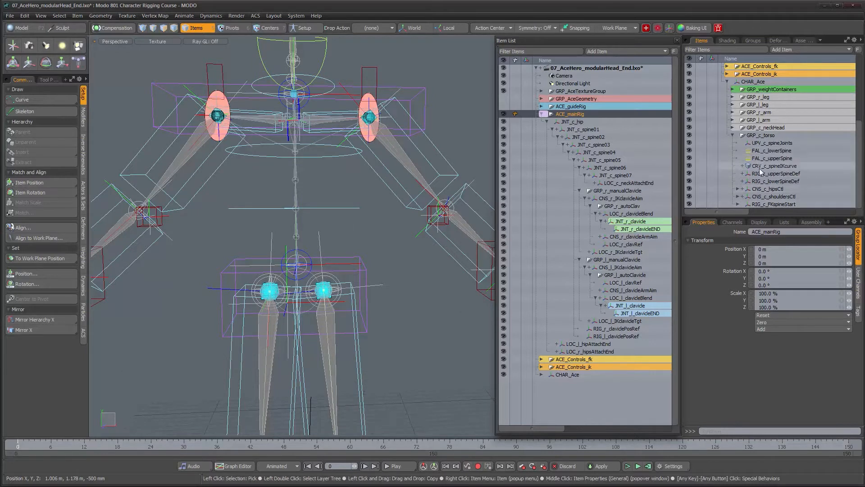
left_click_drag(360, 205, 381, 169, "alt")
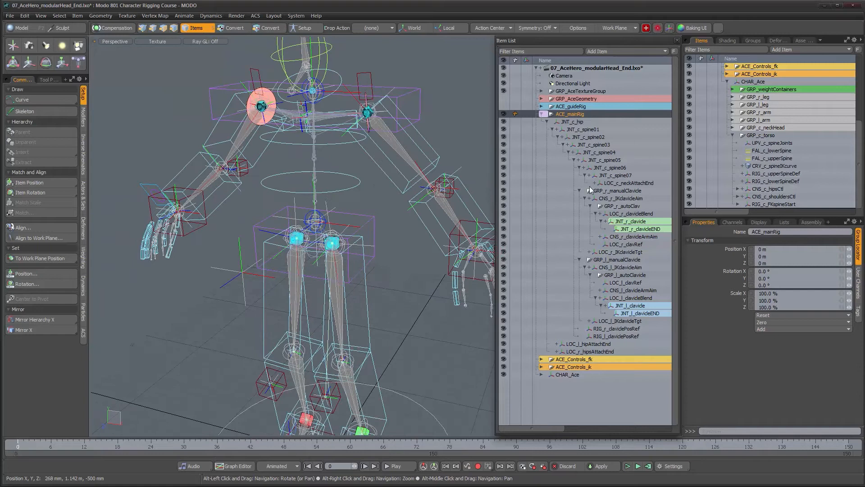
Step: Add a group locator next to GRP_c_torso and name it GRP_c_spineIKrig
left_click(757, 137)
left_click_drag(289, 232, 315, 233, "alt")
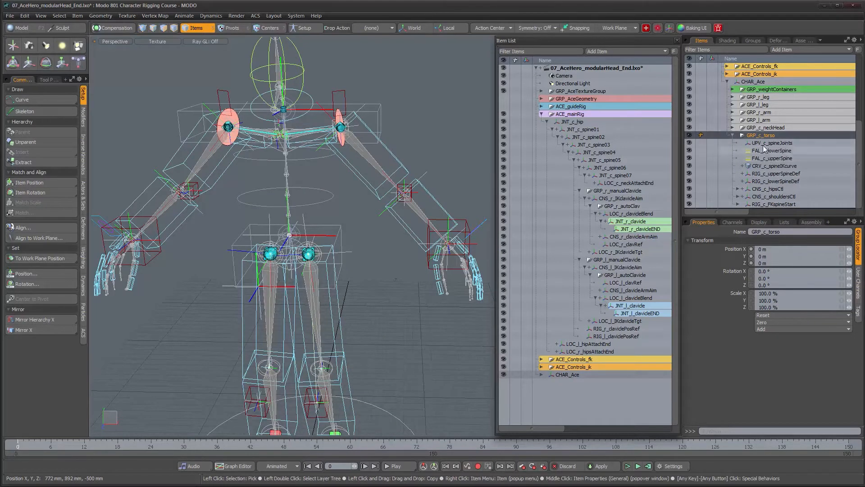
left_click(789, 52)
mouse_move(788, 50)
mouse_move(790, 123)
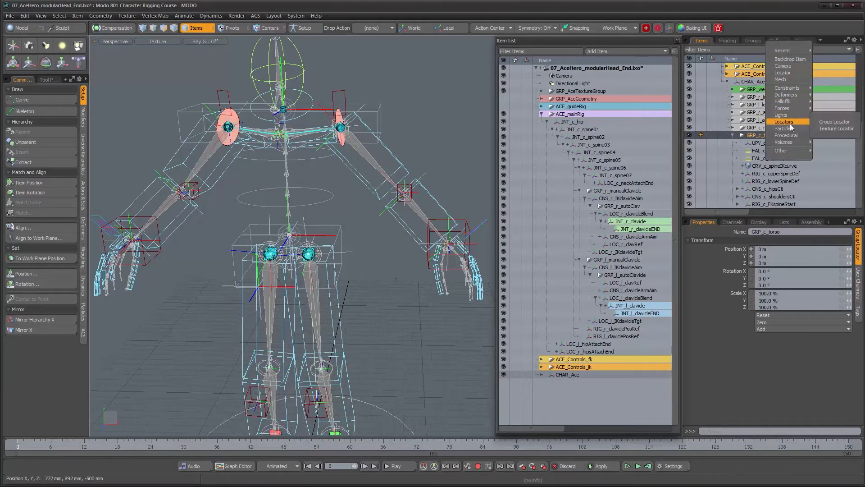
left_click(839, 124)
double_click(759, 136)
type("GRP_c_spineIKr")
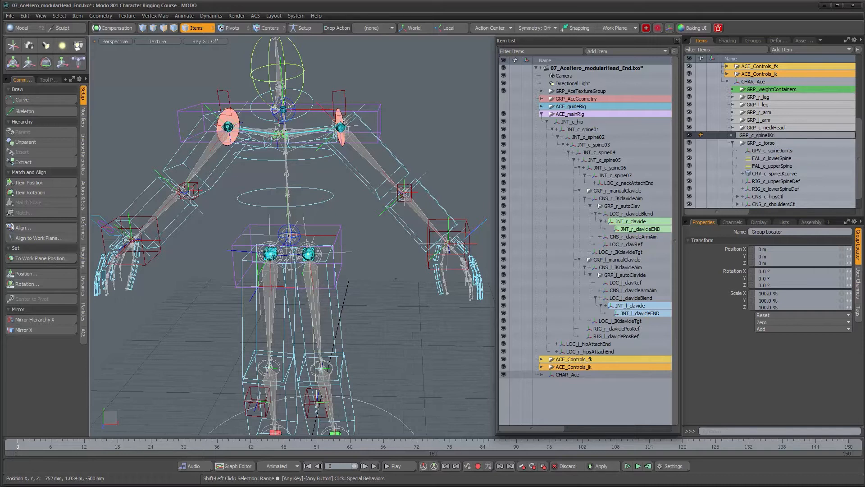
type("ig")
key("Return")
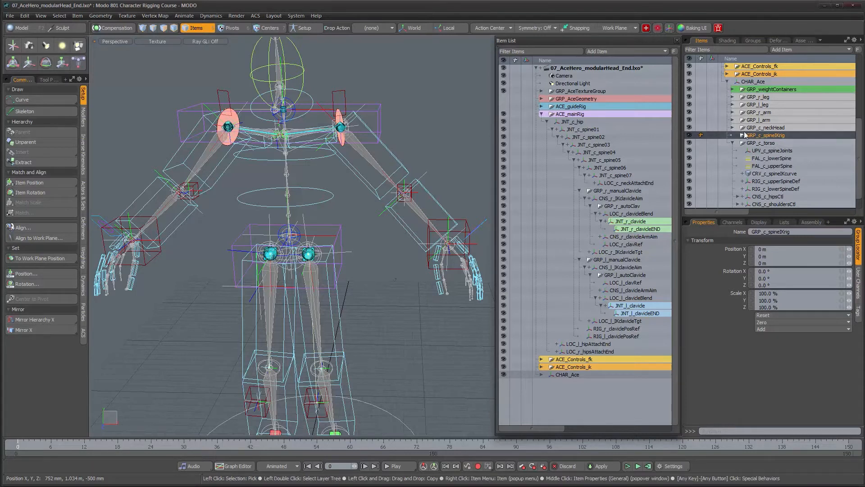
Step: Set the drop action to Match and show the move handles of GRP_c_torso at the base of the spine
left_click(368, 30)
left_click(359, 51)
left_click_drag(288, 234, 279, 205, "alt")
left_click(764, 142)
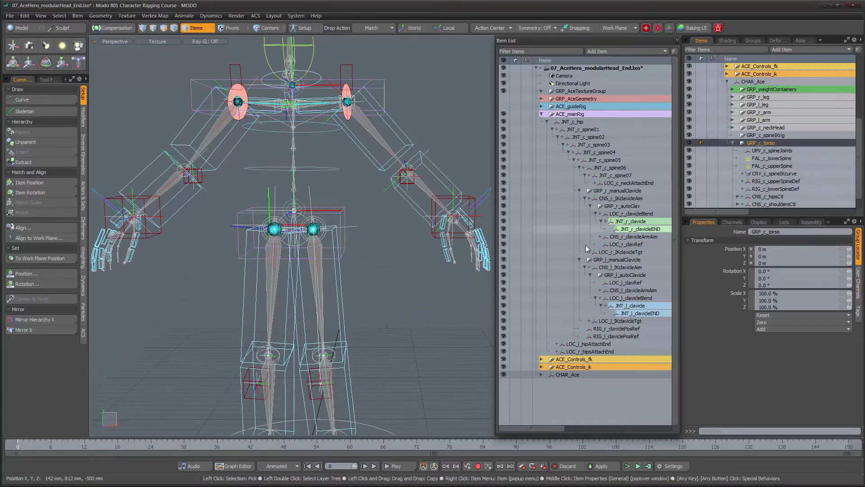
left_click_drag(292, 198, 331, 192, "alt")
key("w")
scroll(333, 197, "up", 4)
scroll(327, 184, "up", 5)
left_click_drag(248, 197, 295, 189, "alt+shift")
scroll(296, 189, "up", 3)
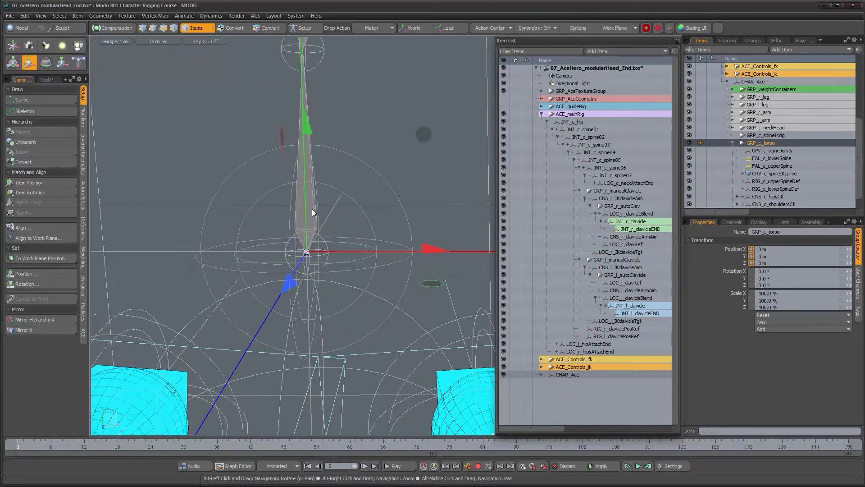
Step: Match GRP_c_spineIKrig to the joint at the base of the spine
left_click(756, 135)
left_click_drag(755, 135, 301, 218)
left_click_drag(350, 246, 363, 253, "alt+shift")
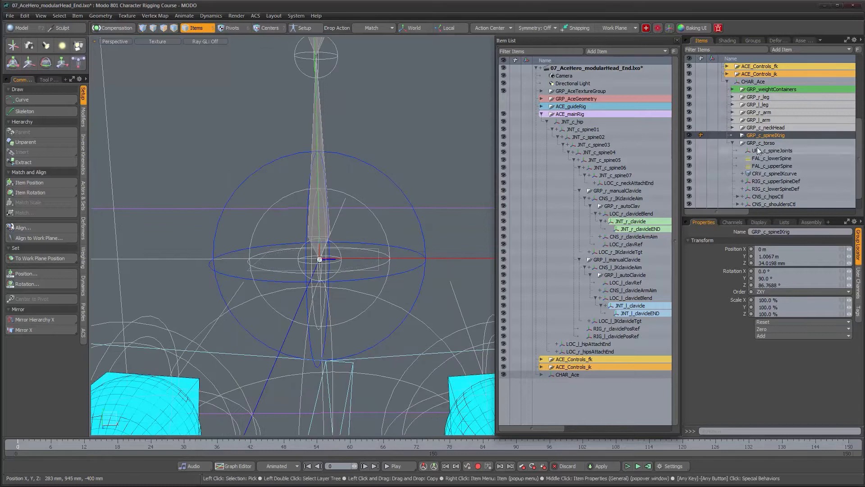
Step: Parent GRP_c_spineIKrig under GRP_c_torso and compare its placement with the torso group
left_click_drag(759, 134, 759, 142)
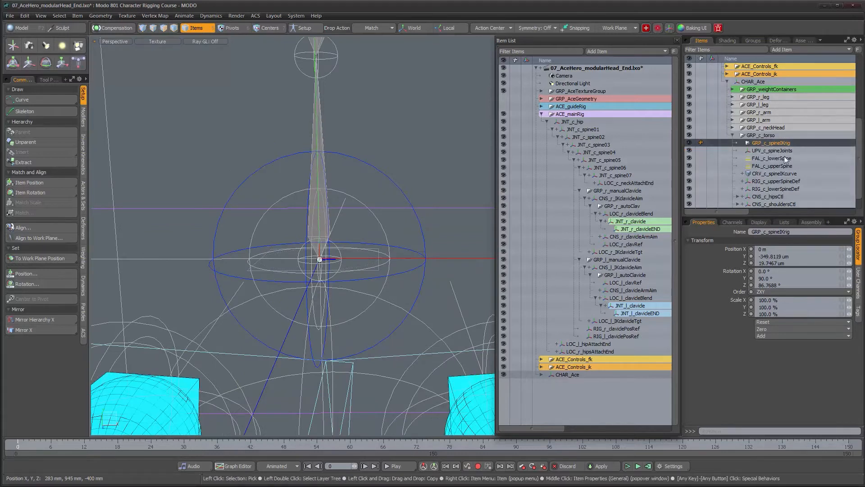
left_click_drag(405, 259, 348, 204, "alt+shift")
scroll(341, 206, "down", 2)
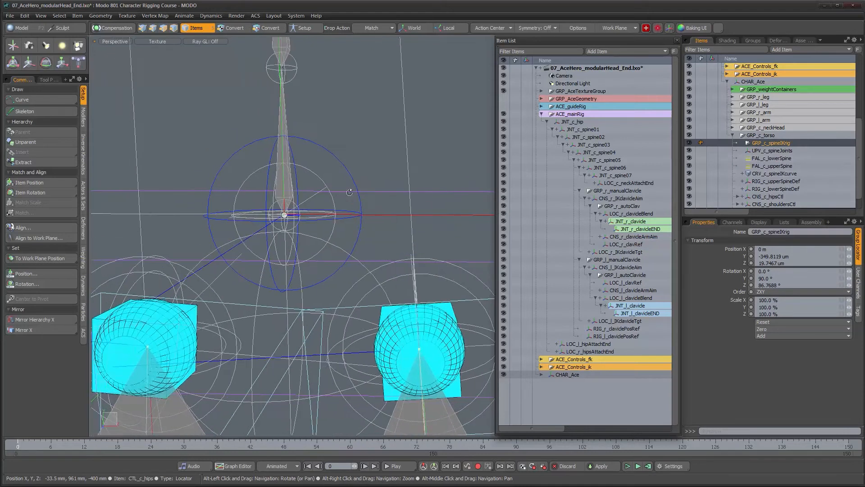
left_click(768, 134)
left_click(773, 143)
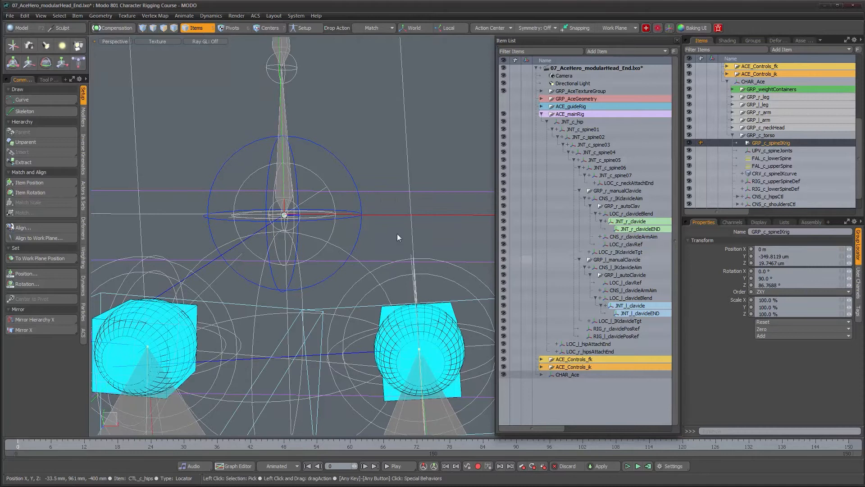
scroll(335, 210, "down", 3)
left_click_drag(336, 234, 281, 251, "alt")
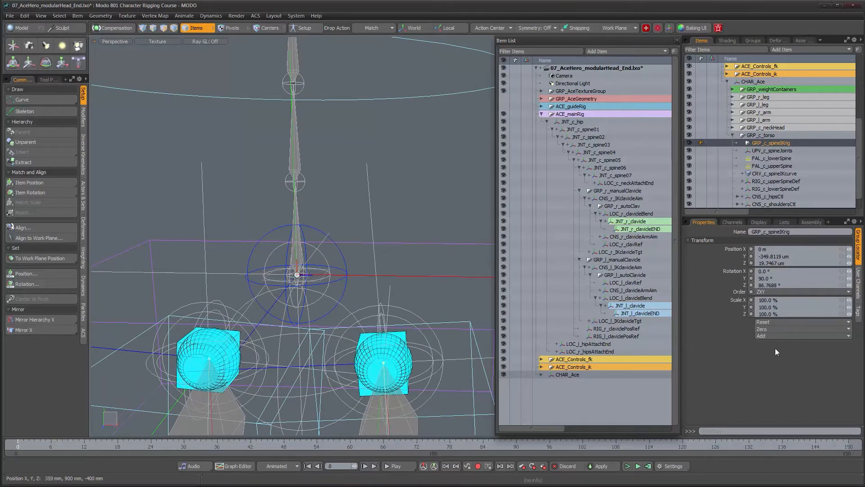
Step: Reset all transforms of GRP_c_spineIKrig and check its position, rotation and scale channels
left_click(774, 323)
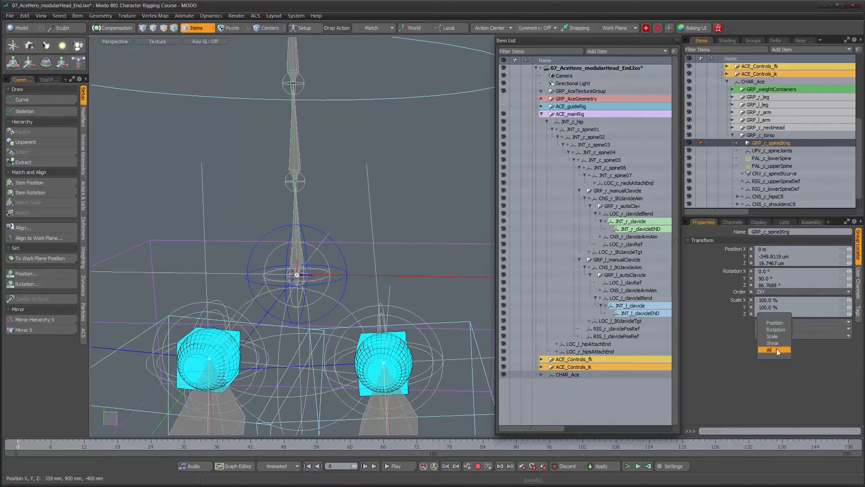
left_click(777, 350)
left_click_drag(482, 247, 469, 248, "alt")
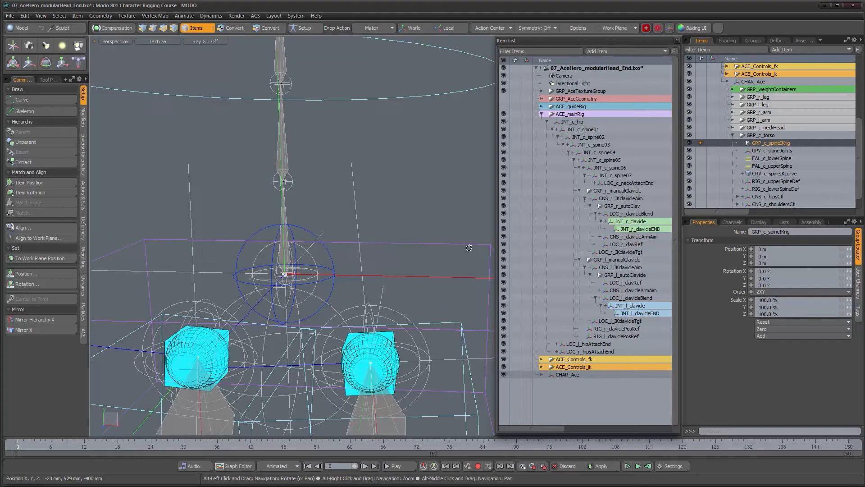
left_click(732, 222)
scroll(816, 308, "up", 4)
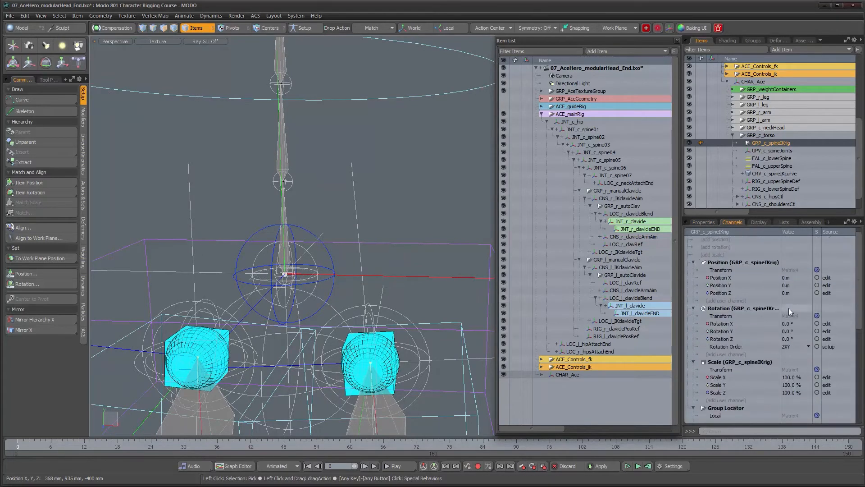
left_click(703, 221)
left_click_drag(239, 255, 270, 256, "alt")
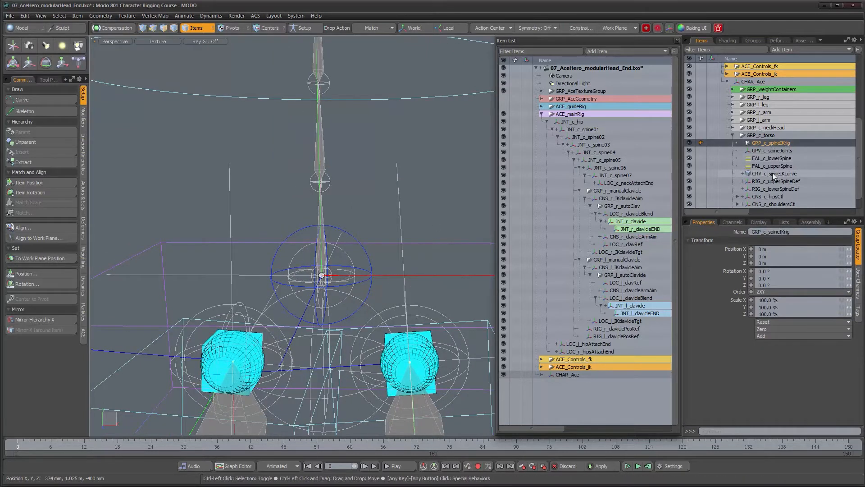
Step: Duplicate GRP_c_spineIKrig inside the torso group and rename the copy GRP_c_spineJoints
key("ctrl+d")
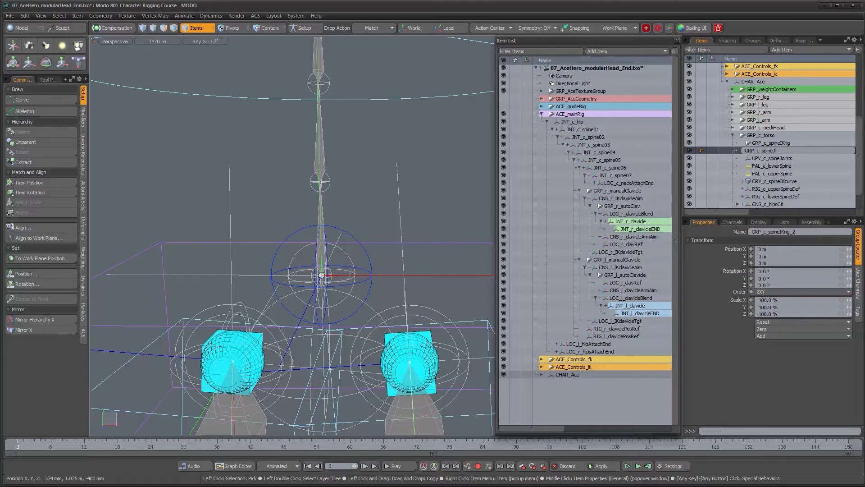
type("s")
key("Return")
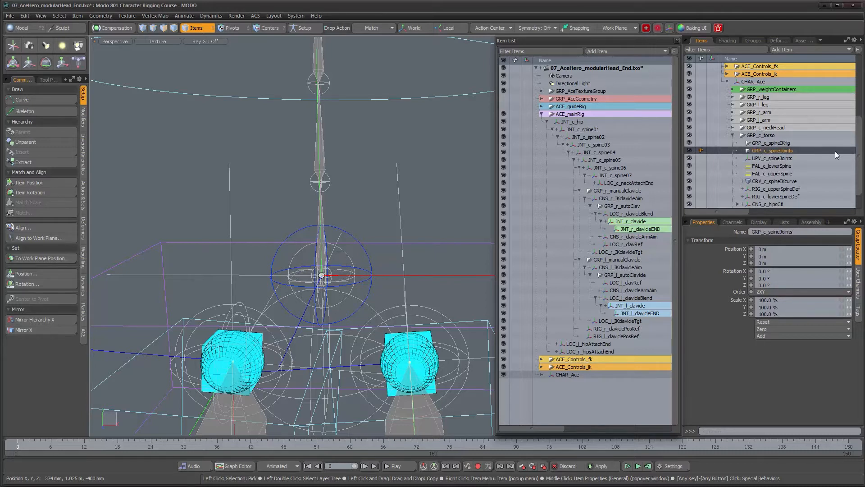
Step: Parent the up-vector locator UPV_c_spineJoints under GRP_c_spineIKrig
scroll(859, 166, "down", 2)
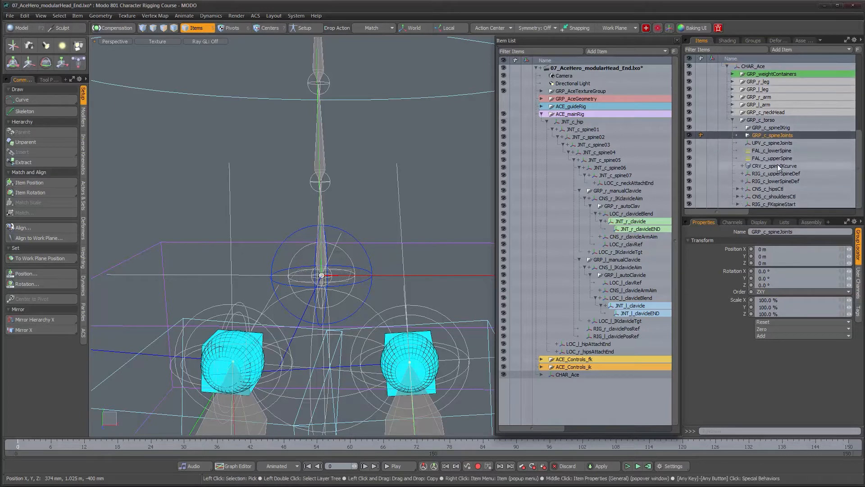
scroll(342, 124, "down", 3)
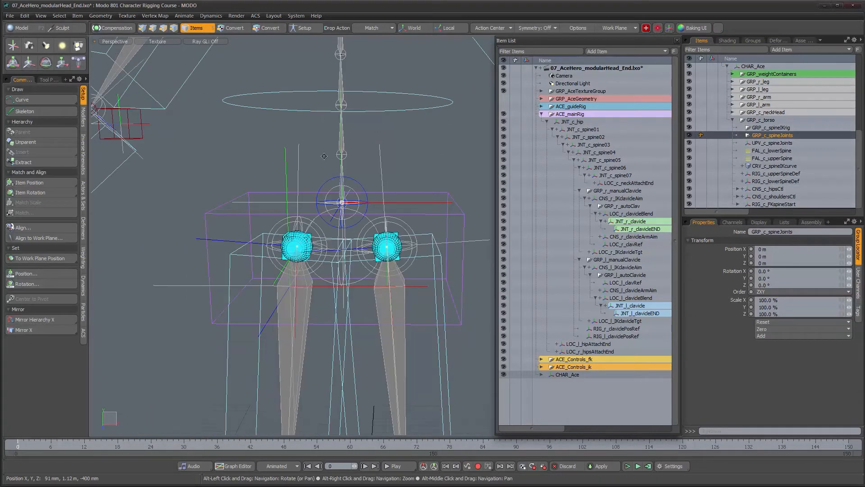
middle_click_drag(337, 120, 311, 204, "alt")
right_click_drag(311, 205, 331, 195, "alt")
mouse_move(332, 194)
middle_mouse_down("alt")
mouse_move(325, 210)
mouse_move(334, 189)
middle_mouse_up("alt")
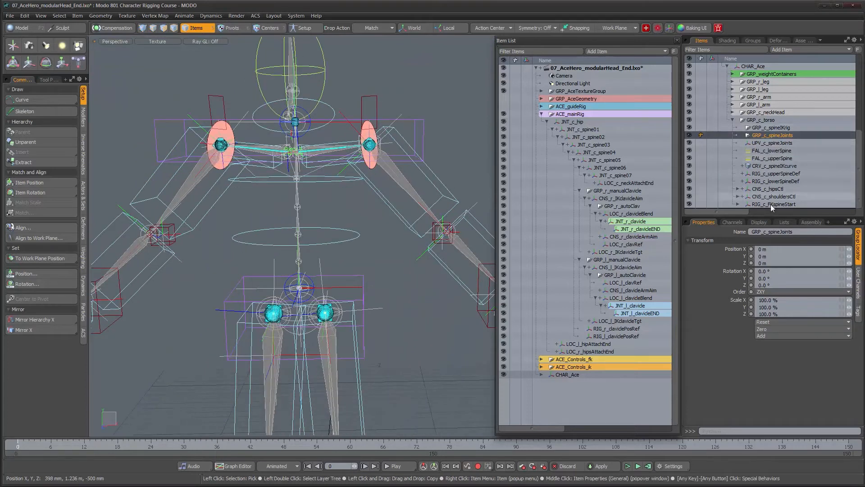
left_click(768, 143)
left_click_drag(352, 203, 374, 222, "alt")
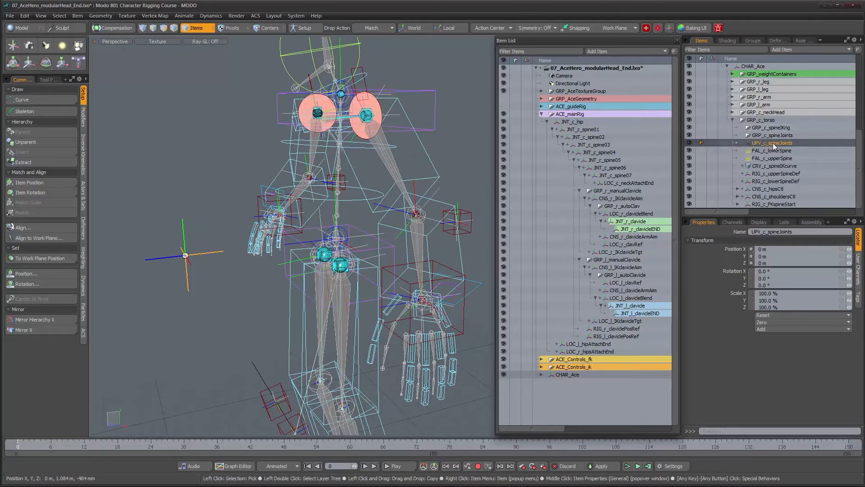
left_click_drag(774, 146, 773, 131)
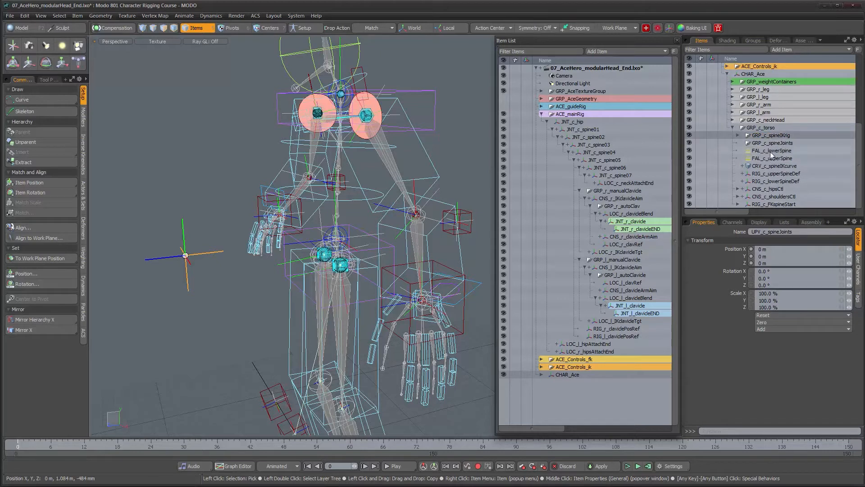
Step: Parent the falloffs FAL_c_lowerSpine and FAL_c_upperSpine together under GRP_c_spineIKrig
left_click(770, 152)
left_click(770, 158, "shift")
left_click_drag(267, 157, 316, 157, "alt")
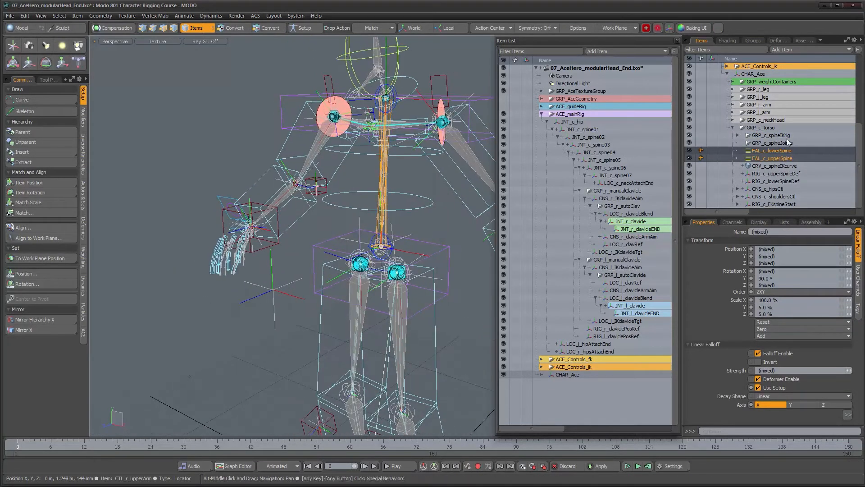
left_click_drag(779, 155, 778, 136)
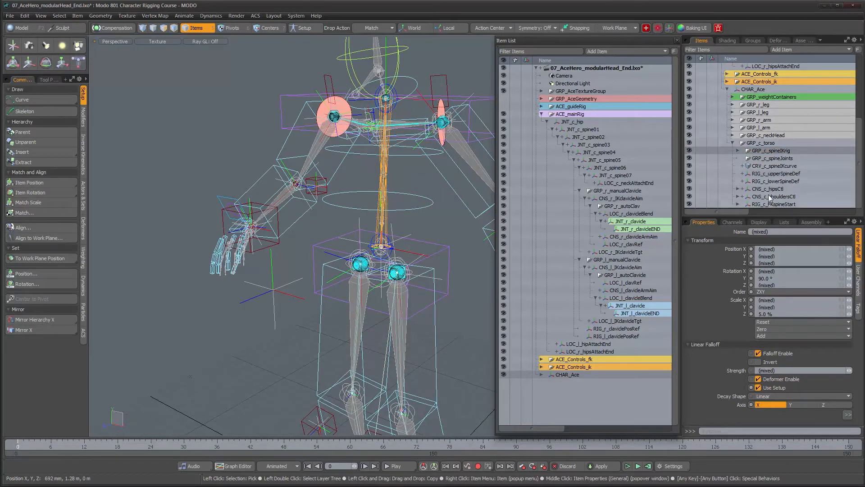
Step: Select CRV_c_spineIKcurve and turn on Setup mode
left_click(776, 167)
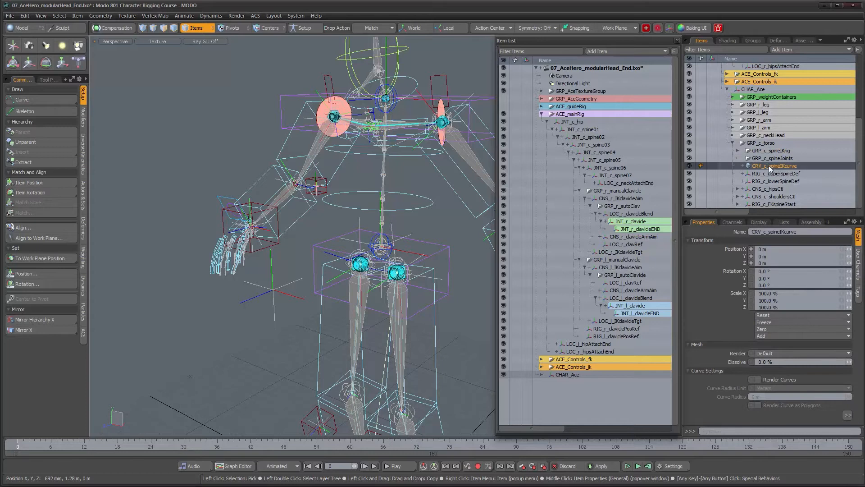
left_click(304, 27)
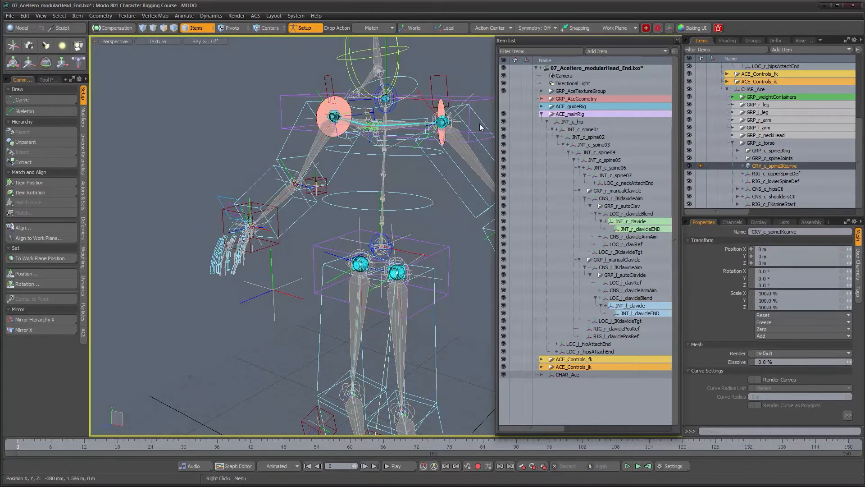
Step: Try to parent CRV_c_spineIKcurve under GRP_c_spineIKrig while in Setup mode
left_click_drag(779, 170, 776, 155)
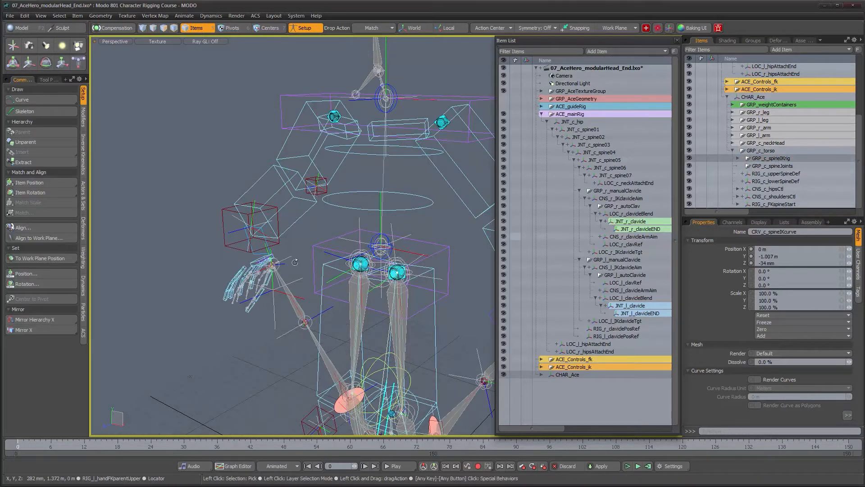
key("a")
left_click_drag(351, 285, 332, 240, "alt")
key("ctrl+z")
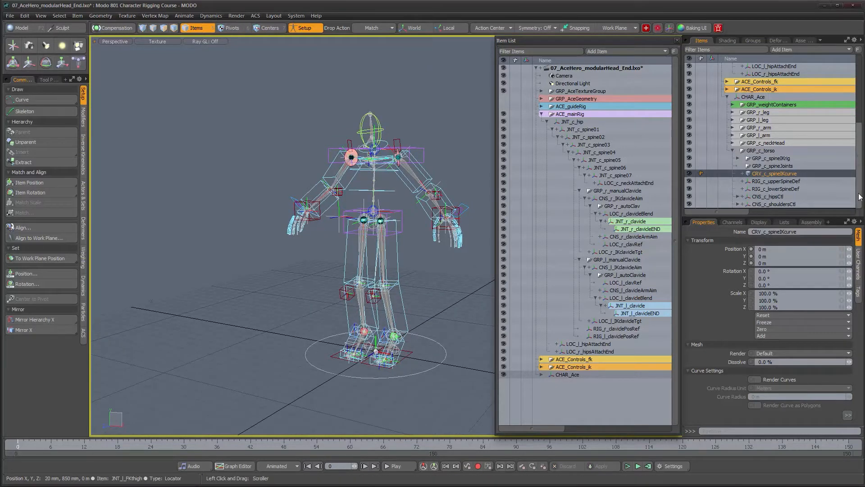
Step: Examine the RIG_c_upperSpineDef and RIG_c_lowerSpineDef locators and the constraints attached to them
scroll(755, 190, "down", 1)
right_click_drag(402, 205, 443, 224, "alt")
left_click(766, 175)
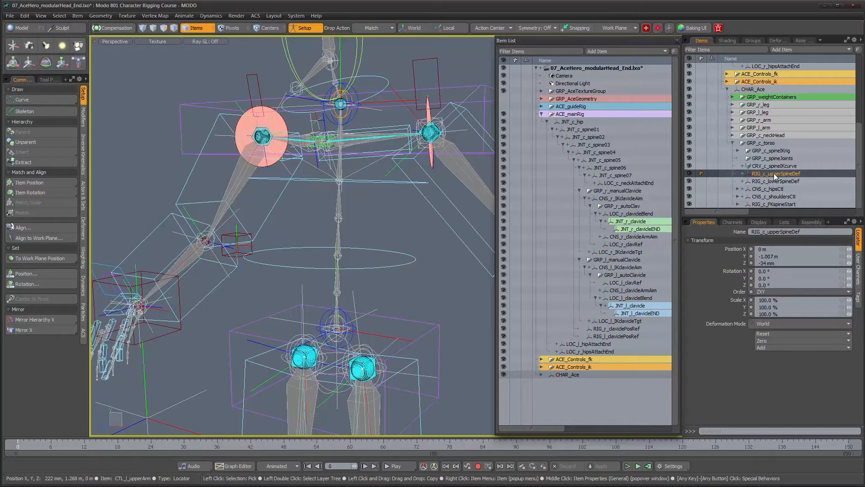
scroll(363, 123, "up", 5)
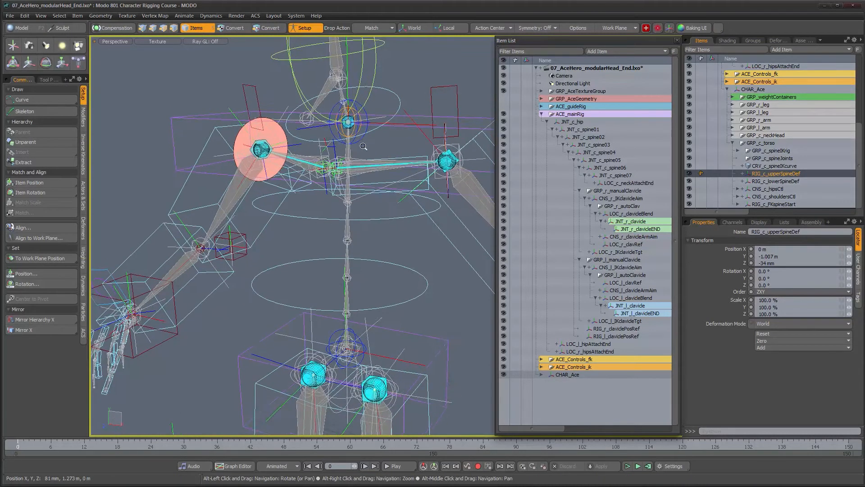
left_click(743, 181)
left_click(743, 173)
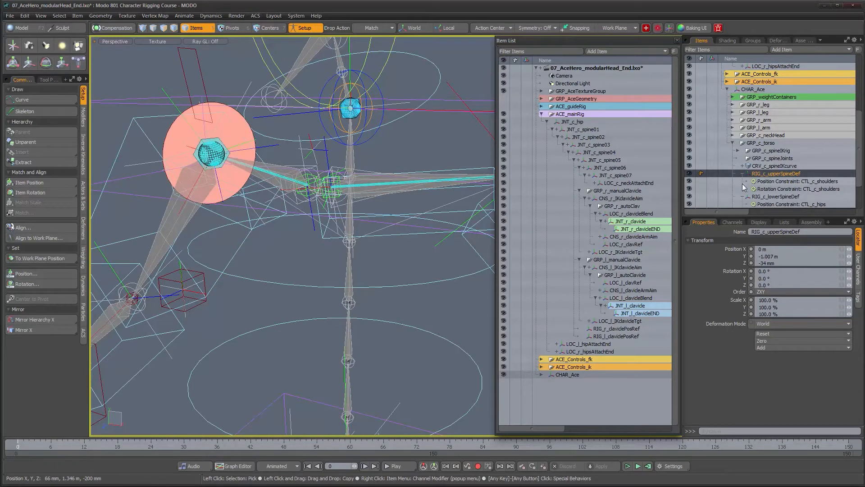
left_click(743, 174)
left_click(742, 181)
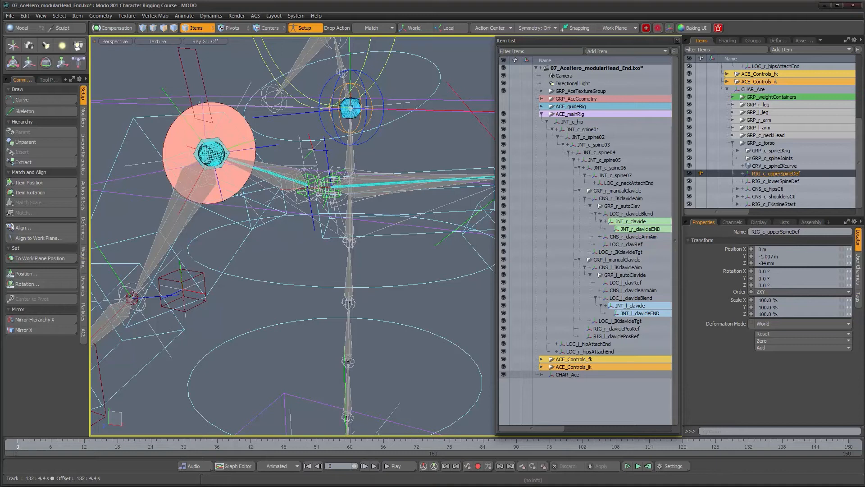
Step: Duplicate GRP_c_spineJoints and rename the copy GRP_c_spineDefLocators
left_click(769, 156)
left_click_drag(405, 187, 390, 231, "alt")
key("ctrl")
key("ctrl+d")
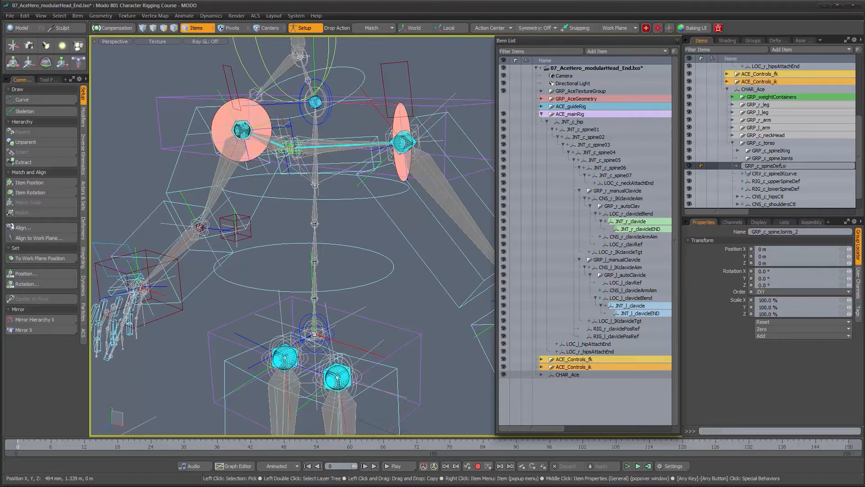
left_click(802, 166)
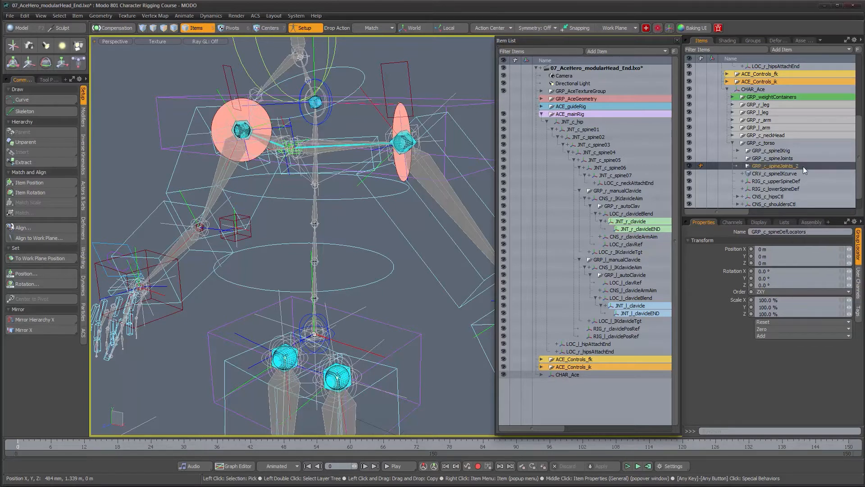
Step: Parent RIG_c_upperSpineDef and RIG_c_lowerSpineDef under GRP_c_spineDefLocators
left_click(778, 181)
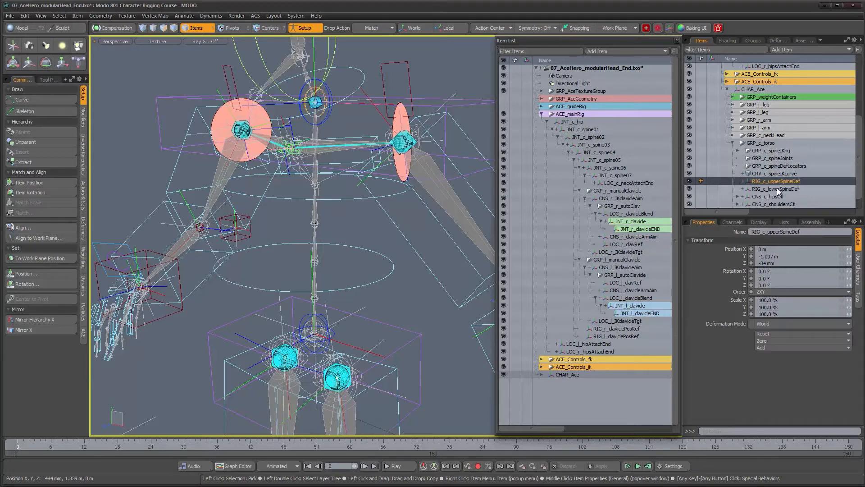
left_click(773, 187, "shift")
left_click_drag(772, 169, 771, 169)
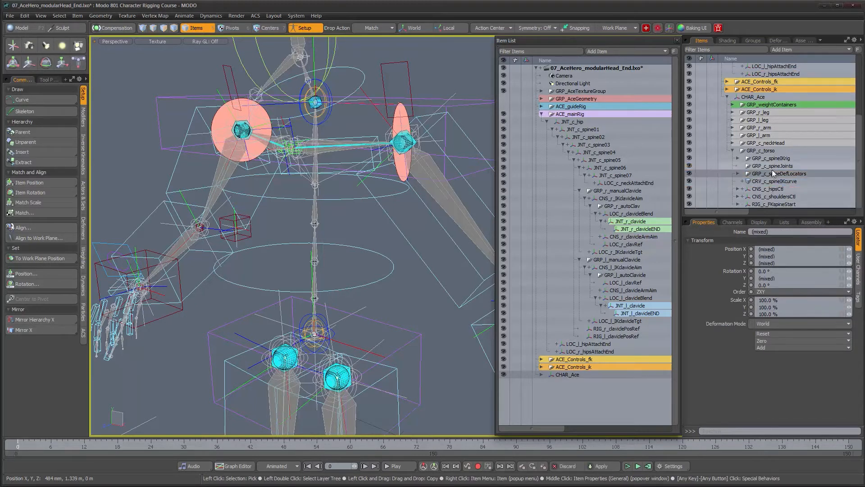
Step: Examine which torso controls belong to CNS_c_hipsCtl, CNS_c_shouldersCtl and the RIG_c_FKspineStart hierarchy by selecting each in turn
left_click(773, 190)
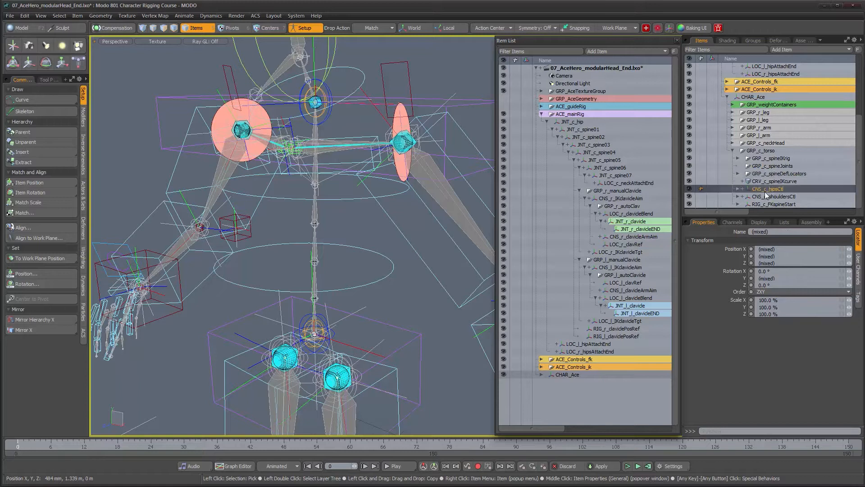
key("shift+a")
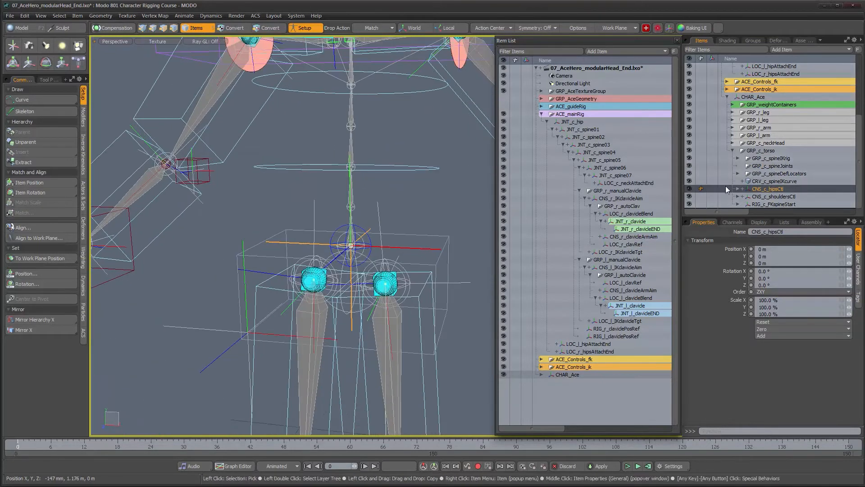
left_click(769, 197, "shift")
left_click_drag(345, 261, 363, 265, "alt")
scroll(314, 214, "down", 6)
left_click(786, 197)
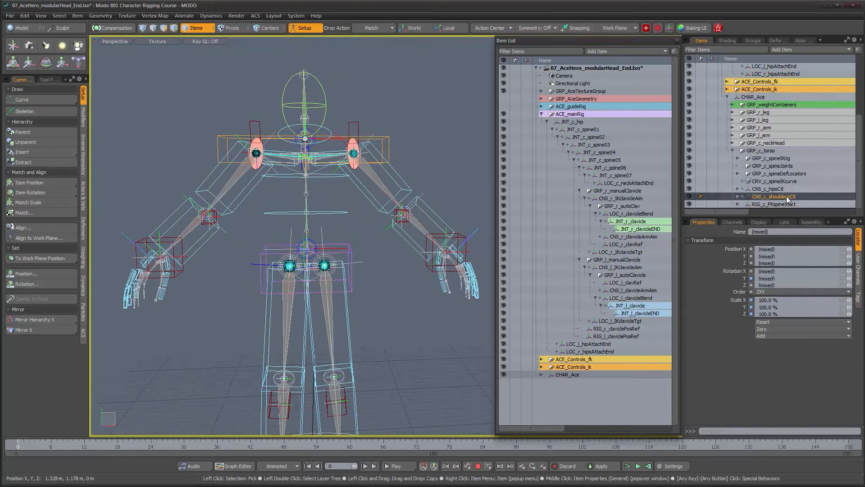
left_click_drag(406, 198, 472, 197, "alt")
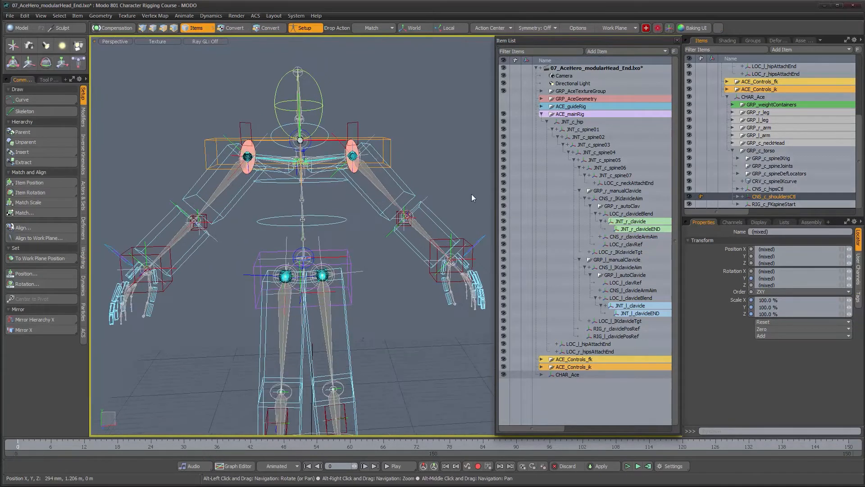
left_click(778, 205)
double_click(781, 204)
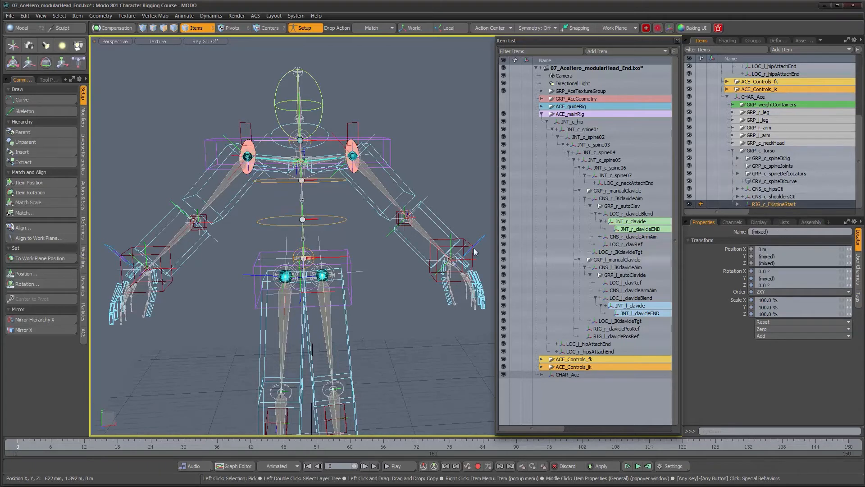
left_click_drag(431, 259, 293, 180, "alt")
scroll(314, 218, "up", 3)
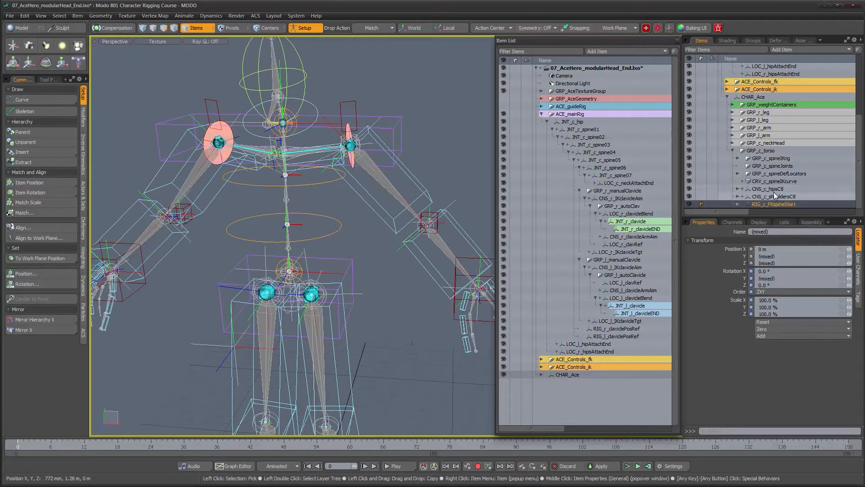
Step: Duplicate GRP_c_spineJoints again and rename the copy GRP_c_spineControls
left_click(777, 167)
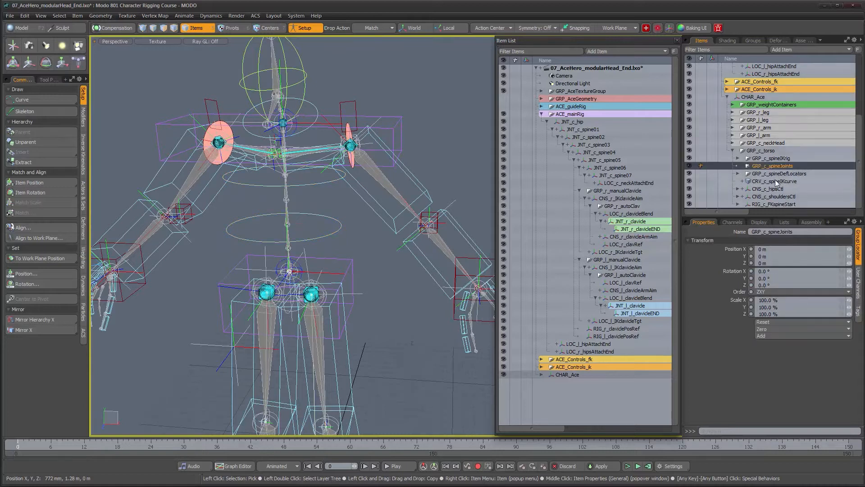
key("ctrl+d")
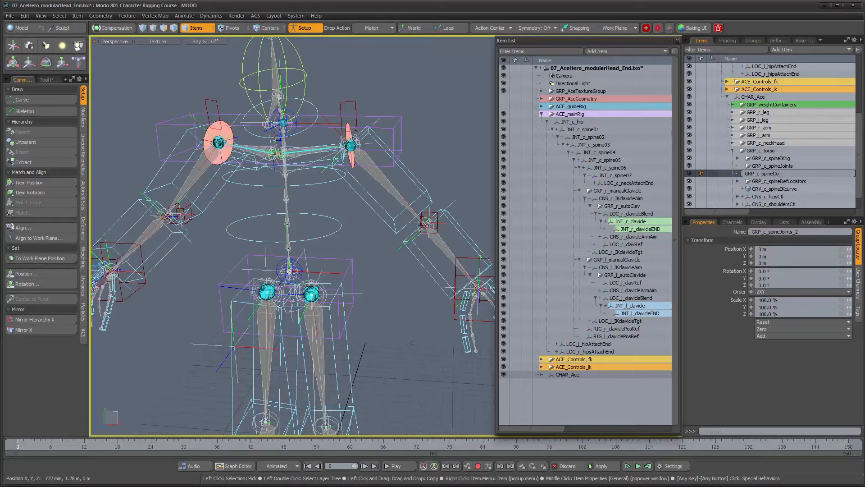
key("Return")
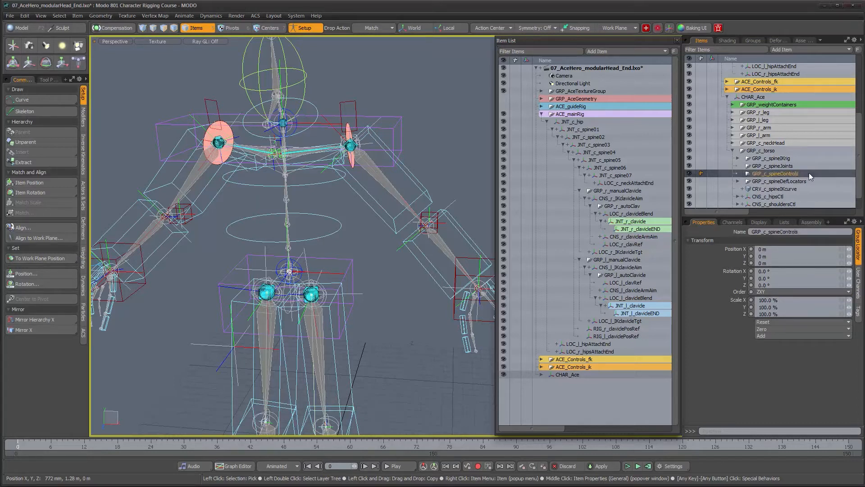
Step: Parent CNS_c_hipsCtl, CNS_c_shouldersCtl and RIG_c_FKspineStart under GRP_c_spineControls, leaving out the spine IK curve
left_click(759, 190)
left_click(764, 201, "shift")
scroll(768, 193, "down", 1)
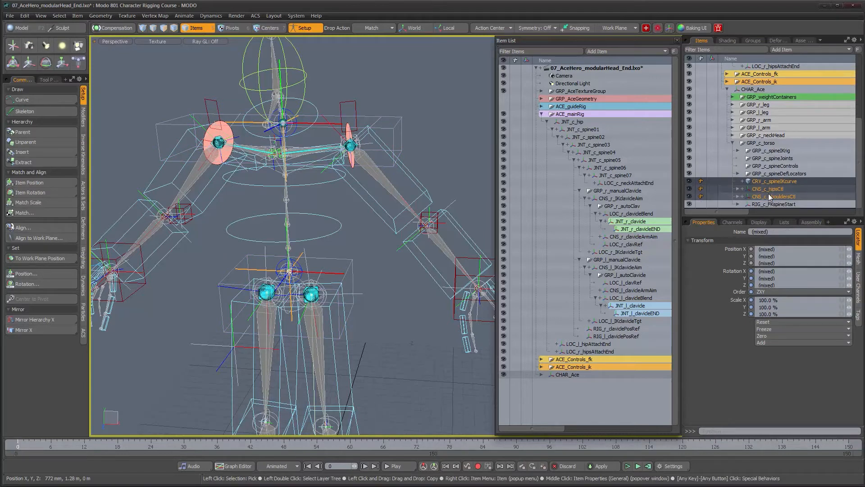
left_click(768, 182, "ctrl")
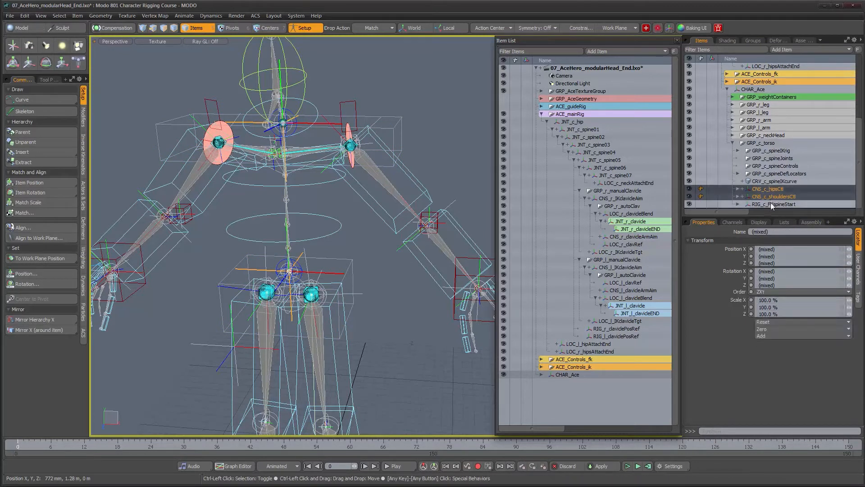
left_click(771, 204, "ctrl")
left_click_drag(762, 181, 761, 165)
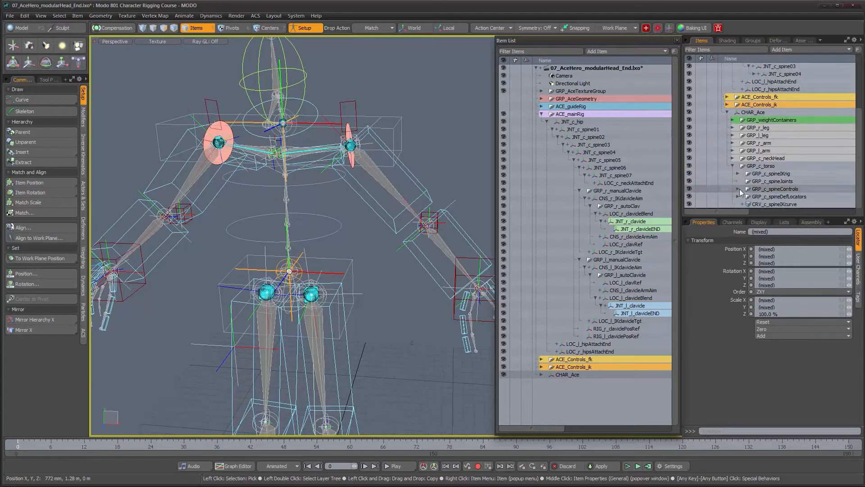
Step: Examine GRP_c_spineJoints, CRV_c_spineIKcurve, GRP_c_torso and GRP_c_spineIKrig by selecting each in turn
left_click(778, 181)
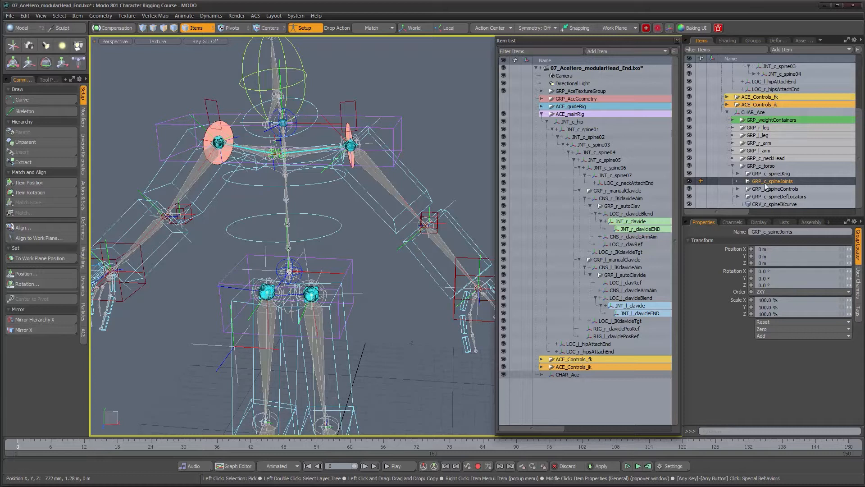
left_click_drag(304, 265, 341, 241, "alt")
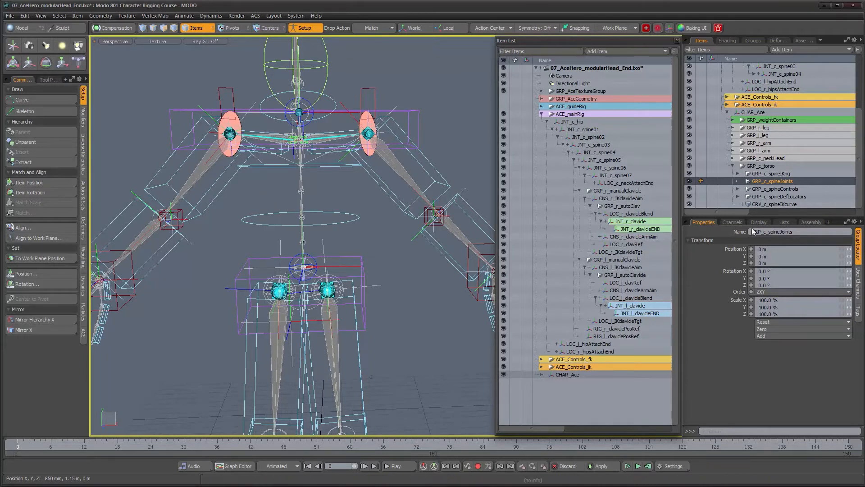
left_click(780, 204)
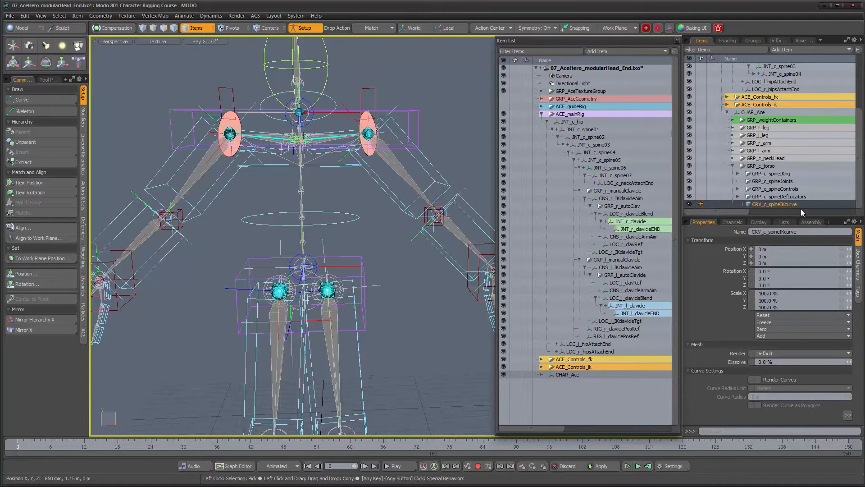
left_click_drag(353, 232, 329, 237, "alt")
right_click_drag(329, 237, 348, 257, "alt")
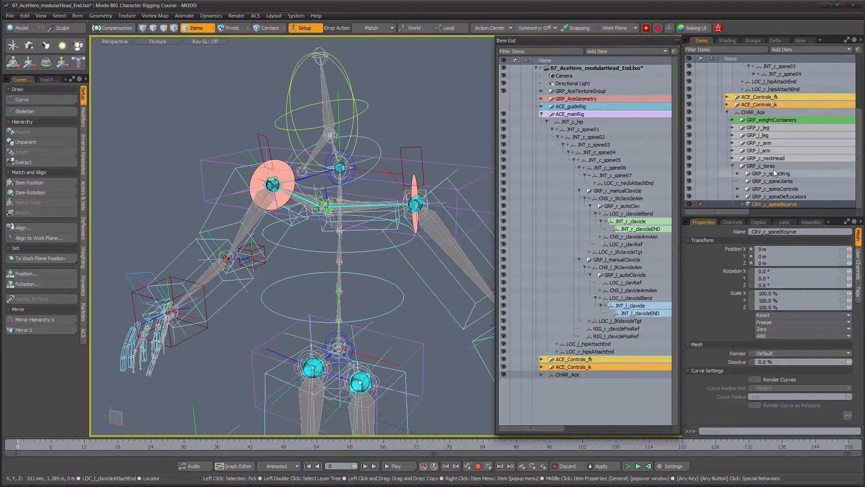
left_click(762, 166)
left_click_drag(360, 198, 375, 144, "alt")
key("w")
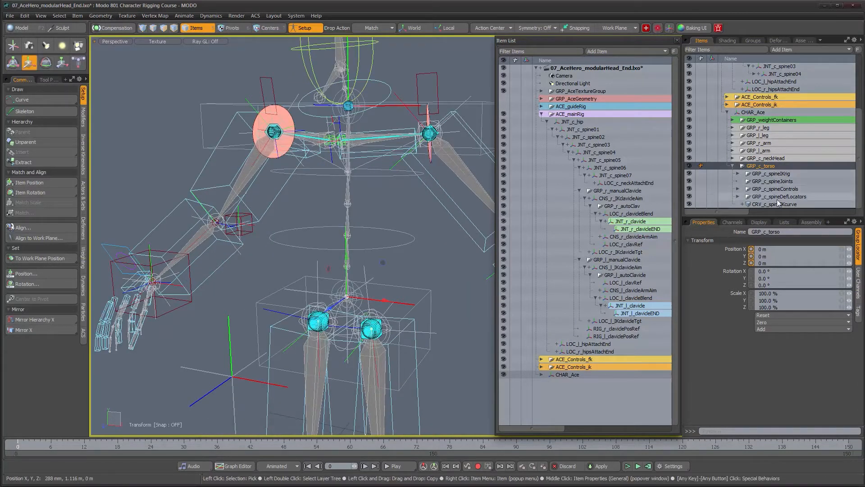
left_click(775, 174)
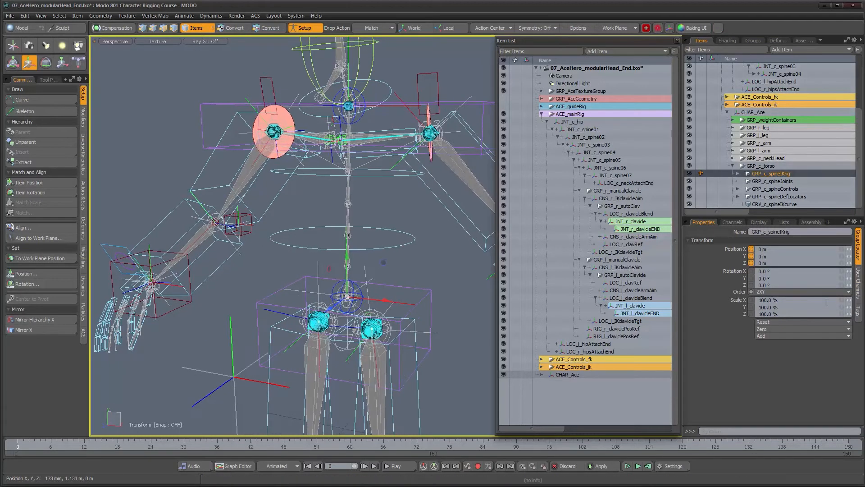
right_click_drag(396, 212, 374, 207, "alt")
left_click_drag(374, 207, 334, 206, "alt")
right_click_drag(334, 207, 368, 202, "alt")
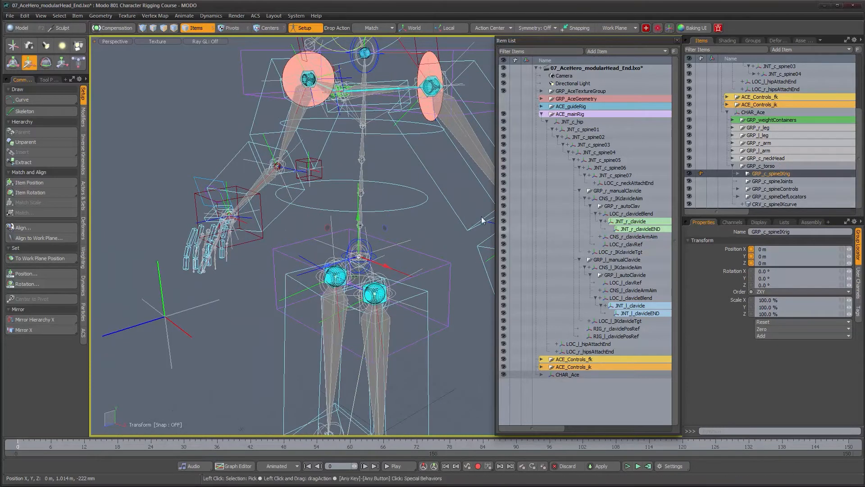
Step: Try to move CRV_c_spineIKcurve up to GRP_c_spineIKrig in the torso hierarchy and check the effect on the rig
left_click(778, 204)
left_click_drag(772, 202, 774, 175)
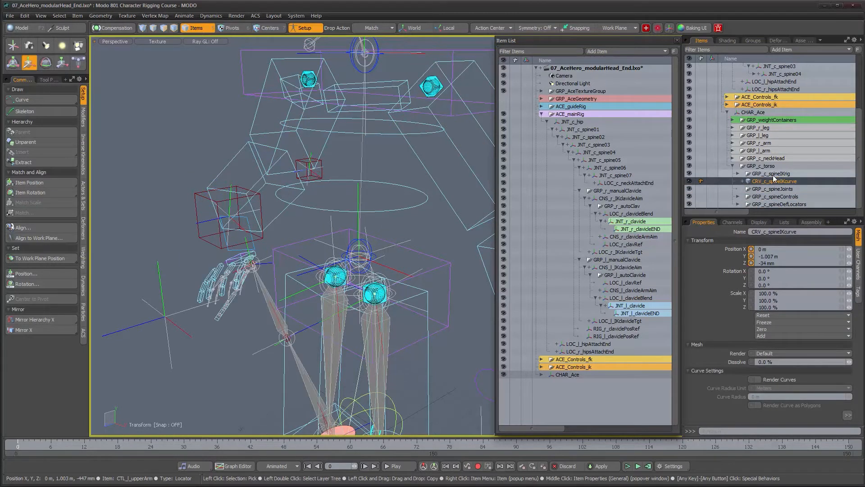
left_click(773, 175)
left_click_drag(331, 198, 373, 193, "alt")
scroll(373, 193, "down", 3)
left_click_drag(384, 260, 374, 194, "alt+shift")
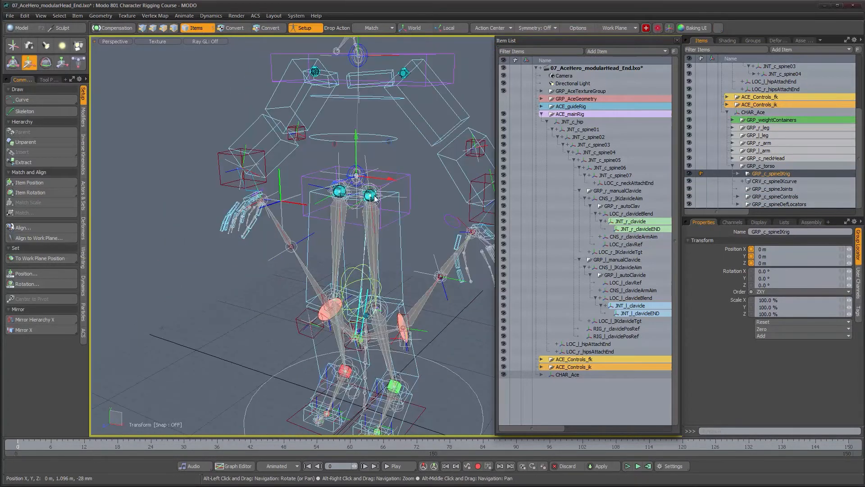
Step: Undo moving CRV_c_spineIKcurve in the torso hierarchy
key("ctrl+z")
key("ctrl+z")
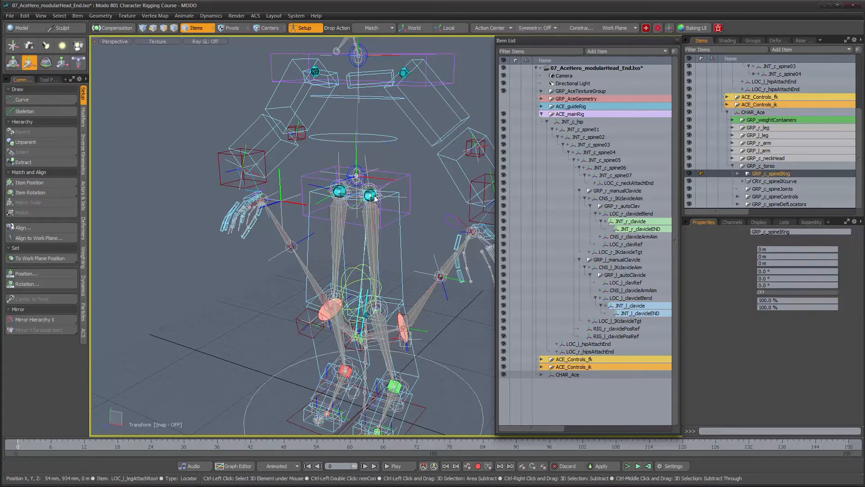
scroll(375, 198, "up", 5)
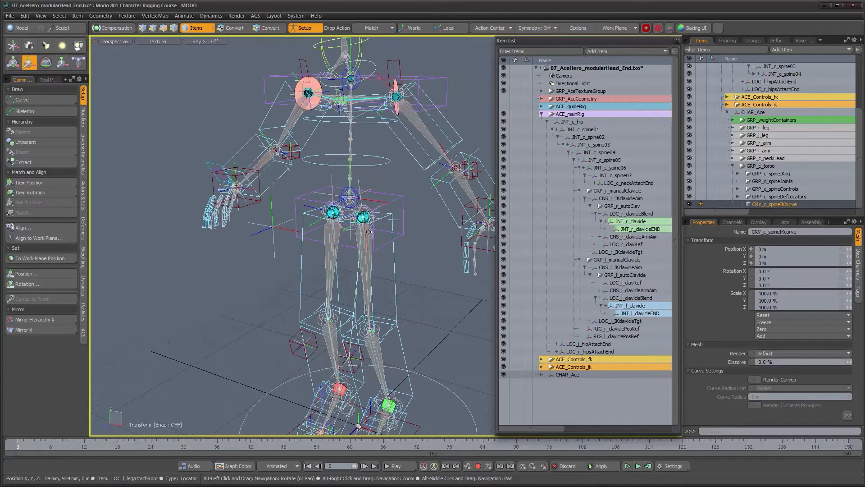
scroll(775, 194, "up", 5)
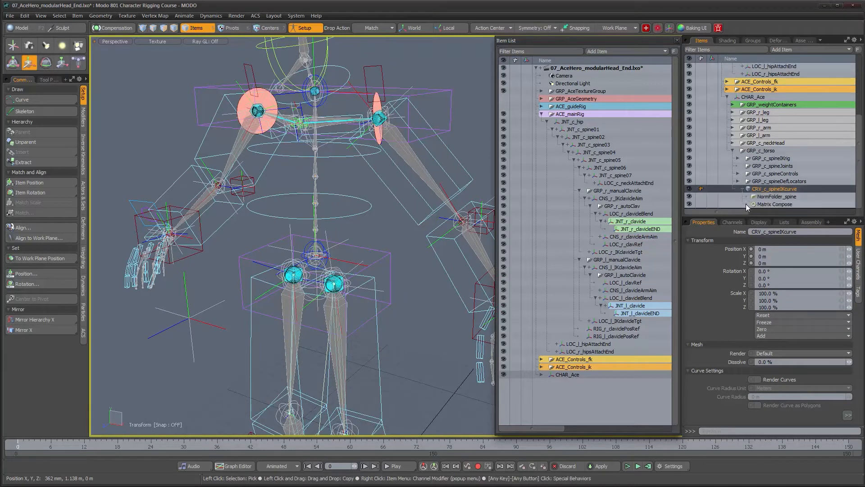
Step: Examine the NormFolder_spine and Matrix Compose items listed under CRV_c_spineIKcurve
scroll(784, 200, "down", 5)
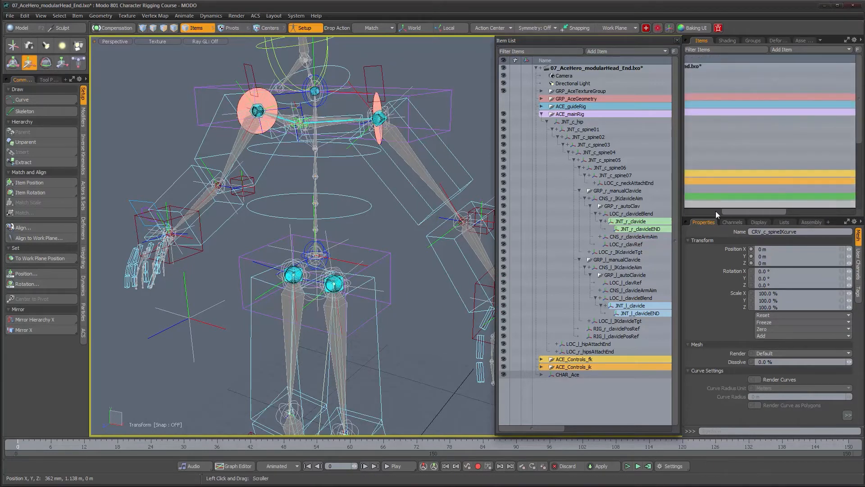
scroll(748, 185, "down", 1)
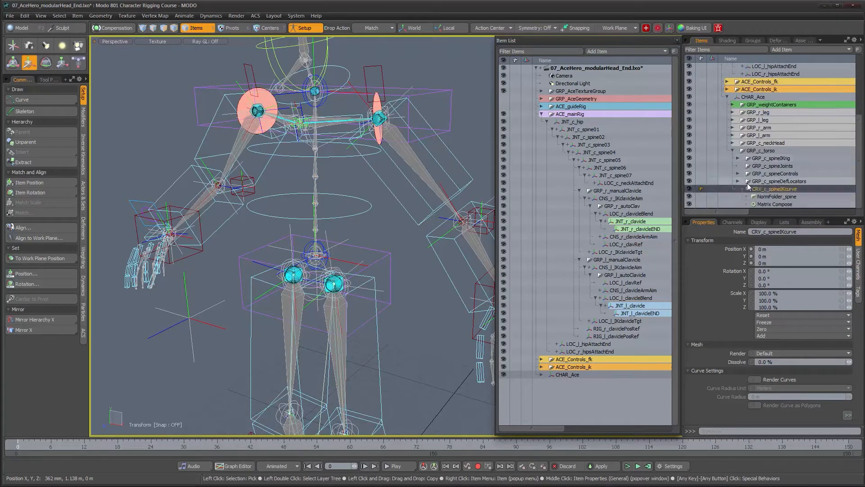
left_click(783, 198)
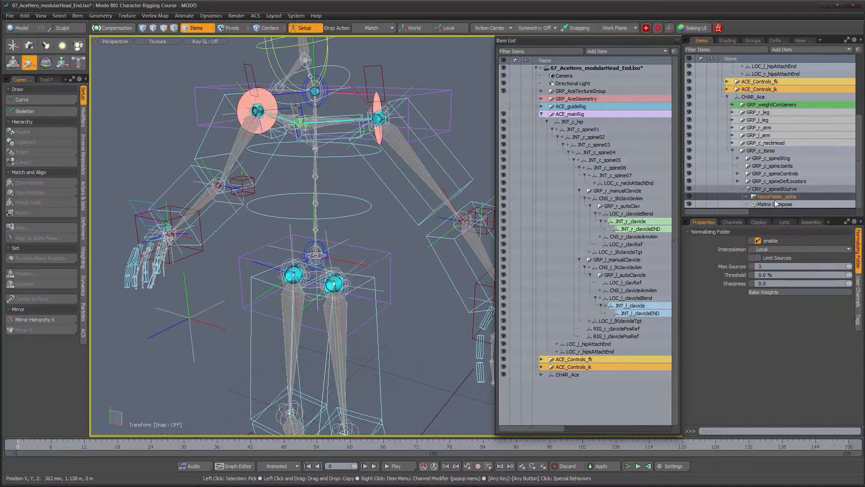
left_click(773, 205)
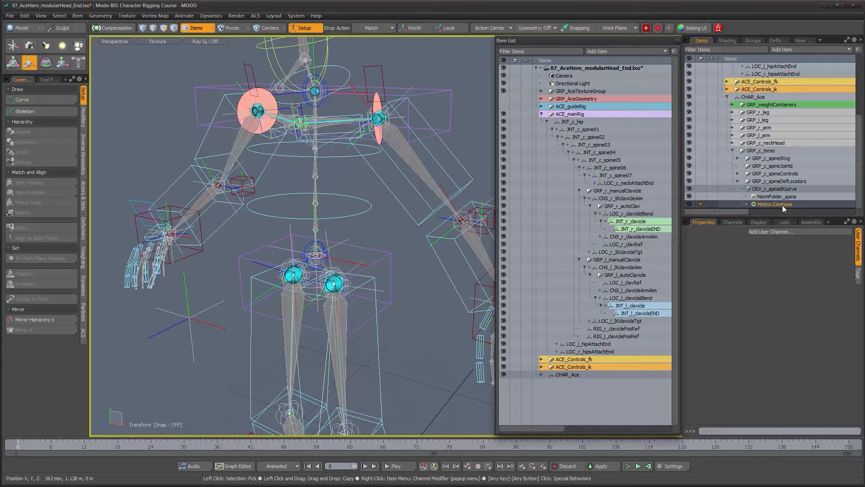
left_click_drag(310, 189, 287, 186, "alt")
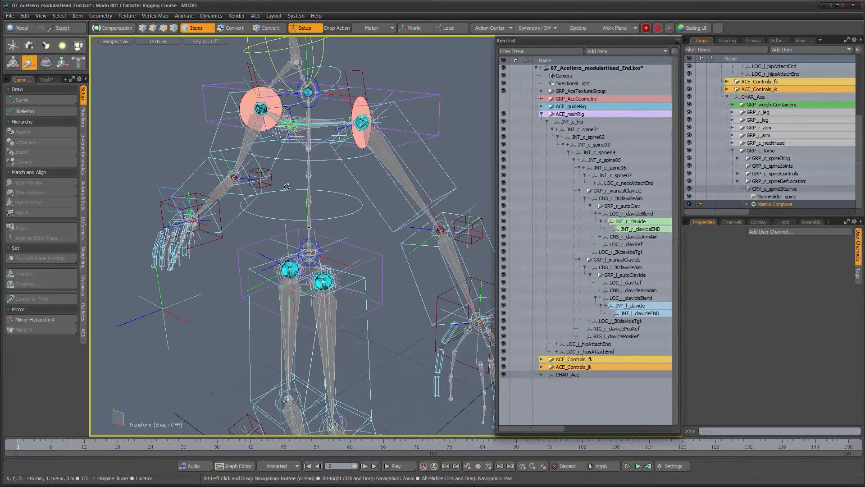
scroll(287, 186, "up", 4)
left_click(774, 188)
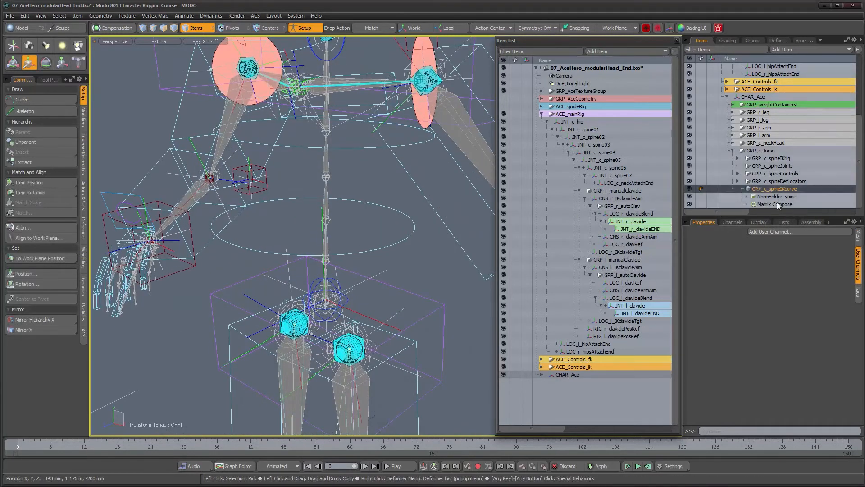
Step: Set the Inherit Position, Inherit Rotation and Inherit Scale channels of CRV_c_spineIKcurve to true
left_click(729, 223)
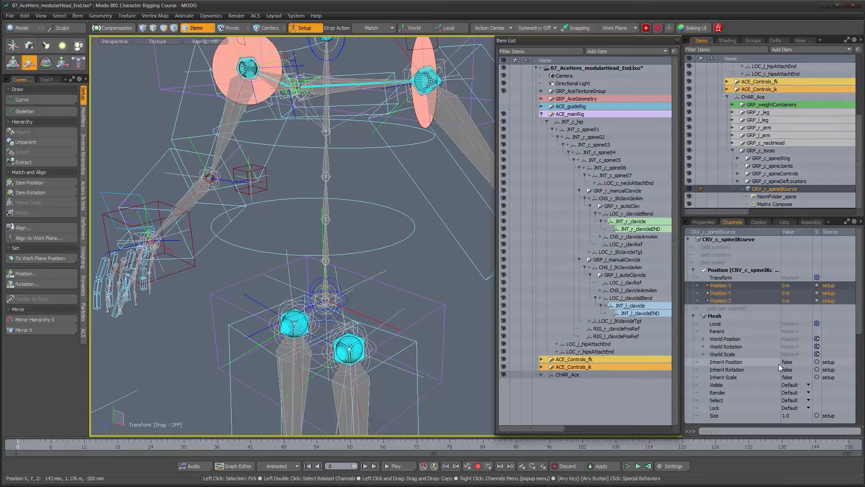
scroll(779, 363, "down", 5)
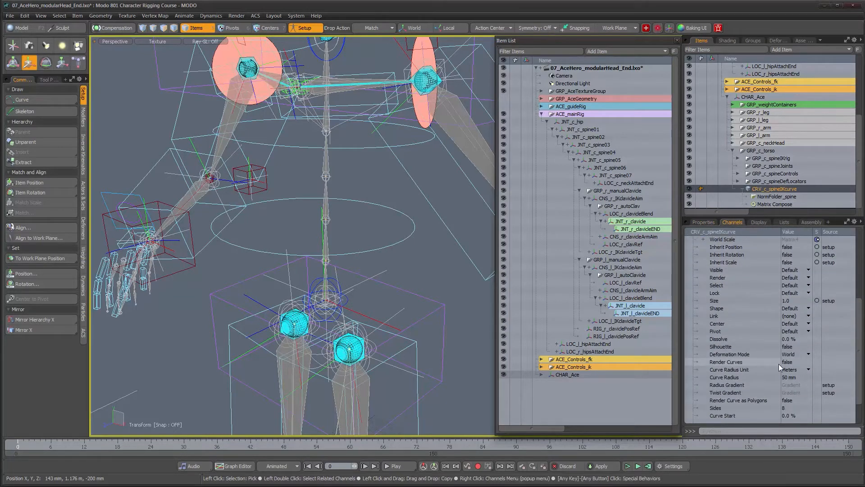
scroll(779, 363, "up", 1)
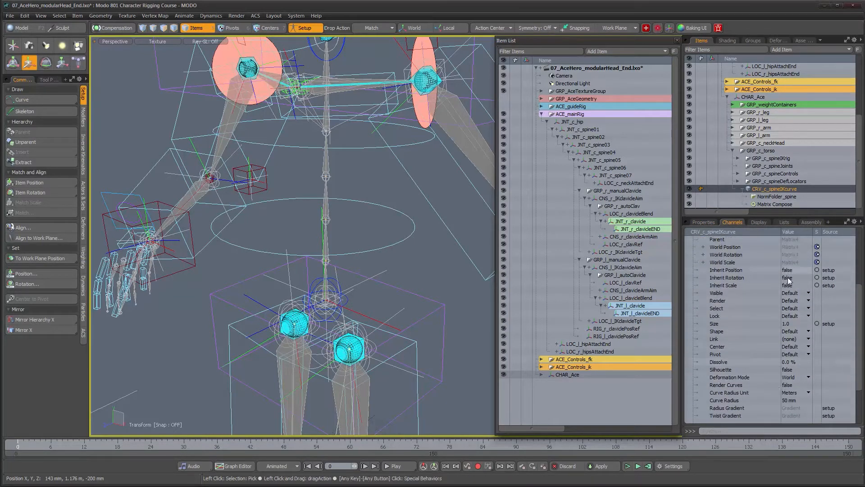
left_click_drag(373, 192, 478, 253, "alt")
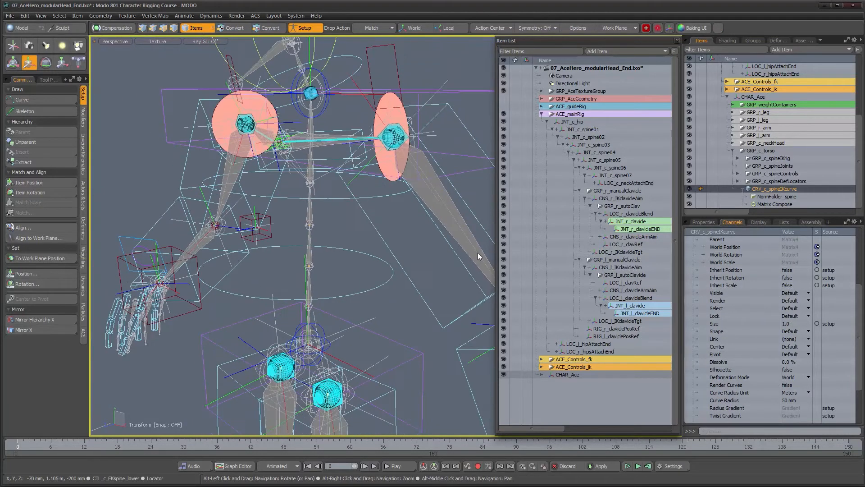
left_click(786, 270)
left_click(787, 278)
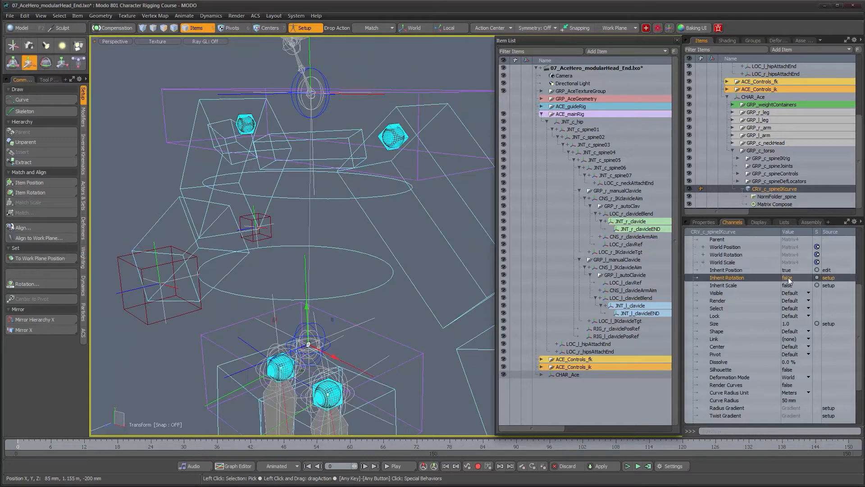
left_click(789, 285)
Step: Inspect the displaced rig, then return the spine IK curve's Inherit Position, Rotation and Scale channels to false
scroll(319, 281, "down", 3)
left_click_drag(319, 281, 339, 230, "alt")
middle_click_drag(340, 231, 328, 412, "alt")
scroll(306, 222, "down", 4)
left_click_drag(308, 231, 354, 289, "alt")
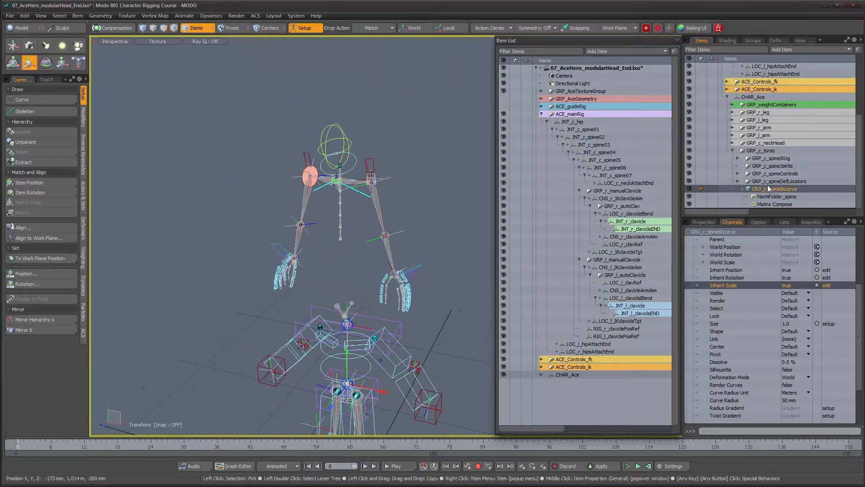
scroll(768, 161, "up", 1)
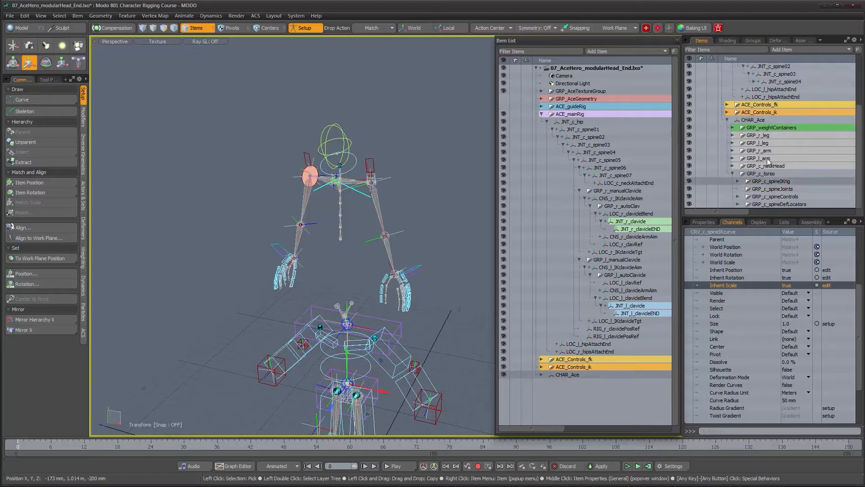
left_click(788, 286)
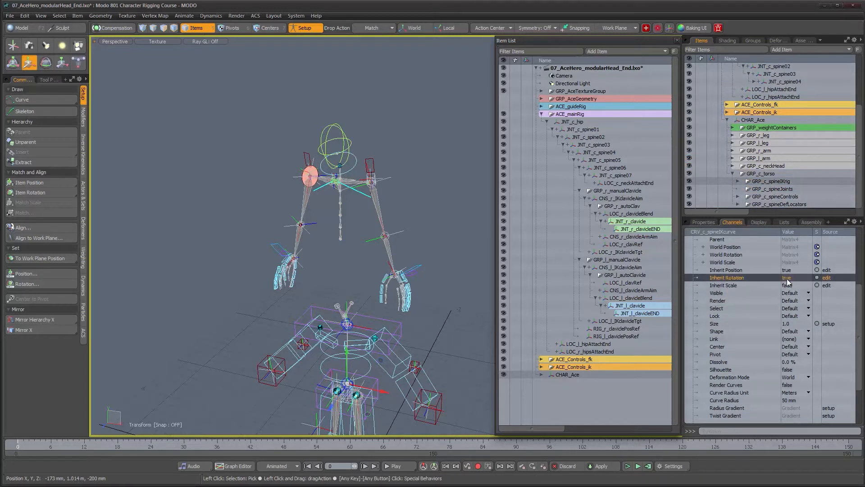
left_click(787, 270)
left_click_drag(371, 392, 383, 239, "alt+shift")
scroll(324, 221, "up", 5)
left_click_drag(325, 214, 321, 269, "alt")
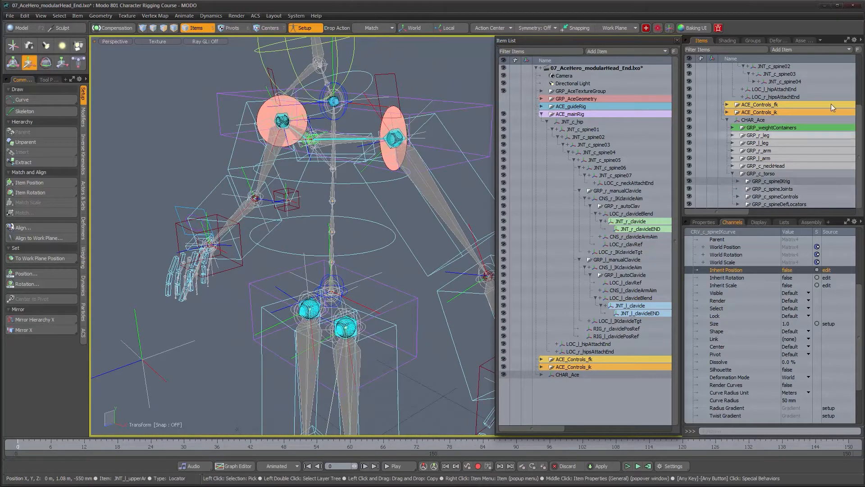
left_click_drag(353, 253, 320, 235, "alt")
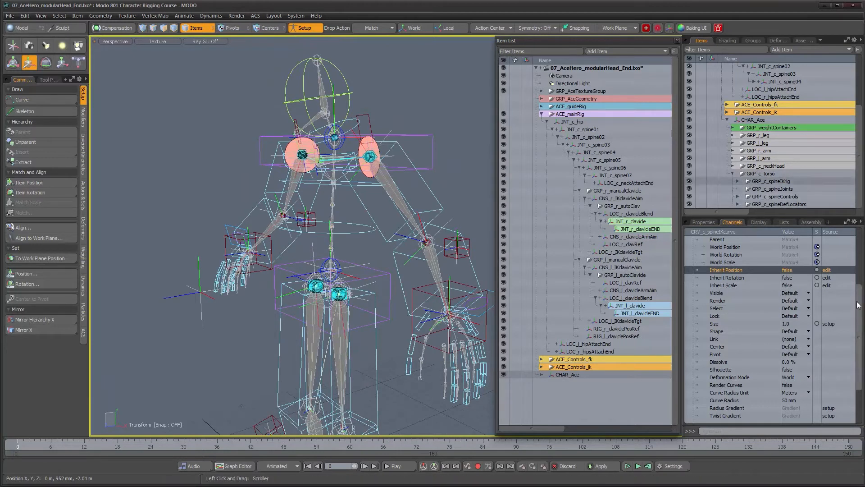
left_click_drag(317, 190, 332, 195, "alt")
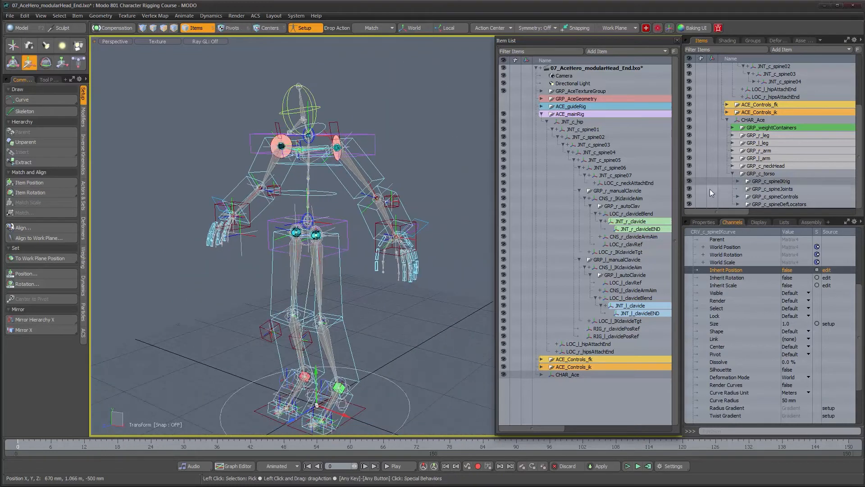
left_click_drag(450, 235, 440, 240, "alt")
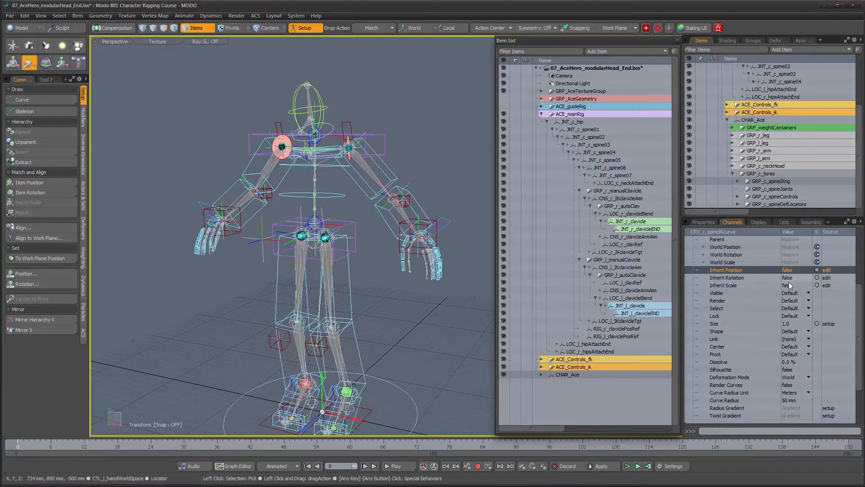
left_click_drag(352, 259, 531, 232, "alt")
left_click_drag(468, 158, 440, 118, "alt")
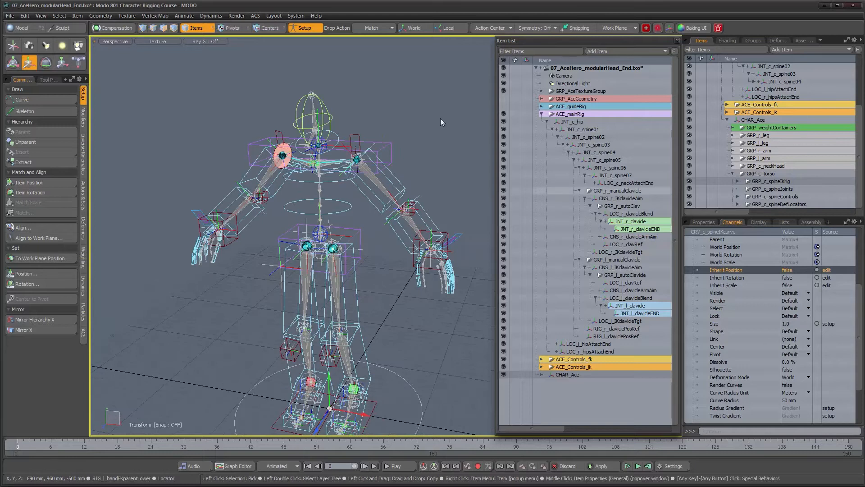
Step: Toggle Setup mode off and back on several times to compare the rig in both modes
left_click(293, 30)
left_click(293, 31)
left_click(293, 30)
left_click(293, 30)
left_click(294, 30)
left_click(293, 30)
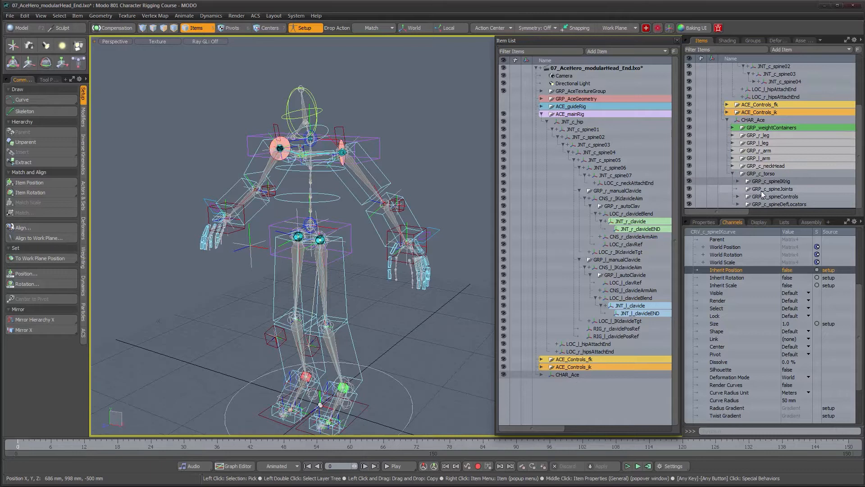
Step: Move the JNT_c_hip joint hierarchy from ACE_mainRig into GRP_c_spineJoints and collapse it there
left_click(567, 123)
left_click_drag(327, 243, 354, 241, "alt")
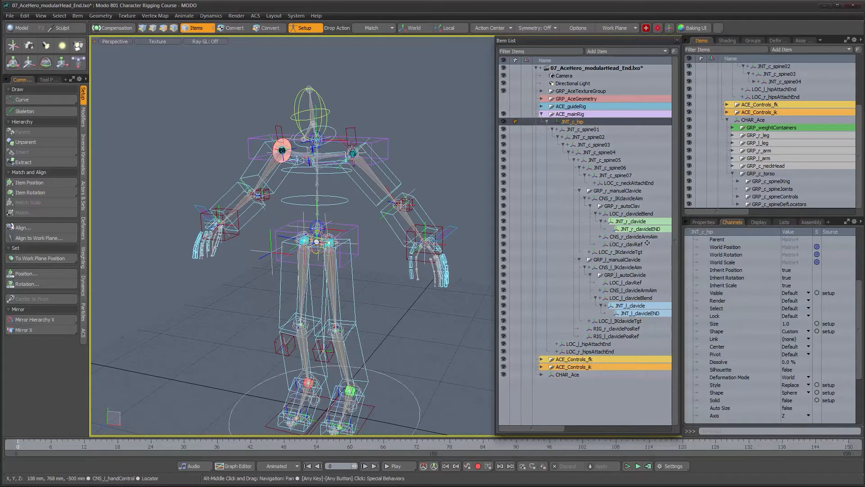
left_click_drag(343, 248, 353, 251, "alt")
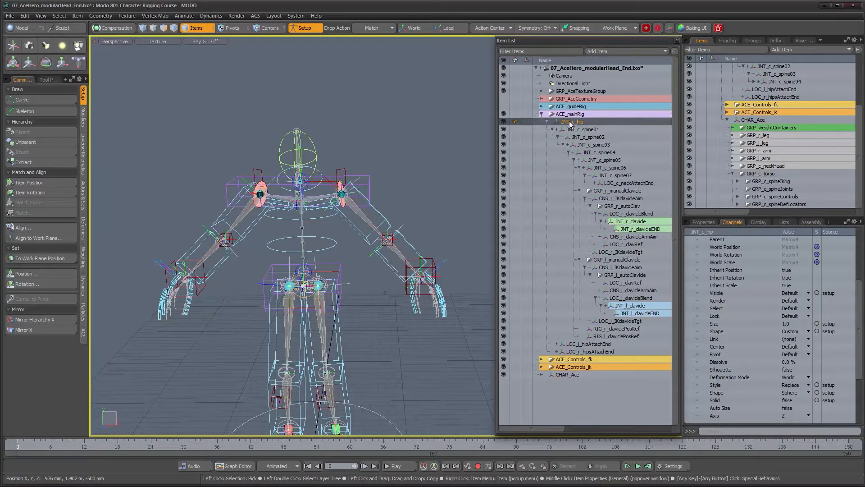
left_click(546, 121)
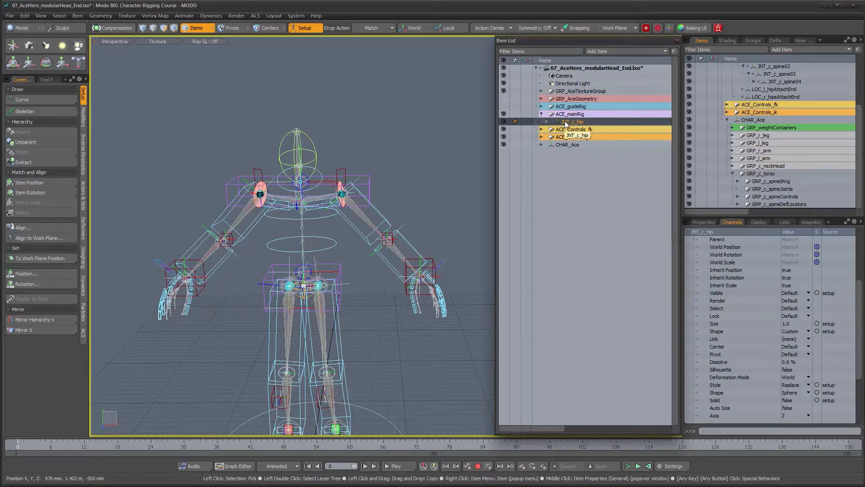
left_click_drag(566, 124, 774, 189)
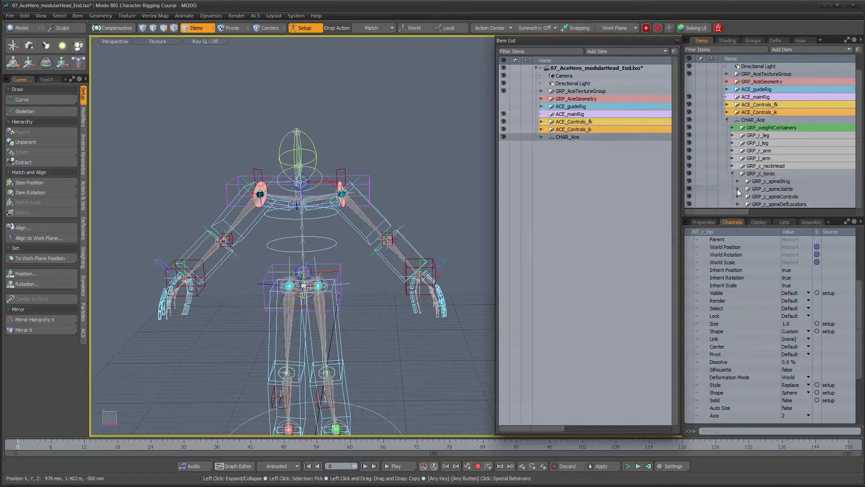
left_click(737, 189)
left_click(753, 188)
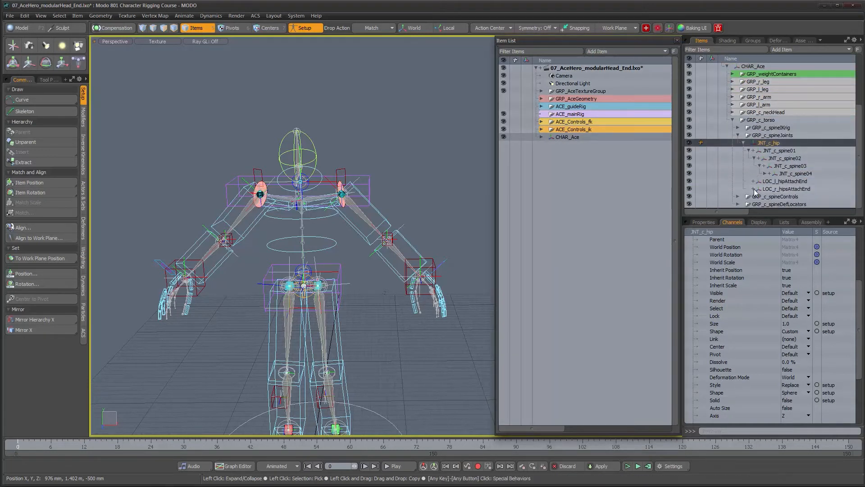
left_click(743, 143)
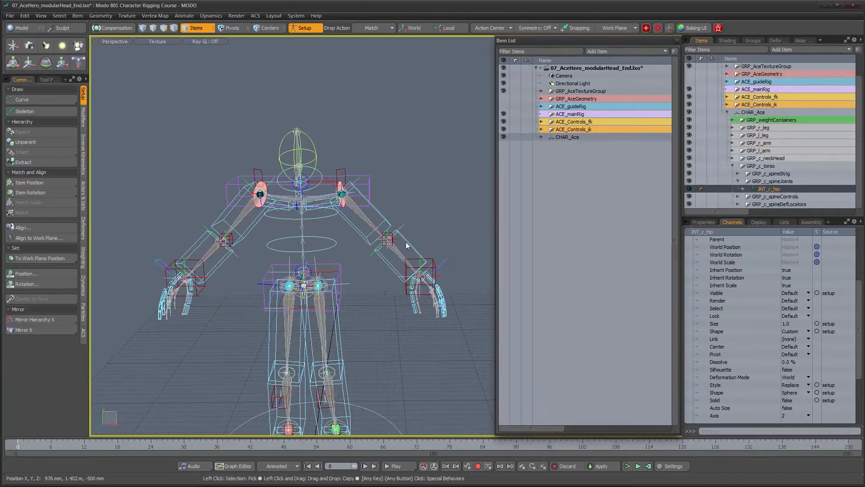
Step: Turn off Setup mode with the whole rig in view
left_click_drag(328, 239, 340, 244, "alt")
middle_click_drag(341, 220, 364, 127, "alt")
right_click_drag(364, 126, 304, 87, "alt")
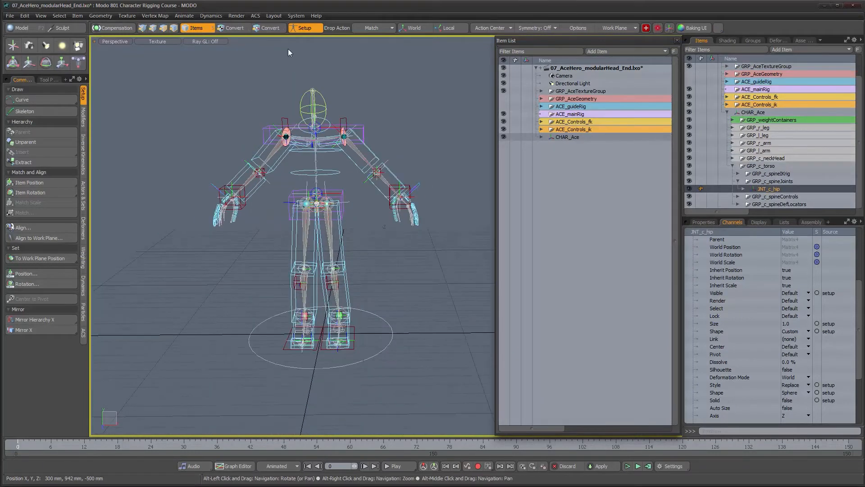
left_click(298, 29)
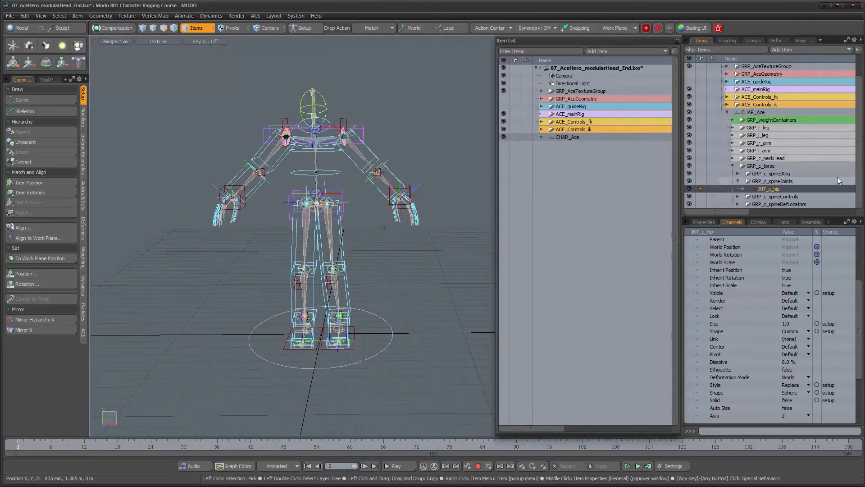
Step: Test the torso module by moving GRP_c_torso, and undo the move
left_click(778, 166)
left_click_drag(403, 201, 387, 185, "alt")
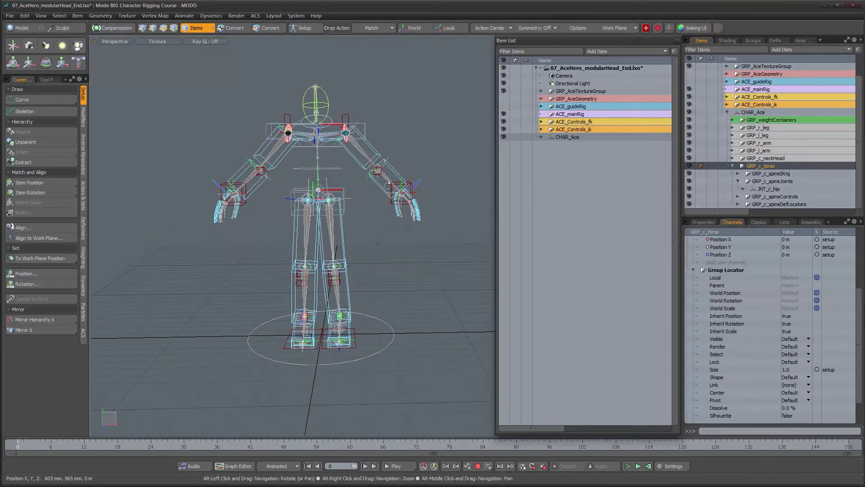
key("w")
mouse_move(320, 167)
left_mouse_down("alt")
mouse_move(336, 161)
mouse_move(312, 143)
mouse_move(275, 141)
mouse_move(333, 138)
mouse_move(462, 162)
mouse_move(446, 189)
mouse_move(279, 117)
mouse_move(180, 139)
mouse_move(293, 110)
mouse_move(444, 164)
mouse_move(406, 194)
mouse_move(326, 219)
mouse_move(345, 214)
mouse_move(361, 104)
mouse_move(359, 252)
mouse_move(358, 148)
mouse_move(366, 214)
mouse_move(288, 223)
mouse_move(373, 232)
mouse_move(355, 233)
mouse_move(347, 90)
mouse_move(356, 148)
mouse_move(359, 139)
left_mouse_up("alt")
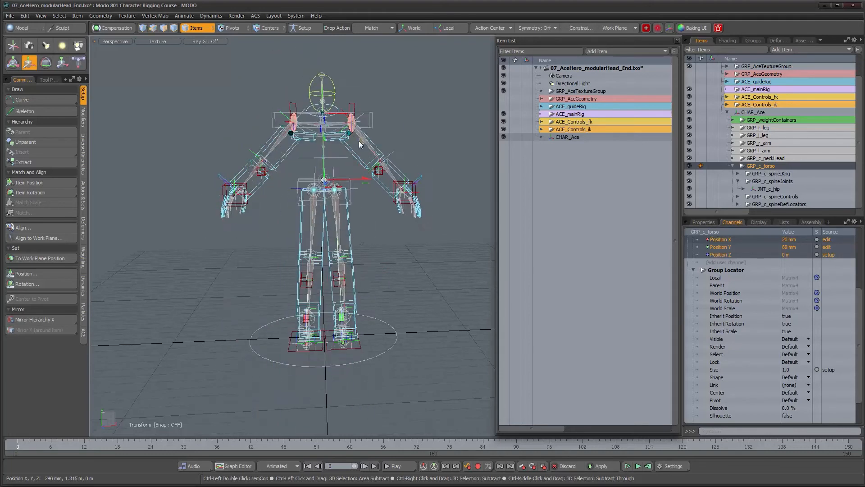
key("ctrl+z")
Step: Reveal the locators nested under CTL_l_clavicle and CTL_r_clavicle inside ACE_Controls_fk
scroll(318, 142, "up", 8)
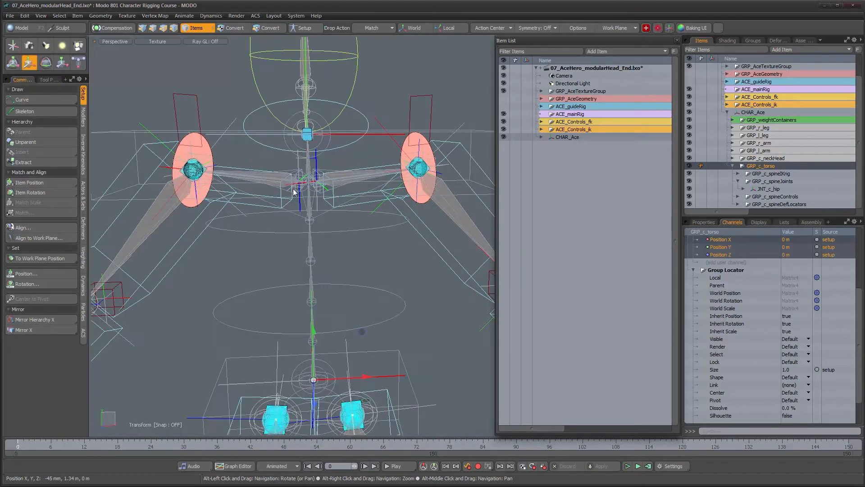
left_click(366, 230)
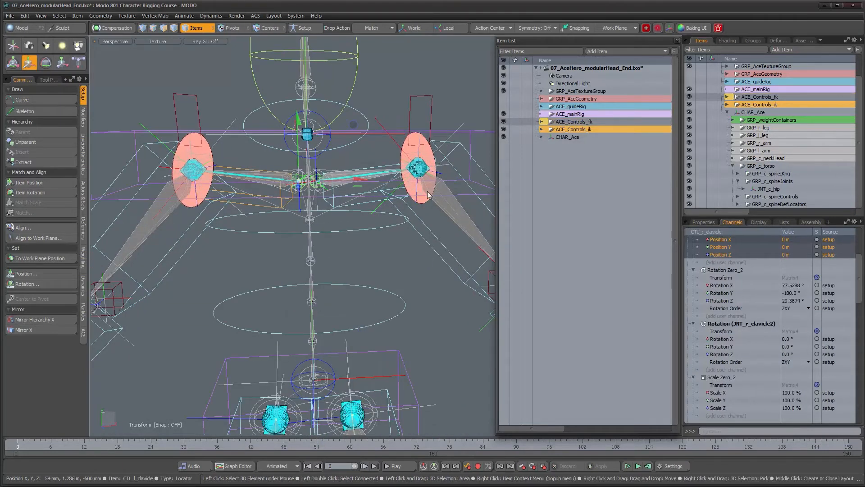
left_click(541, 121)
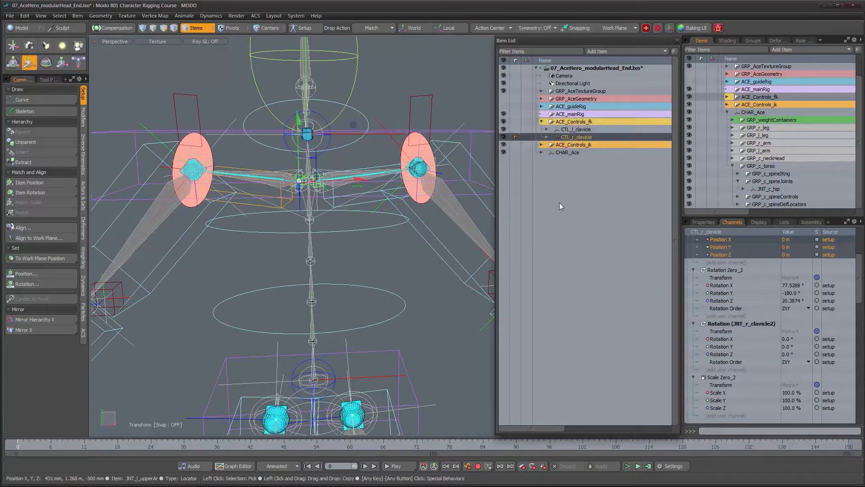
left_click(569, 123)
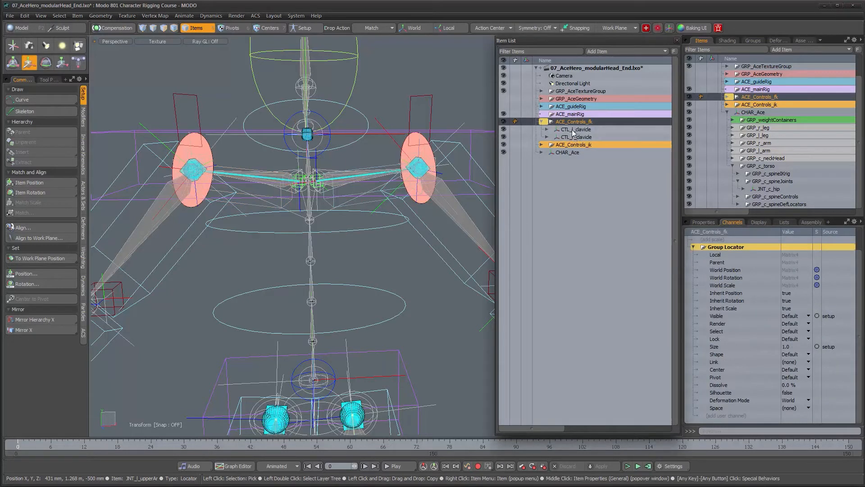
left_click(574, 137)
left_click(547, 136)
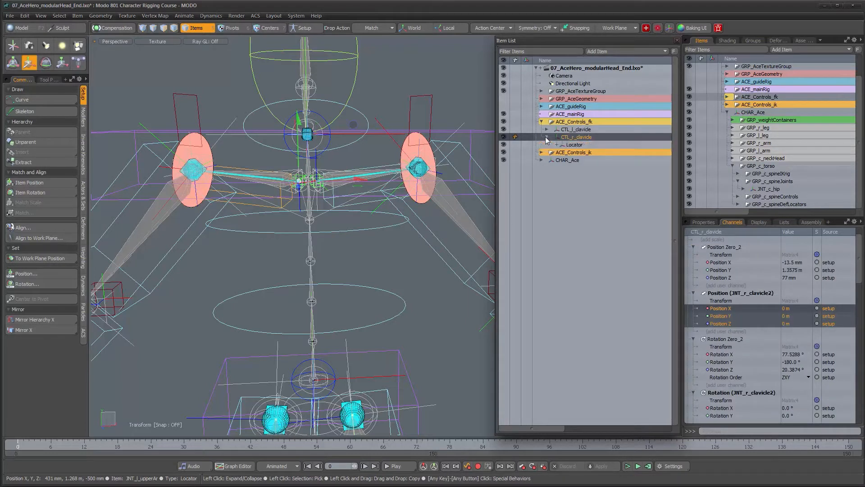
left_click(547, 129)
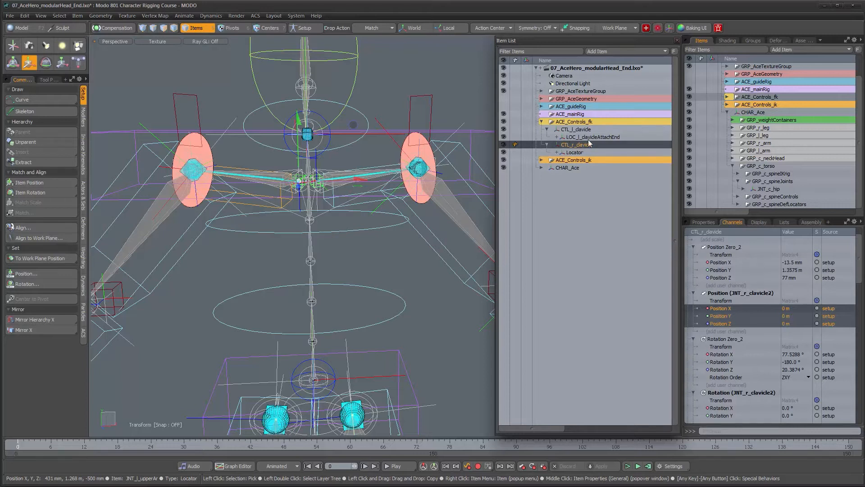
Step: Rename the locator under CTL_r_clavicle as LOC_r_clavicleAttachEnd, following the naming of the left clavicle's locator
right_click_drag(323, 185, 294, 207, "alt")
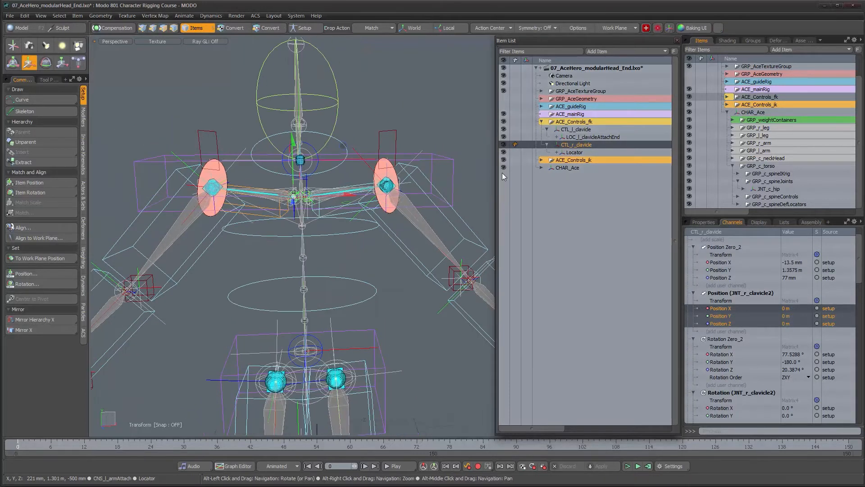
left_click(577, 136)
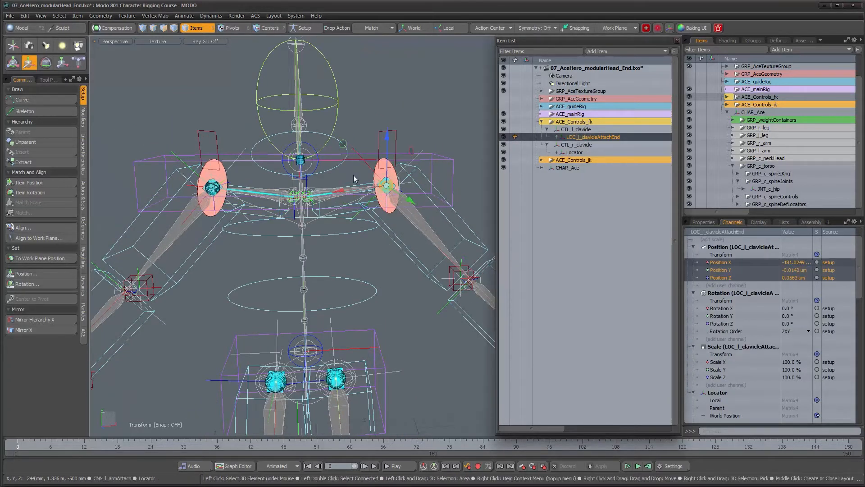
scroll(354, 175, "up", 3)
left_click(577, 152)
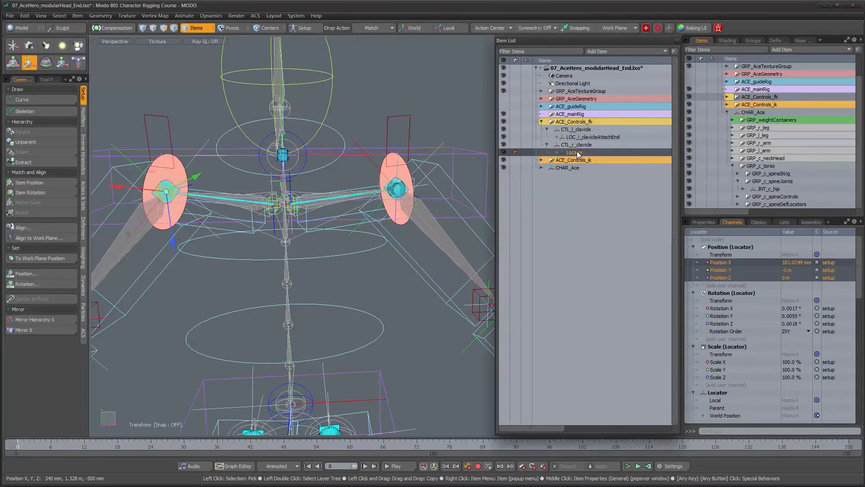
double_click(573, 153)
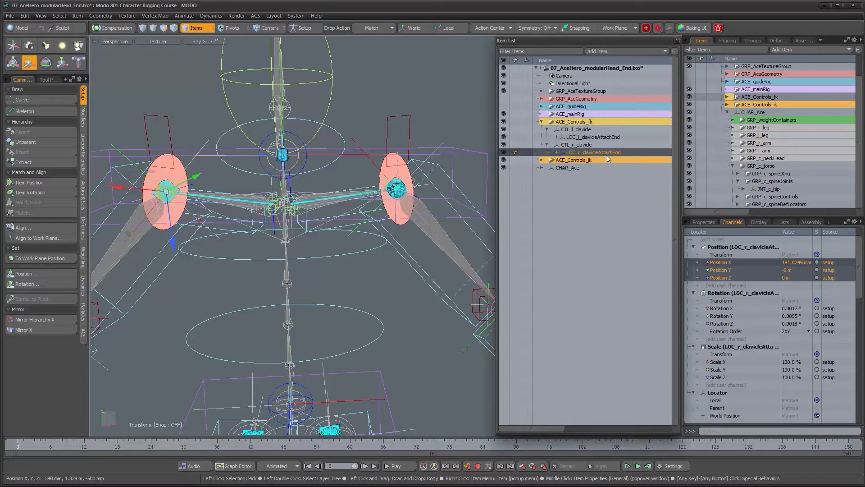
key("Return")
Step: Compare the position channels and pivot locations of both clavicle controls, GRP_c_torso and ACE_Controls_fk
left_click_drag(351, 168, 422, 160, "alt")
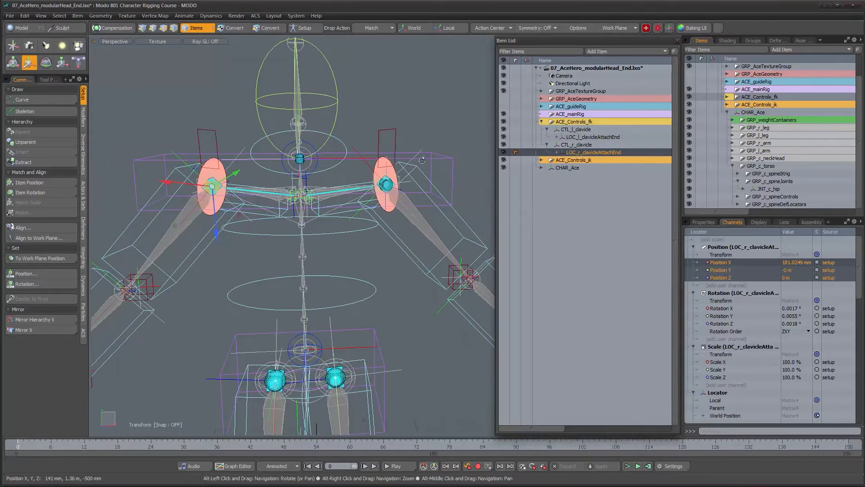
left_click(581, 130)
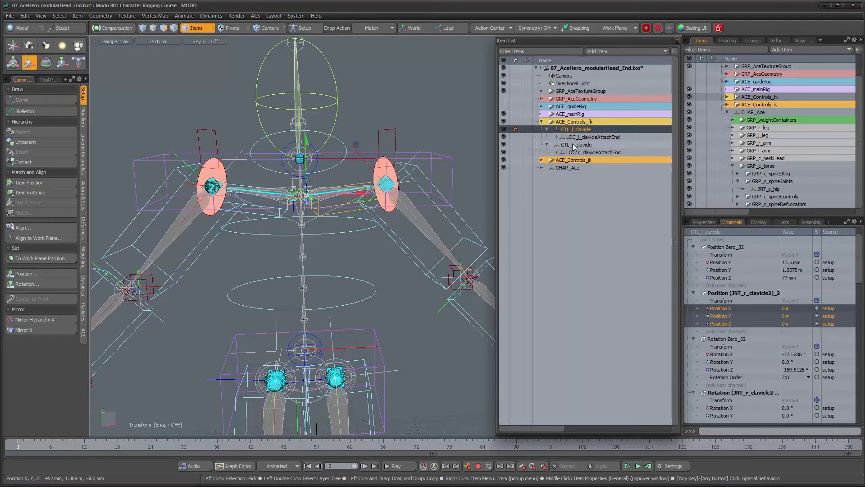
left_click(572, 144, "ctrl")
left_click_drag(334, 199, 368, 206, "alt")
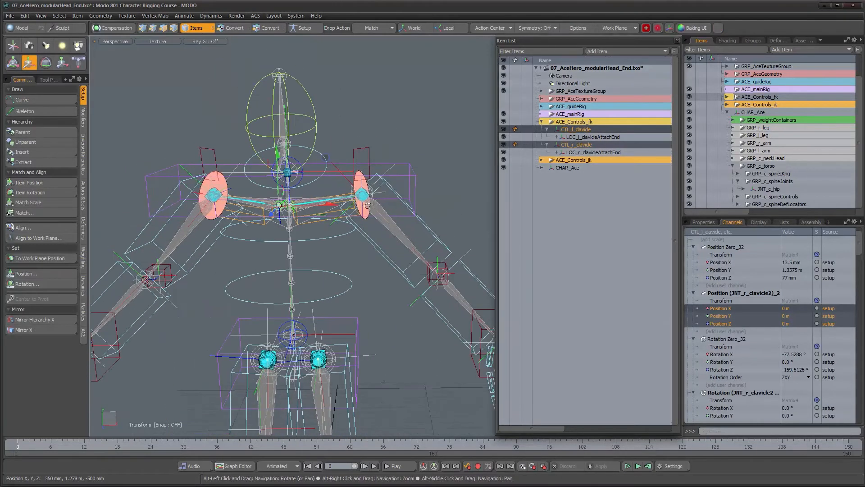
left_click(769, 167)
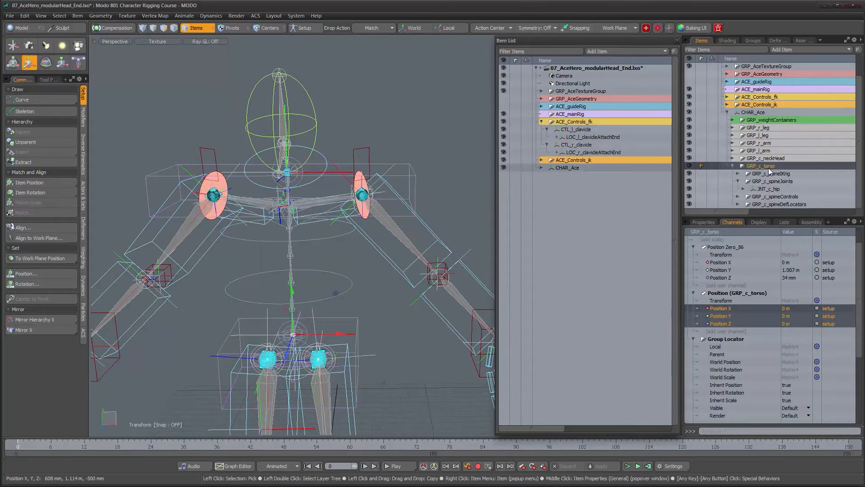
left_click(572, 130)
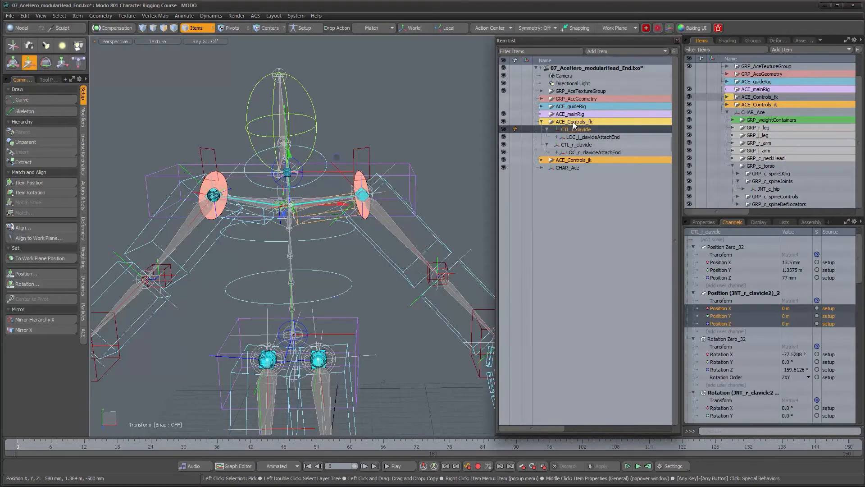
left_click(570, 122)
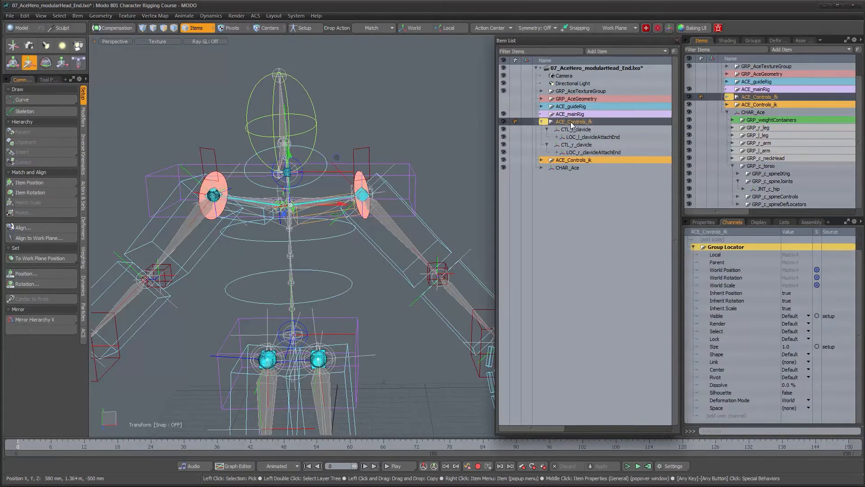
scroll(383, 221, "down", 3)
left_click_drag(345, 248, 328, 244, "alt")
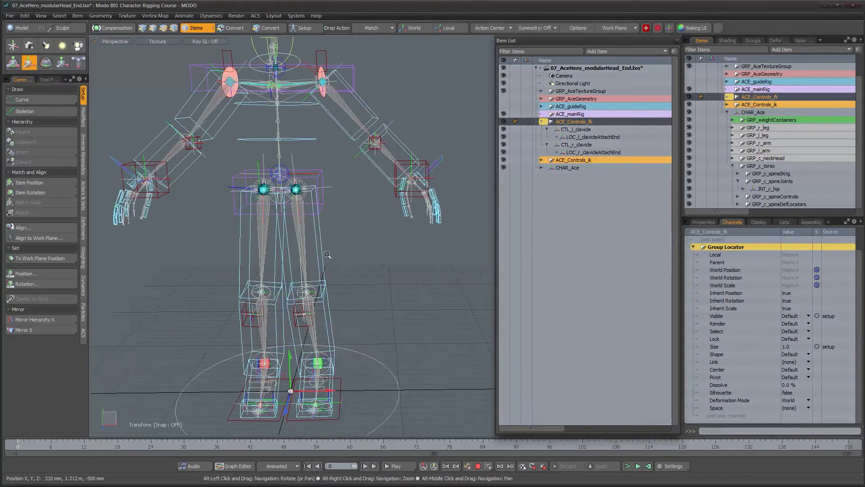
right_click_drag(328, 255, 327, 283, "alt")
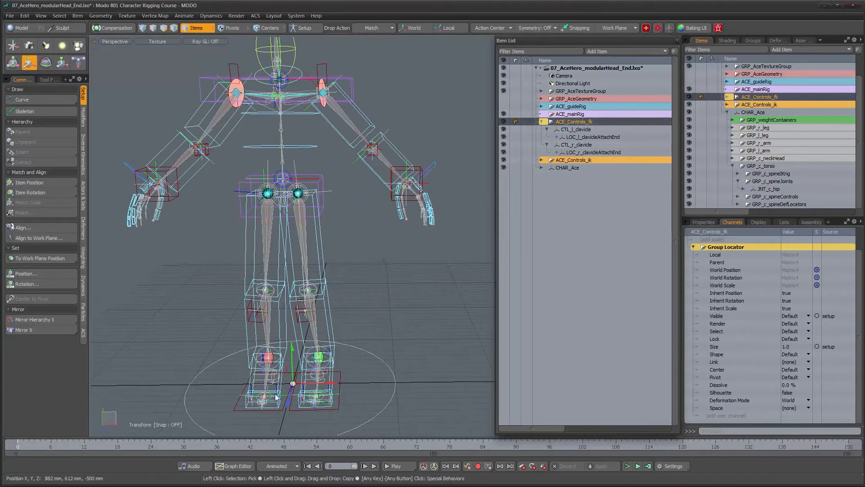
left_click_drag(313, 234, 306, 344, "alt+shift")
left_click_drag(305, 344, 389, 210, "ctrl+alt")
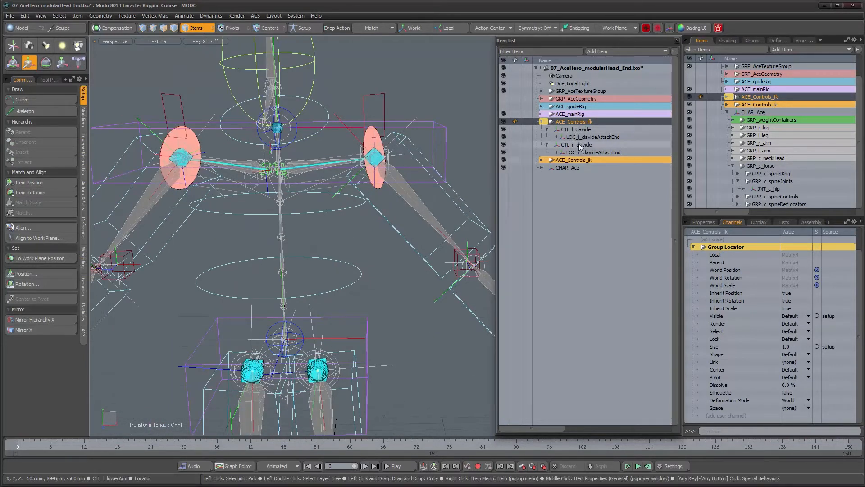
Step: Expand GRP_c_spineControls under GRP_c_torso, and collapse GRP_c_spineJoints and the two clavicle controls in ACE_Controls_fk
left_click(576, 130)
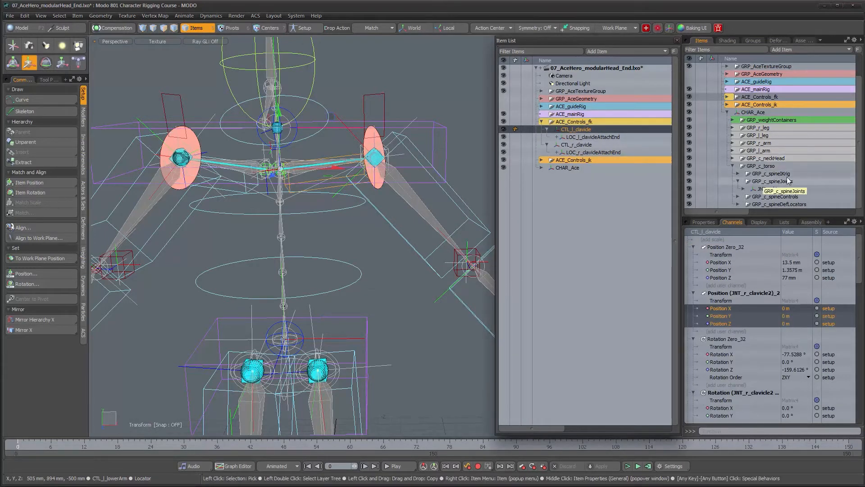
left_click(737, 181)
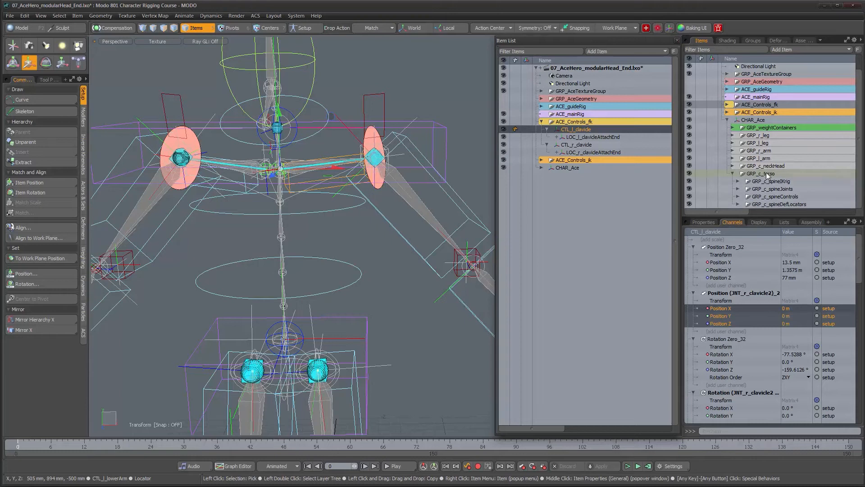
left_click(767, 174)
left_click_drag(324, 229, 318, 156, "alt")
left_click_drag(860, 193, 845, 205)
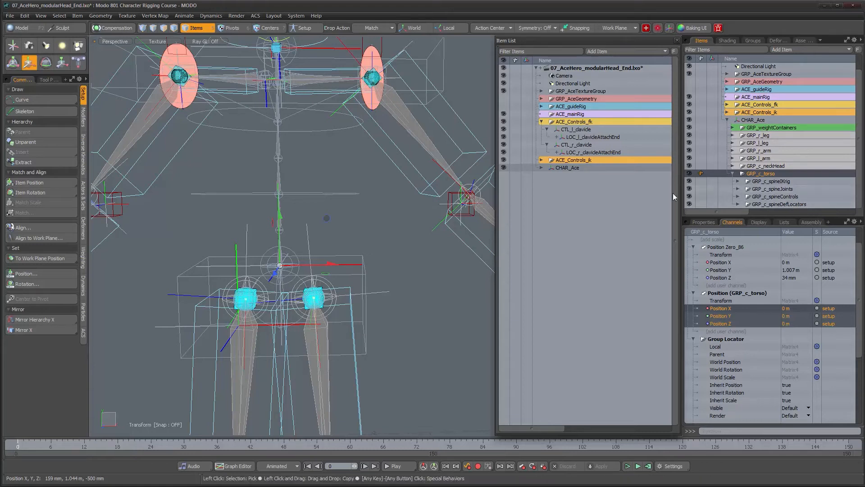
left_click(788, 196)
left_click(739, 196)
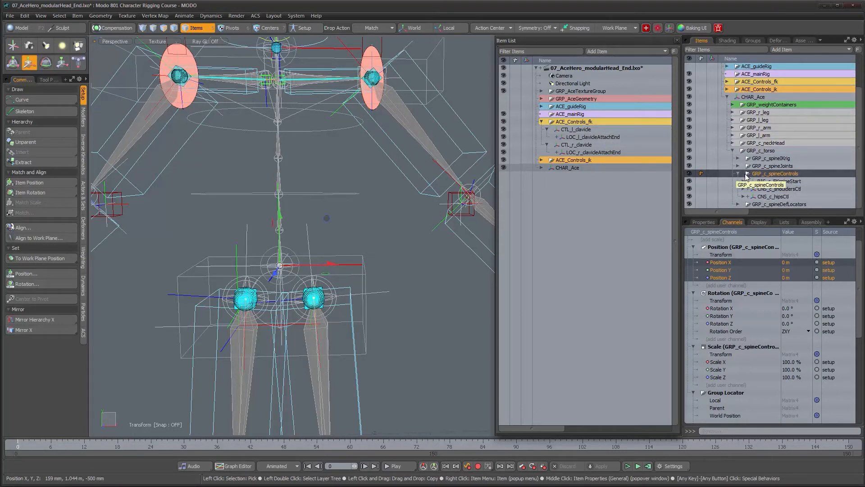
left_click(547, 130)
left_click(547, 137)
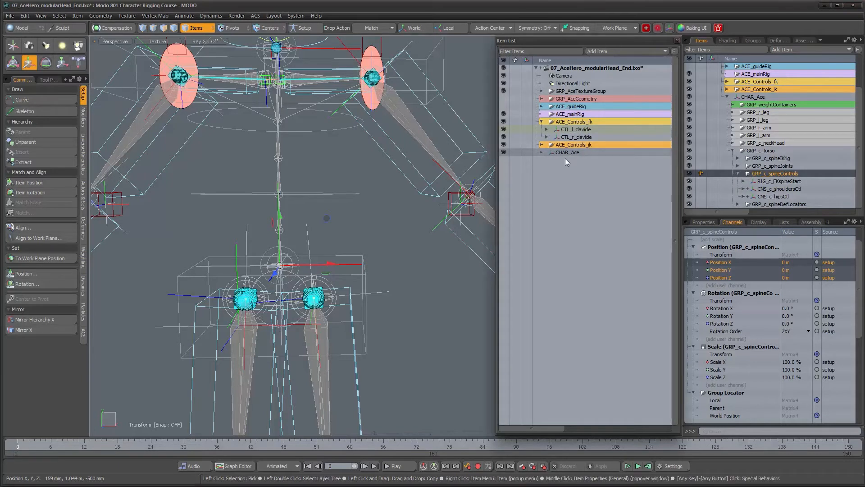
scroll(316, 174, "down", 3)
middle_click_drag(315, 175, 337, 219, "alt")
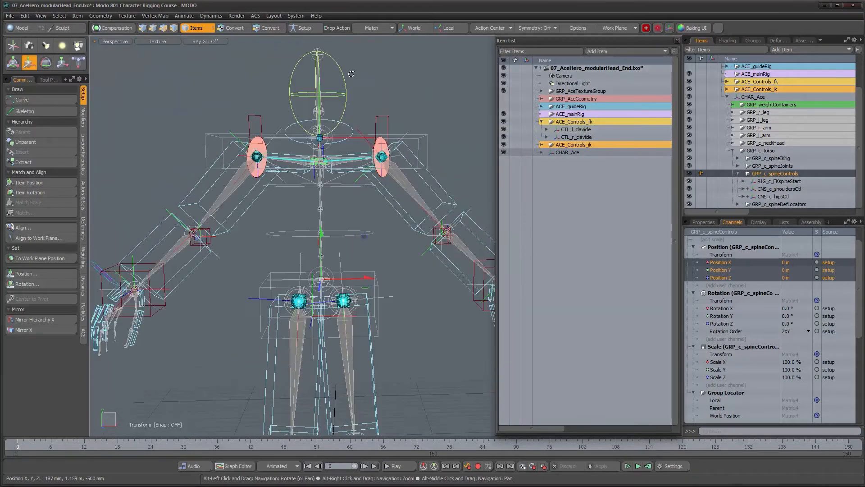
Step: In Setup mode, parent CTL_l_clavicle and CTL_r_clavicle from ACE_Controls_fk under GRP_c_spineControls
left_click(307, 28)
left_click(575, 130)
left_click(574, 137, "shift")
left_click_drag(574, 137, 783, 176)
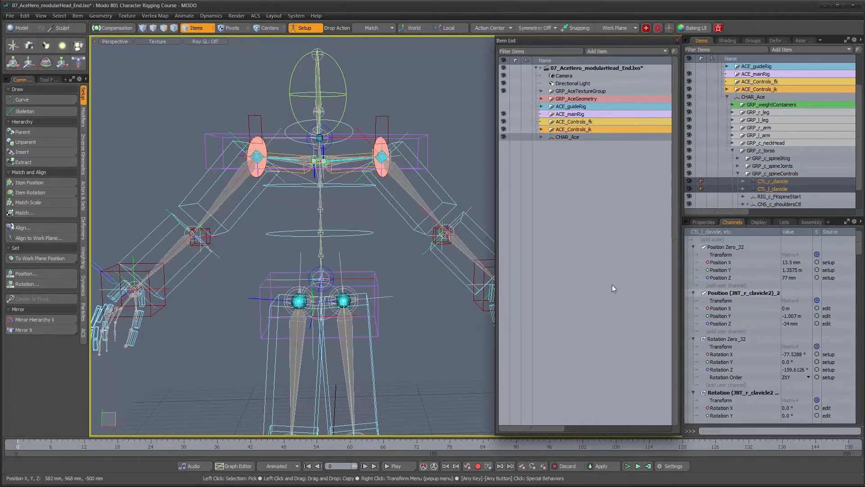
Step: Zero the position, rotation and scale transforms of CTL_r_clavicle and CTL_l_clavicle together
left_click(786, 182)
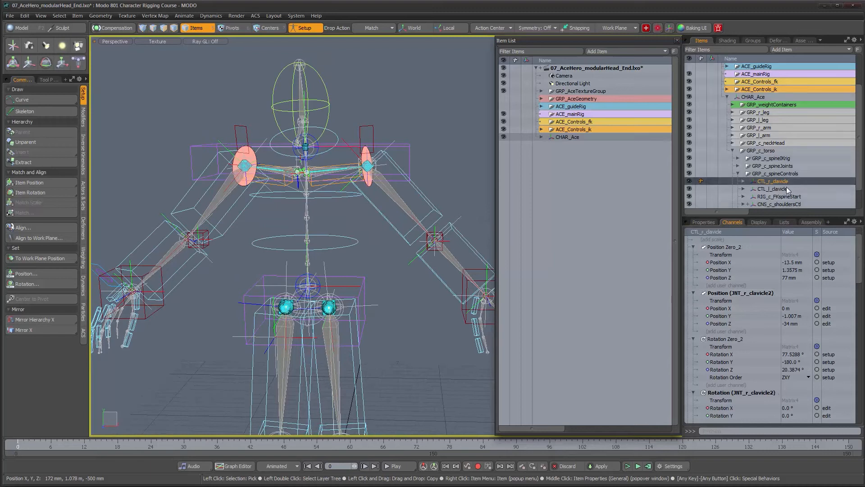
left_click(703, 222)
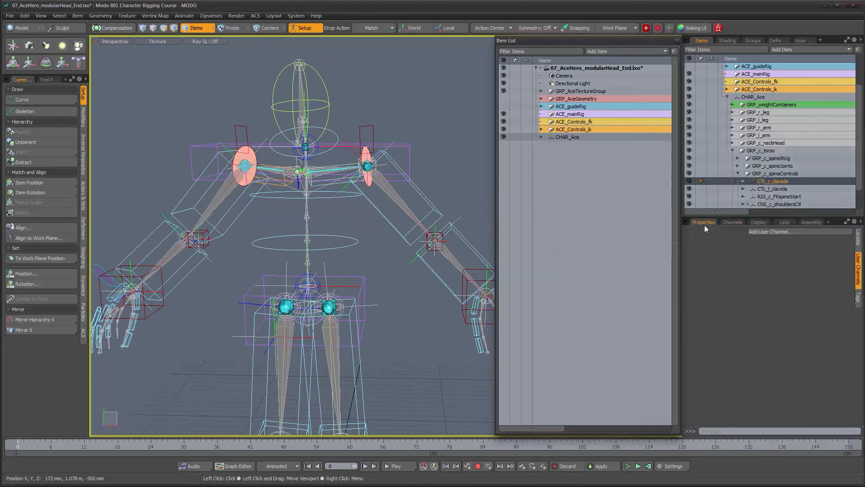
left_click(858, 239)
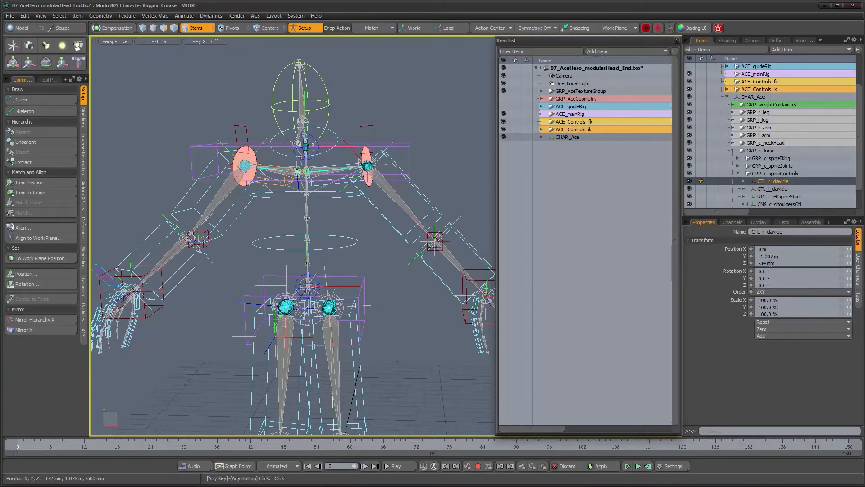
left_click(773, 188)
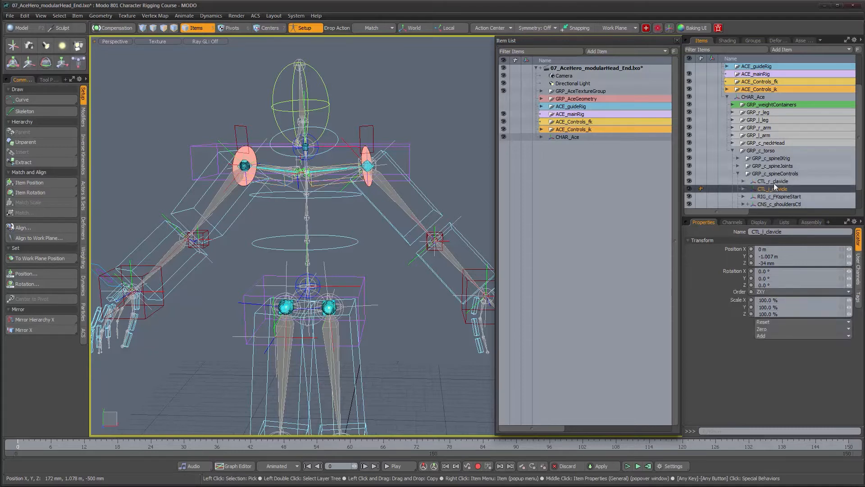
left_click(774, 182, "shift")
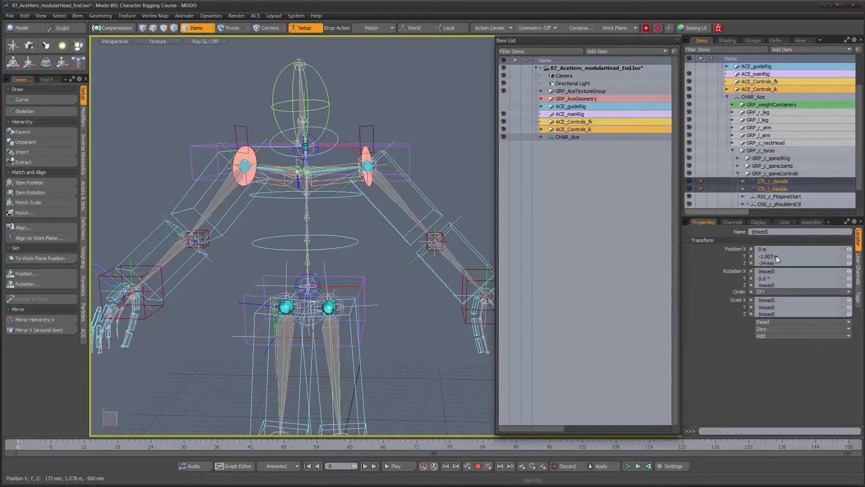
left_click(778, 329)
left_click(780, 350)
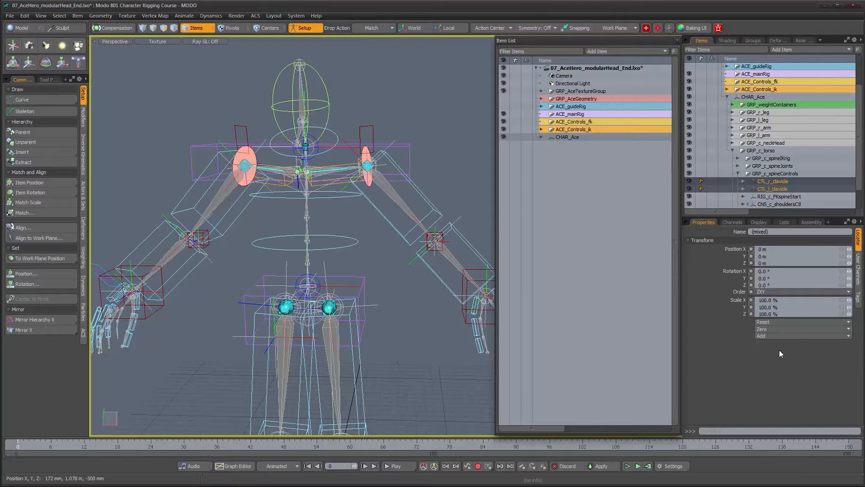
Step: Select CTL_l_clavicle, leave Setup mode and expand CHAR_Ace in the floating item list
left_click(772, 189)
right_click_drag(328, 227, 289, 228, "alt")
left_click_drag(288, 227, 334, 221, "alt")
right_click_drag(334, 221, 372, 218, "alt")
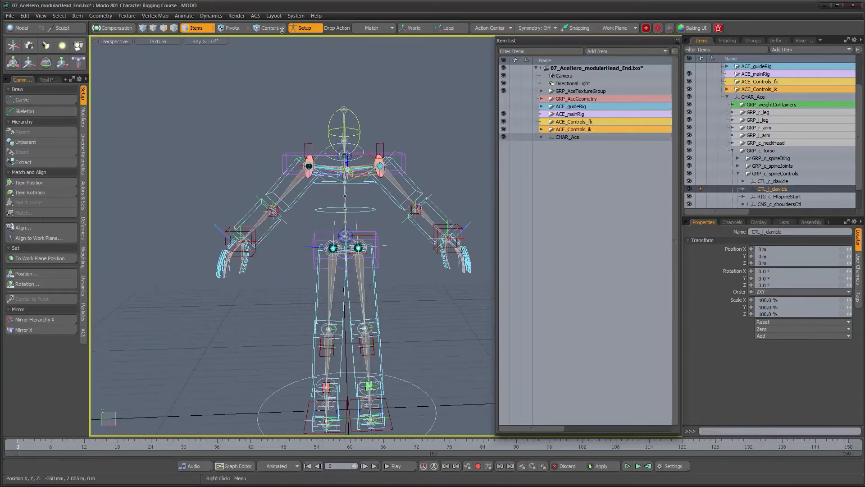
left_click(542, 137)
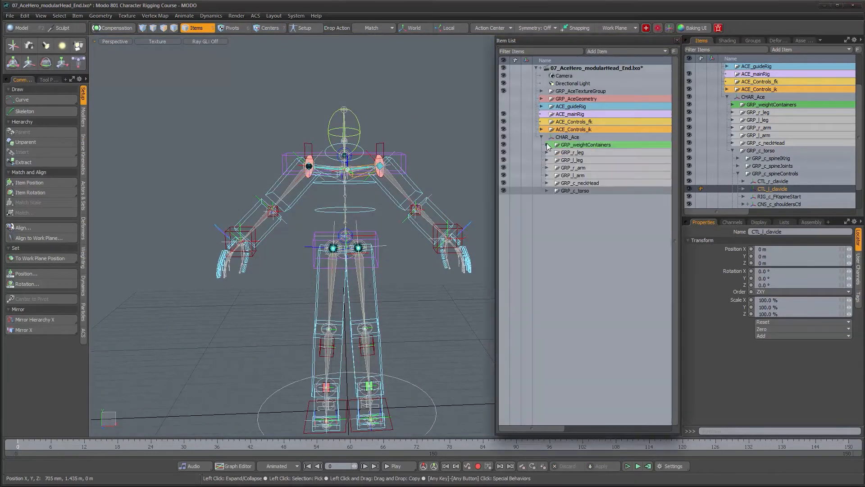
Step: Try moving GRP_c_torso to test how the rest of the rig follows
left_click(552, 191)
scroll(372, 274, "down", 1)
key("w")
middle_click_drag(365, 272, 333, 272, "alt")
left_click_drag(352, 201, 364, 169)
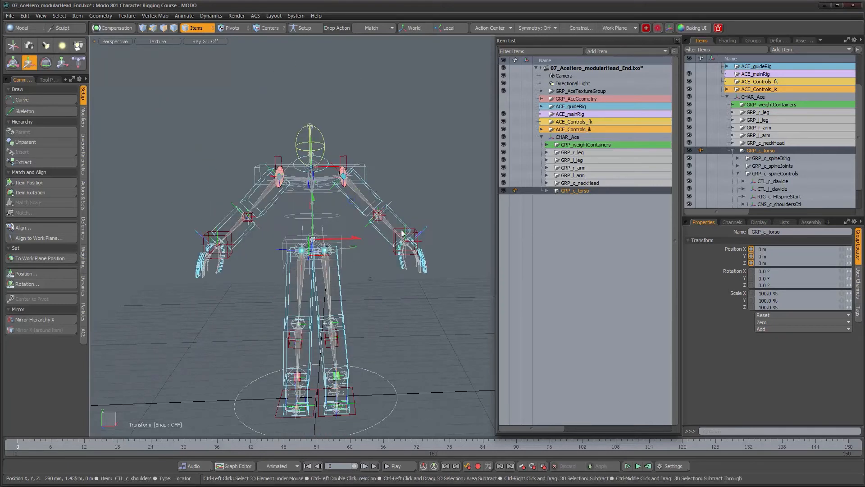
left_click_drag(407, 298, 369, 209, "alt")
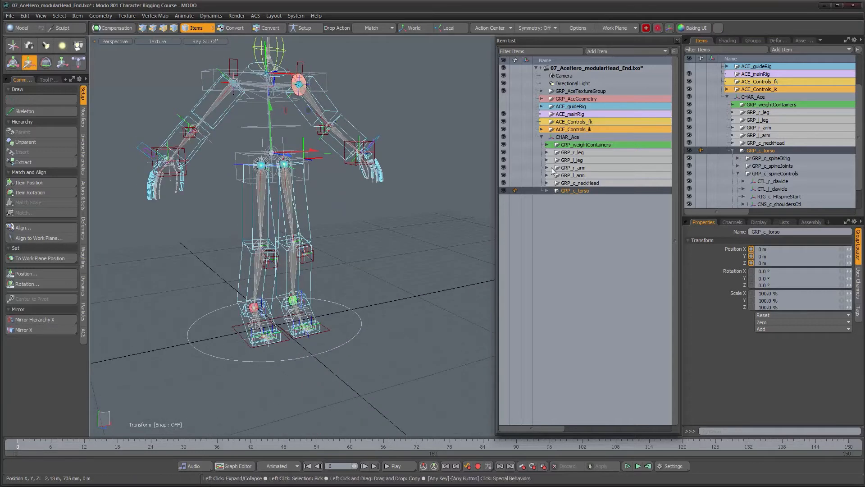
Step: Try moving the whole character with the CHAR_Ace locator and undo the move
left_click(569, 138)
left_click_drag(329, 270, 297, 283, "alt")
left_click_drag(340, 317, 324, 273, "alt+shift")
left_click_drag(301, 318, 485, 310)
left_click_drag(432, 311, 355, 314)
key("ctrl+z")
left_click_drag(385, 280, 301, 291, "alt")
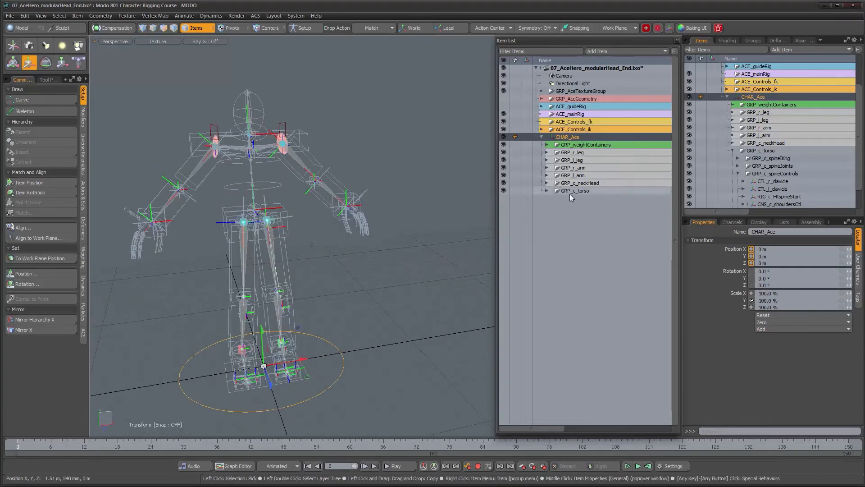
Step: Expand ACE_Controls_ik and examine where PAR_r_ikClavicle and PAR_l_ikClavicle sit on the shoulders
left_click(541, 130)
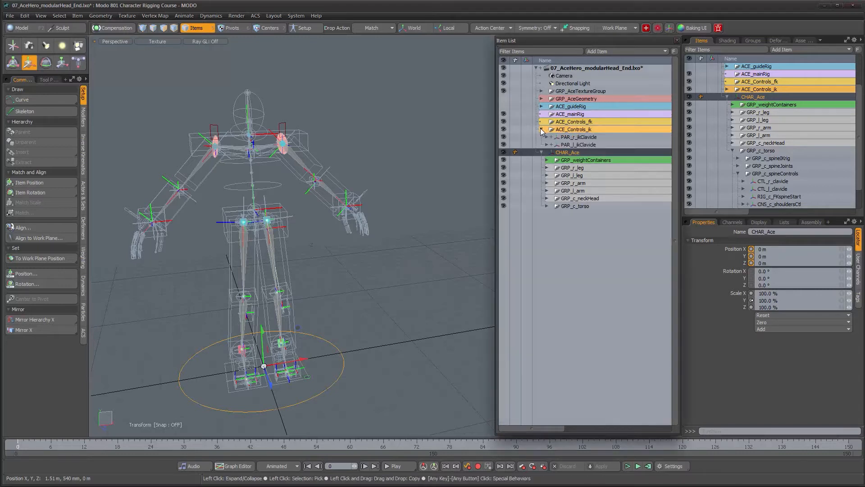
left_click(573, 138)
middle_click_drag(226, 182, 275, 267, "alt")
right_click_drag(275, 268, 335, 180, "alt")
middle_click_drag(335, 180, 342, 250, "alt")
right_click_drag(342, 251, 365, 234, "alt")
left_click_drag(365, 234, 306, 232, "alt")
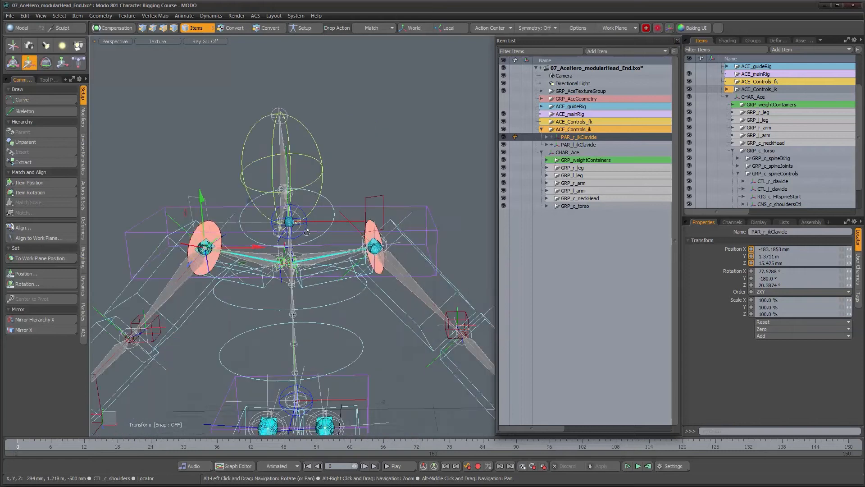
left_click(585, 144)
left_click_drag(374, 216, 351, 196, "alt")
right_click_drag(351, 196, 337, 194, "alt")
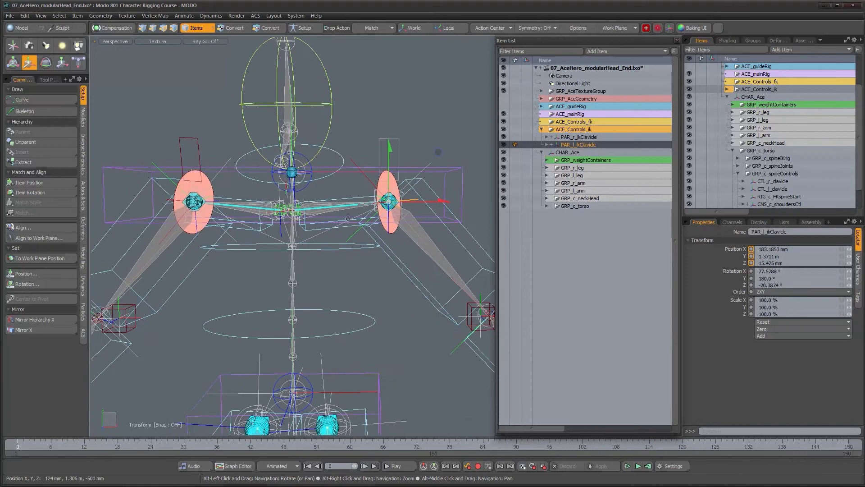
middle_click_drag(337, 195, 357, 217, "alt")
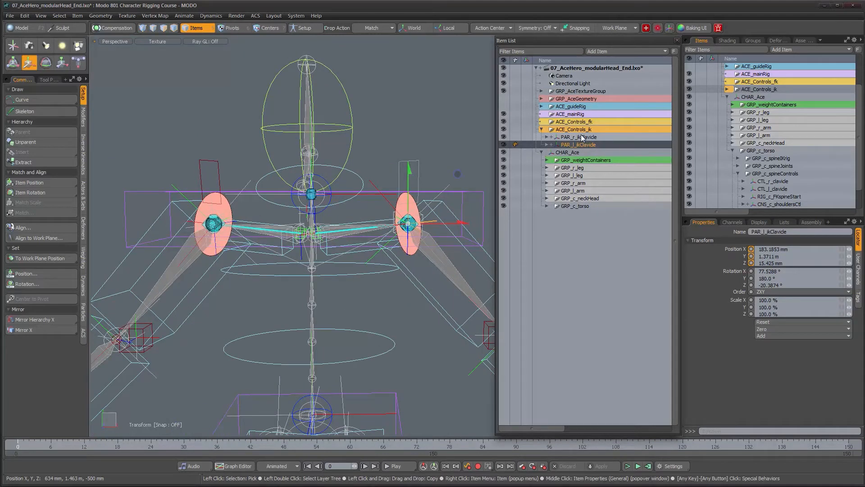
Step: Parent ACE_Controls_ik under GRP_c_torso in Setup mode
mouse_move(579, 145)
left_mouse_down()
mouse_move(579, 214)
mouse_move(580, 133)
left_mouse_up()
left_click(571, 130)
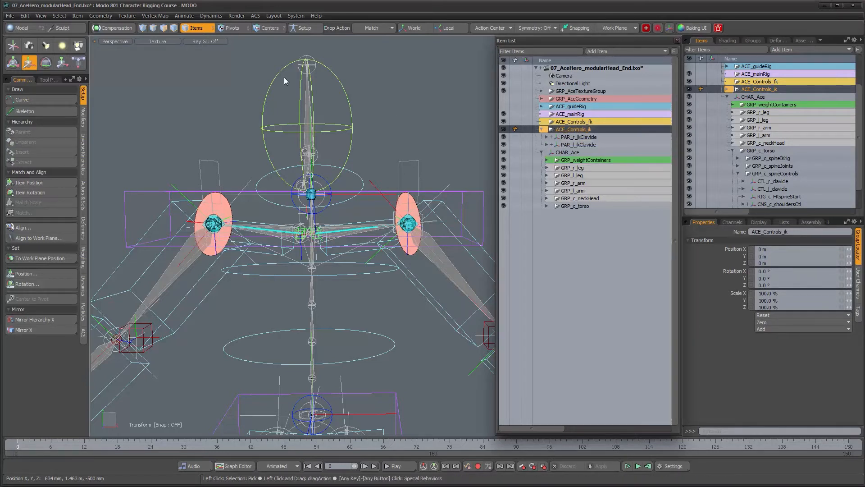
left_click(305, 28)
left_click_drag(565, 128, 579, 206)
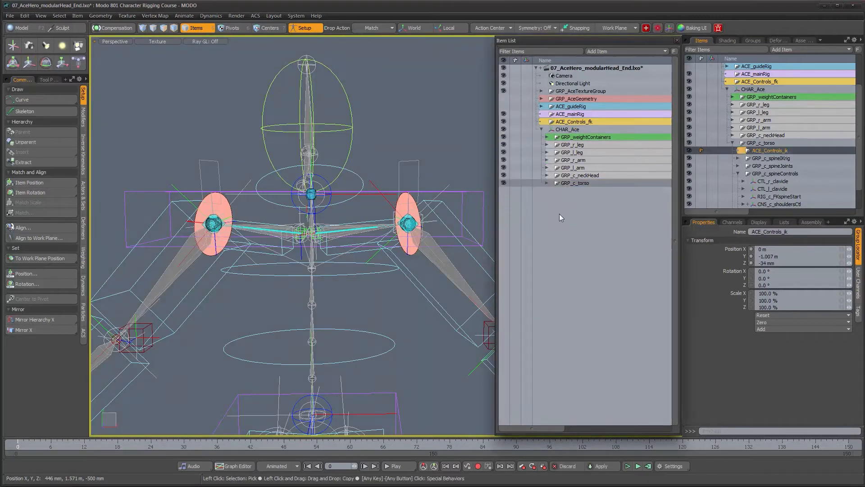
Step: Expand GRP_c_torso and rename its ACE_Controls_ik group as GRP_spineControls_ik
left_click(547, 183)
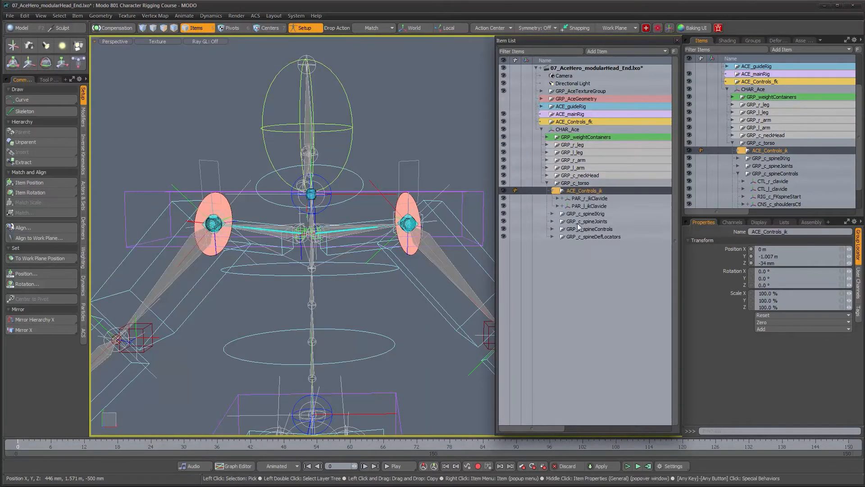
double_click(590, 191)
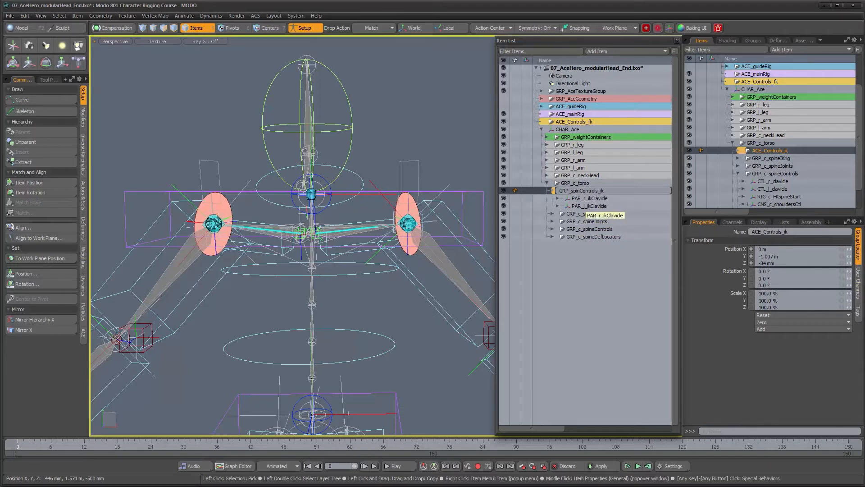
key("Return")
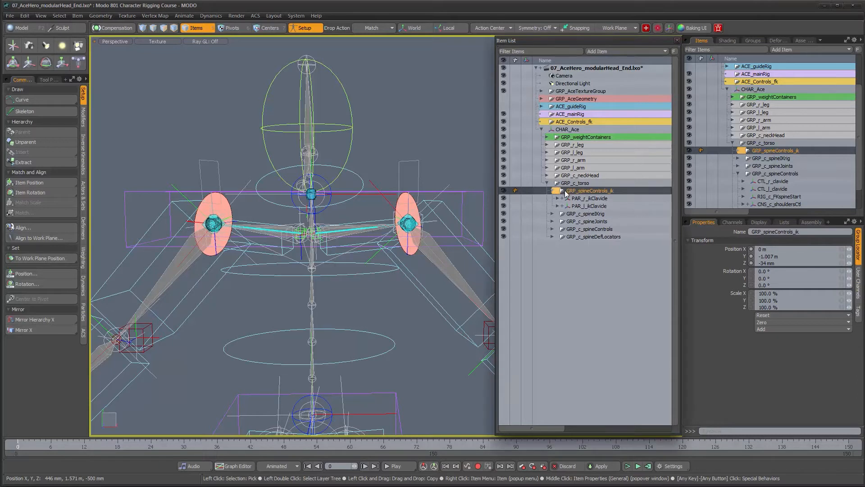
Step: Set the editor color of GRP_spineControls_ik to none
right_click(573, 191)
mouse_move(577, 206)
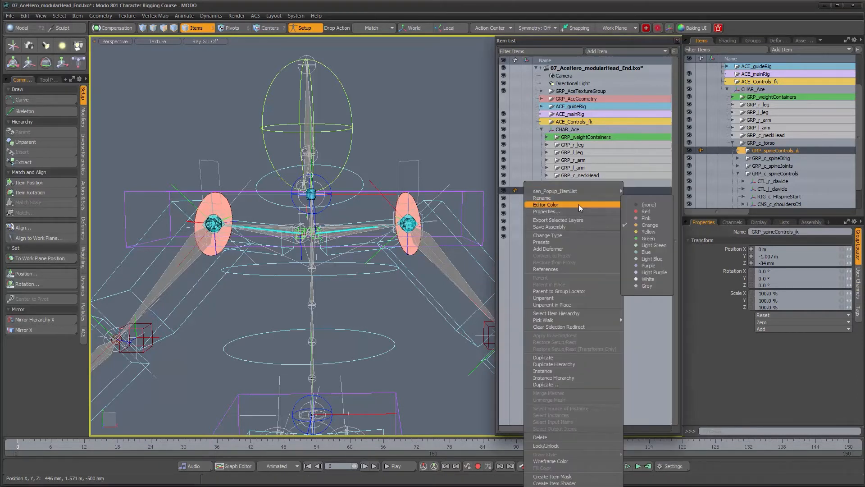
left_click(640, 207)
left_click(595, 212)
left_click(594, 190)
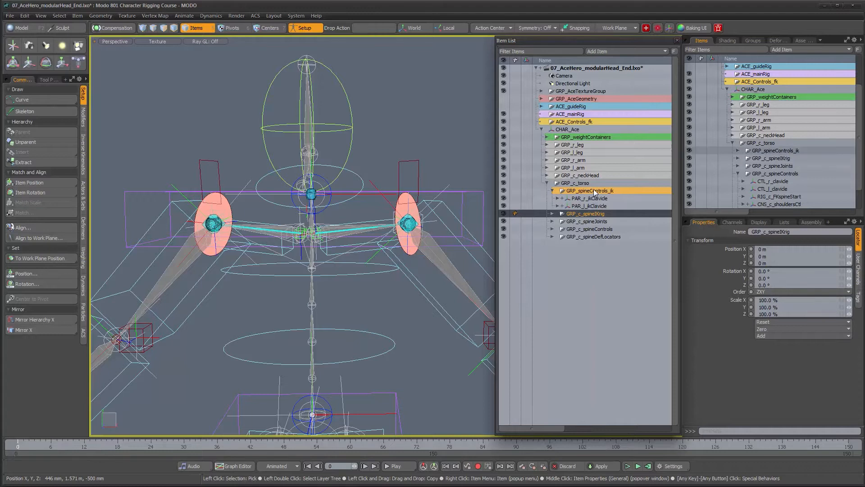
Step: Select GRP_spineControls_ik under GRP_c_torso and collapse its contents in the item list
left_click(593, 188)
scroll(305, 208, "down", 5)
middle_click_drag(304, 208, 292, 114, "alt")
scroll(319, 168, "up", 5)
left_click_drag(318, 175, 370, 218, "alt")
left_click(554, 191)
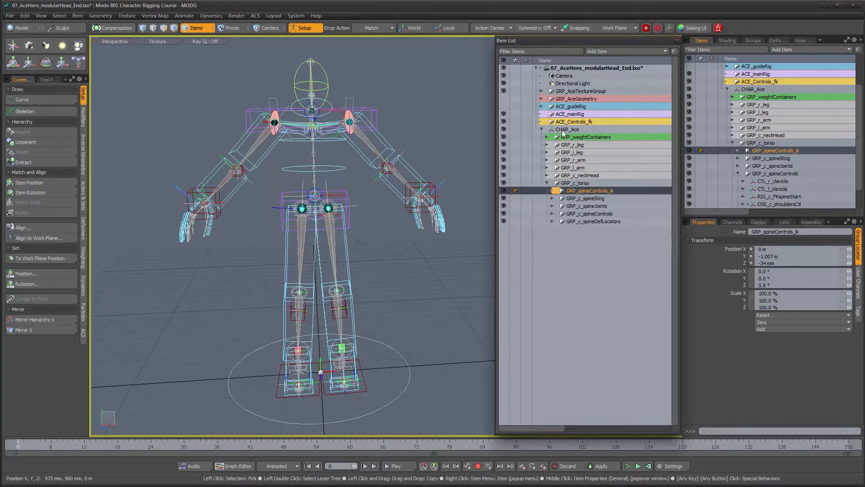
left_click_drag(444, 136, 441, 170, "alt+shift")
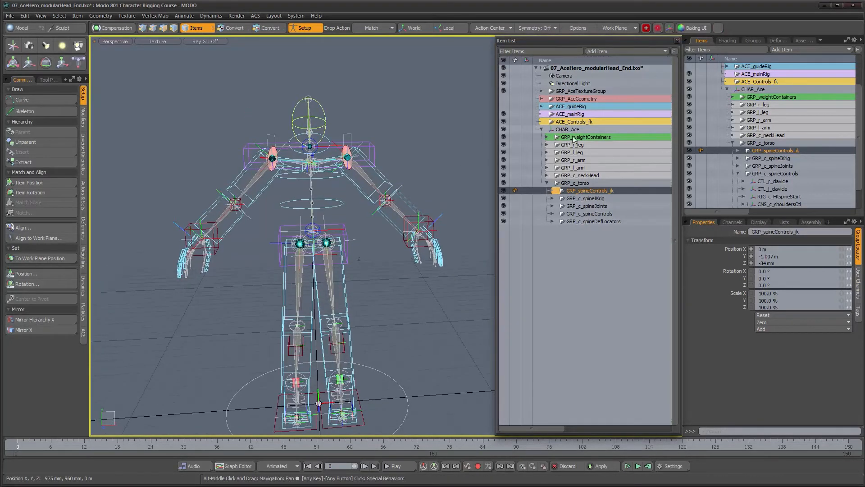
Step: Parent GRP_AceGeometry, ACE_guideRig and GRP_AceTextureGroup under CHAR_Ace
left_click(542, 106)
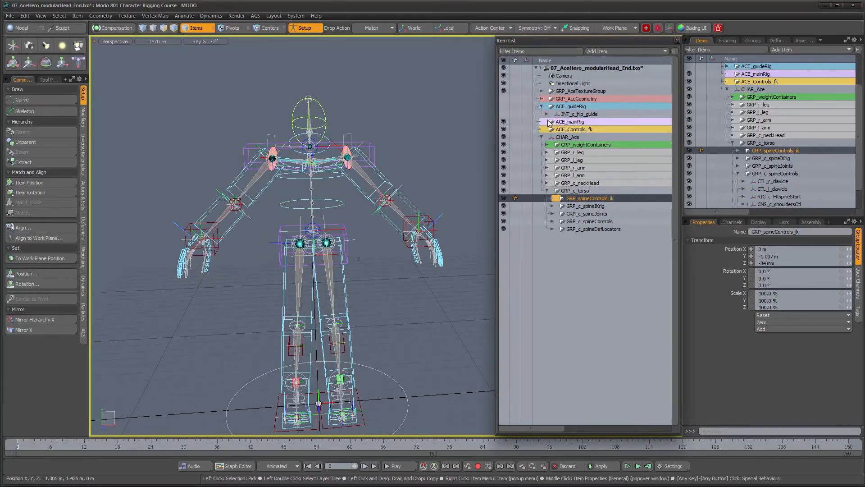
left_click(542, 106)
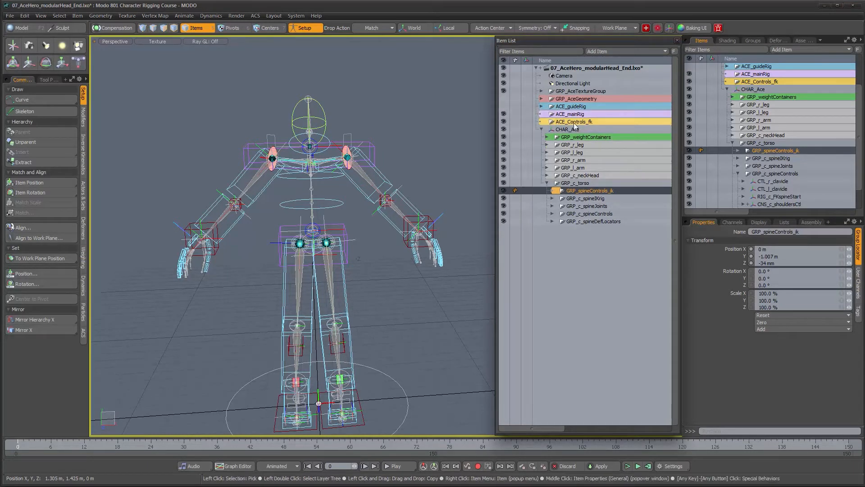
left_click(561, 107)
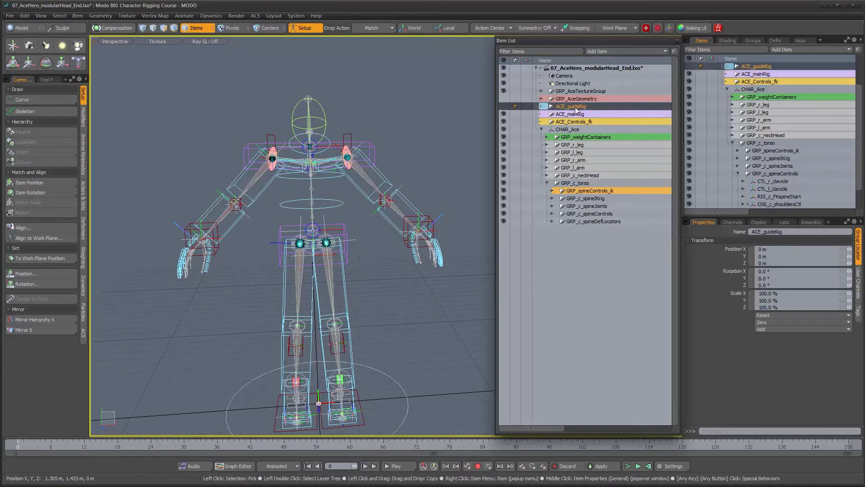
left_click(566, 102)
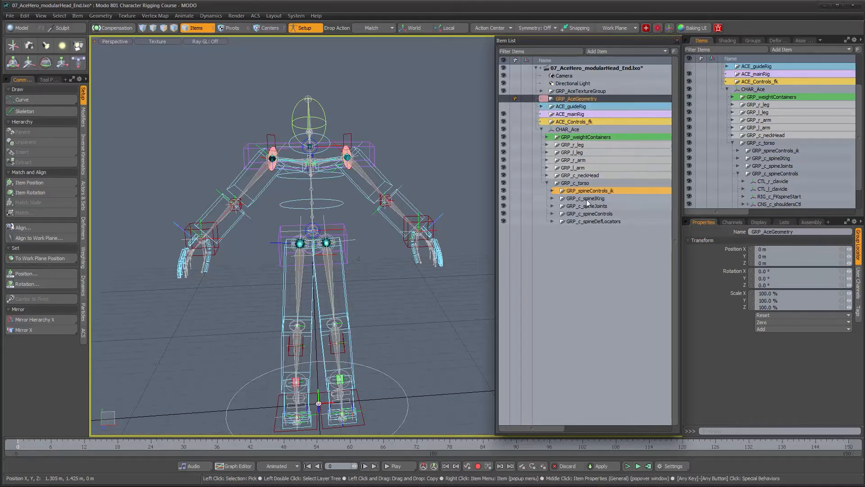
left_click(568, 108, "shift")
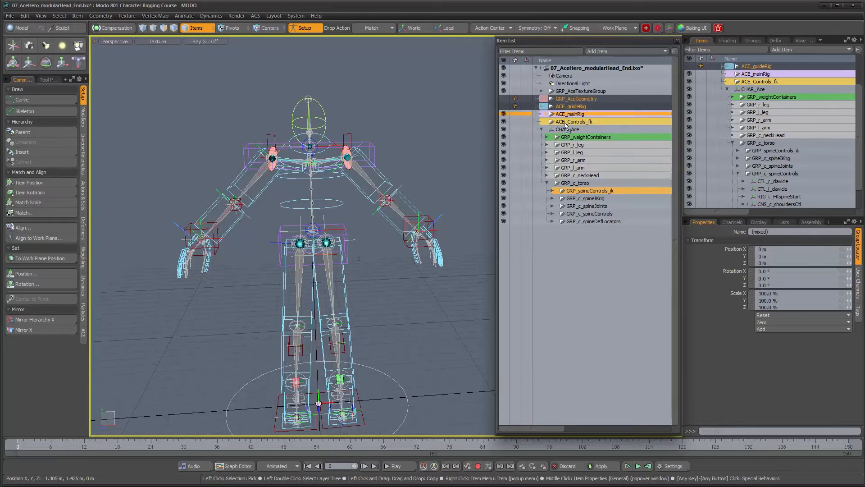
left_click_drag(566, 132, 566, 132)
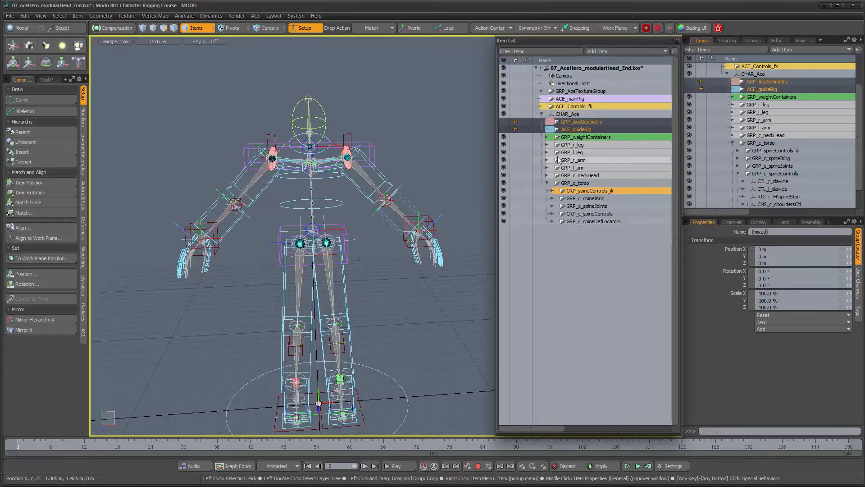
left_click(570, 91)
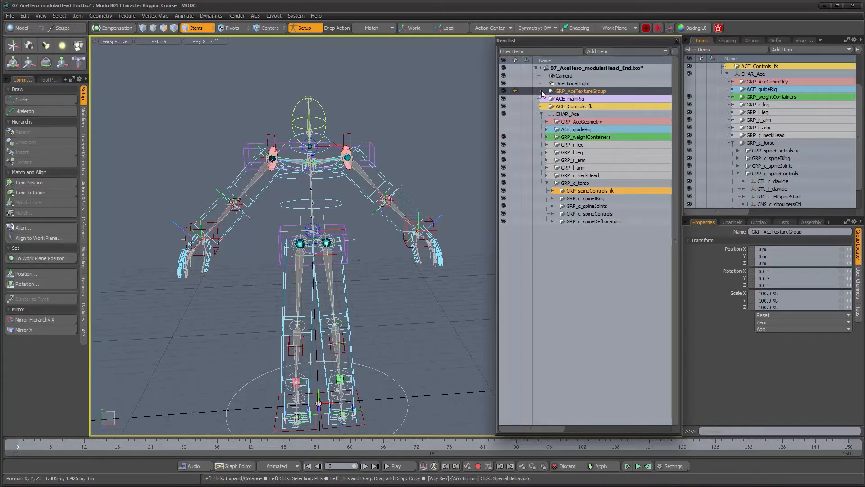
left_click_drag(574, 91, 571, 116)
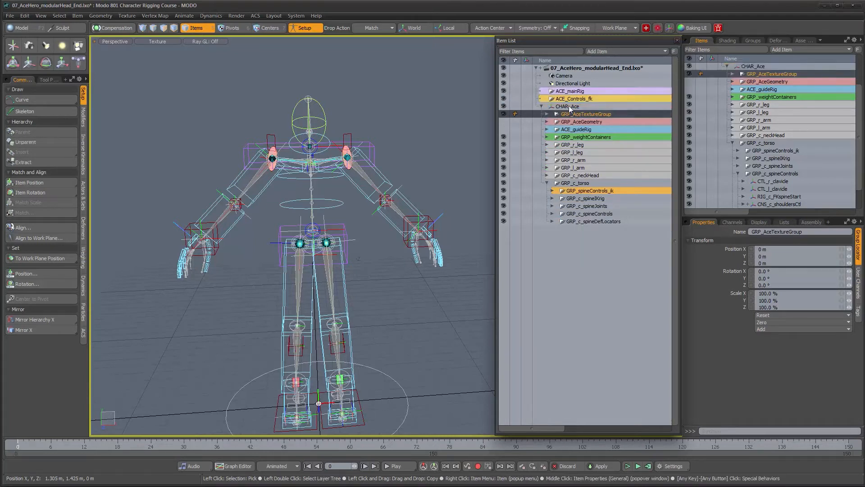
Step: Delete the leftover ACE_mainRig and ACE_Controls_fk groups from the item list
left_click(571, 91)
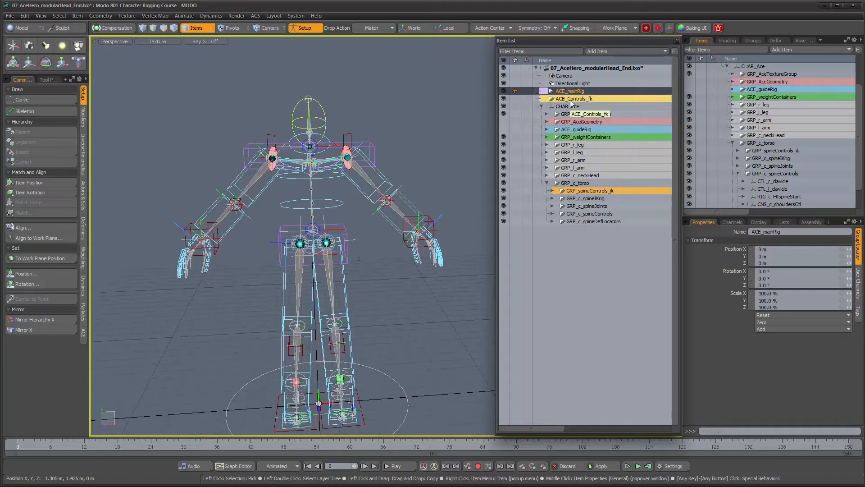
left_click(571, 100)
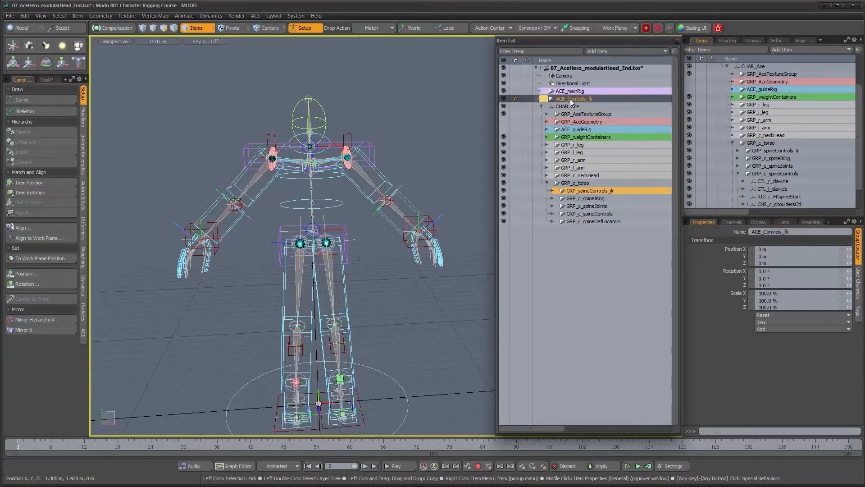
left_click_drag(387, 208, 367, 201, "alt")
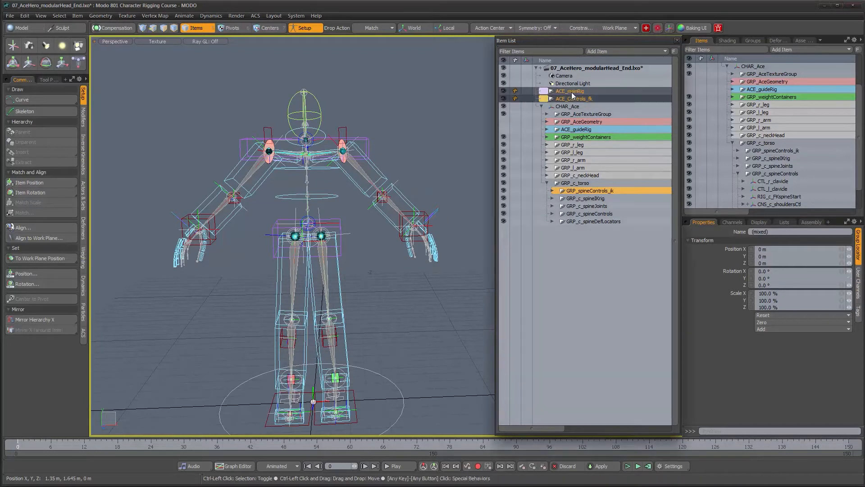
key("Delete")
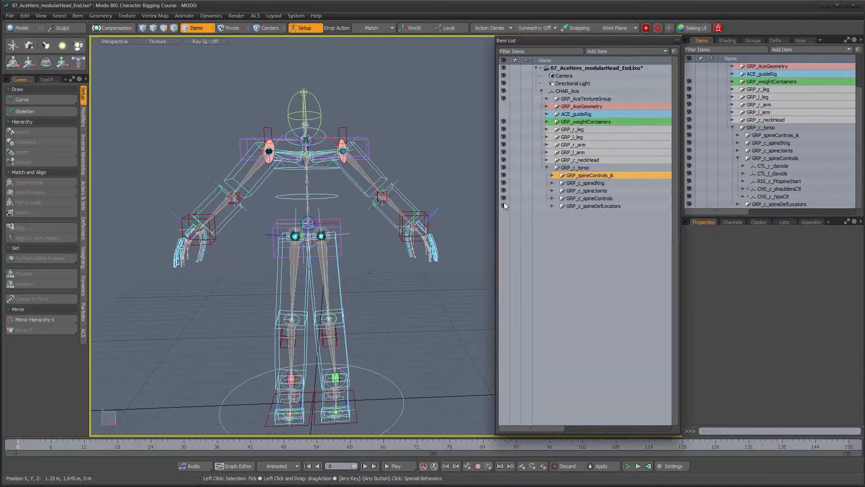
Step: Collapse GRP_c_torso in the item list and look over the rig grouped under CHAR_Ace
left_click_drag(466, 198, 468, 206, "alt")
left_click(548, 168)
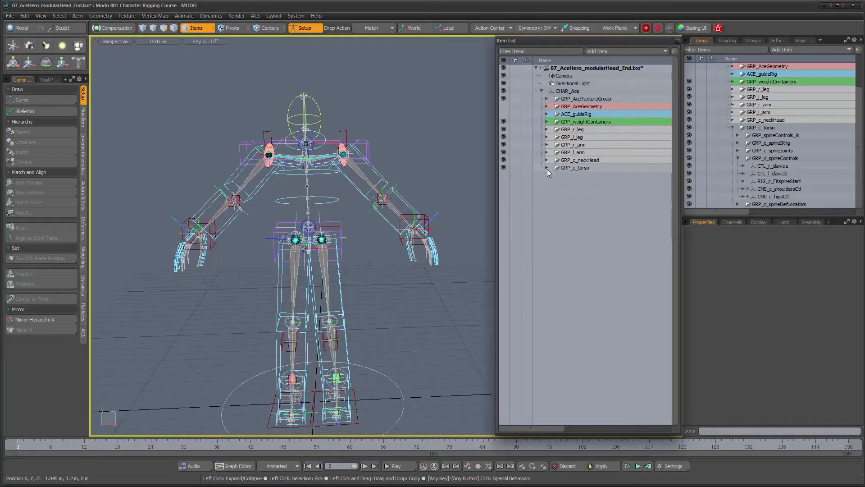
left_click(541, 92)
left_click(542, 92)
middle_click_drag(347, 271, 344, 227, "alt")
scroll(345, 228, "down", 2, "alt")
left_click_drag(345, 227, 367, 240, "alt")
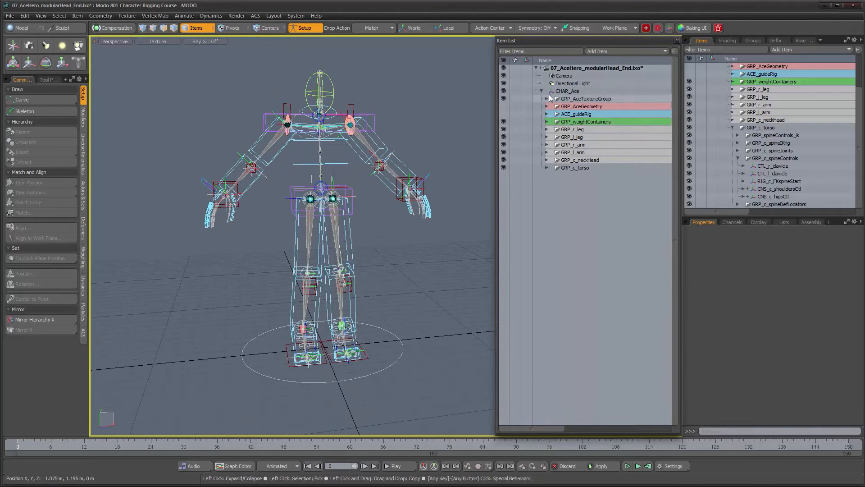
mouse_move(402, 276)
left_mouse_down("alt")
mouse_move(381, 277)
mouse_move(393, 288)
left_mouse_up("alt")
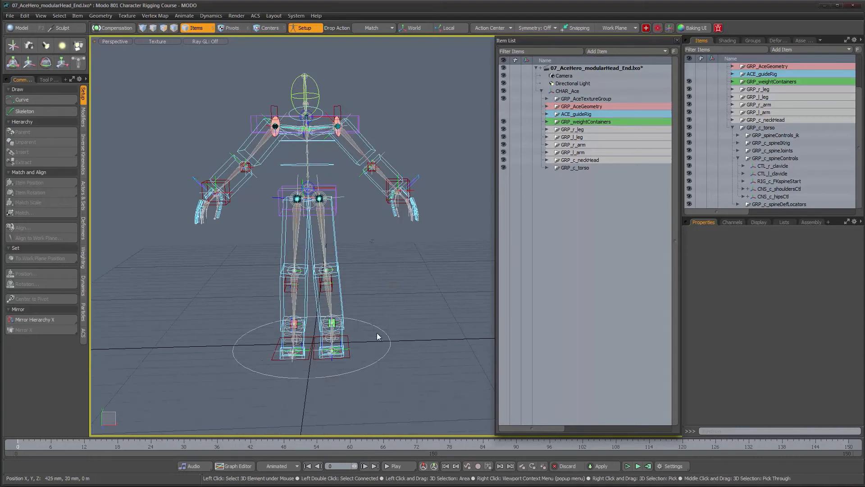
Step: Select the left foot control, locate it in the item list and examine the control hierarchy inside GRP_l_leg
left_click_drag(388, 315, 439, 270, "alt")
left_click(369, 379)
left_click_drag(417, 314, 401, 314, "alt")
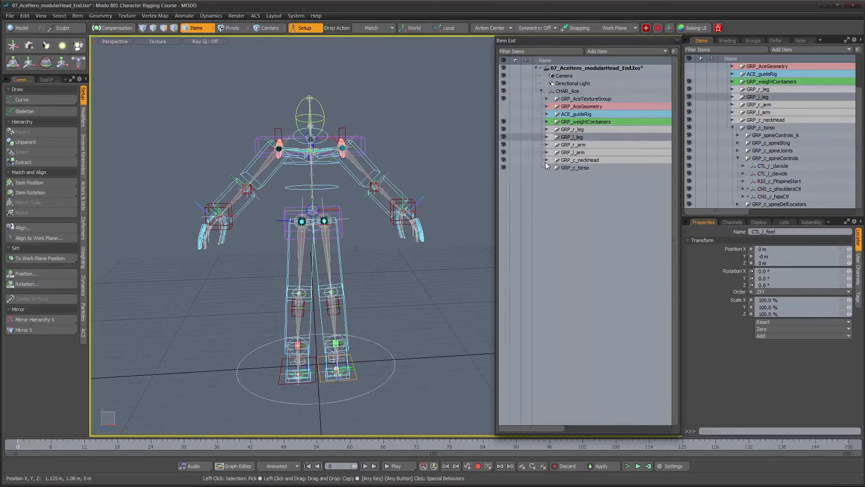
key("f")
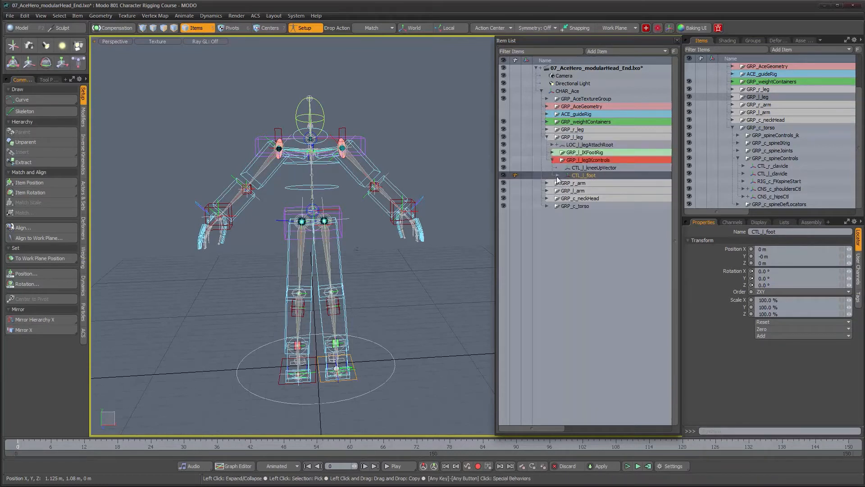
left_click(557, 175)
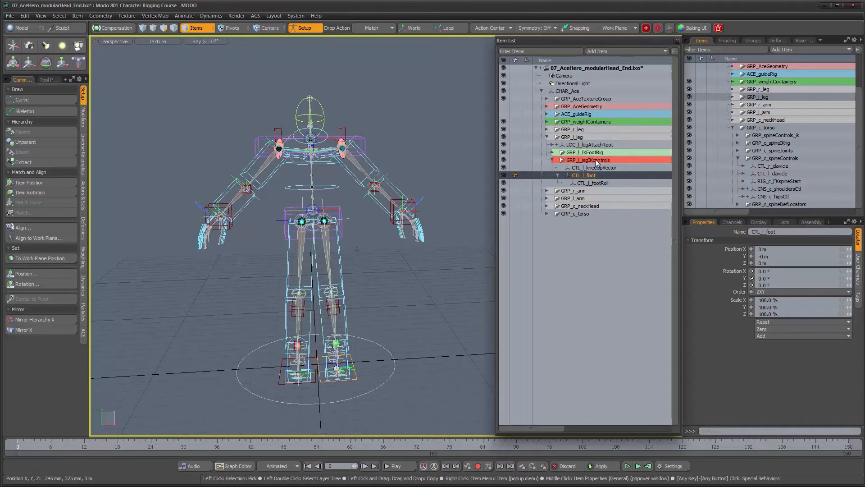
left_click(565, 161)
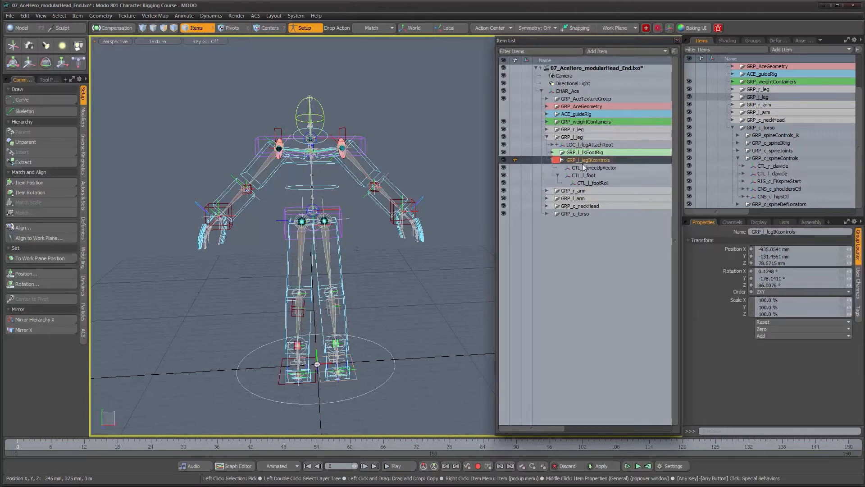
left_click_drag(336, 226, 377, 196, "alt")
left_click(546, 137)
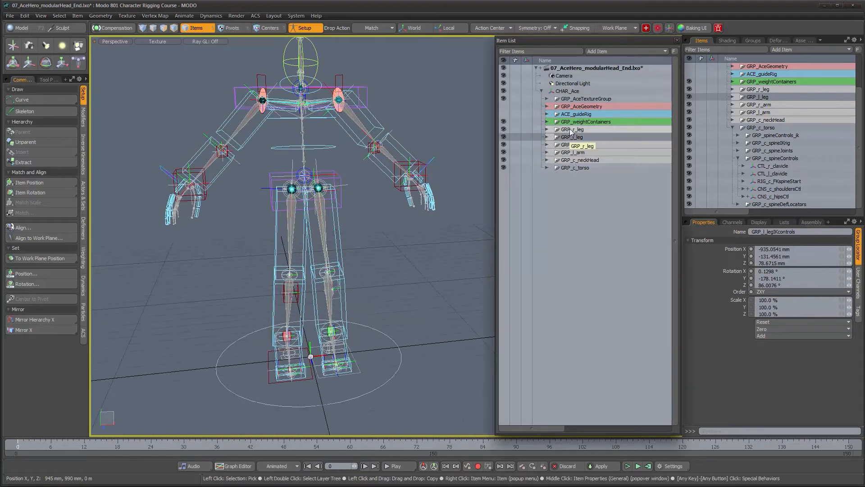
Step: Add a new locator at the root of the scene and name it CTL_c_globalACE
left_click(565, 91)
left_click_drag(293, 286, 333, 274, "alt")
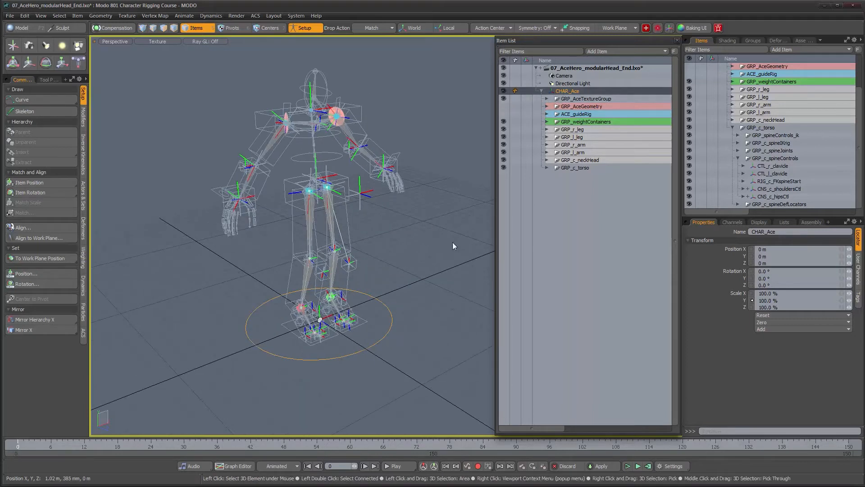
left_click_drag(396, 316, 339, 325, "alt")
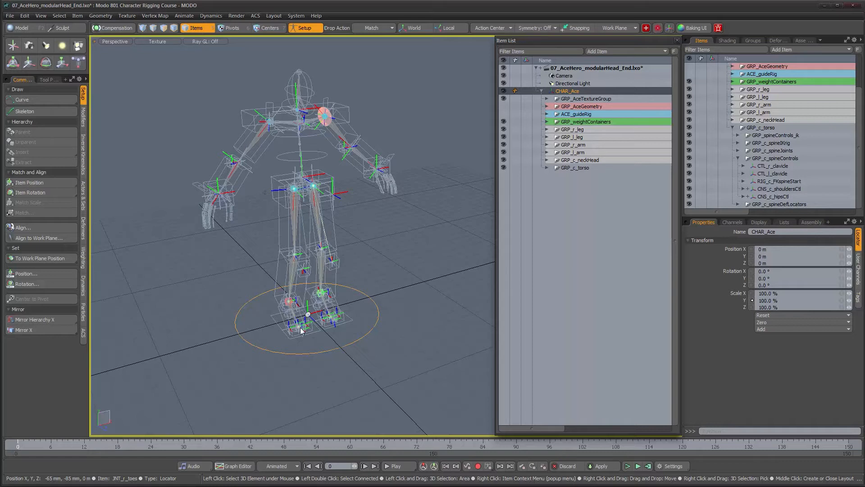
left_click_drag(299, 343, 329, 339, "alt")
left_click_drag(343, 329, 325, 323, "alt")
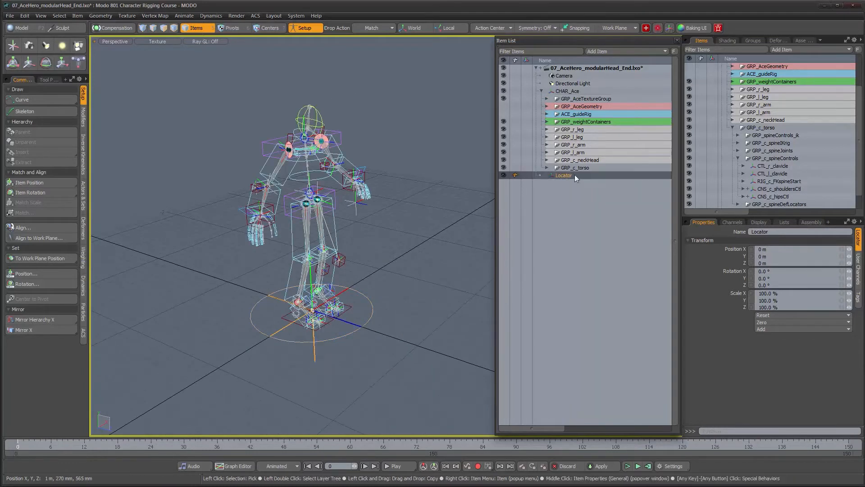
double_click(567, 176)
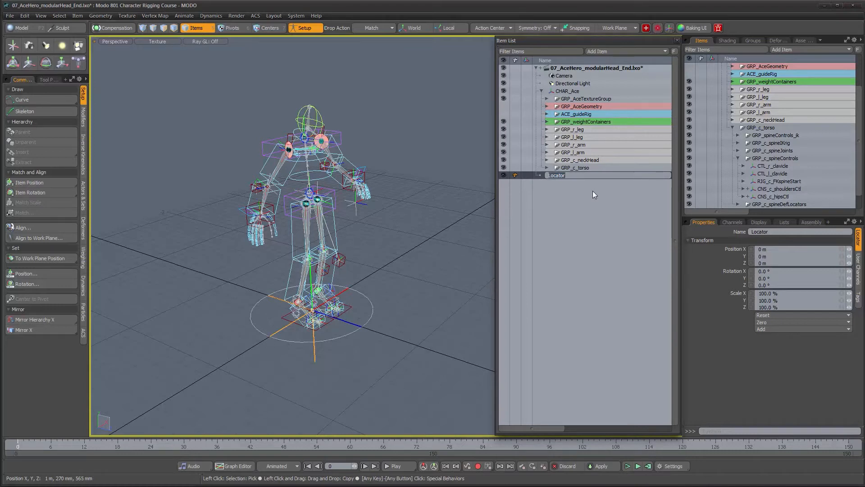
type("CTL_c_globalACE")
key("Return")
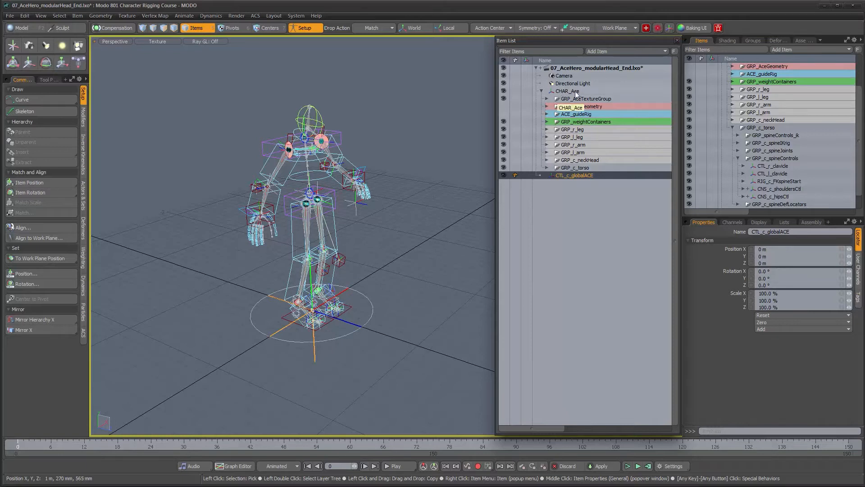
Step: Free the name by renaming the new locator as CHAR_, and rename the original CHAR_Ace locator as CTL_c_globalACE
double_click(580, 175)
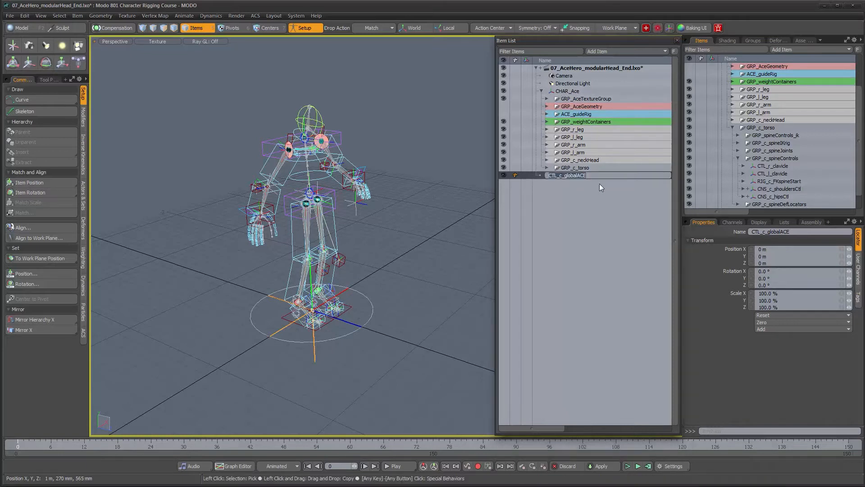
type("CHAR_")
left_click(572, 92)
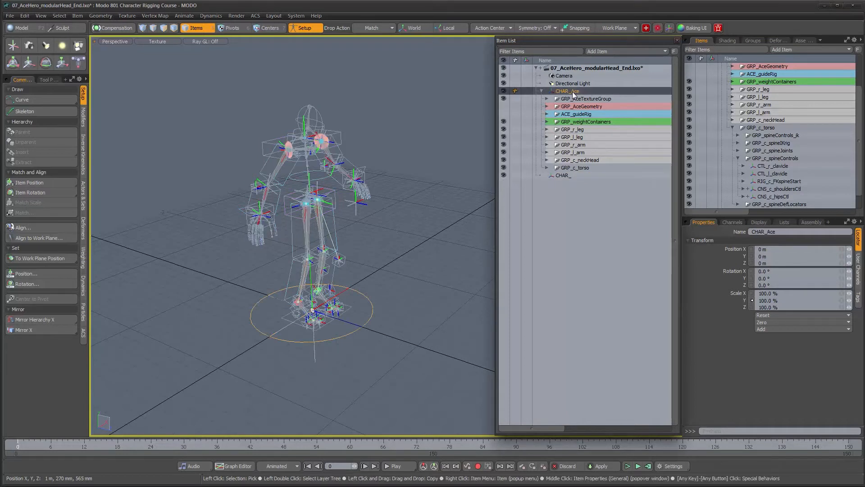
double_click(573, 91)
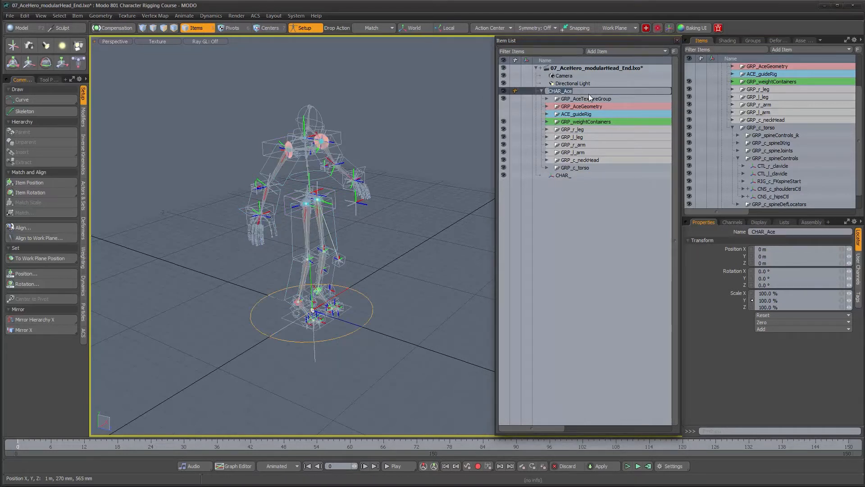
type("CTL_c_globalA")
key("Return")
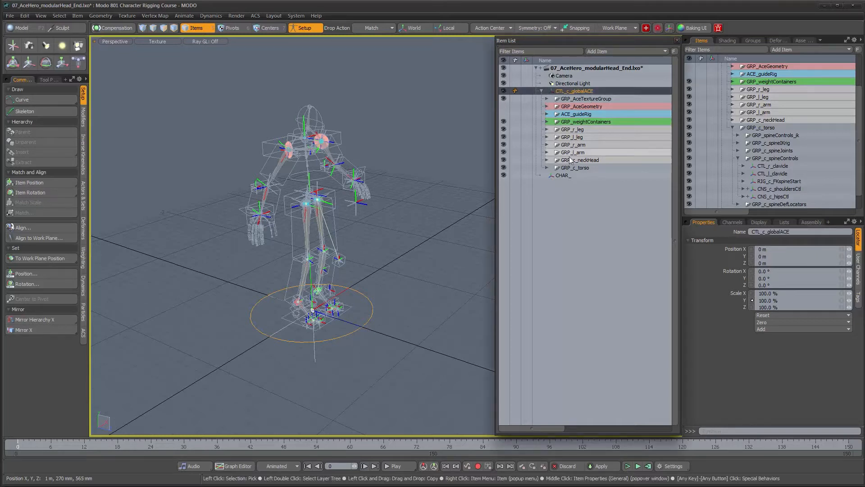
Step: Rename the CHAR_ locator as CHAR_Ace and parent CTL_c_globalACE with its groups under it
left_click(569, 174)
double_click(570, 176)
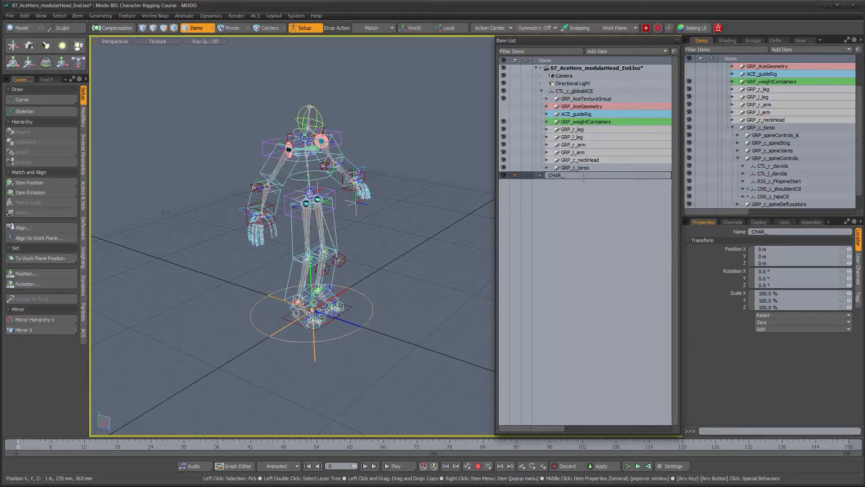
key("Return")
left_click_drag(565, 92, 562, 175)
left_click(541, 91)
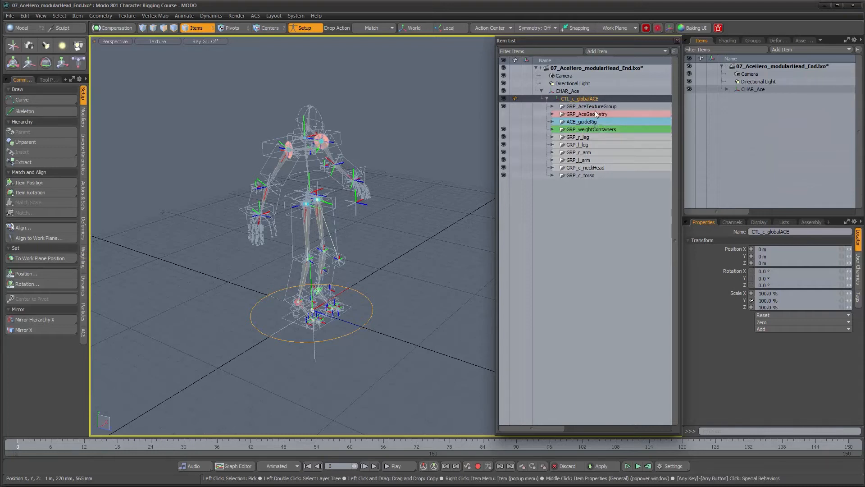
Step: Change the custom locator shape of CTL_c_globalACE to Plane
left_click_drag(397, 257, 337, 275, "alt")
middle_click_drag(336, 275, 381, 272, "alt")
right_click_drag(381, 272, 345, 255, "alt")
middle_click_drag(345, 255, 290, 254, "alt")
left_click_drag(319, 248, 331, 265, "alt")
right_click_drag(331, 266, 356, 264, "alt")
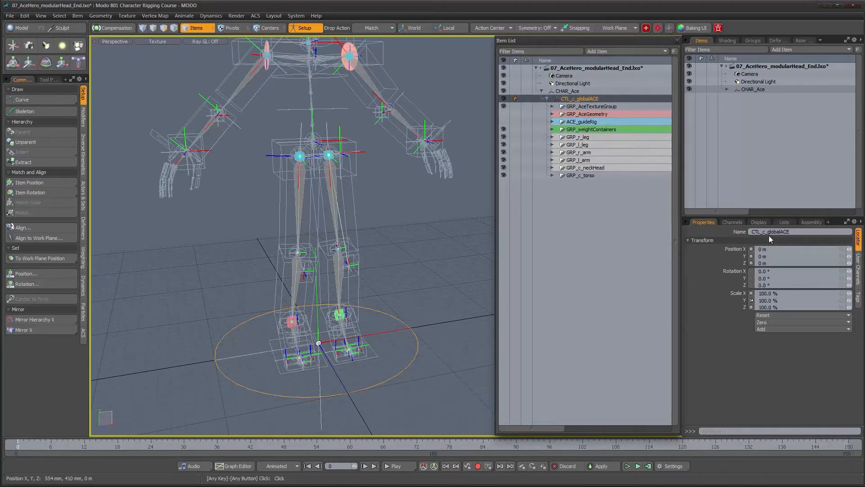
left_click(758, 222)
left_click(857, 270)
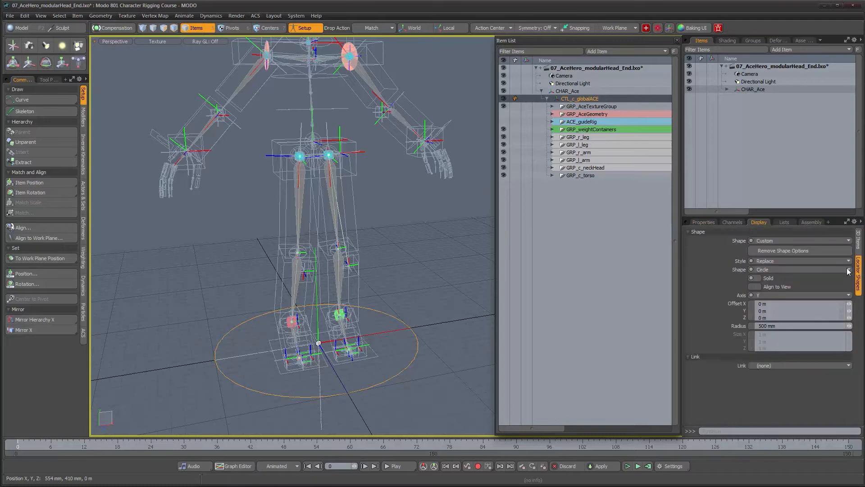
left_click(790, 269)
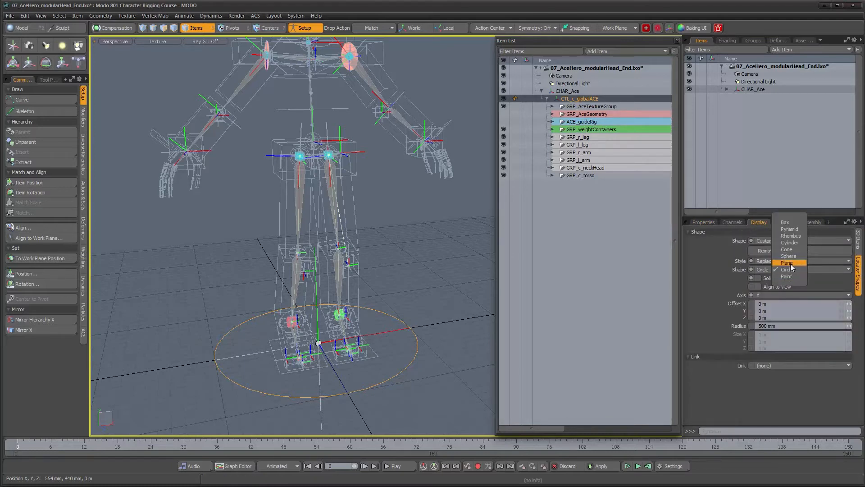
left_click(787, 263)
mouse_move(266, 374)
left_mouse_down("alt")
mouse_move(294, 381)
mouse_move(269, 382)
left_mouse_up("alt")
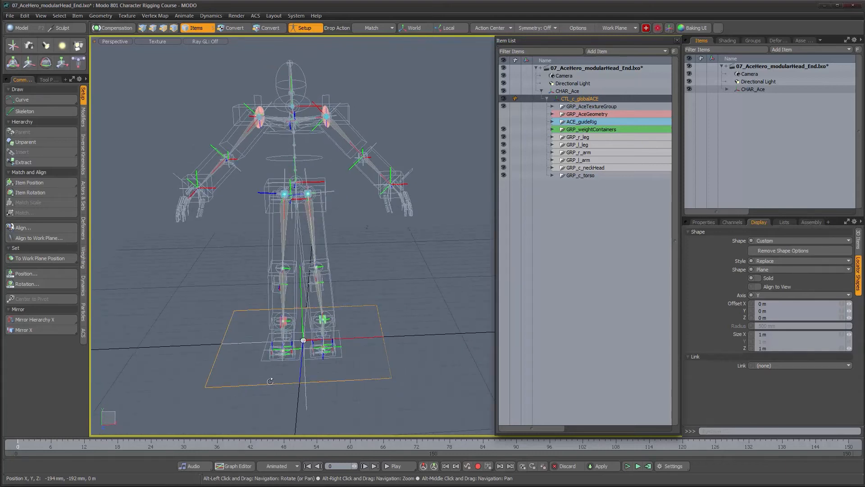
Step: Give CHAR_Ace a custom locator shape in Replace style: a non-solid Circle on the Y axis
left_click(569, 91)
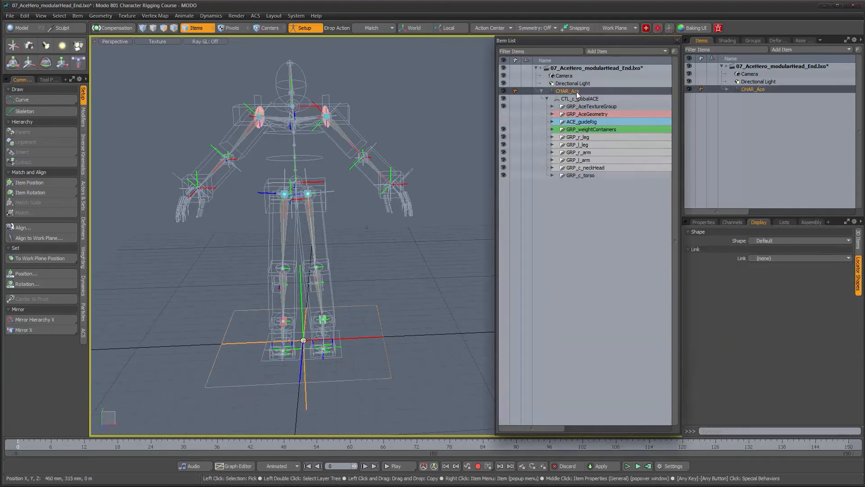
left_click(777, 241)
left_click(779, 248)
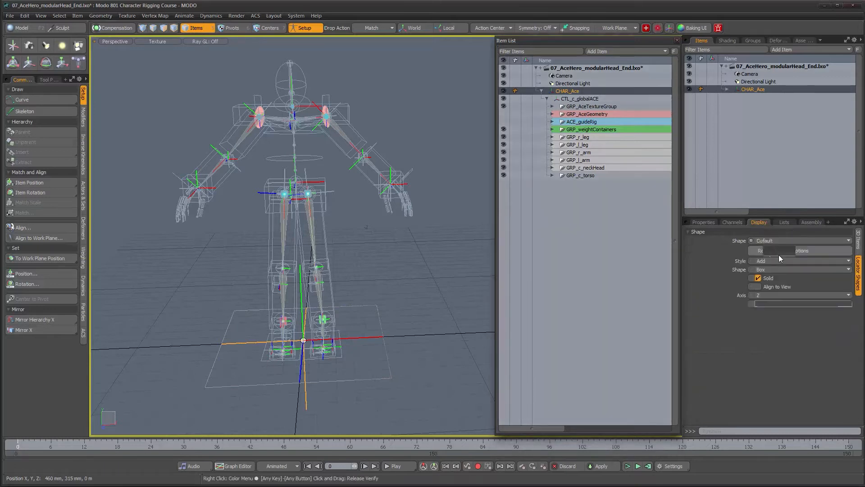
left_click(779, 253)
left_click(780, 265)
left_click(779, 269)
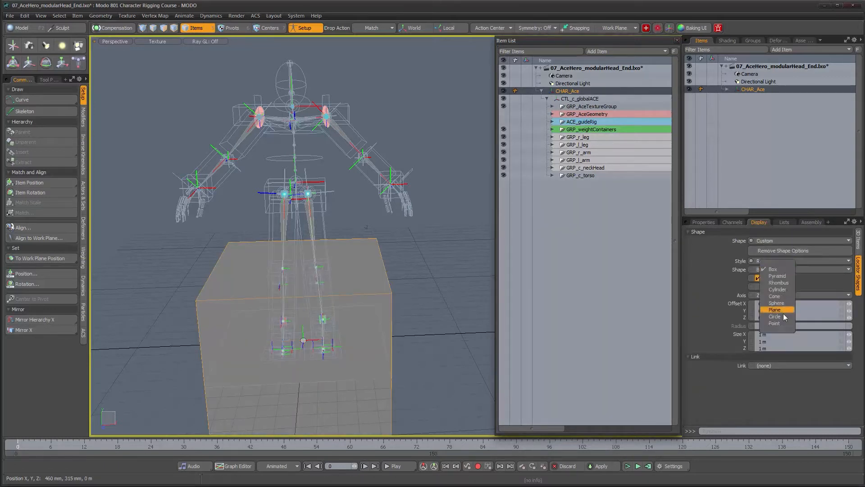
left_click(776, 316)
left_click(758, 278)
left_click(767, 296)
left_click(768, 289)
Step: Enlarge the circle shape of CHAR_Ace to a radius of 777 mm
left_click_drag(351, 298, 425, 265, "alt")
left_click_drag(849, 325, 864, 325)
left_click_drag(349, 242, 293, 278, "alt")
right_click_drag(319, 269, 418, 318, "alt")
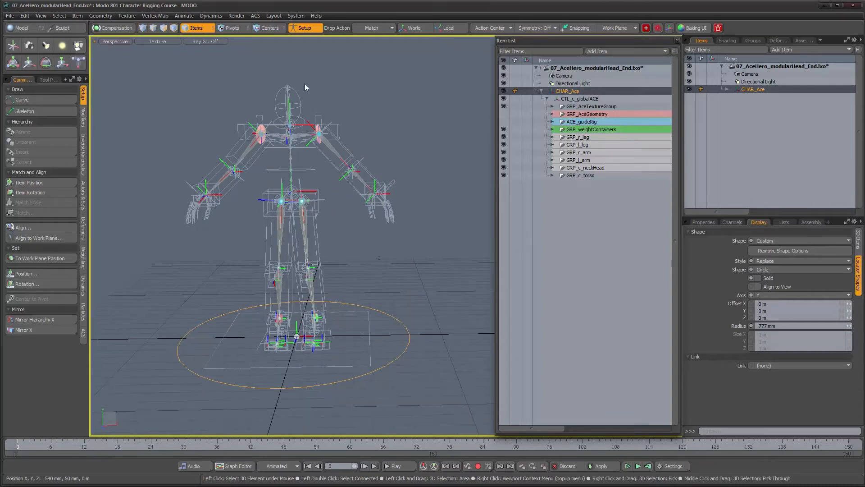
Step: Leave Setup mode, try moving and rotating the whole character with CHAR_Ace, and undo the test transforms
left_click(301, 28)
right_click_drag(355, 272, 329, 280, "alt")
key("w")
left_click_drag(363, 284, 406, 283, "alt+shift")
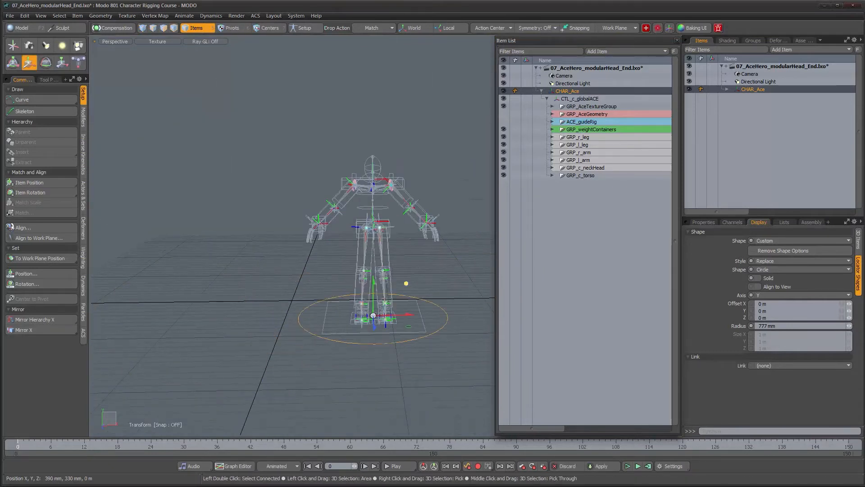
left_click_drag(323, 319, 275, 319, "alt")
key("e")
left_click_drag(227, 150, 388, 390)
key("ctrl+z")
left_click_drag(356, 336, 386, 352, "alt")
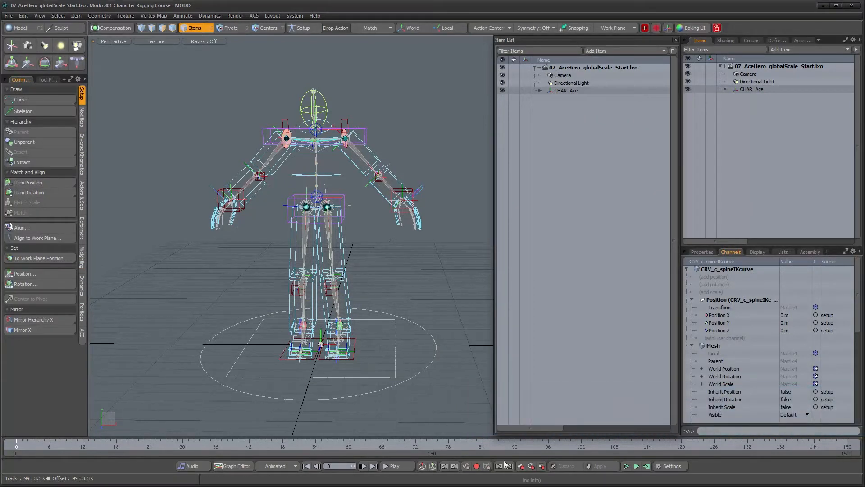
mouse_move(365, 266)
left_mouse_down("alt")
mouse_move(397, 259)
mouse_move(354, 253)
left_mouse_up("alt")
left_click_drag(355, 253, 349, 210, "ctrl+alt")
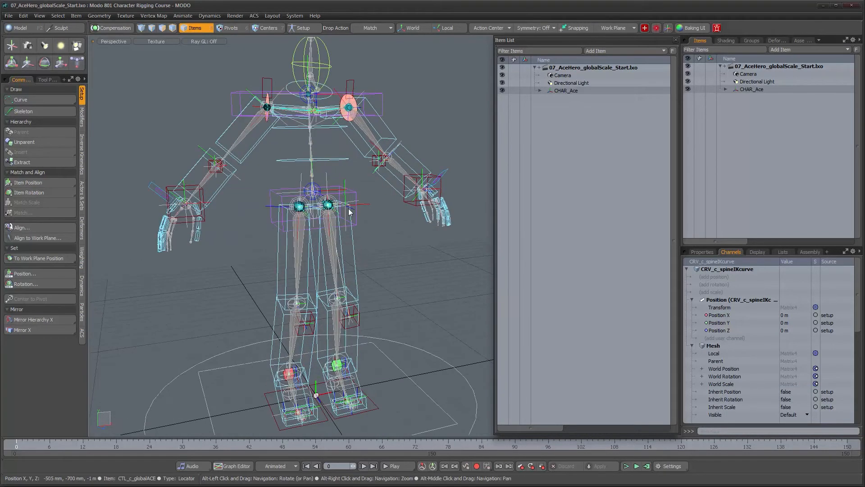
left_click_drag(371, 243, 388, 228, "alt")
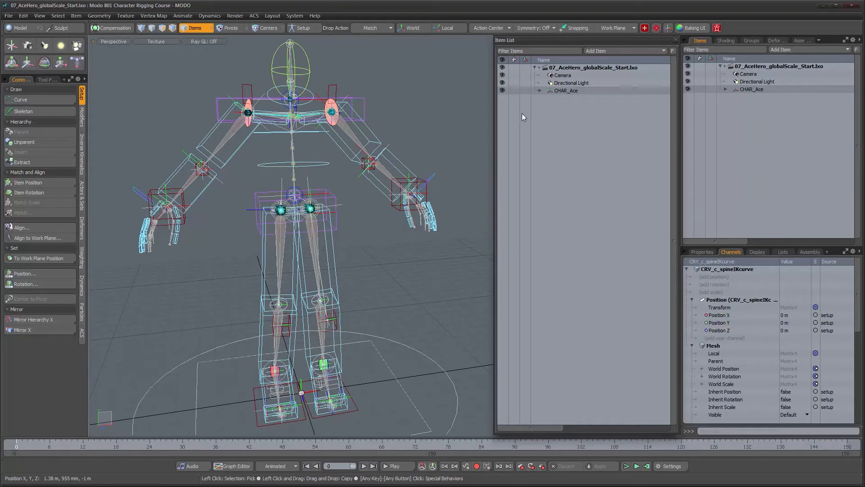
Step: Expand CHAR_Ace and CTL_c_globalACE in both item lists down to the module groups and look over the rig
left_click(540, 91)
left_click(546, 98)
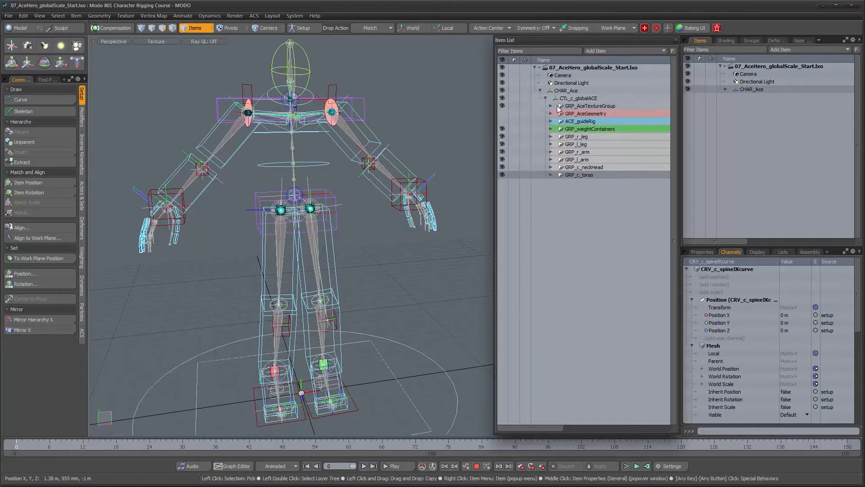
left_click(725, 90)
left_click(730, 97)
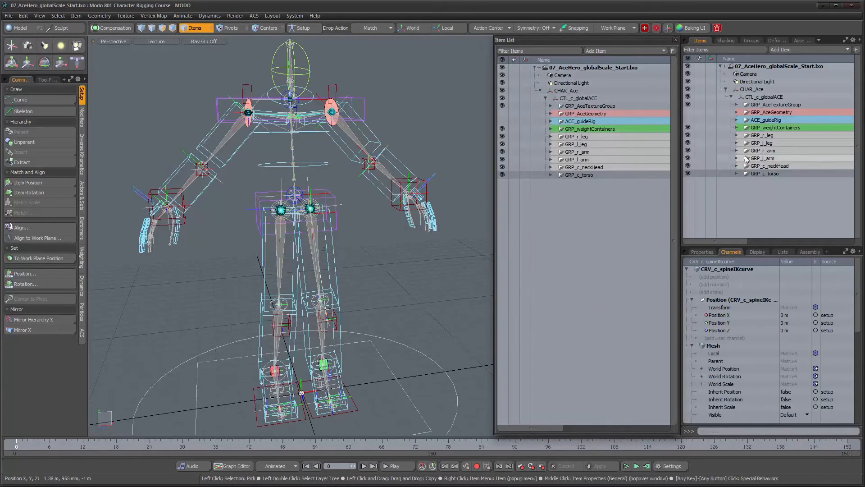
left_click_drag(359, 243, 341, 236, "alt")
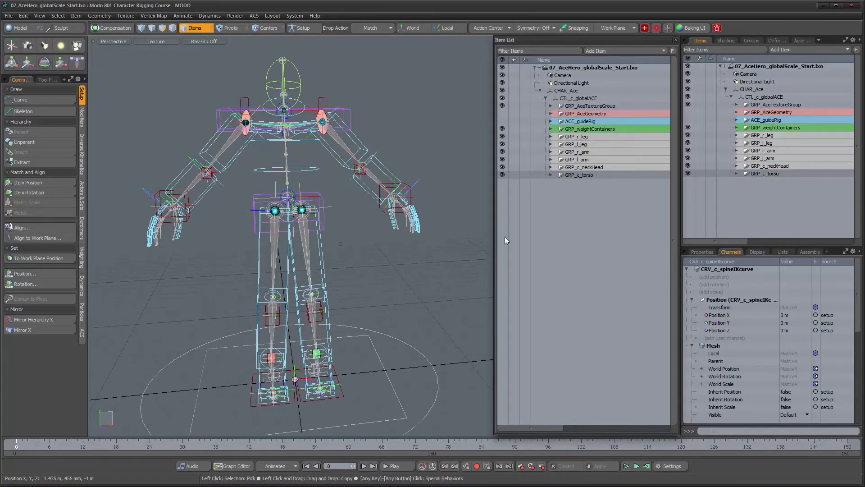
left_click_drag(297, 238, 351, 238, "alt")
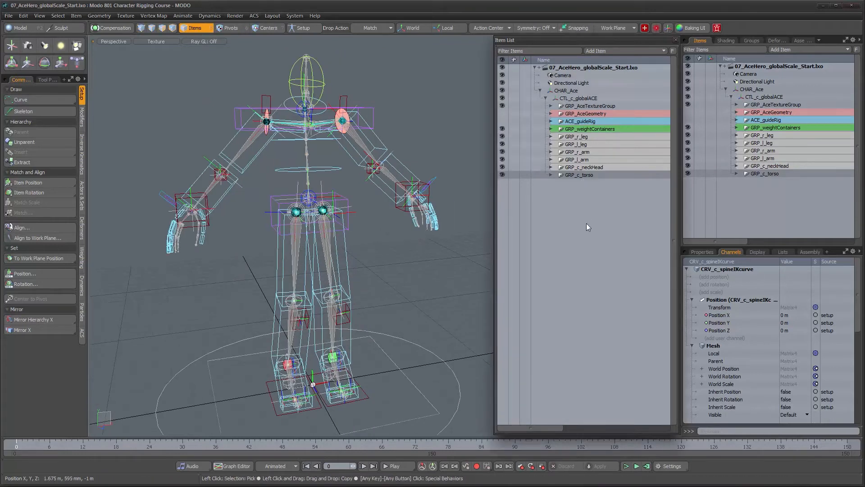
Step: Give GRP_c_torso the same editor color as the other body-part groups in the item list
left_click(593, 175)
right_click(578, 179)
mouse_move(577, 191)
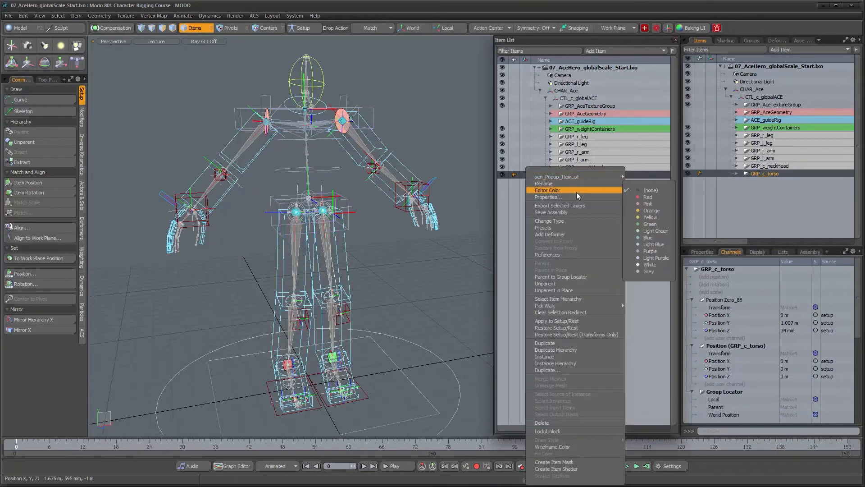
left_click(642, 268)
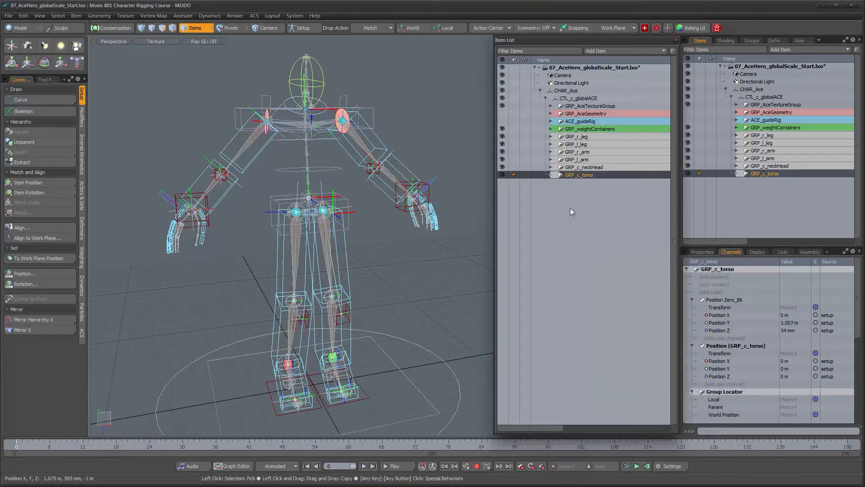
Step: Rename the ACE_guideRig group as GRP_c_guideRig
double_click(572, 121)
left_click(567, 122)
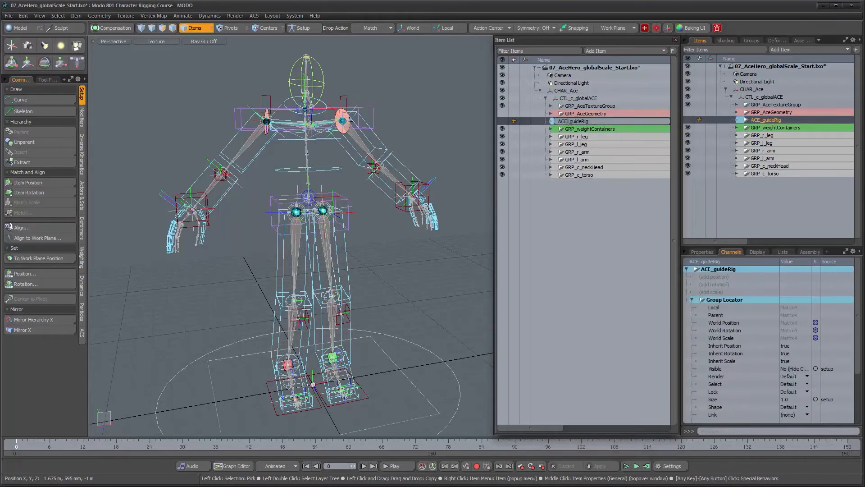
key("BackSpace")
key("BackSpace")
key("BackSpace")
type("GR")
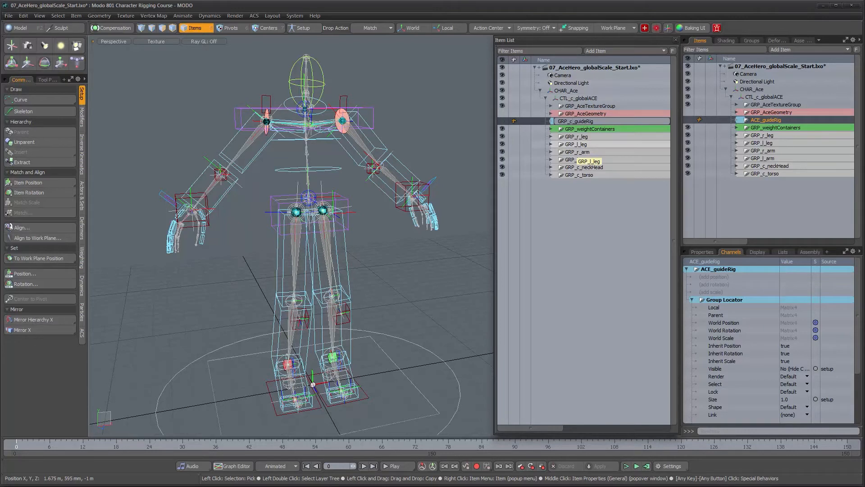
type("P_c")
key("Return")
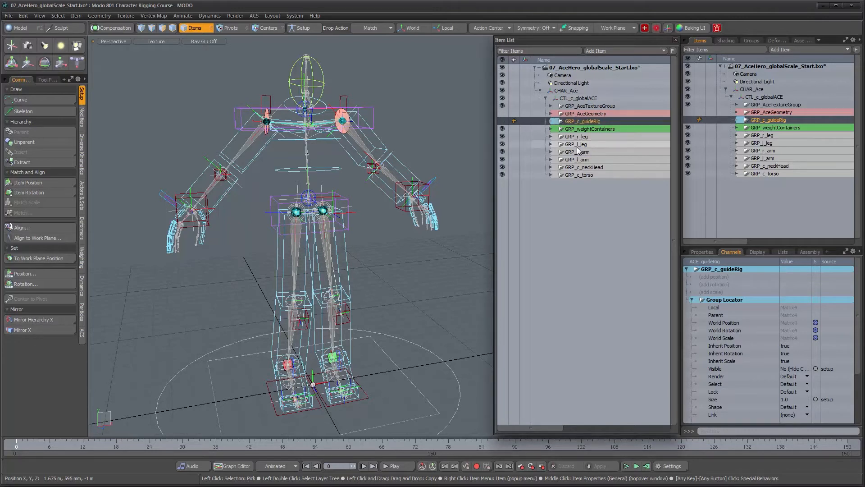
Step: Shorten the guide rig group's name to GRP_guideRig
double_click(576, 123)
key("BackSpace")
key("BackSpace")
key("Return")
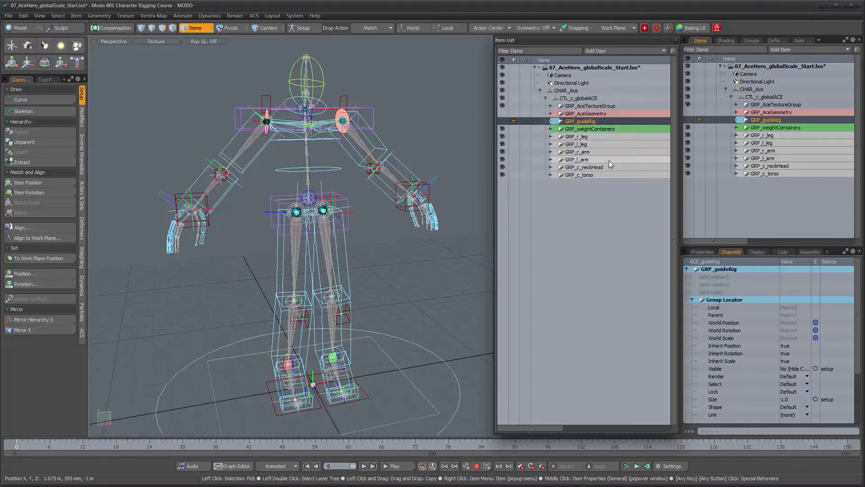
Step: Toggle the visibility of GRP_guideRig and GRP_AceGeometry on and off again to check both groups
left_click(502, 121)
left_click(502, 120)
left_click(502, 115)
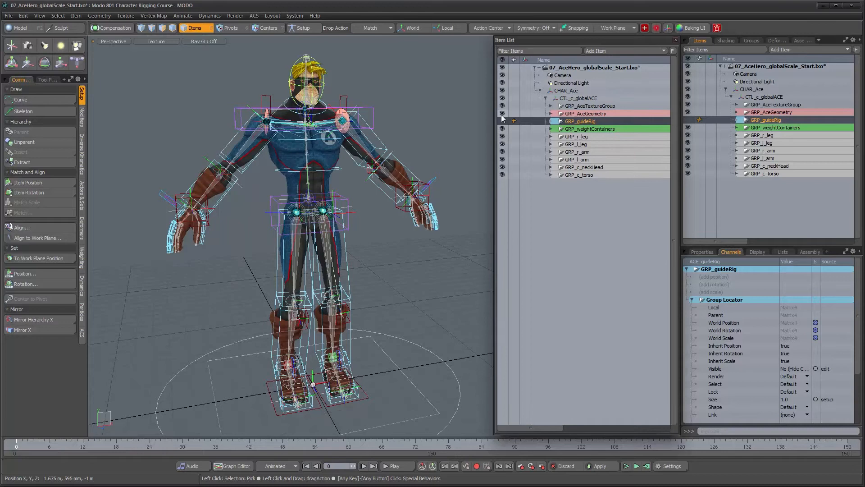
left_click(502, 114)
left_click_drag(367, 194, 358, 220, "alt")
scroll(334, 183, "down", 3)
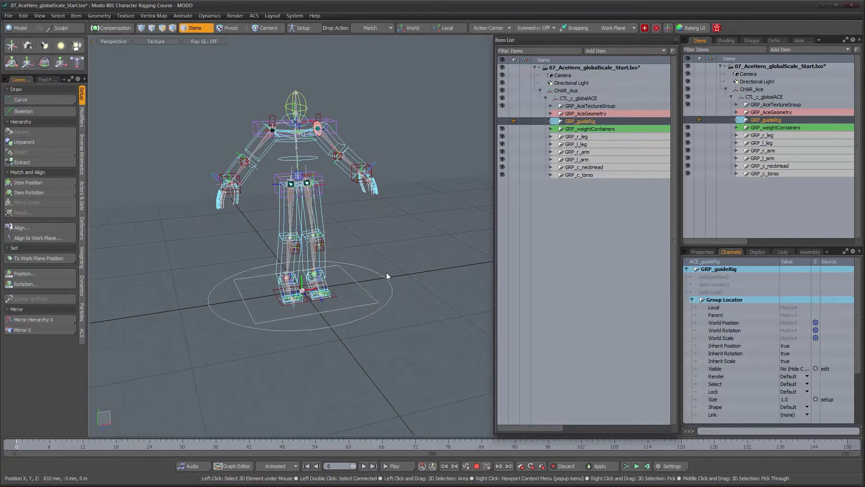
Step: Open the schematic, go up to the workspace overview and enter the ACE_Spine Rig workspace
key("F3")
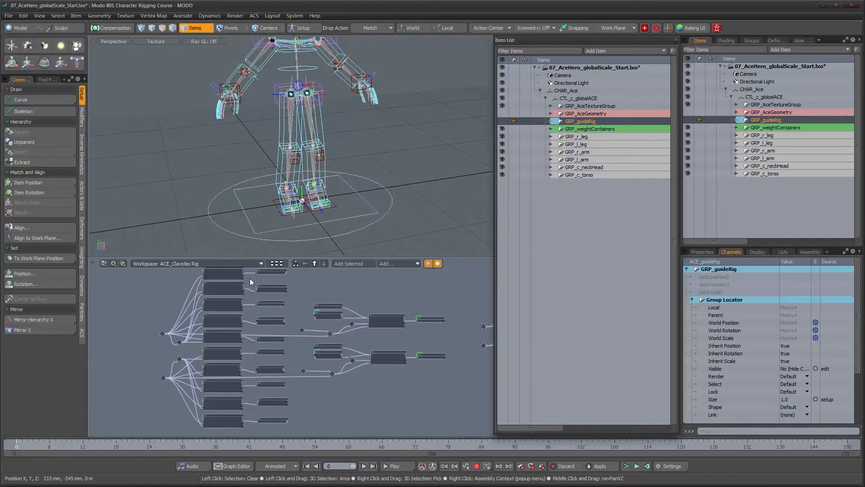
left_click(315, 264)
key("alt")
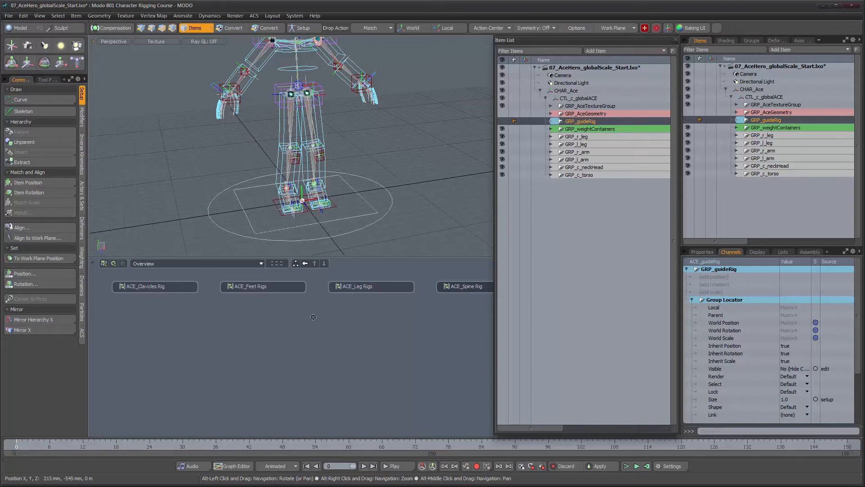
double_click(469, 287)
Step: Select the CTL_c_globalACE node in the spine schematic and examine its Scale Y connections
scroll(330, 327, "up", 6)
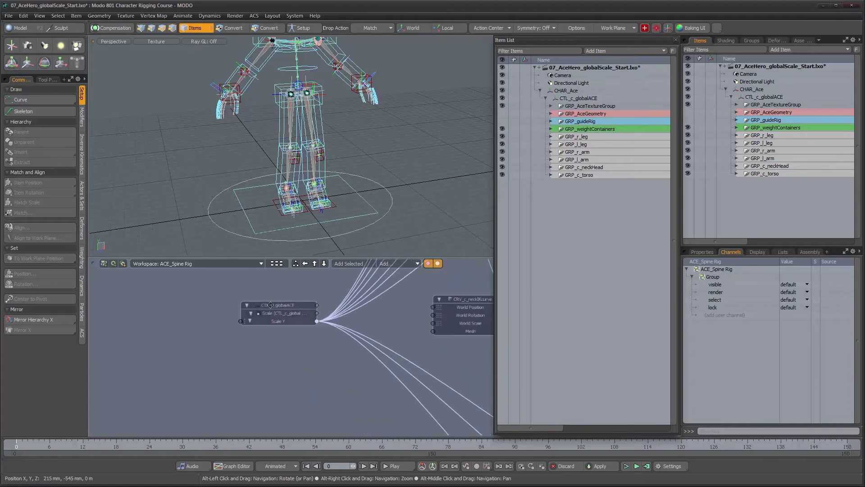
scroll(271, 305, "up", 2)
left_click(297, 307)
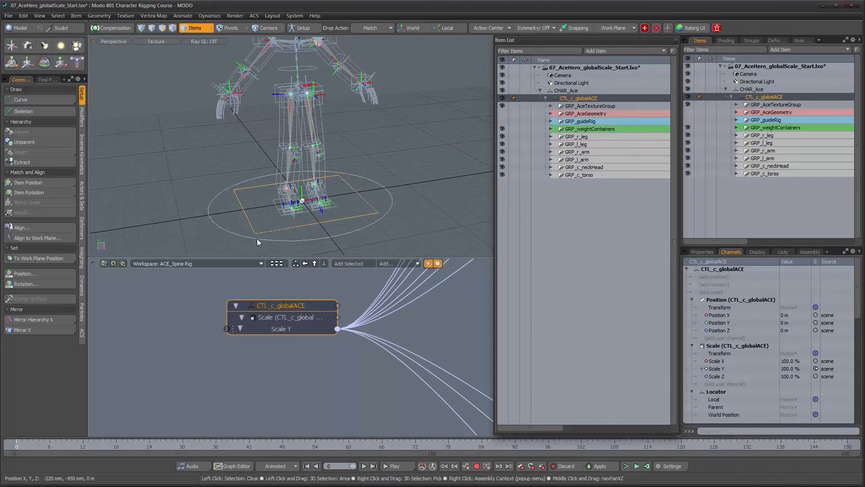
left_click_drag(353, 214, 370, 217, "alt")
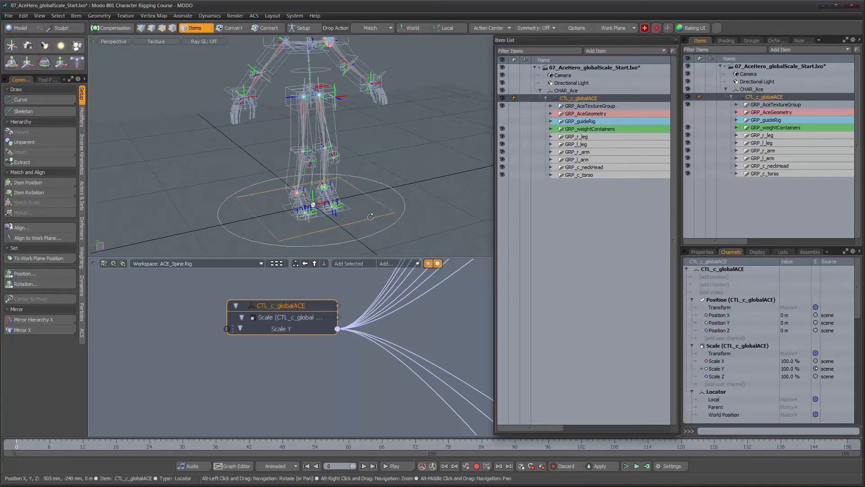
right_click_drag(398, 311, 391, 353, "alt")
middle_click_drag(311, 293, 341, 332, "alt")
right_click_drag(342, 331, 322, 278, "alt")
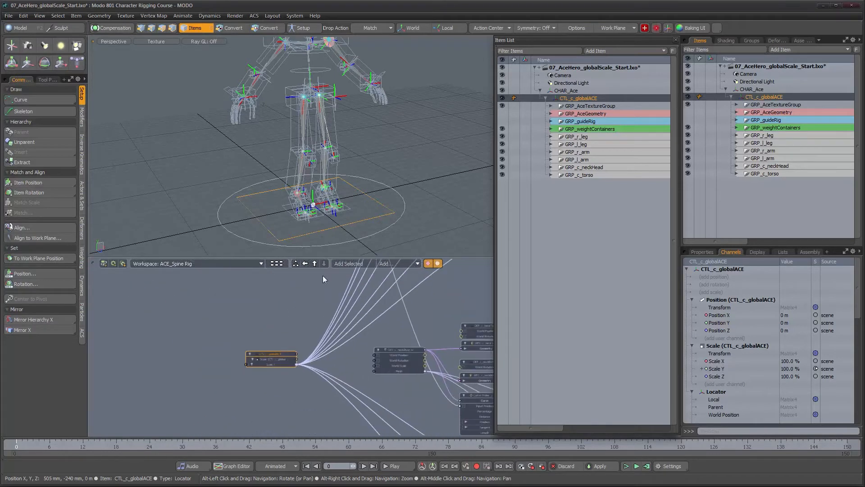
Step: Try scaling the whole character uniformly with CTL_c_globalACE and undo the test scale
left_click_drag(318, 216, 319, 190, "alt")
key("r")
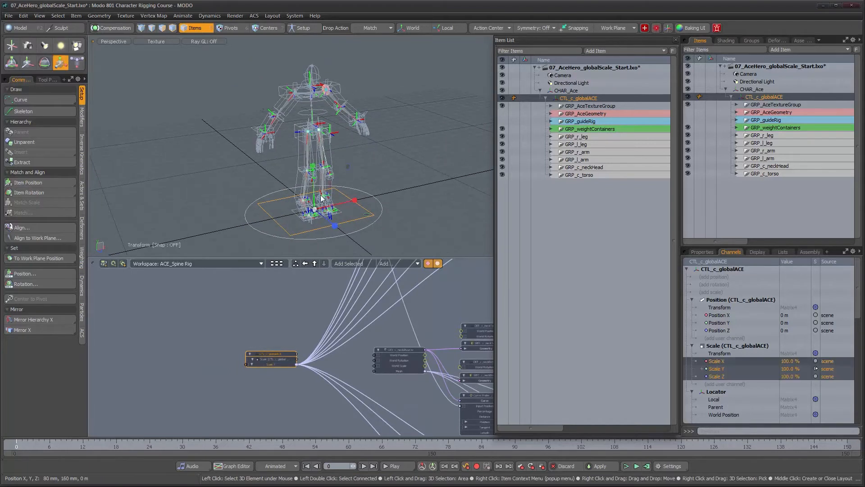
left_click_drag(315, 209, 339, 230)
key("ctrl+z")
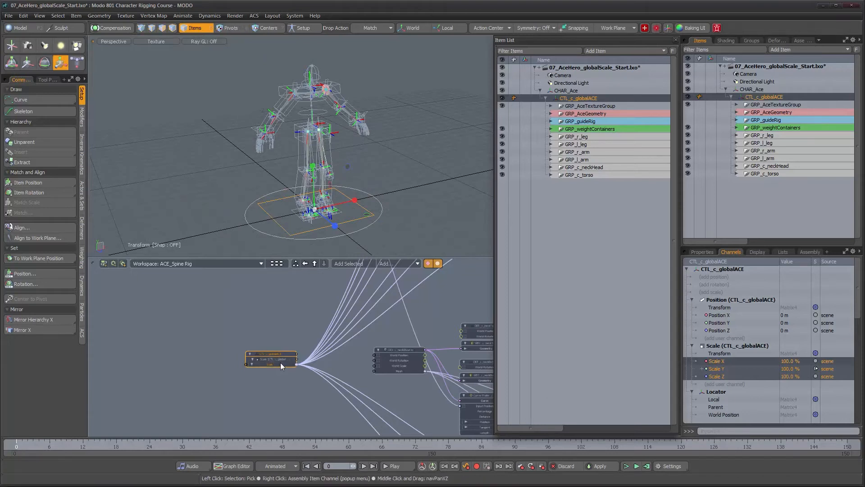
Step: Select the Scale X channel of CTL_c_globalACE
scroll(316, 343, "up", 5)
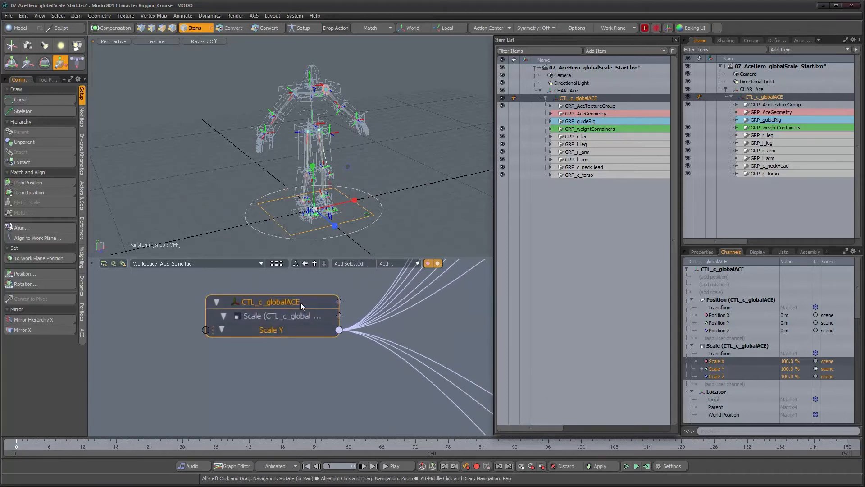
left_click(717, 361)
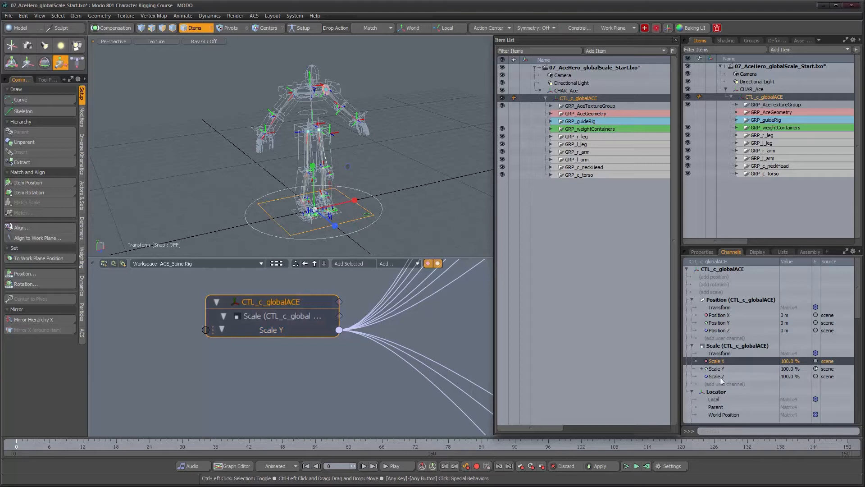
Step: Add the Scale X and Scale Z channels to the CTL_c_globalACE node and drive both from its Scale Y channel
left_click(720, 377, "ctrl")
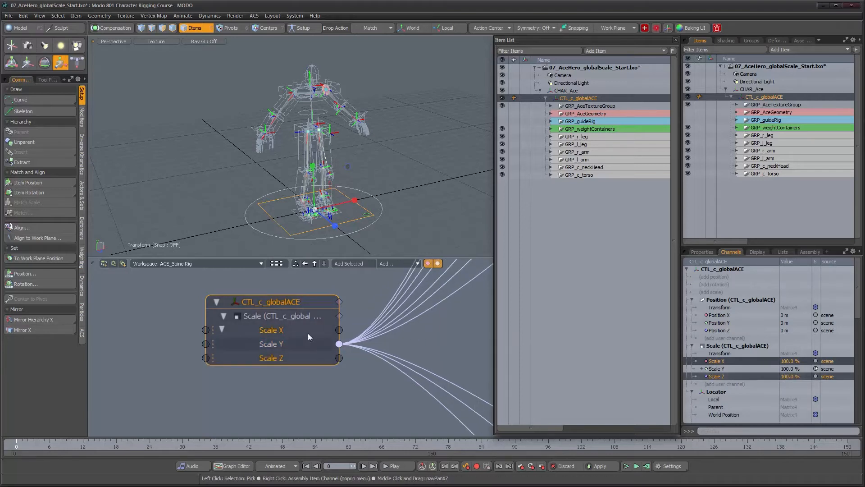
left_click_drag(339, 344, 239, 345)
left_click_drag(340, 344, 206, 359)
Step: Test the linked scaling by changing the global control's Scale Y in the viewport, and undo the change
left_click_drag(342, 177, 314, 176, "alt")
scroll(314, 175, "up", 5)
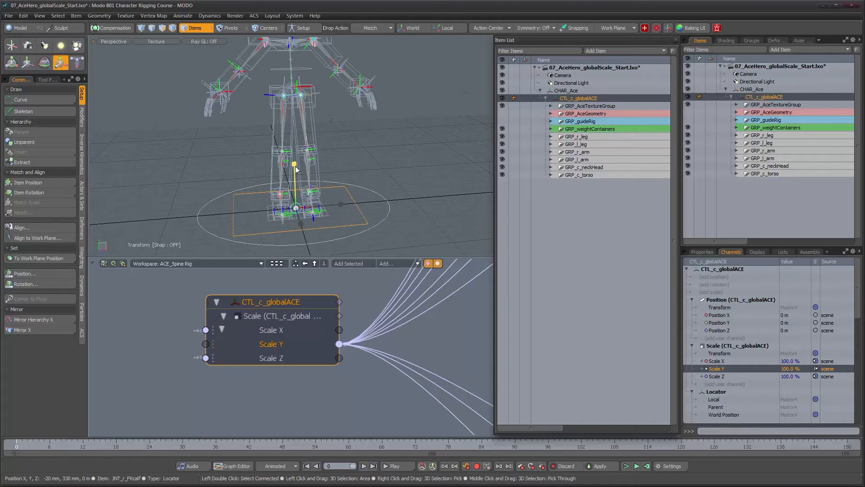
left_click_drag(293, 136, 295, 192)
key("ctrl+z")
Step: Scale the character down uniformly to 16.5% with the global control's Scale Y
right_click_drag(391, 343, 355, 318, "alt")
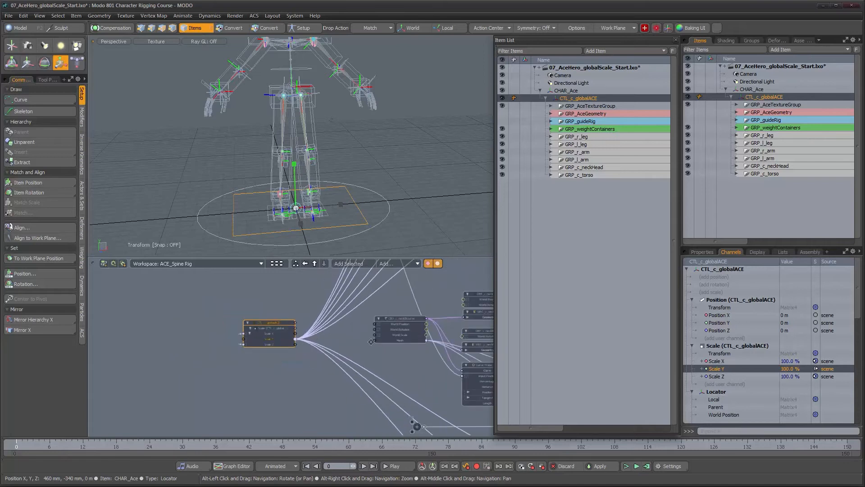
right_click_drag(339, 211, 300, 193, "alt")
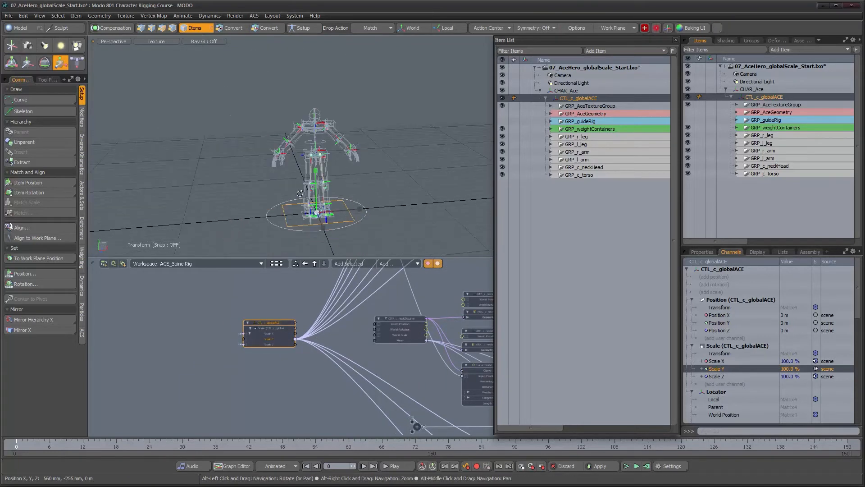
right_click_drag(358, 179, 339, 177, "alt")
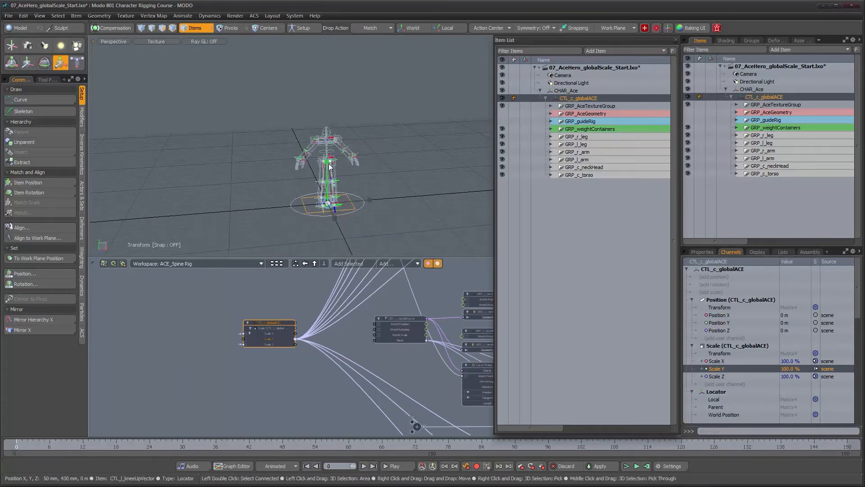
mouse_move(327, 161)
left_mouse_down()
mouse_move(327, 178)
mouse_move(325, 123)
mouse_move(326, 161)
left_mouse_up()
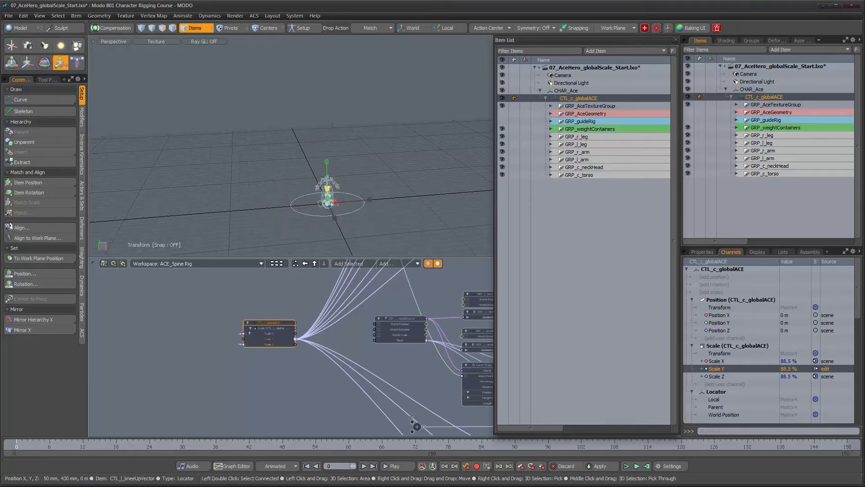
Step: Inspect the leg control shapes of the scaled-down rig up close
right_click_drag(343, 203, 393, 214, "alt")
middle_click_drag(393, 214, 291, 135, "alt")
right_click_drag(291, 135, 311, 137, "alt")
left_click_drag(311, 138, 325, 173, "alt")
right_click_drag(325, 173, 368, 190, "alt")
middle_click_drag(369, 190, 311, 105, "alt")
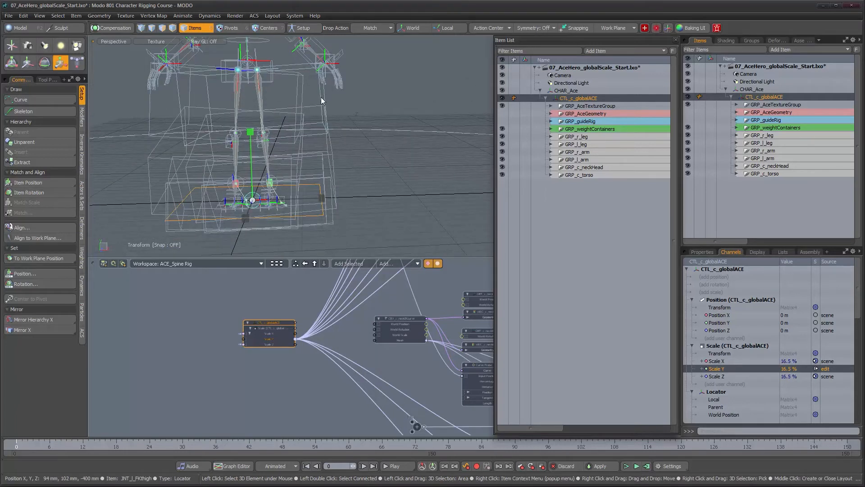
right_click_drag(299, 134, 278, 122, "alt")
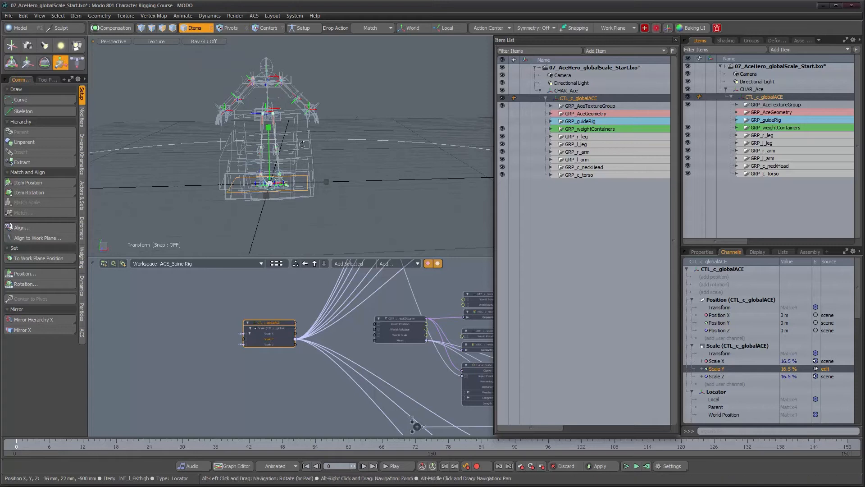
Step: Set the global control's uniform scale to about 41% through Scale Y in the viewport
left_click_drag(301, 144, 311, 145, "alt")
right_click_drag(311, 145, 282, 129, "alt")
middle_click_drag(282, 128, 304, 173, "alt")
left_click_drag(297, 167, 317, 196)
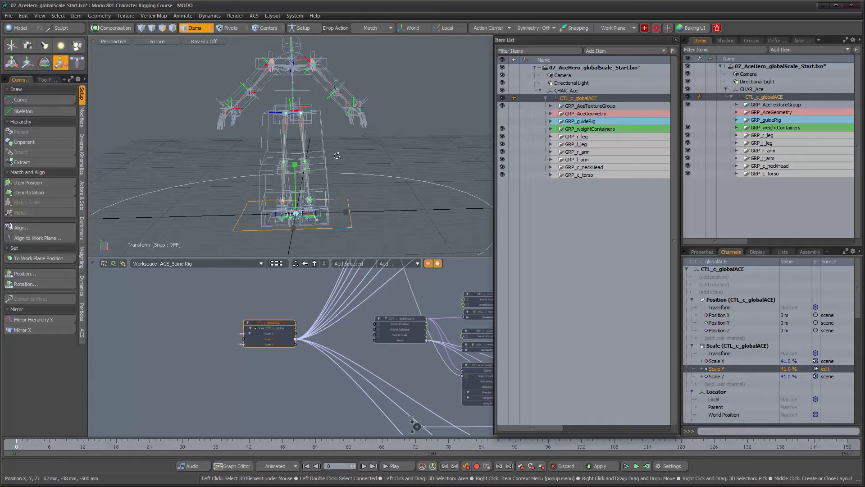
left_click_drag(336, 156, 337, 151, "alt+shift")
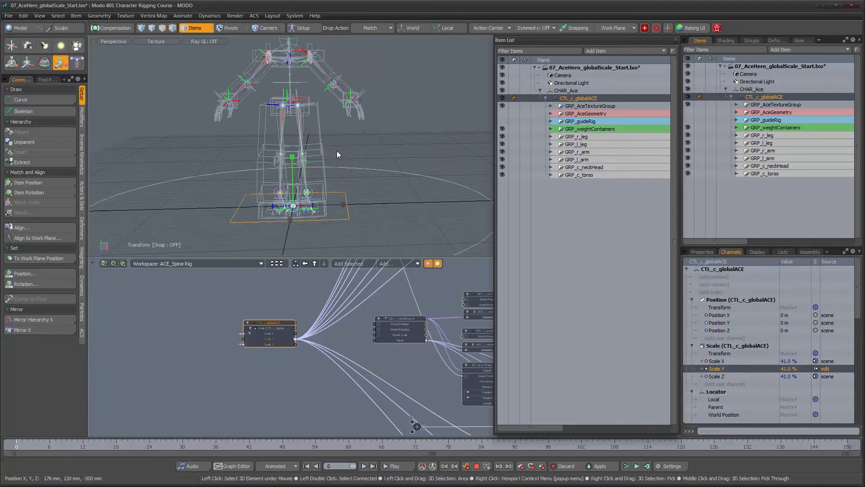
Step: Open the ACE_Leg Rigs assembly in the schematic and close the floating item list
left_click_drag(444, 341, 325, 353, "alt")
scroll(291, 346, "down", 5)
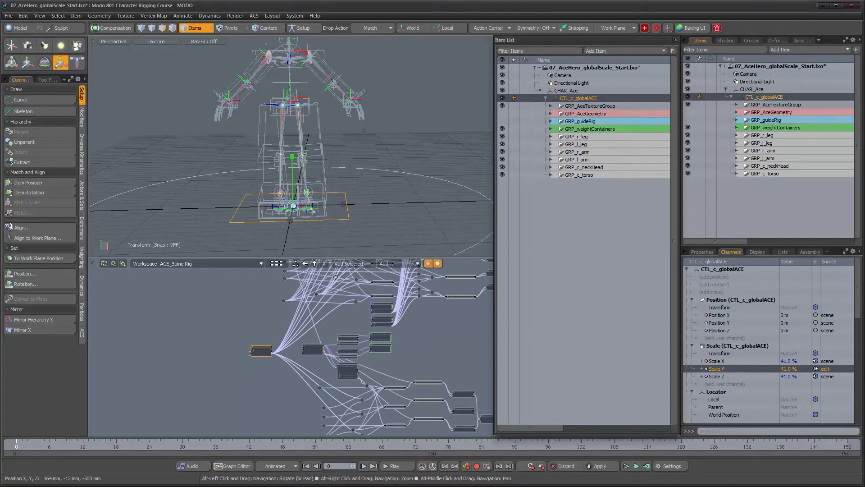
left_click(315, 264)
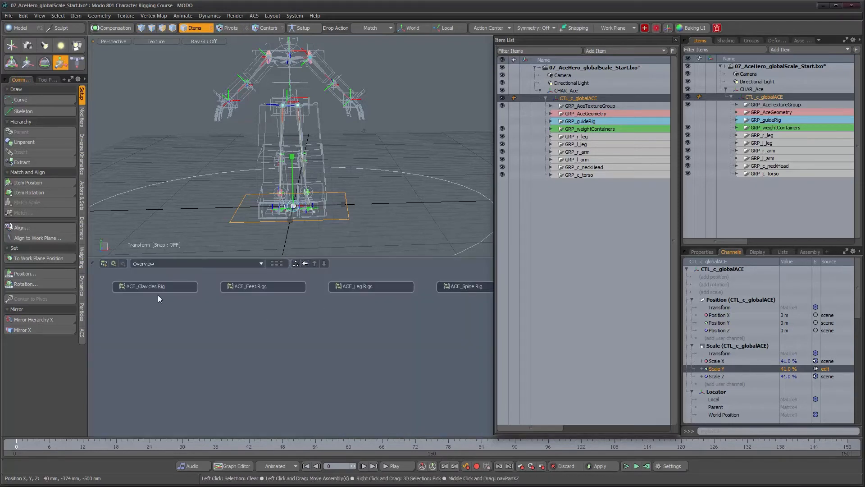
double_click(369, 287)
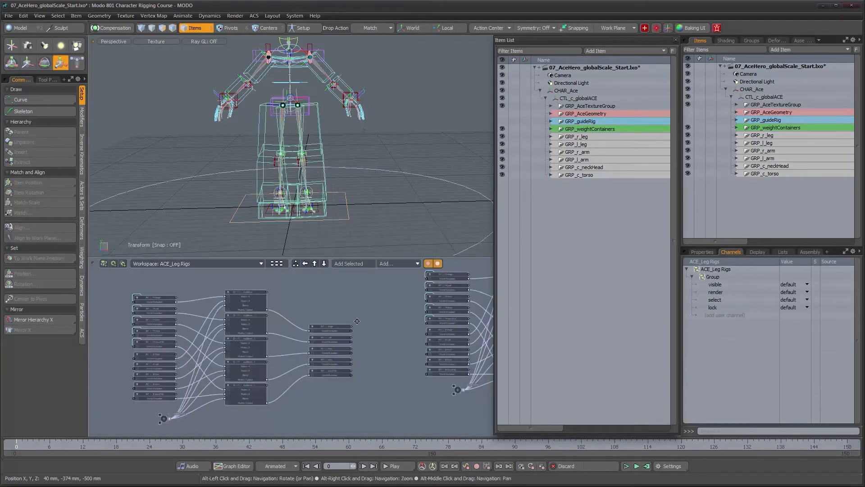
left_click_drag(394, 270, 349, 277, "alt")
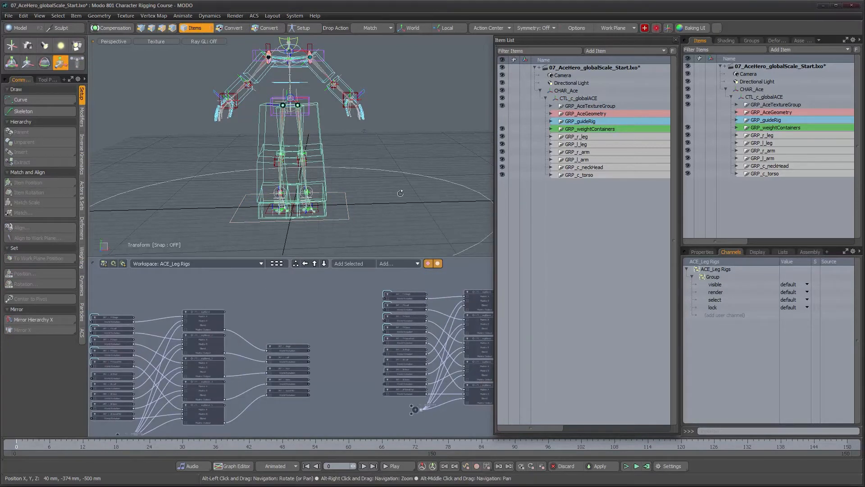
key("F7")
left_click_drag(456, 289, 534, 293, "alt")
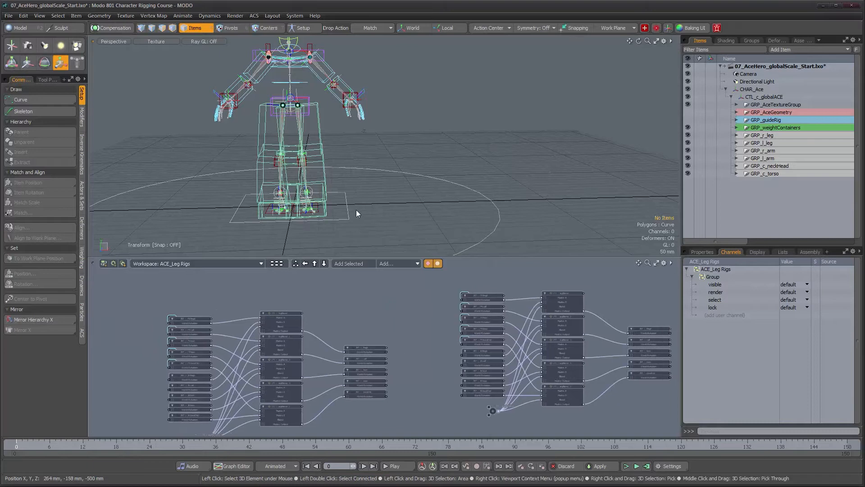
Step: Select the left FK thigh control and examine its box shape in relation to the scaled leg
left_click(318, 129)
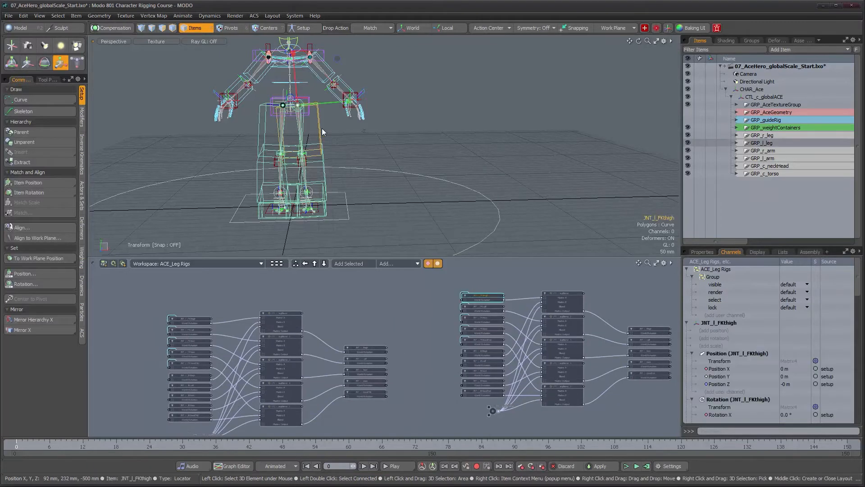
left_click_drag(418, 127, 348, 155, "alt")
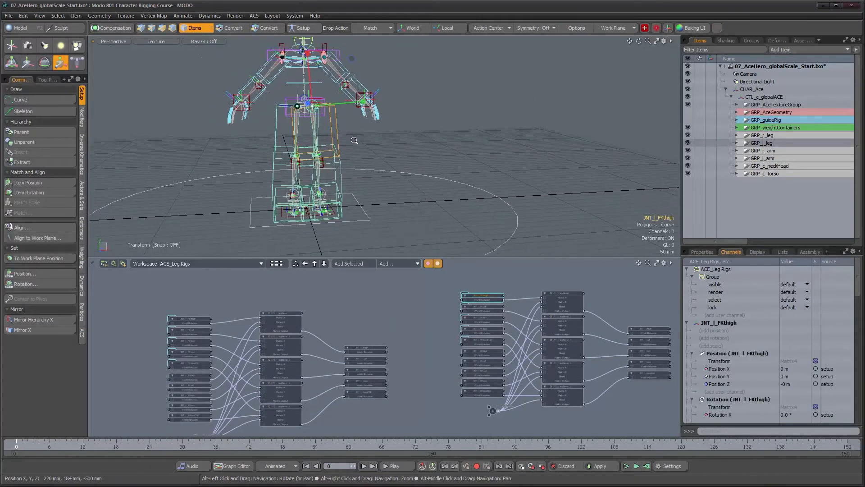
right_click_drag(355, 141, 368, 140, "alt")
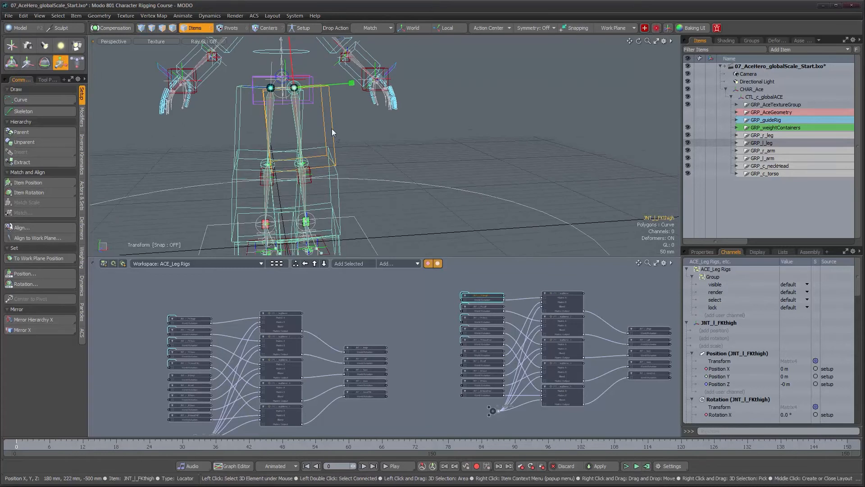
left_click_drag(332, 129, 345, 154, "alt")
right_click_drag(332, 152, 403, 134, "alt")
left_click_drag(402, 135, 468, 164, "alt")
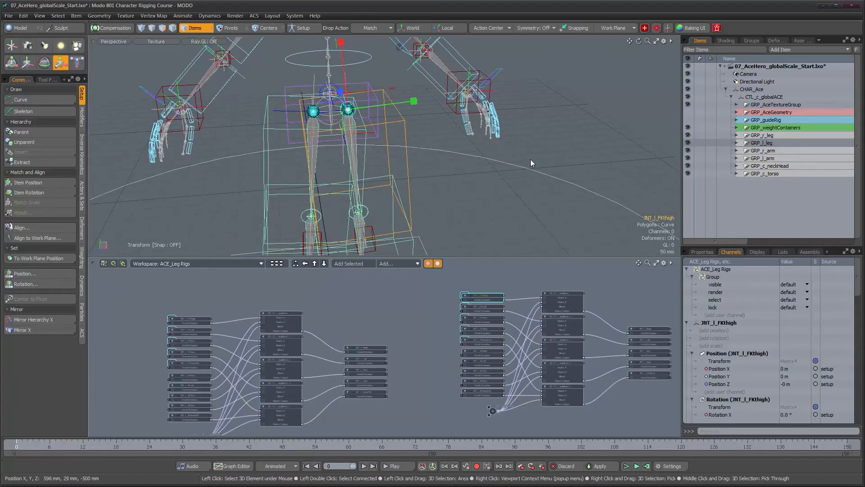
left_click_drag(486, 140, 427, 220, "alt")
scroll(397, 145, "up", 2)
left_click_drag(493, 287, 494, 307, "alt")
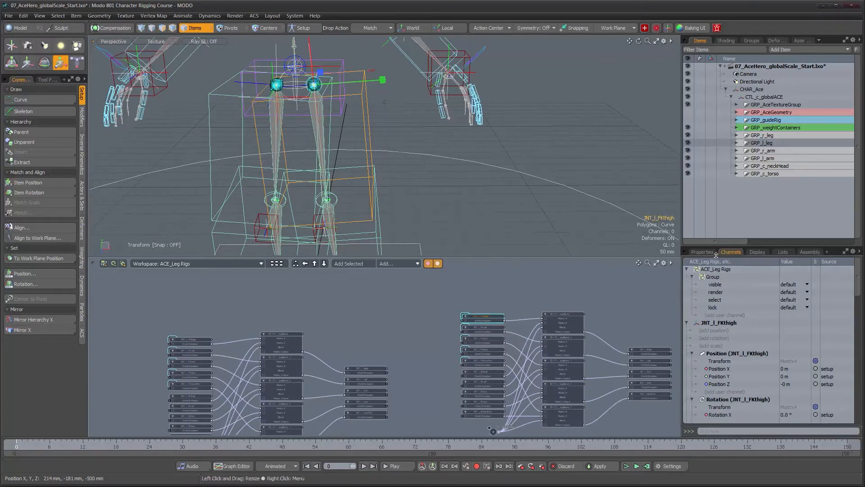
left_click_drag(498, 332, 495, 327, "alt")
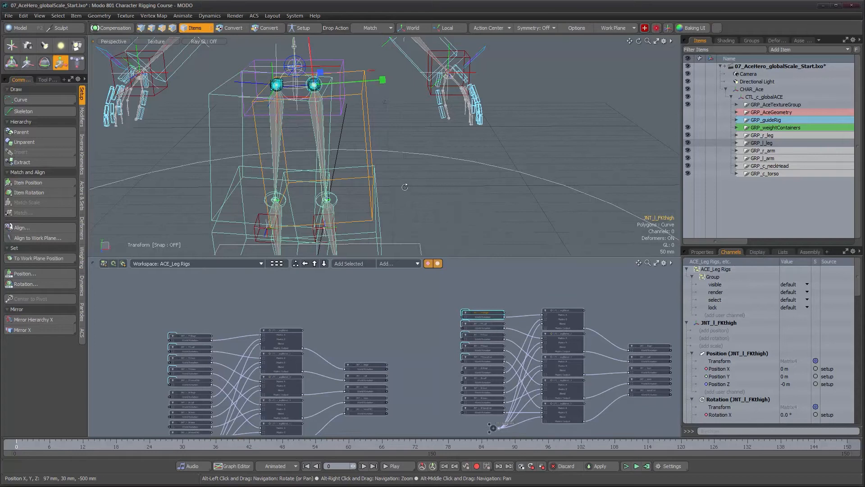
scroll(405, 186, "down", 5, "alt")
scroll(405, 187, "up", 2, "alt")
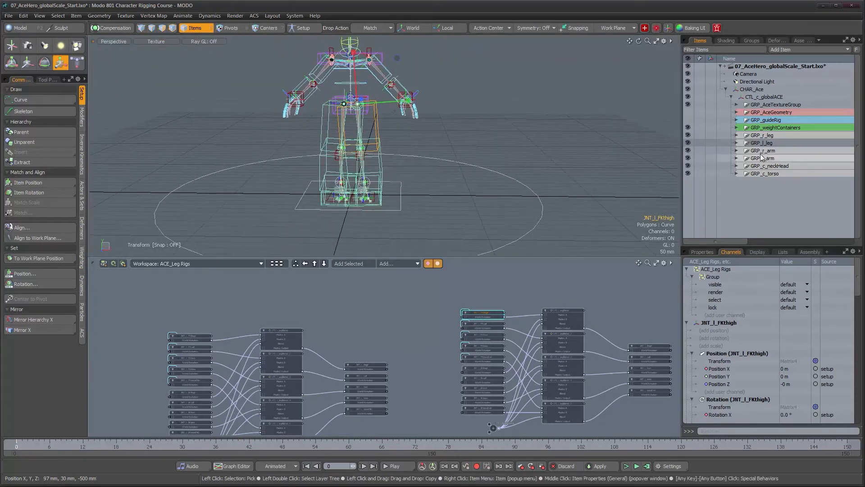
Step: Reveal the left FK leg hierarchy in the item list and select the joints from JNT_l_FKthigh through JNT_l_FKtoesEnd
key("f")
left_click(753, 181, "shift")
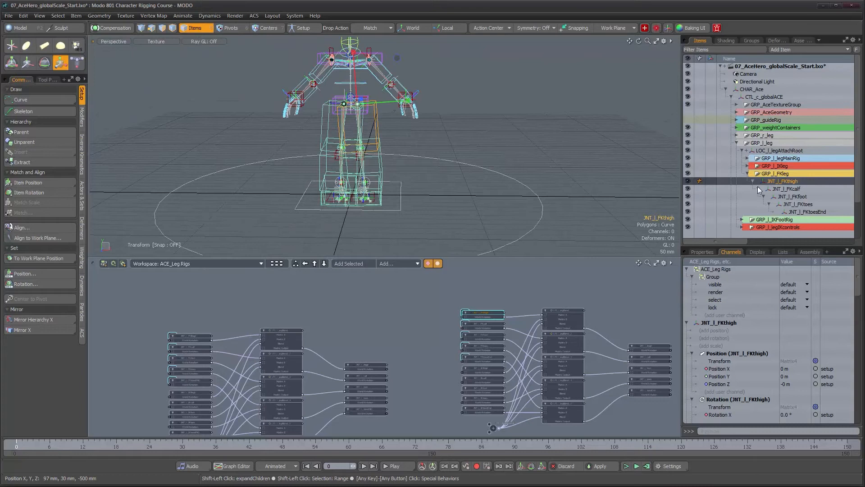
left_click(783, 189)
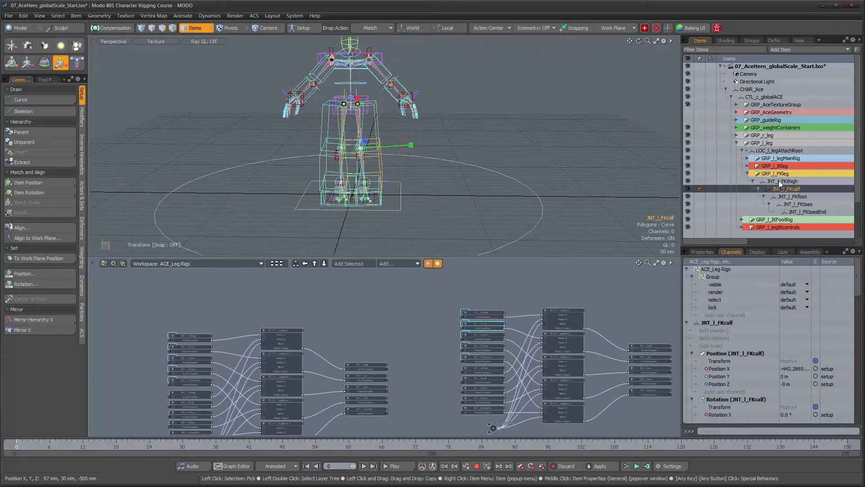
left_click(428, 335)
left_click(425, 336)
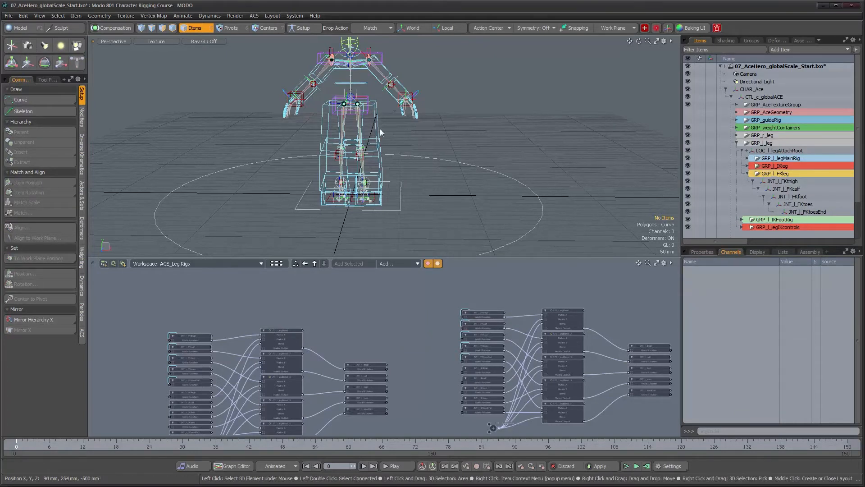
left_click(780, 182)
left_click(796, 211, "shift")
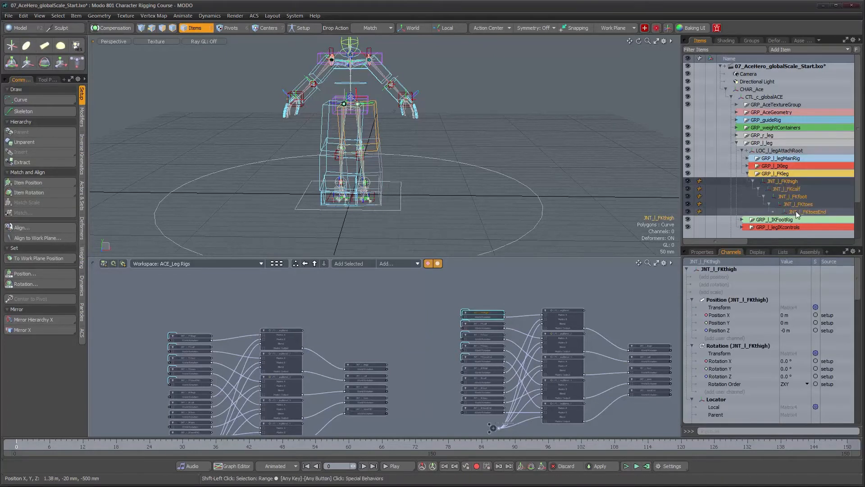
Step: Show the Locator Shapes display settings of the selected FK joints and enlarge the area to review their Link options
scroll(512, 372, "up", 5)
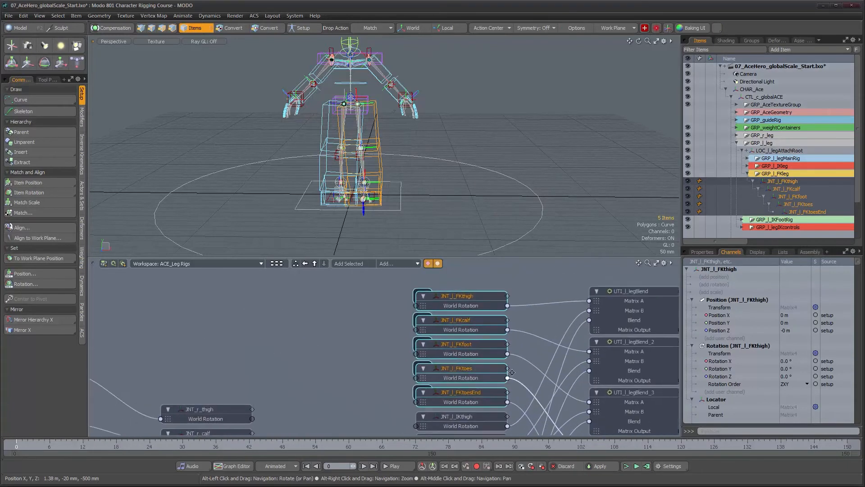
scroll(509, 372, "down", 1)
right_click(468, 300)
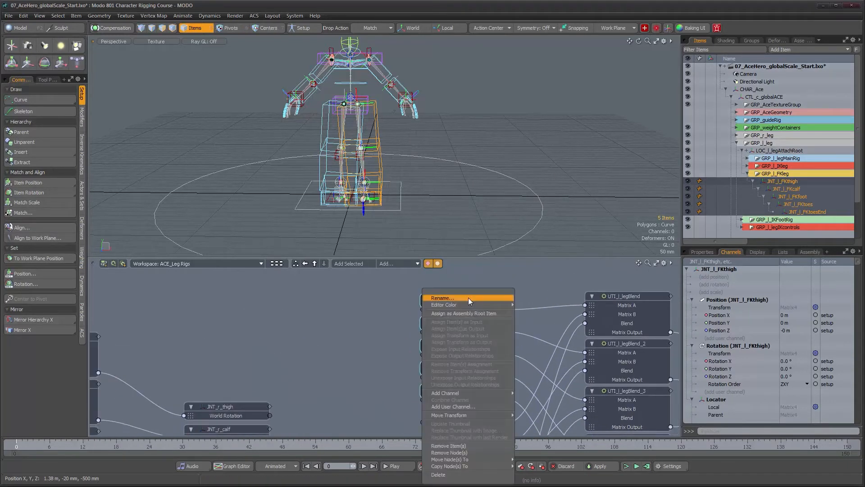
mouse_move(483, 393)
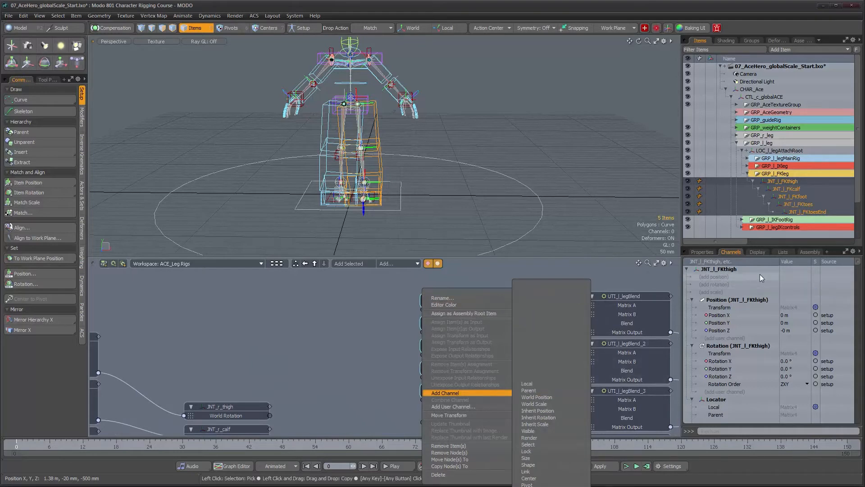
left_click(758, 252)
left_click(758, 252)
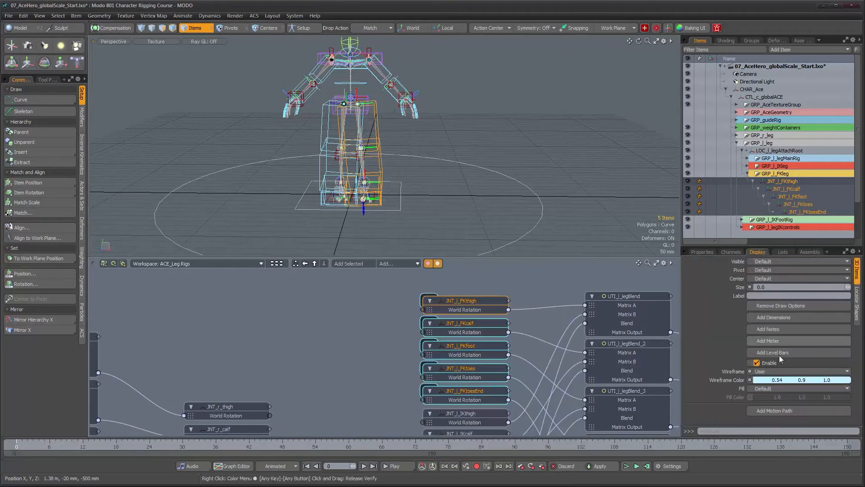
left_click(857, 301)
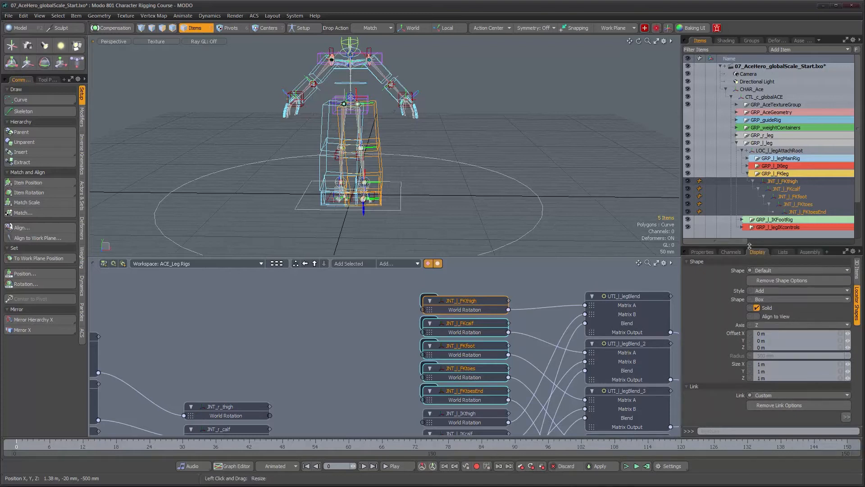
left_click_drag(742, 134, 742, 133)
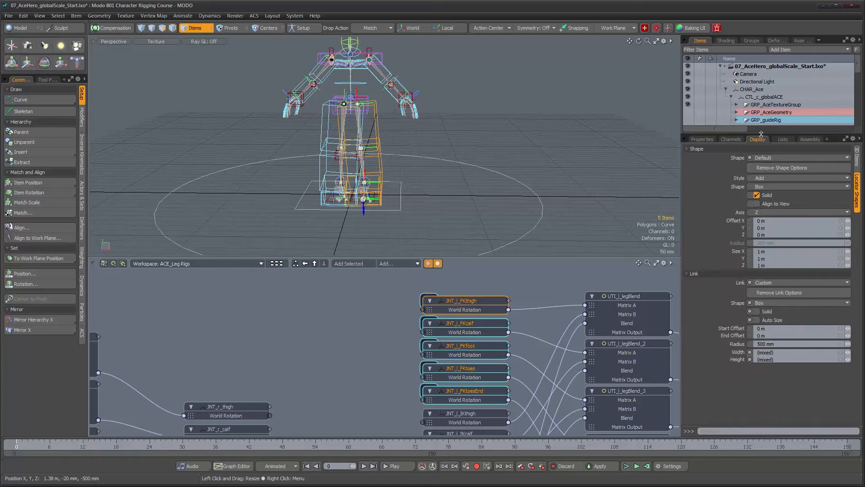
left_click_drag(766, 210, 758, 183)
scroll(793, 183, "down", 4)
Step: Add the link shape's Width and Height channels to the JNT_l_FKthigh node in the schematic
right_click(455, 300)
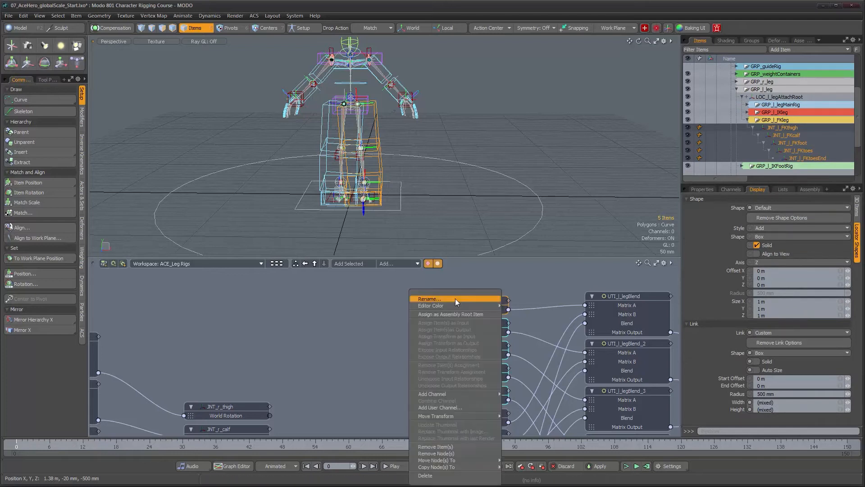
mouse_move(469, 394)
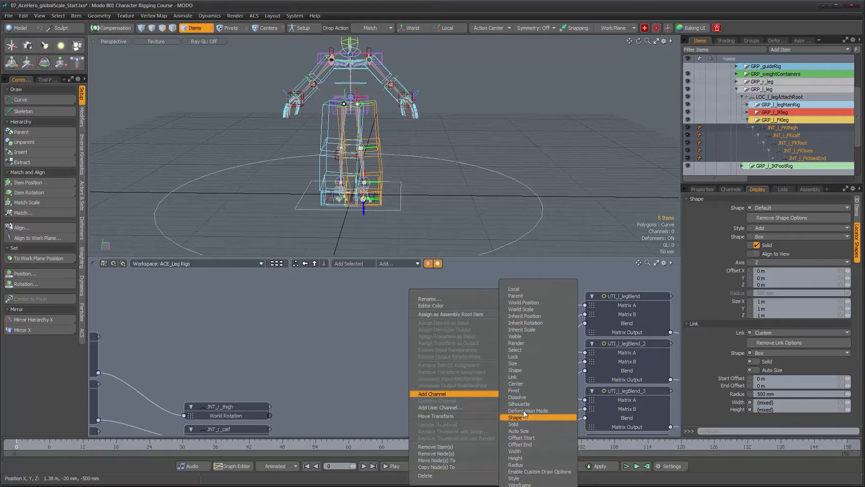
left_click(520, 452)
right_click(452, 301)
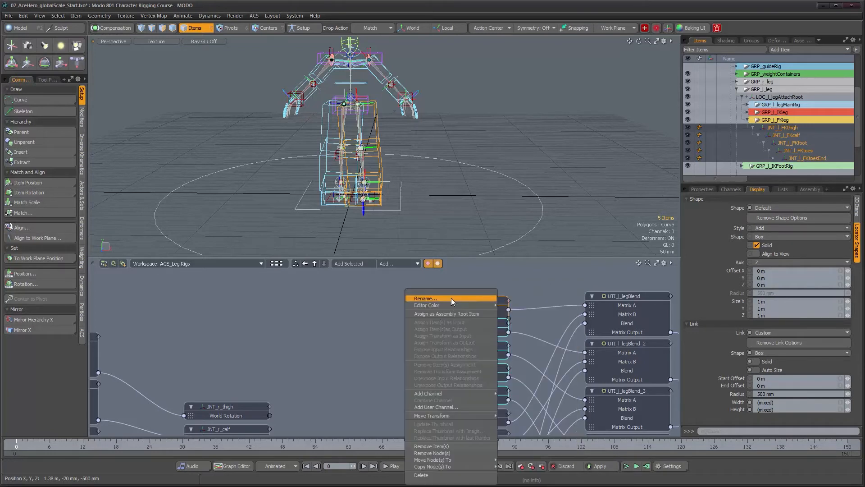
mouse_move(459, 393)
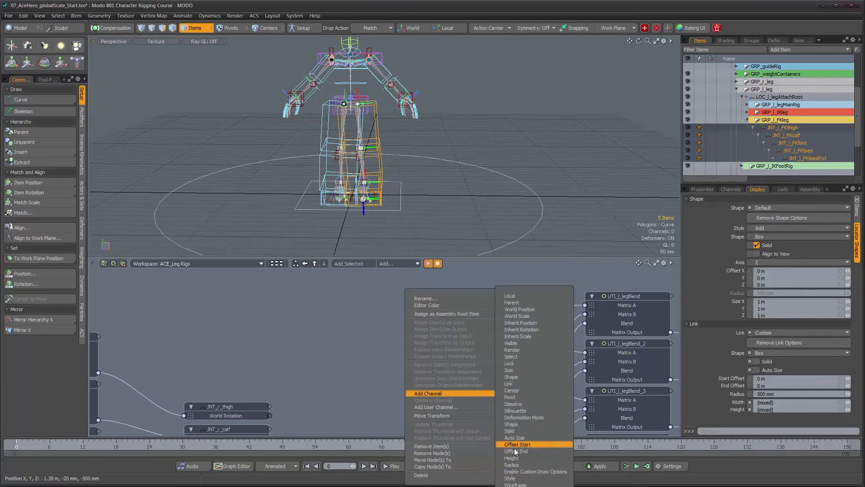
left_click(513, 458)
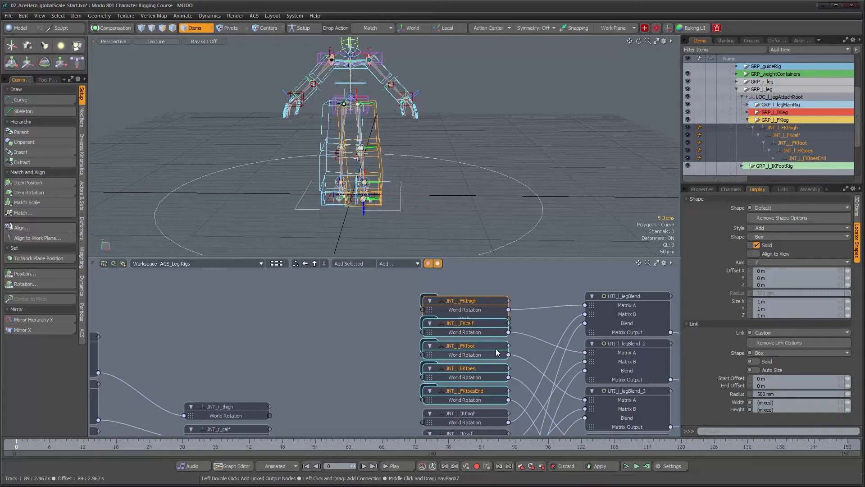
left_click_drag(499, 360, 499, 351, "alt")
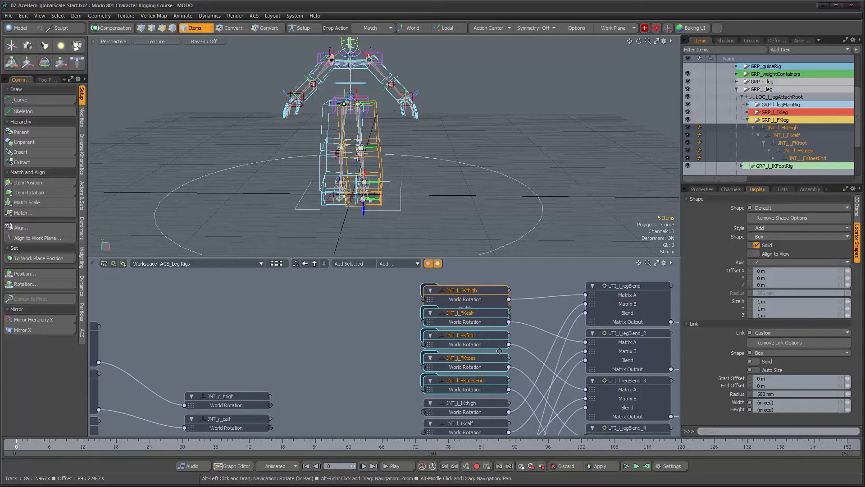
Step: Add the Width and Height channels to the JNT_l_FKcalf, JNT_l_FKfoot, JNT_l_FKtoes and JNT_l_FKtoesEnd nodes together
left_click(449, 314)
left_click(449, 344, "ctrl")
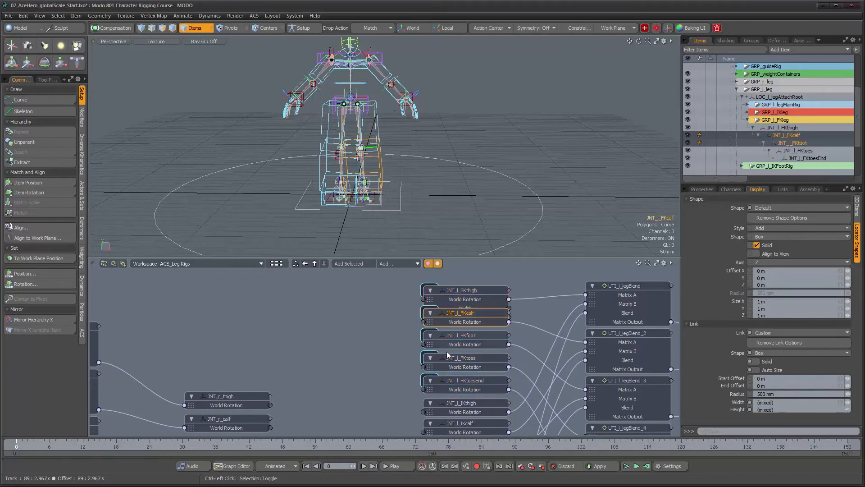
left_click(448, 360, "ctrl")
left_click(447, 381, "ctrl")
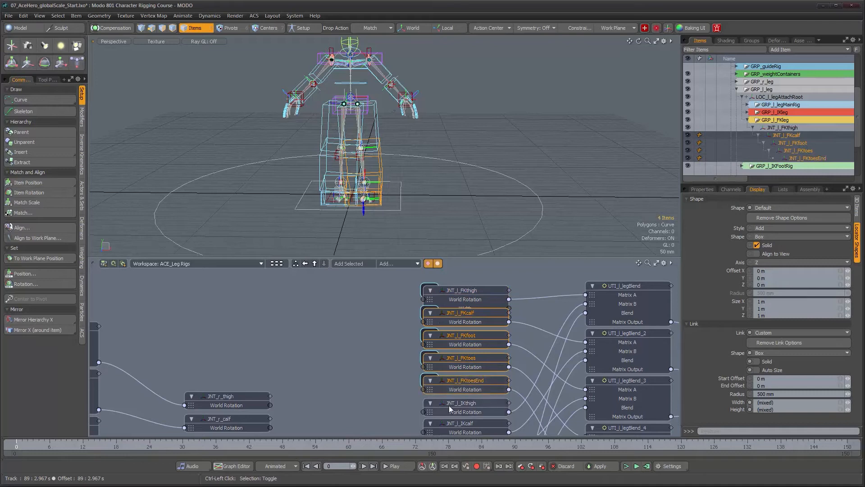
right_click(461, 313)
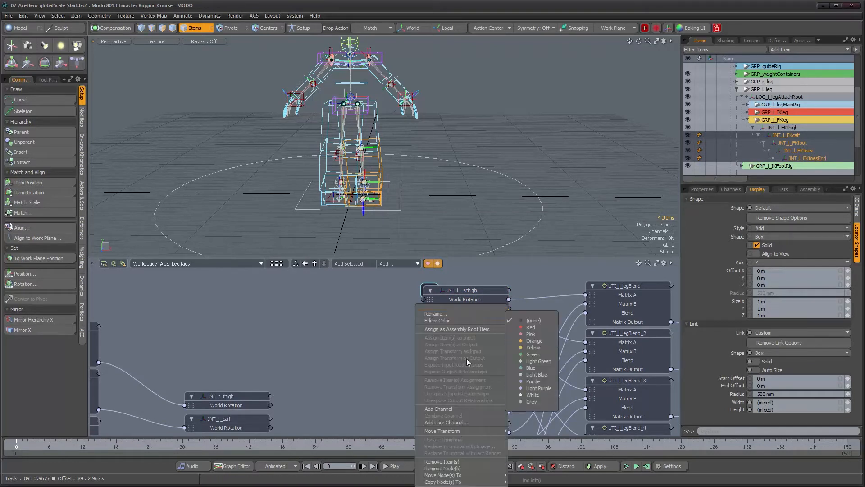
mouse_move(467, 407)
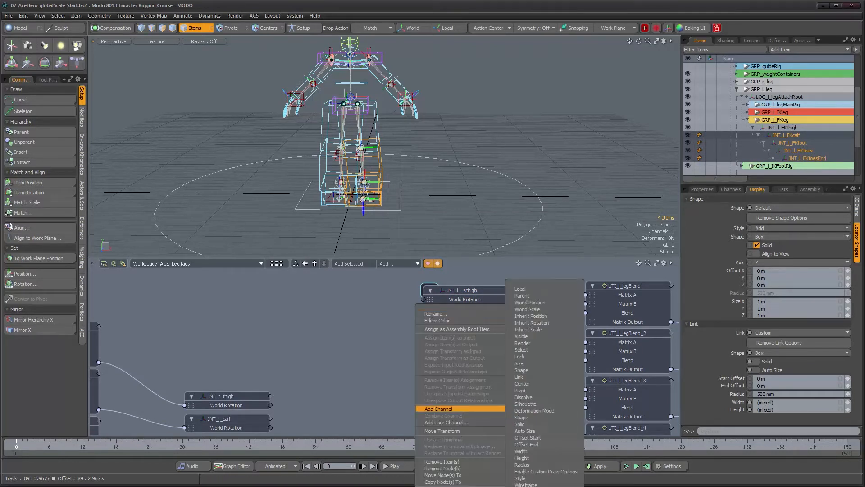
left_click(535, 455)
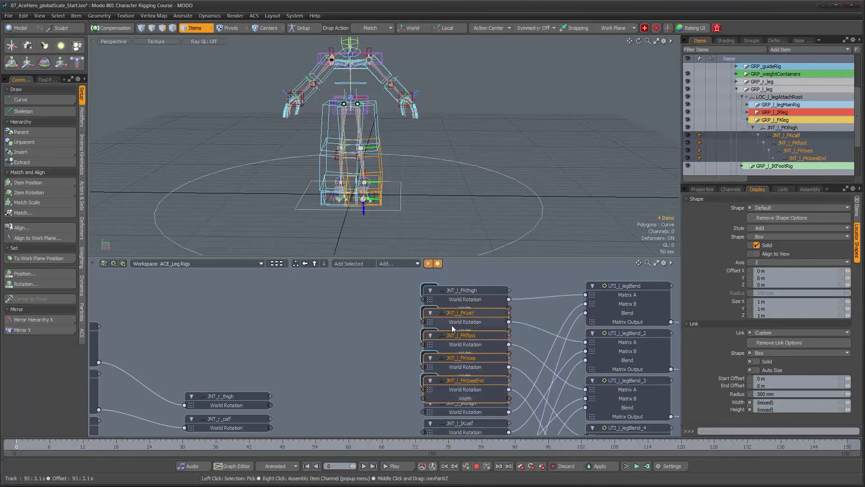
right_click(457, 357)
mouse_move(455, 409)
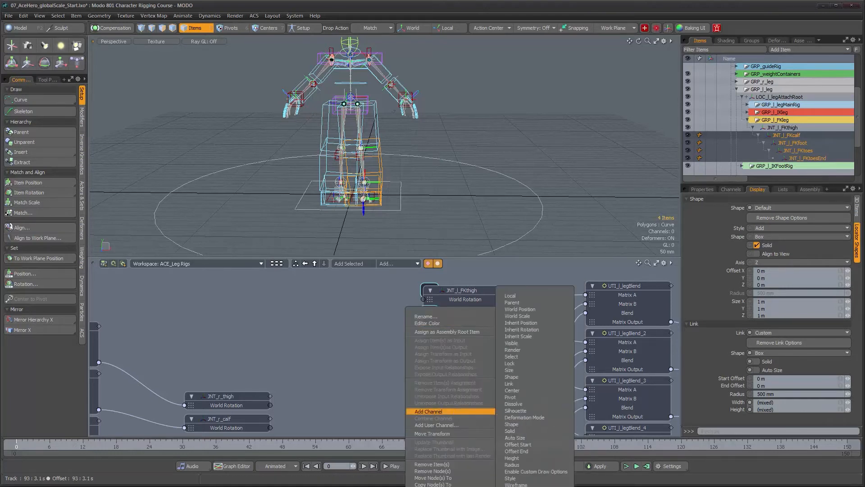
left_click(515, 459)
Step: Space out the JNT_l_FKfoot, JNT_l_FKtoes and JNT_l_FKtoesEnd nodes vertically so they stop overlapping
scroll(447, 316, "down", 3)
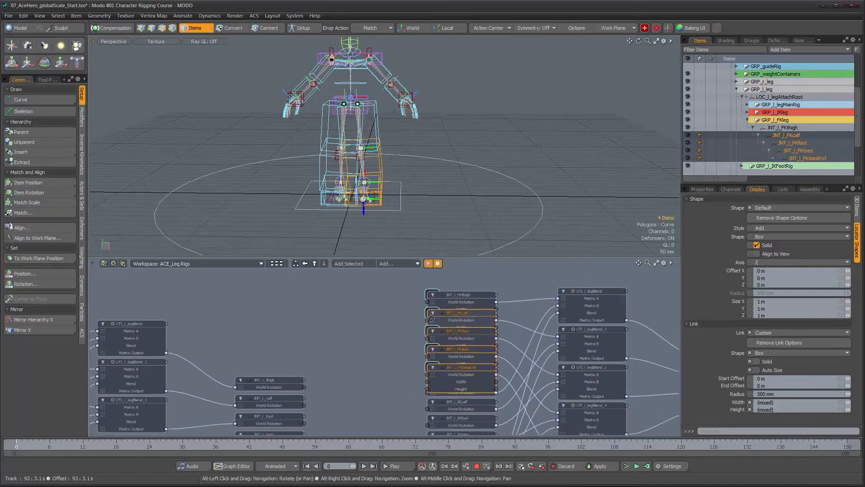
left_click(448, 306, "shift")
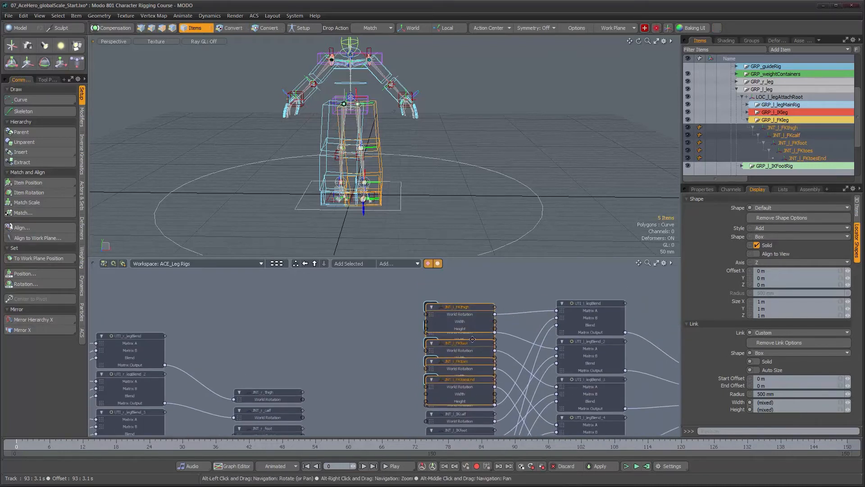
left_click_drag(453, 306, 455, 289)
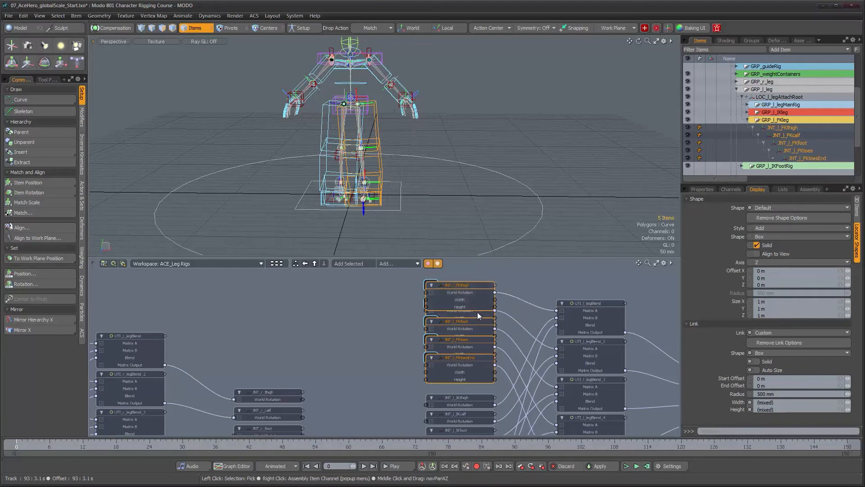
left_click(458, 357, "ctrl")
left_click_drag(459, 340, 463, 292)
left_click(459, 323, "ctrl")
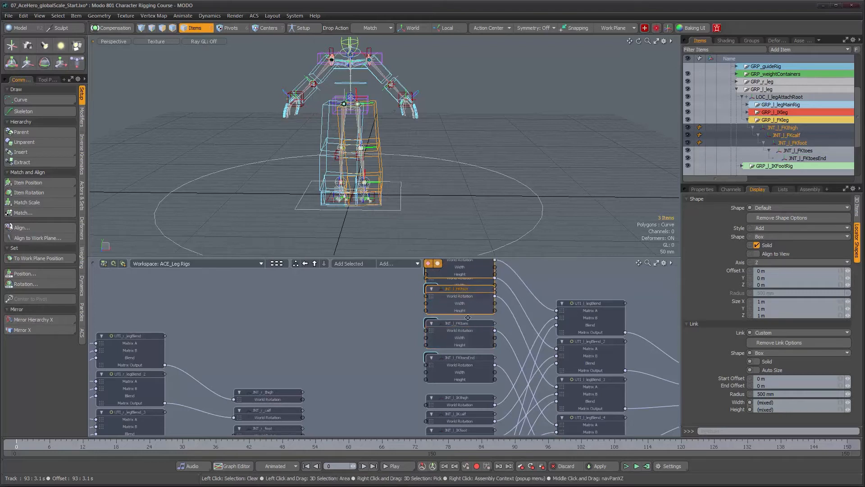
Step: Raise the JNT_l_FKcalf and JNT_l_FKthigh nodes so each FK node stands clear above the next
middle_click_drag(461, 291, 457, 357)
left_click(456, 354, "ctrl")
left_click(456, 345)
left_click_drag(471, 321, 471, 301)
left_click(470, 335, "ctrl")
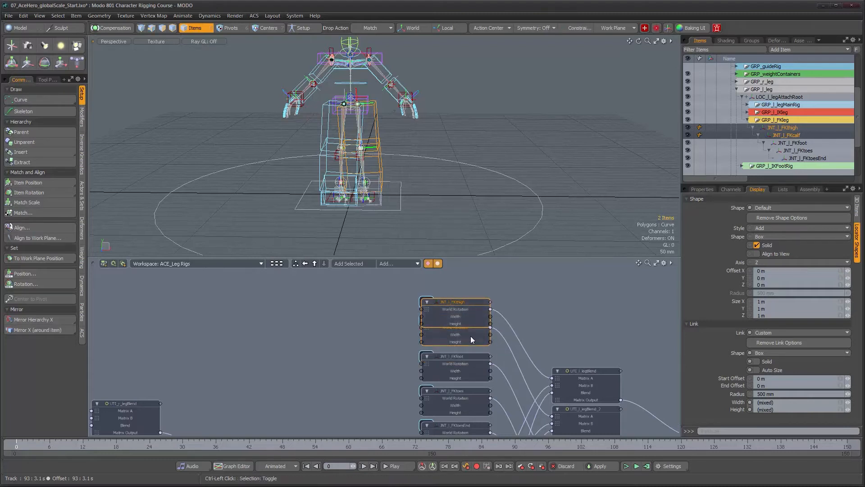
left_click(466, 316, "ctrl")
left_click(467, 328, "ctrl")
left_click(467, 321, "ctrl")
left_click_drag(467, 302, 466, 283)
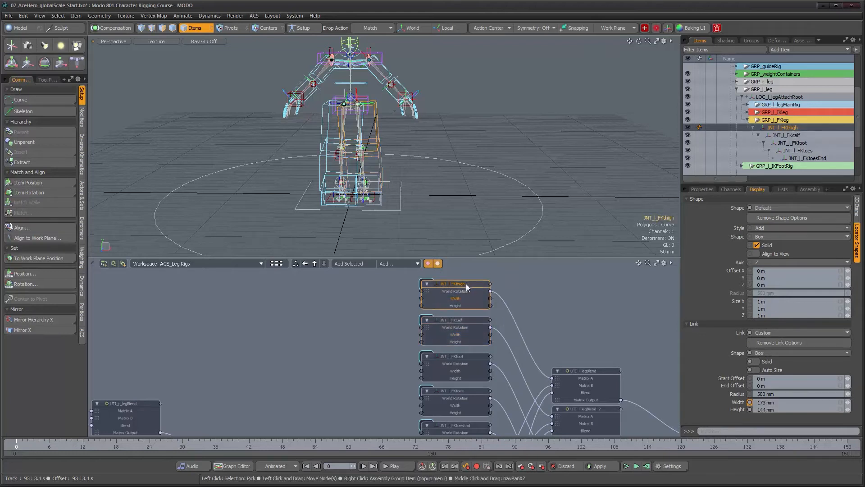
Step: Add the global control CTL_c_globalACE to the leg schematic and place its node well before the FK joint nodes
left_click_drag(472, 313, 546, 378, "alt")
scroll(505, 360, "up", 2)
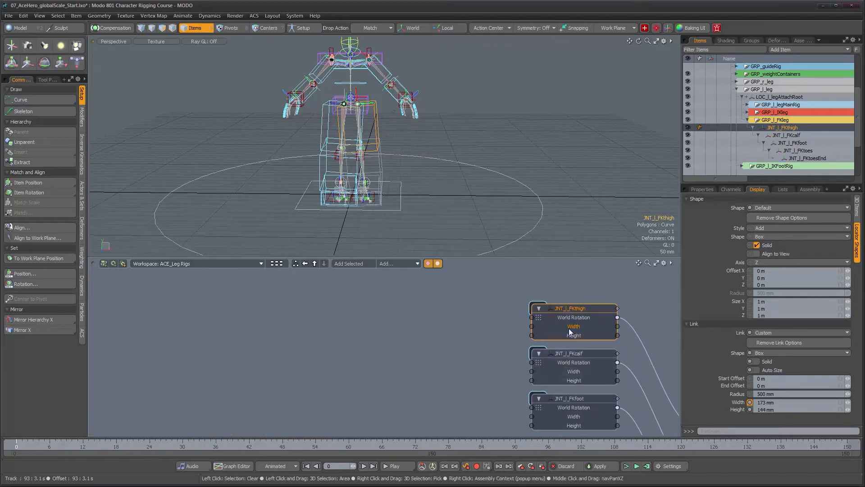
left_click(397, 209)
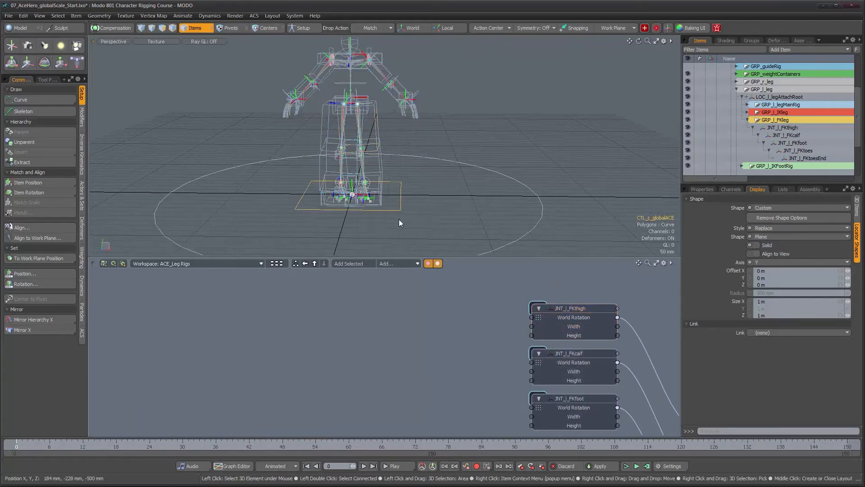
left_click(347, 264)
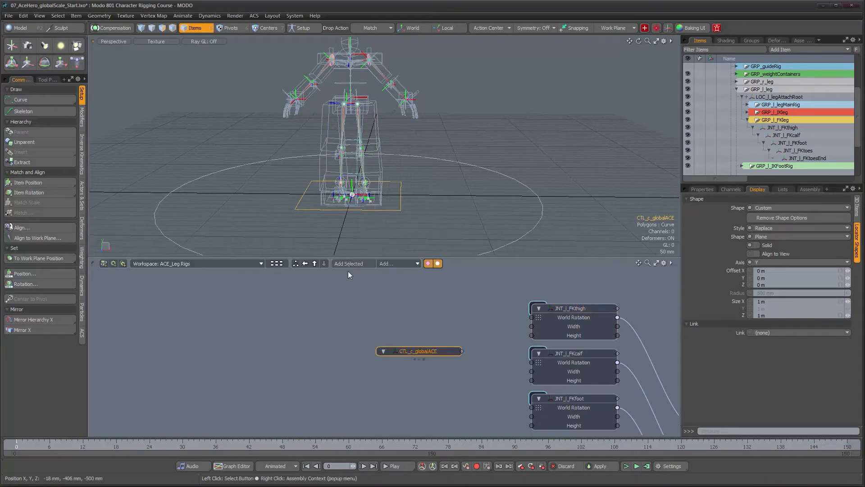
left_click_drag(405, 351, 180, 337)
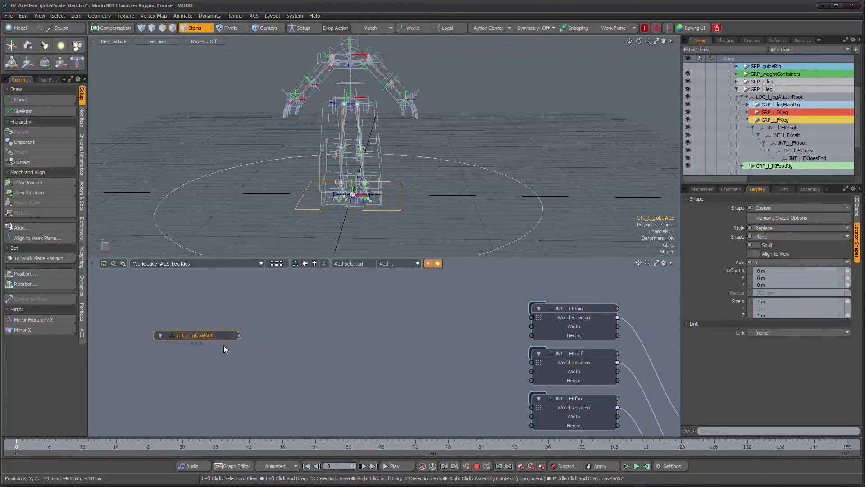
Step: Add the Scale Y channel to the CTL_c_globalACE node and expand its Scale into separate X, Y and Z channels
left_click(730, 189)
left_click(710, 306)
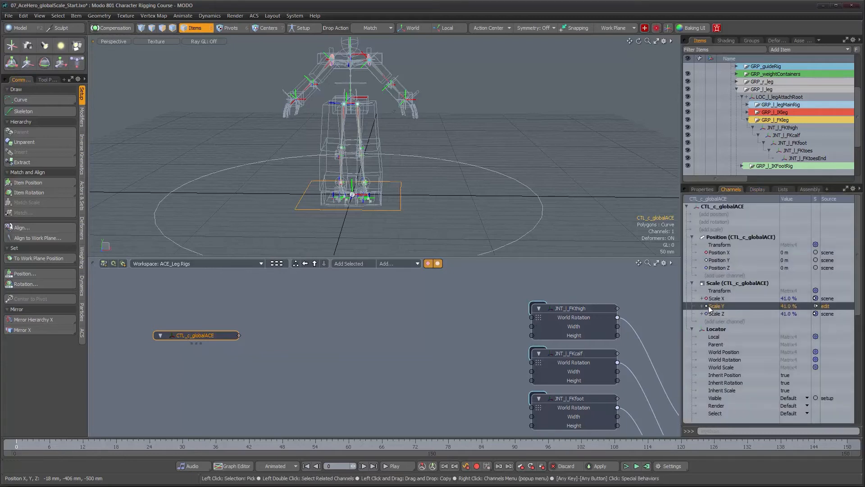
left_click_drag(364, 343, 198, 345)
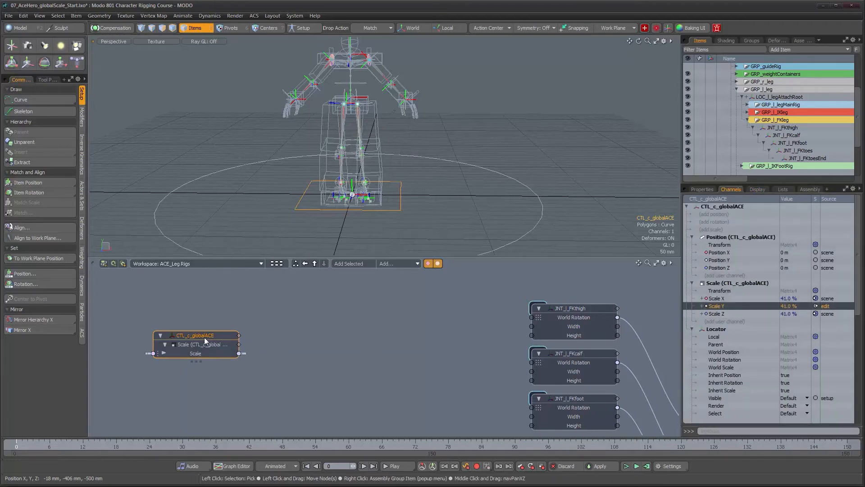
left_click(163, 353)
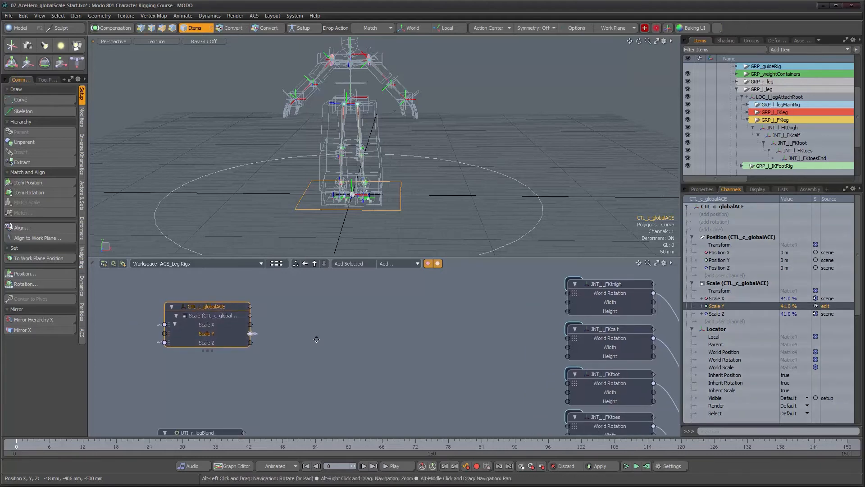
left_click_drag(608, 349, 589, 412, "alt")
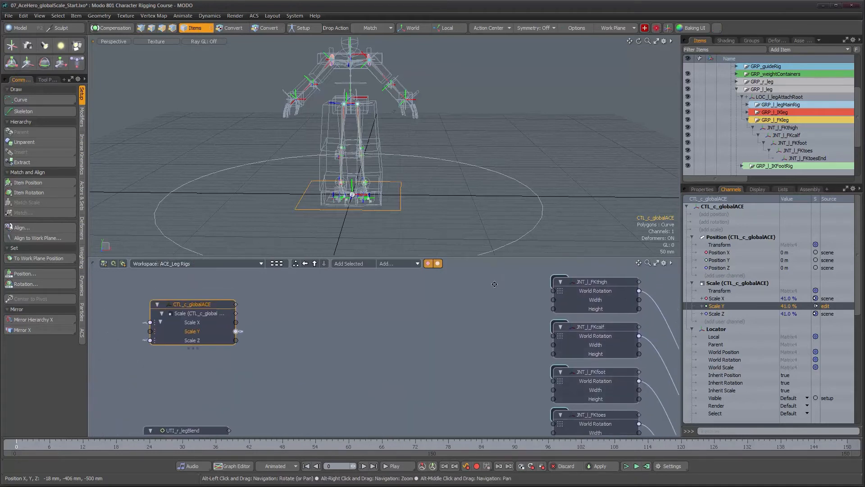
Step: Add a Basic Math Multiply modifier between the global control node and the FK joint nodes
left_click(601, 304)
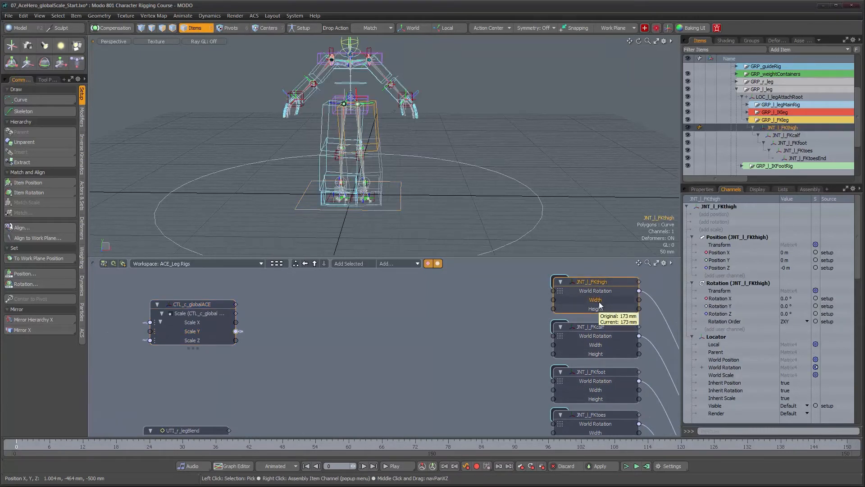
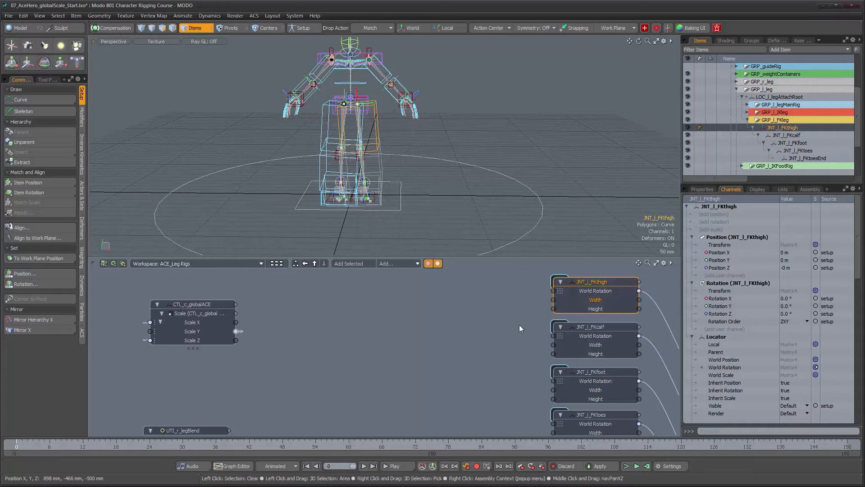
scroll(546, 349, "down", 1)
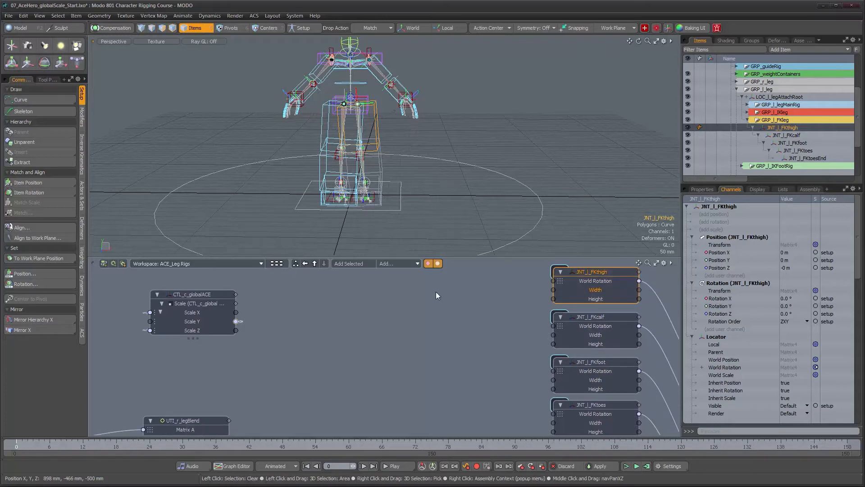
left_click(400, 264)
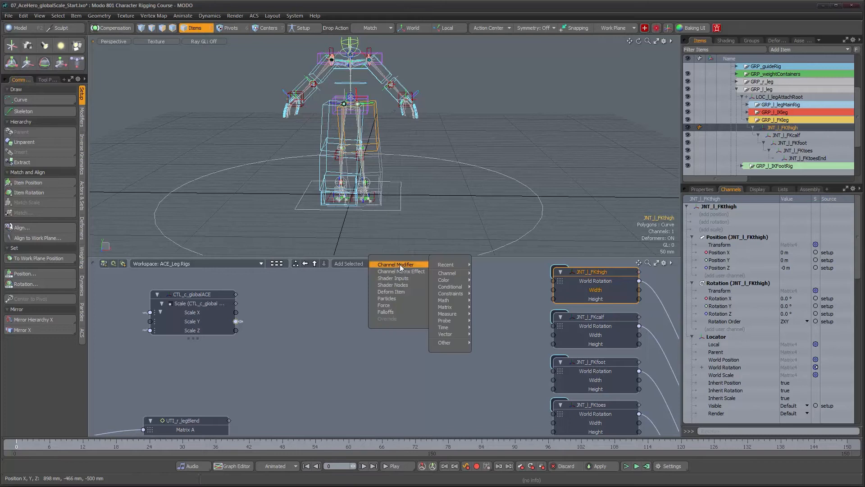
mouse_move(454, 299)
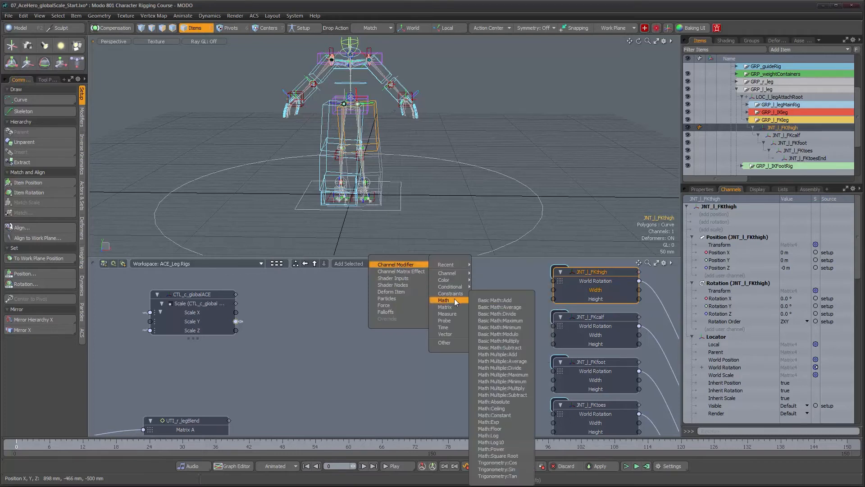
left_click(509, 344)
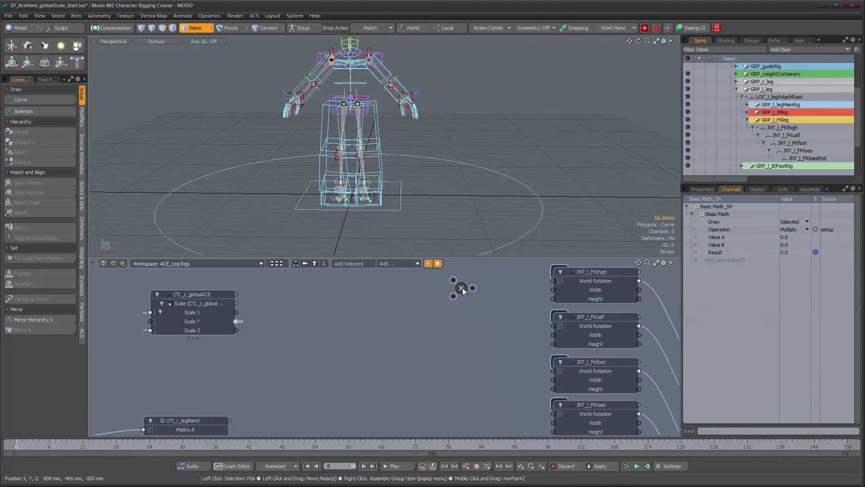
left_click_drag(580, 362, 525, 388, "alt")
Step: Duplicate the multiply modifier and stack the copies into two pairs beside the FK thigh and calf nodes
key("ctrl+d")
left_click_drag(424, 349, 419, 297)
left_click_drag(411, 328, 410, 348)
key("ctrl+d")
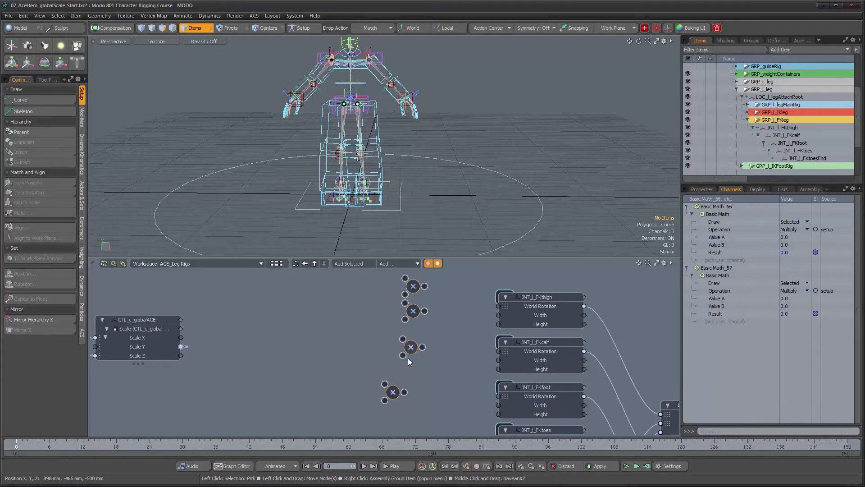
left_click(415, 394)
left_click_drag(389, 393, 409, 378)
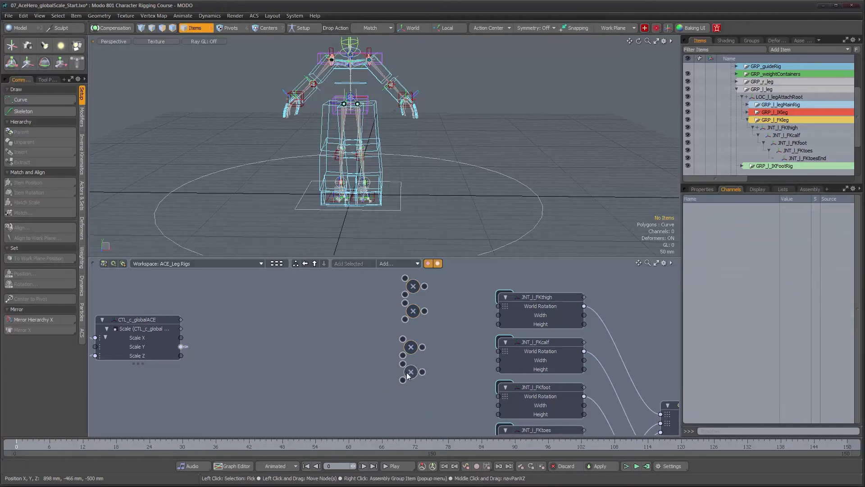
Step: Duplicate a pair of multiply modifiers and place the copies below the others, beside the JNT_l_FKfoot node
left_click_drag(400, 335, 453, 310)
key("ctrl+d")
left_click_drag(419, 285, 420, 318)
left_click(392, 344)
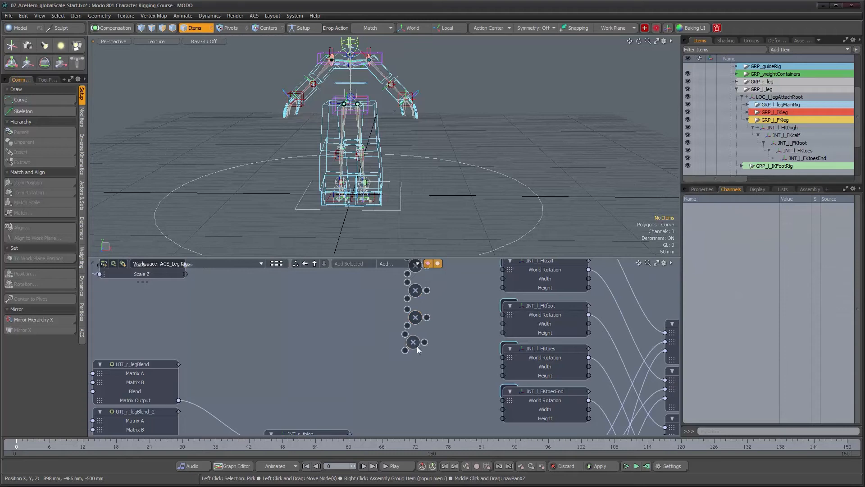
Step: Duplicate the lowest pair of multiply modifiers and place the copies below the others for the JNT_l_FKtoes node
left_click_drag(426, 355, 469, 326, "alt")
left_click_drag(449, 371, 414, 305)
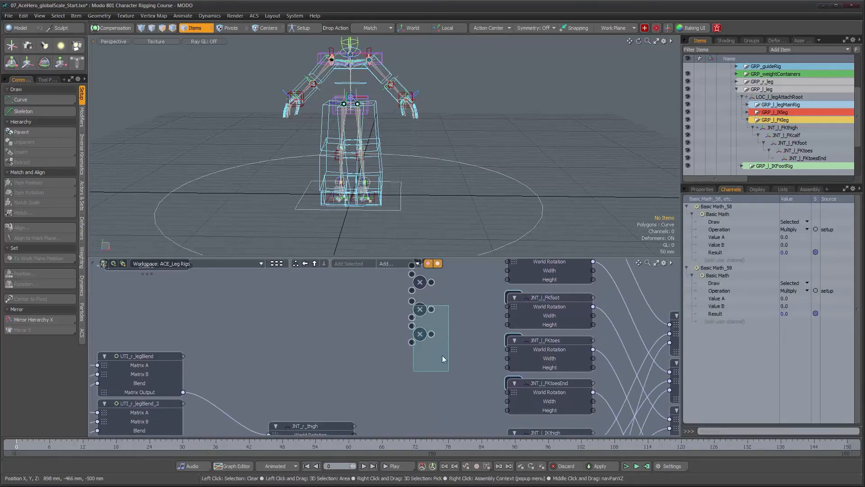
key("ctrl+d")
left_click_drag(352, 314, 434, 312)
left_click(458, 336)
Step: Duplicate another pair of multiply modifiers and place the copies at the end of the column for the JNT_l_FKtoesEnd node
left_click_drag(451, 383, 414, 289)
key("ctrl+d")
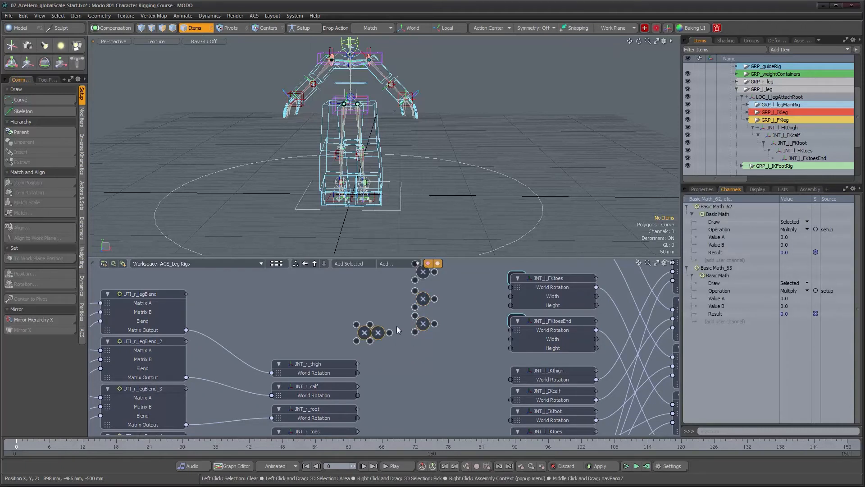
left_click_drag(380, 335, 429, 378)
left_click(460, 352)
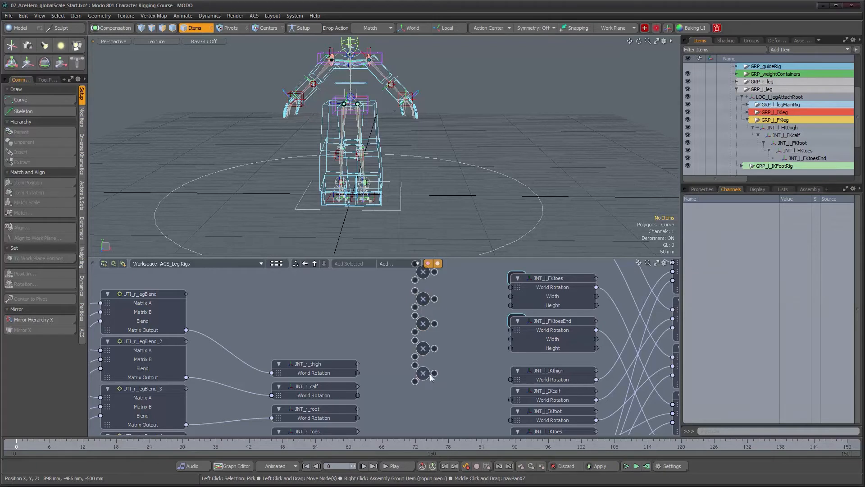
Step: Move the whole column of multiply modifiers slightly closer to the left FK joint nodes
left_click_drag(460, 303, 468, 386, "alt")
left_click_drag(469, 320, 469, 389, "alt")
mouse_move(461, 348)
left_mouse_down("alt")
mouse_move(461, 363)
mouse_move(461, 261)
left_mouse_up("alt")
right_click_drag(462, 339, 442, 375, "alt")
mouse_move(436, 308)
left_mouse_down()
mouse_move(434, 301)
mouse_move(447, 308)
left_mouse_up()
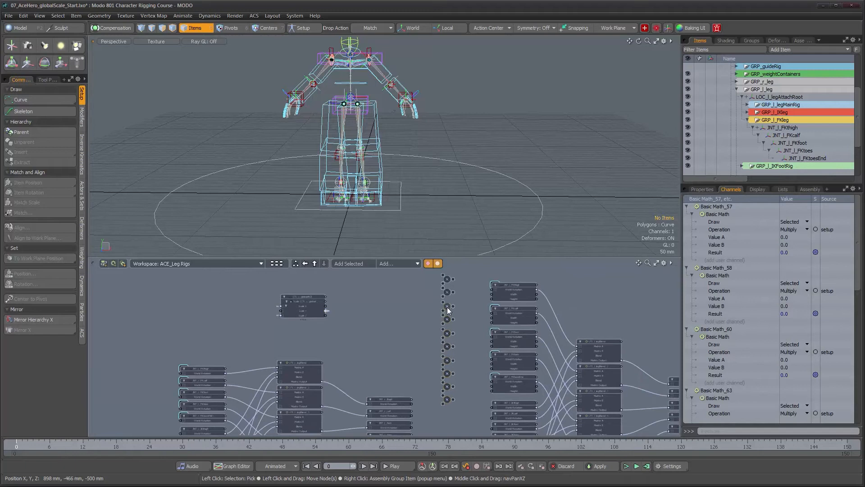
left_click(461, 310)
right_click_drag(469, 316, 492, 327, "alt")
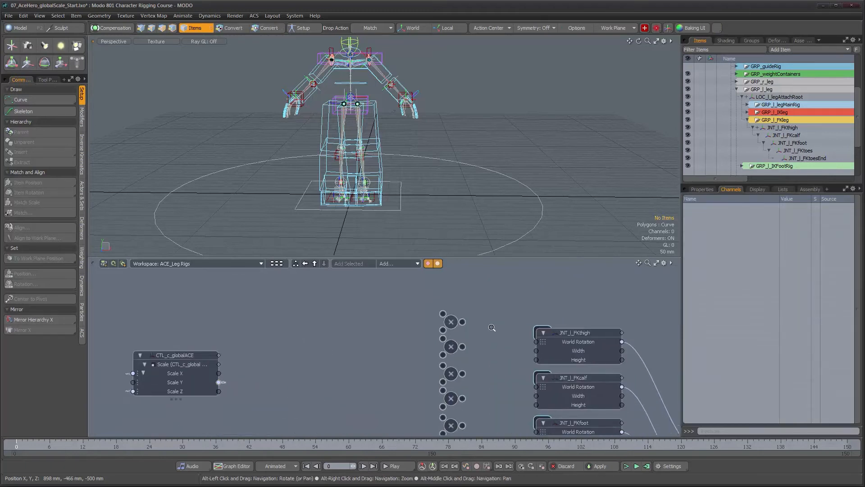
Step: Check the Width of JNT_l_FKthigh and set Value A of the first multiply modifier to 0.173
left_click(580, 355)
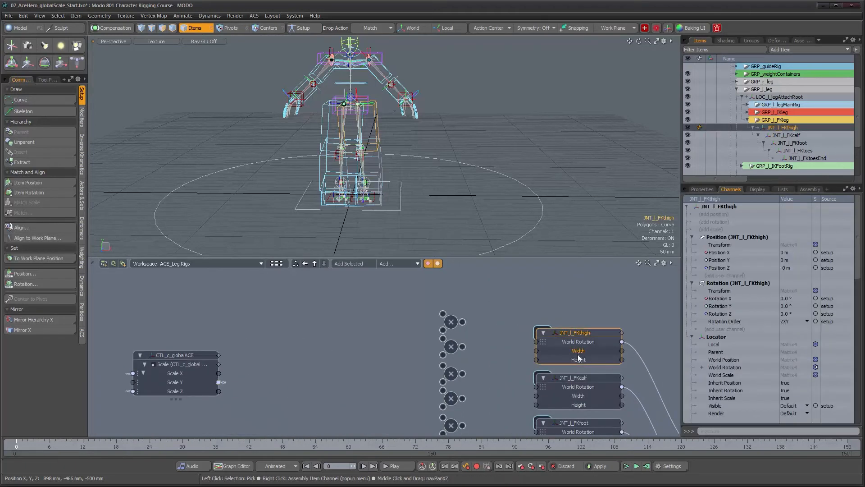
double_click(579, 355)
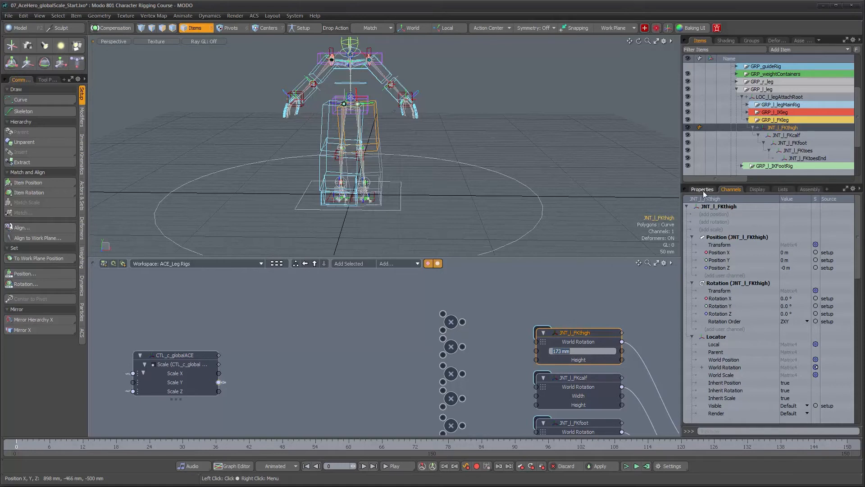
left_click(451, 321)
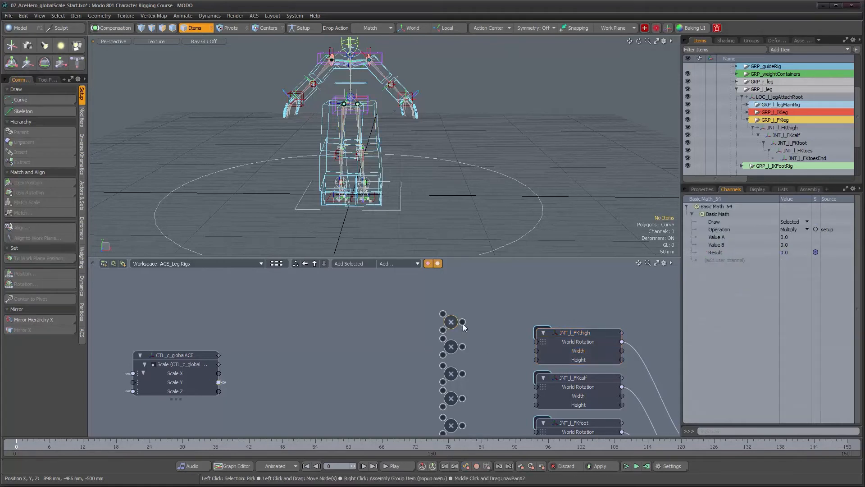
left_click(788, 238)
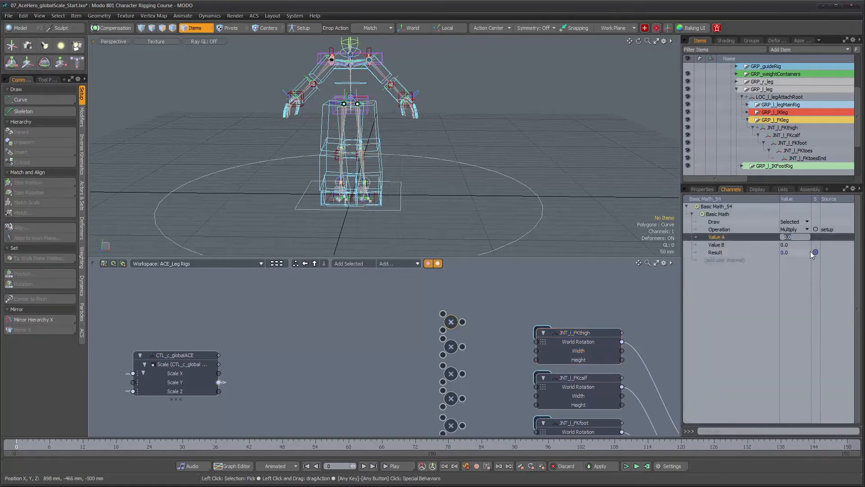
type("173")
key("Return")
type(".")
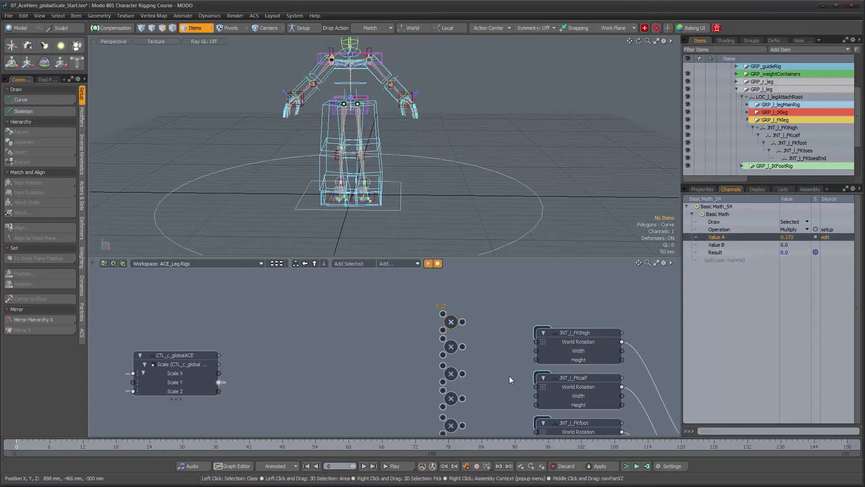
Step: Connect the first multiply modifier's result to the Width of JNT_l_FKthigh and the global Scale Y to Value B of the first two modifiers
left_click_drag(474, 354, 495, 315, "alt")
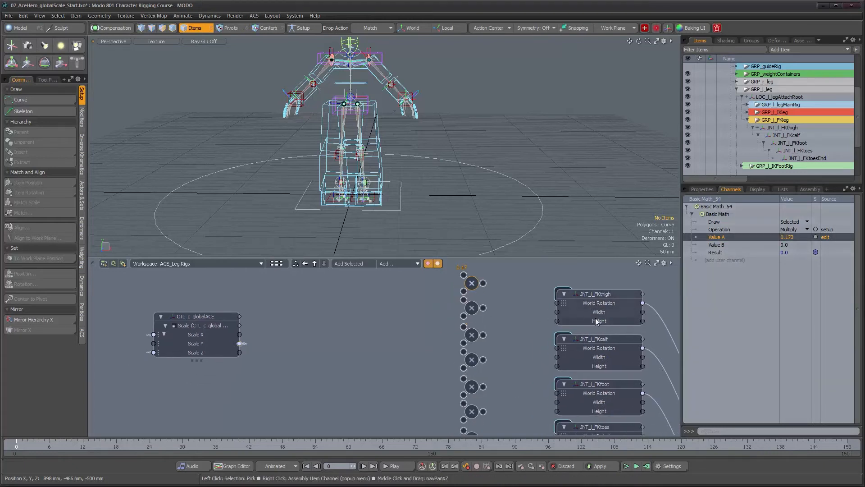
left_click_drag(483, 283, 558, 315)
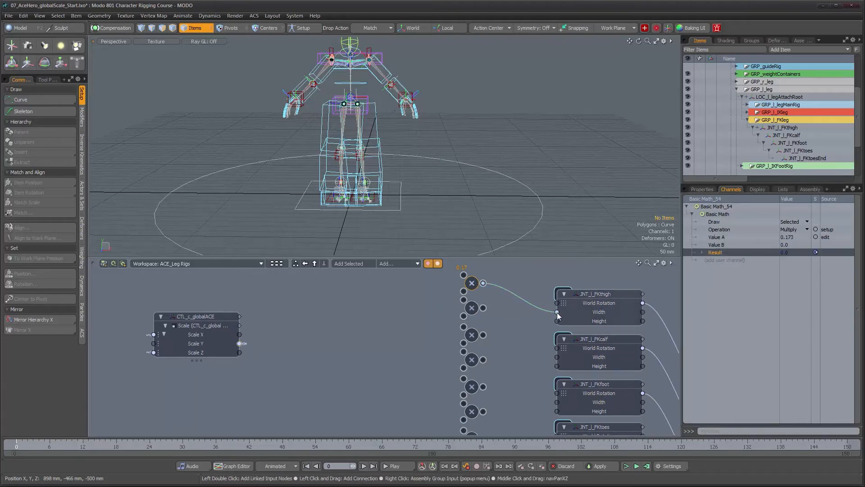
left_click_drag(356, 135, 328, 134, "alt")
right_click_drag(328, 134, 363, 131, "alt")
left_click_drag(363, 132, 388, 123, "alt")
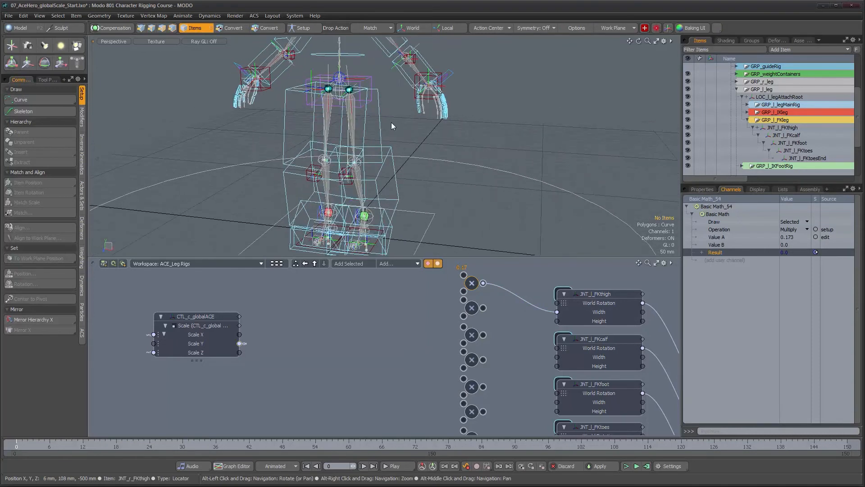
left_click_drag(412, 160, 376, 148, "alt")
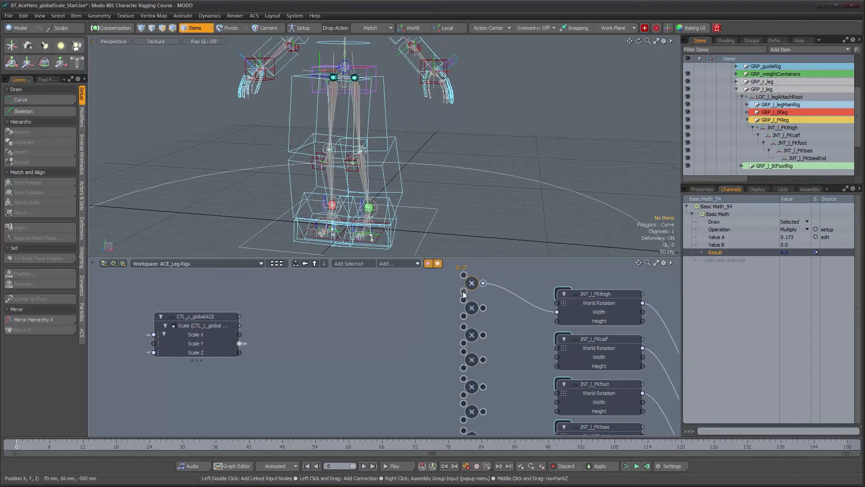
left_click_drag(239, 343, 463, 291)
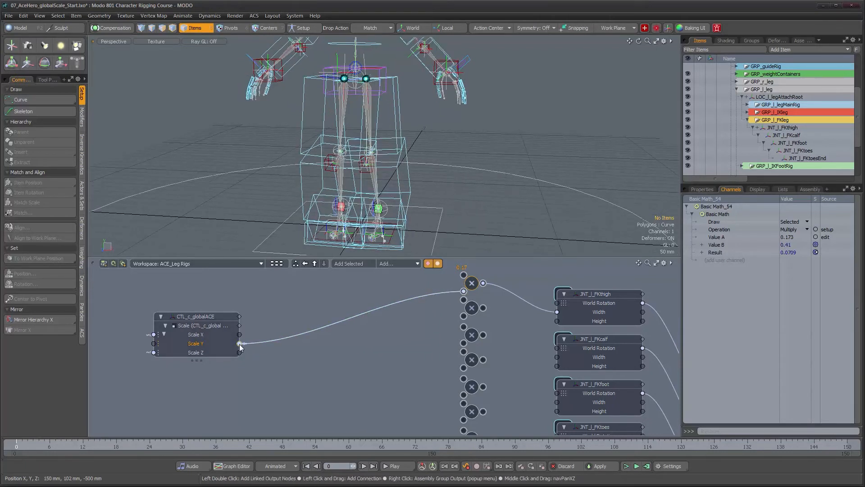
left_click_drag(461, 320, 463, 316)
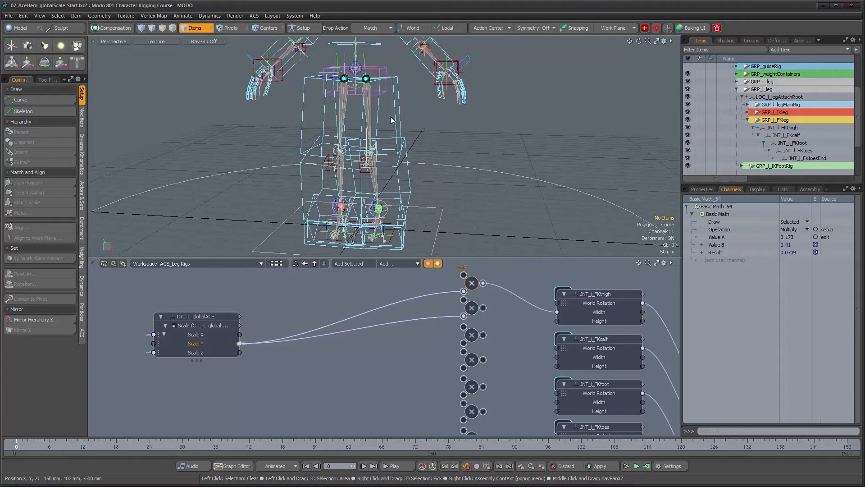
Step: Set Value A of the second multiply modifier to 0.144 and connect its result to the Height of JNT_l_FKthigh
double_click(600, 320)
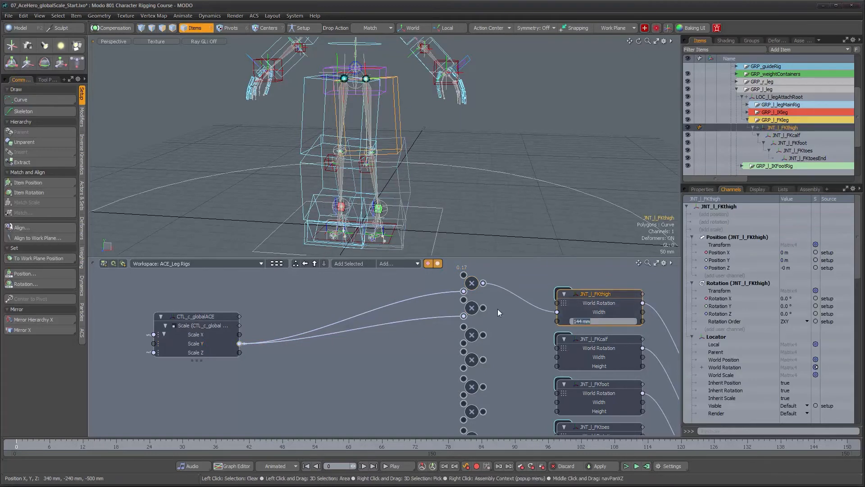
left_click(472, 309)
left_click(472, 310)
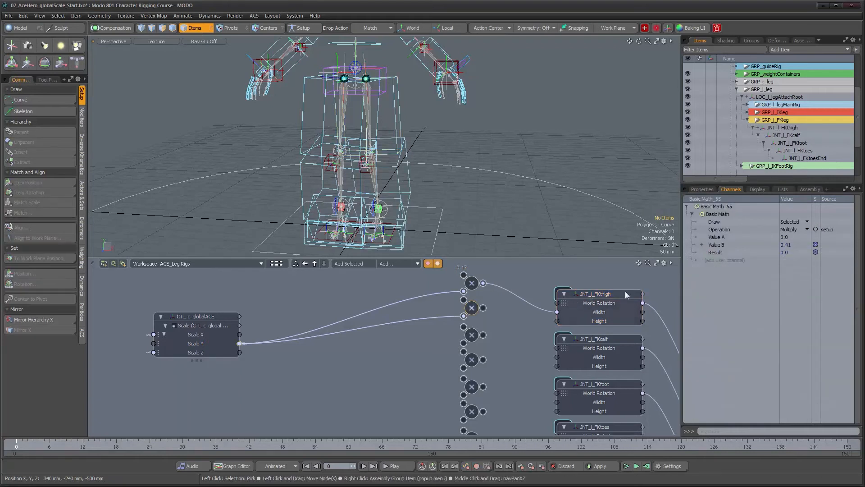
left_click(790, 237)
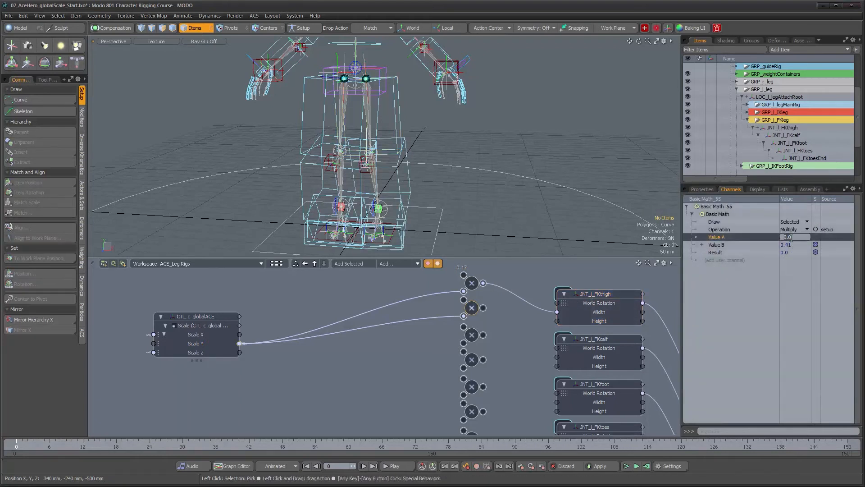
type("144 mm")
key("Return")
left_click_drag(536, 174, 435, 173, "alt")
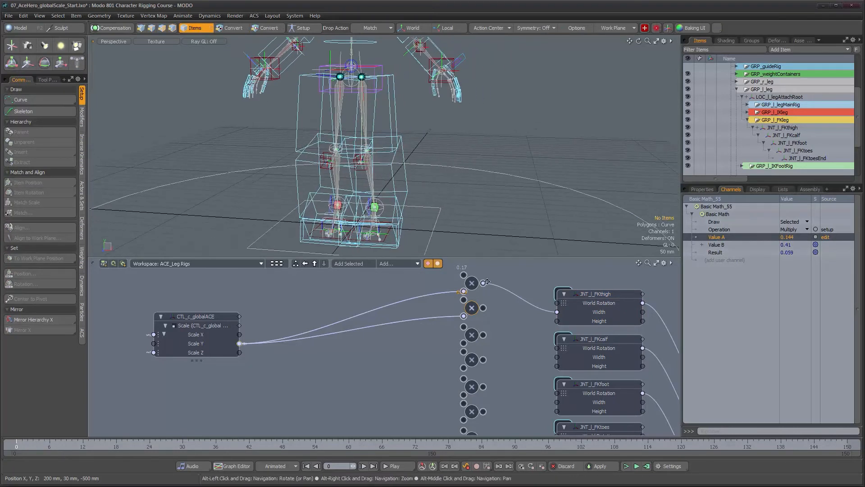
left_click_drag(483, 307, 557, 321)
Step: Scale the CTL_c_globalACE control uniformly to 57.5 % to test the left thigh box
mouse_move(434, 138)
left_mouse_down("alt")
mouse_move(419, 143)
mouse_move(441, 142)
left_mouse_up("alt")
right_click_drag(427, 136, 469, 163, "alt")
left_click_drag(468, 164, 430, 200, "alt")
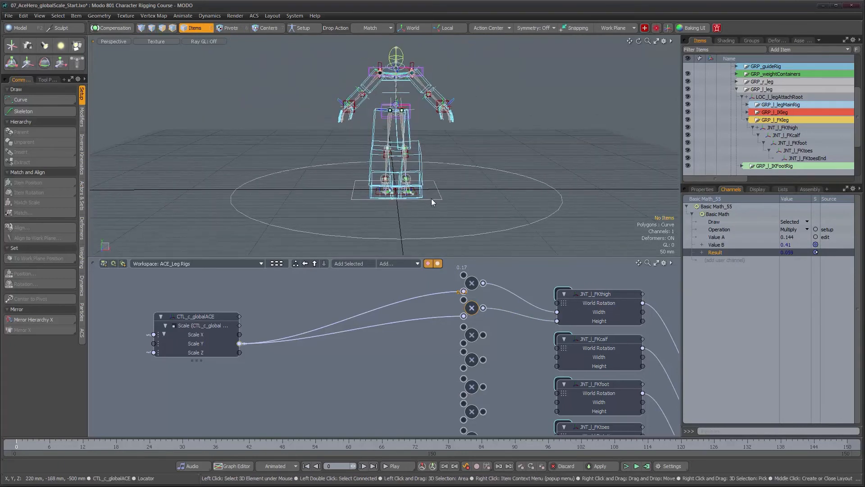
left_click(431, 198)
key("r")
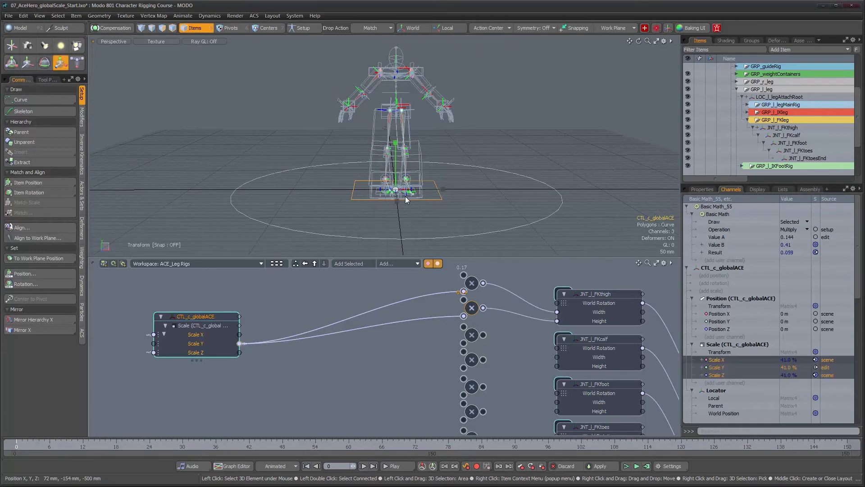
scroll(404, 196, "down", 3)
left_click_drag(398, 145, 452, 201)
key("space")
Step: Check the Width of JNT_l_FKcalf and set Value A of the third multiply modifier to 0.16
left_click_drag(492, 345, 488, 345, "alt")
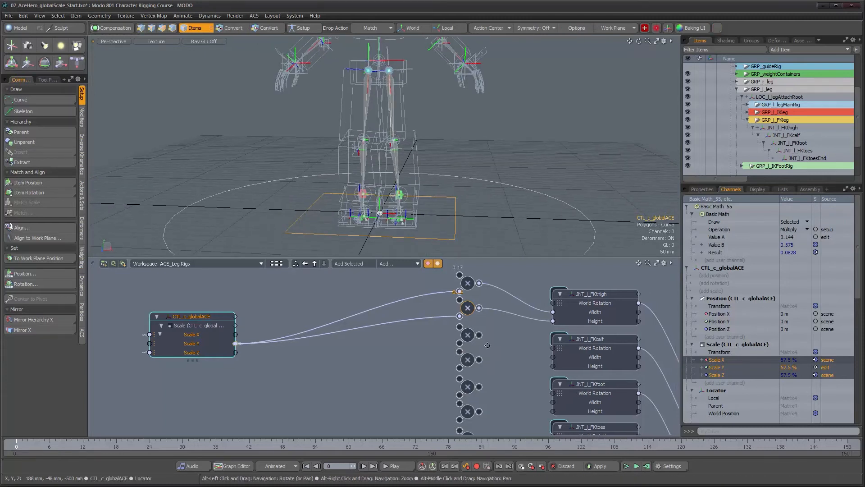
left_click(467, 336)
double_click(596, 362)
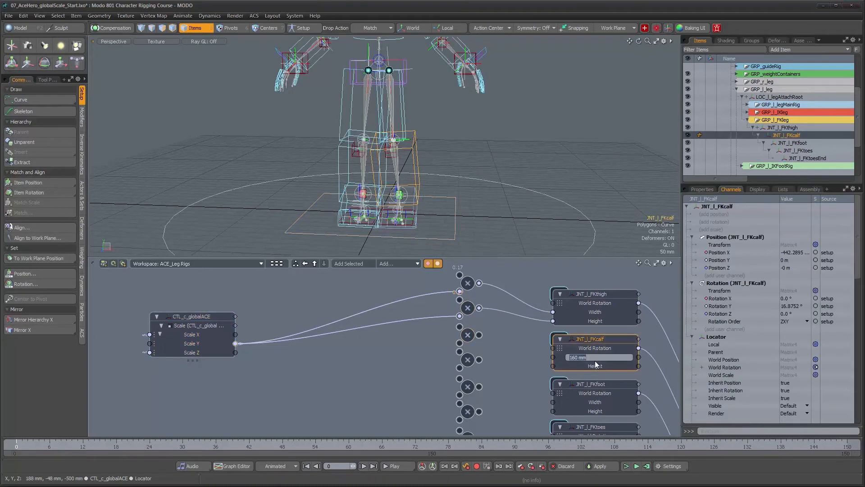
left_click(466, 336)
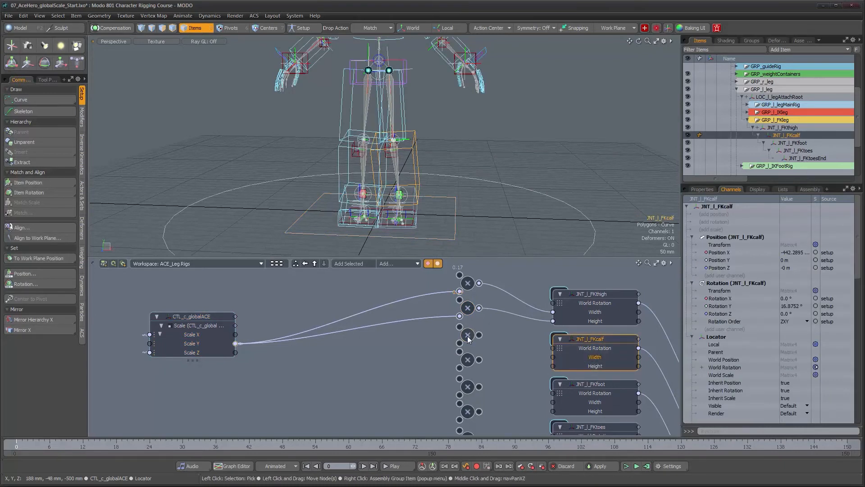
left_click(467, 337)
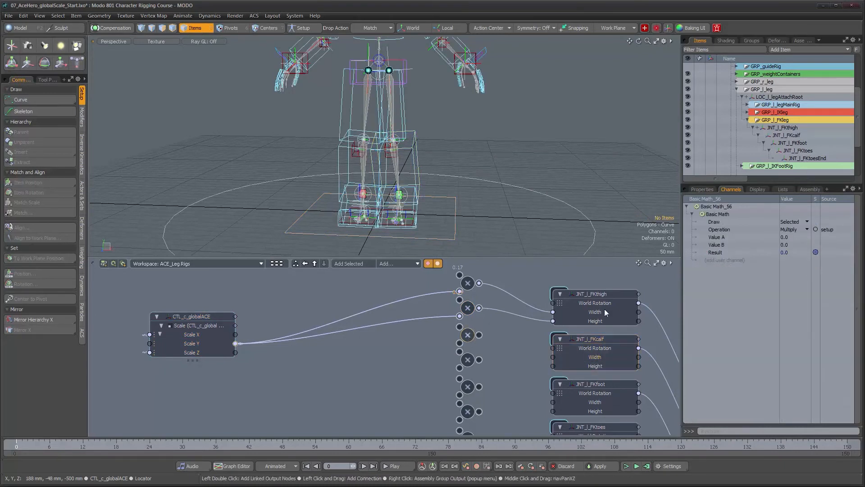
left_click(789, 238)
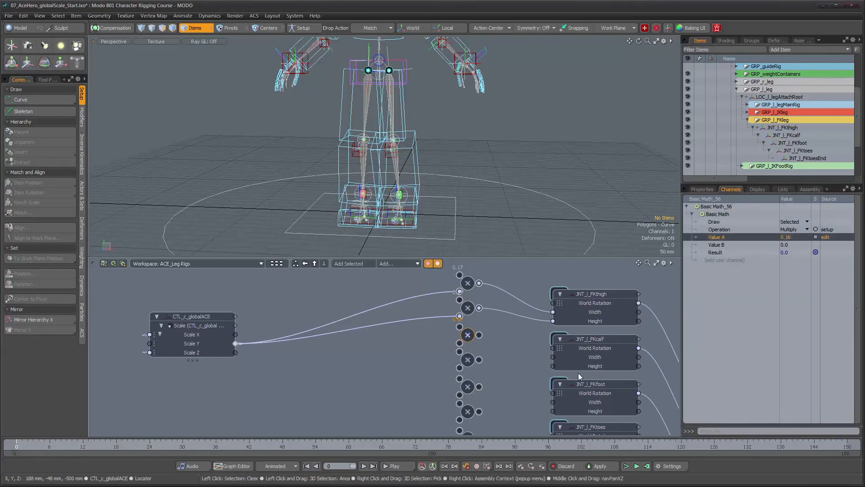
Step: Check the Height of JNT_l_FKcalf and set Value A of the fourth multiply modifier to 0.151
left_click(591, 366)
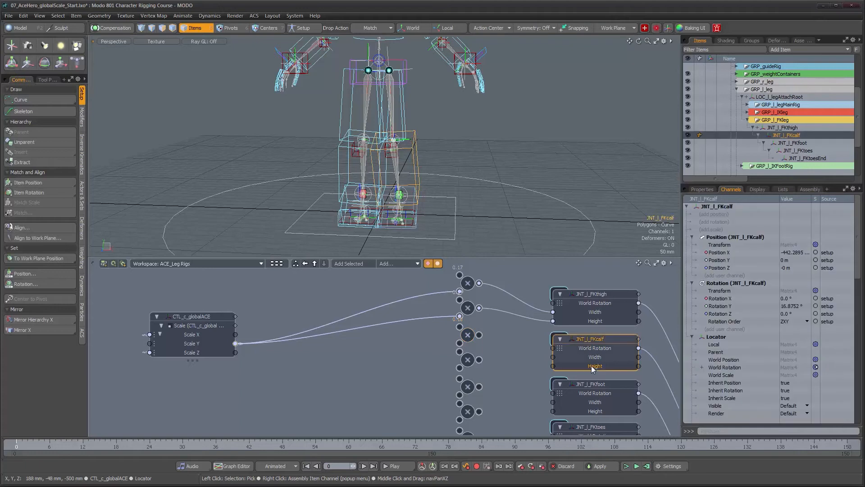
left_click(468, 359)
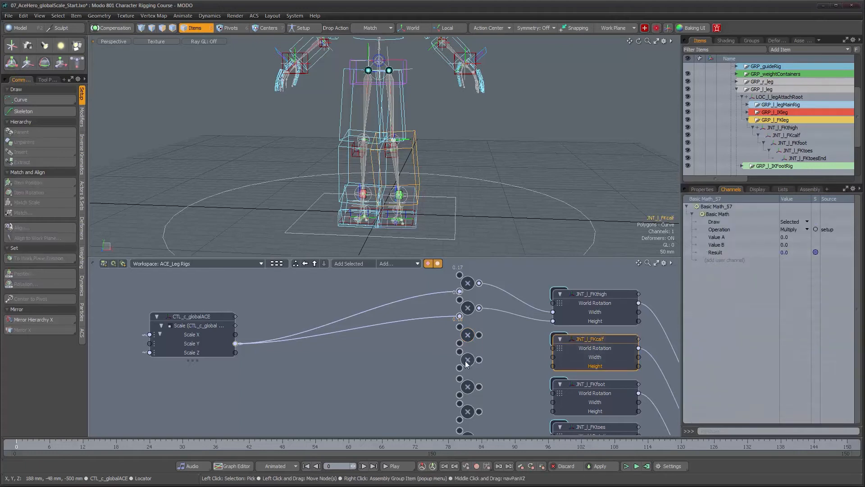
left_click(790, 238)
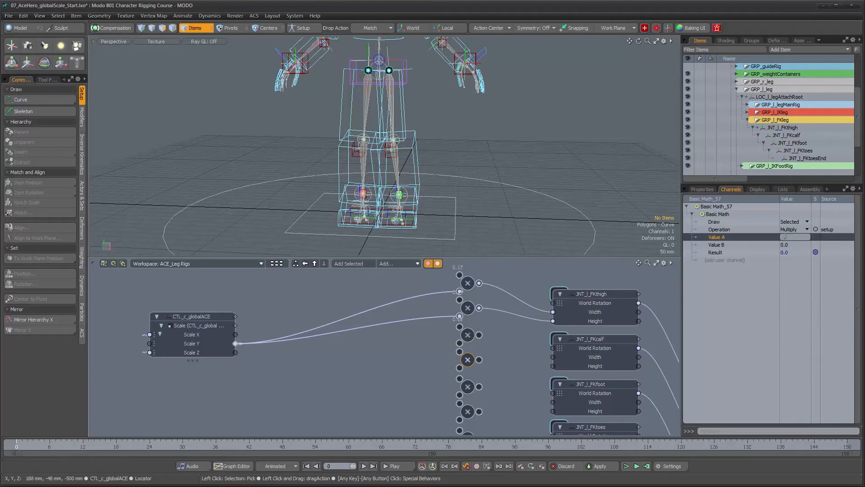
type("0.151")
key("Return")
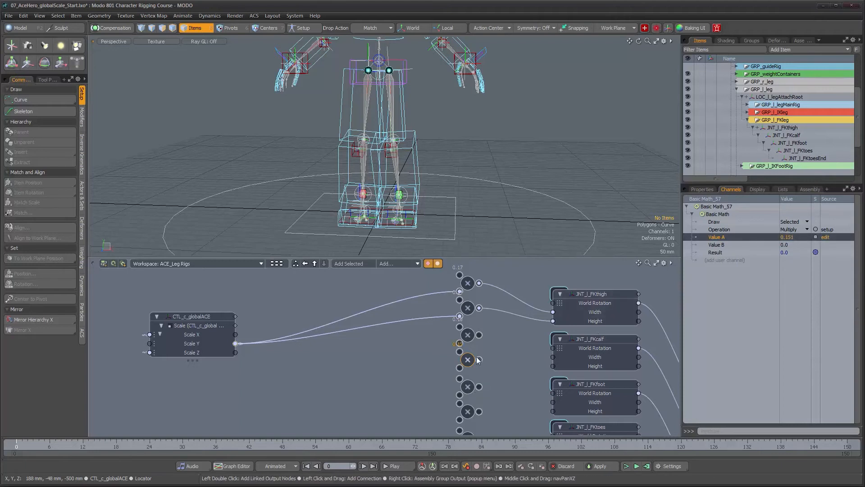
Step: Connect the global Scale Y to Value B of both calf multiply modifiers and their results to the Width and Height of JNT_l_FKcalf
left_click_drag(235, 343, 459, 367)
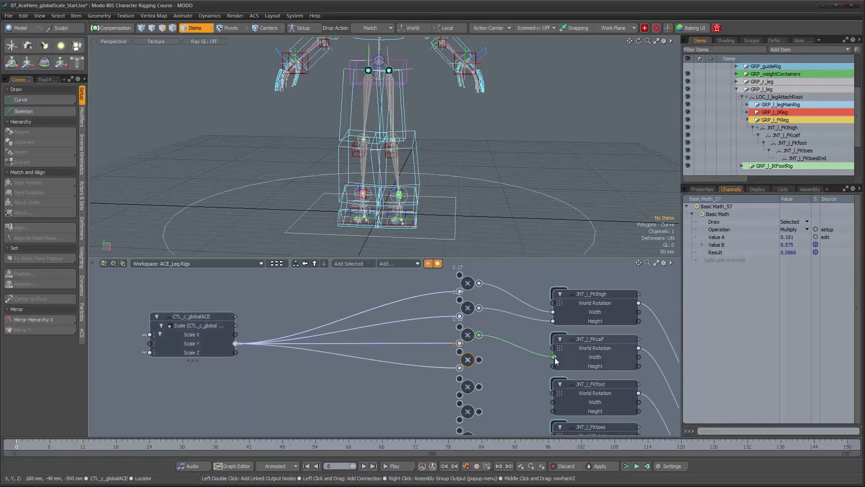
left_click_drag(479, 359, 553, 366)
left_click_drag(388, 140, 410, 102, "alt")
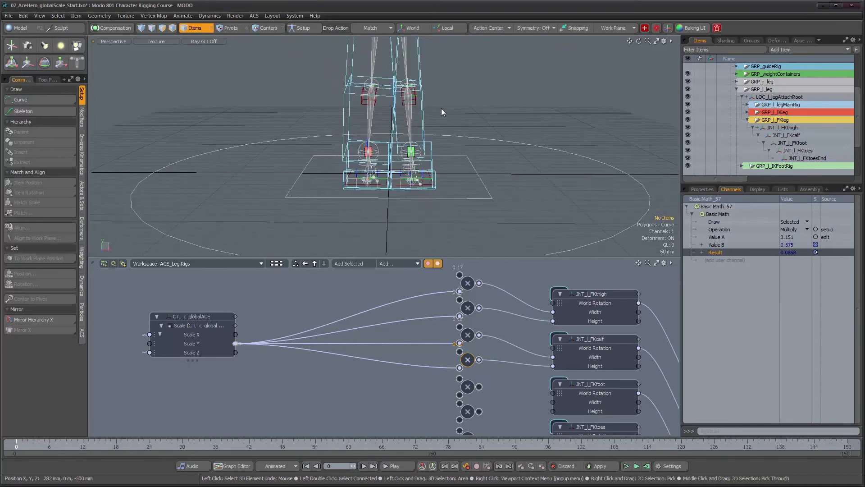
left_click_drag(488, 350, 486, 328, "alt")
left_click_drag(412, 115, 434, 205, "alt")
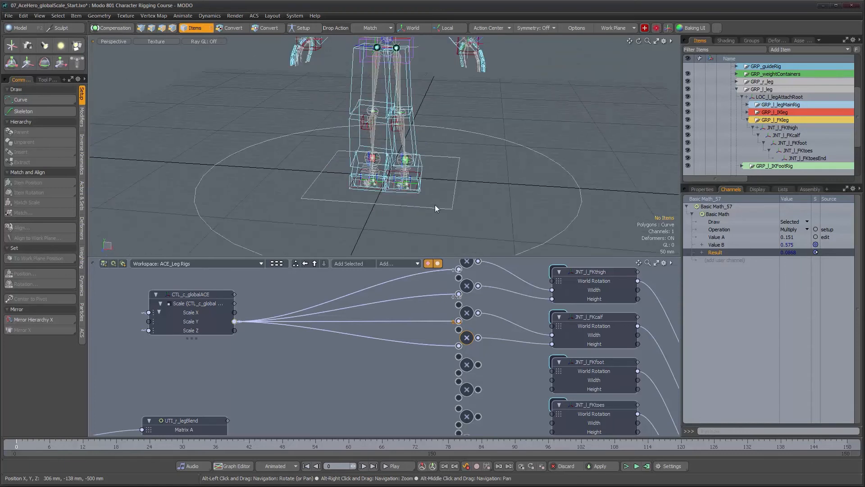
left_click_drag(512, 381, 509, 338, "alt")
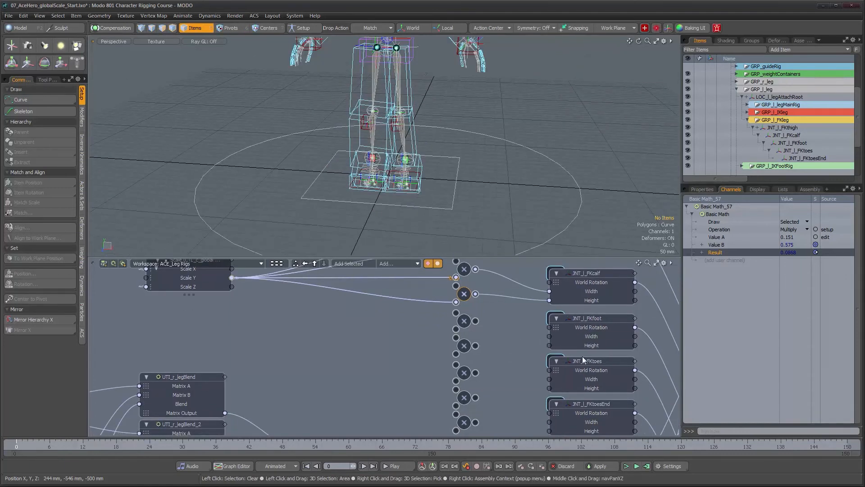
Step: Check the Width of JNT_l_FKfoot and set Value A of the fifth multiply modifier to 0.1
mouse_move(485, 199)
left_mouse_down("alt")
mouse_move(503, 202)
mouse_move(482, 201)
left_mouse_up("alt")
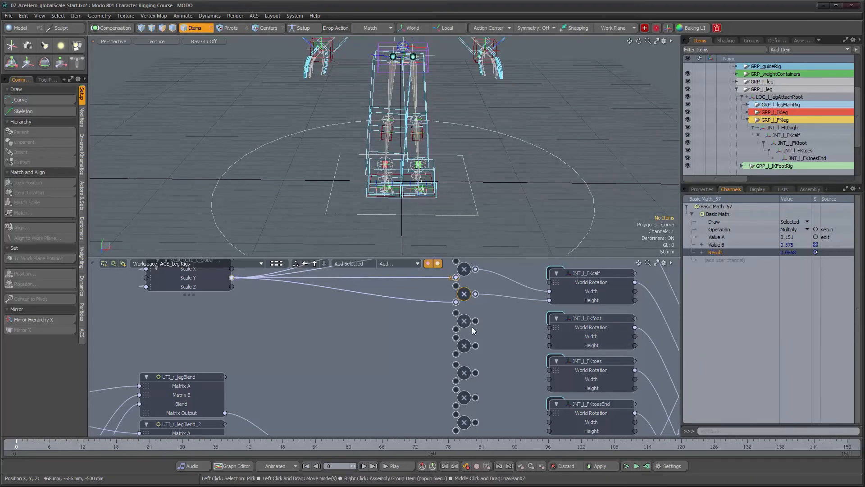
left_click(589, 336)
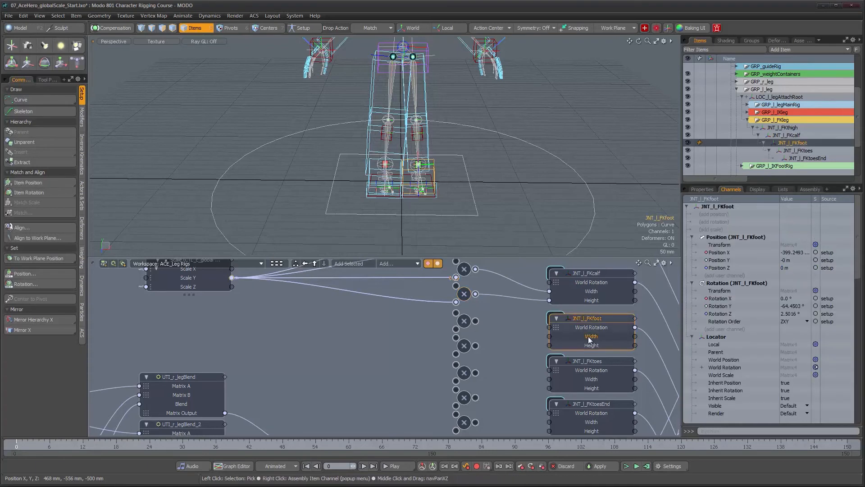
left_click(590, 336)
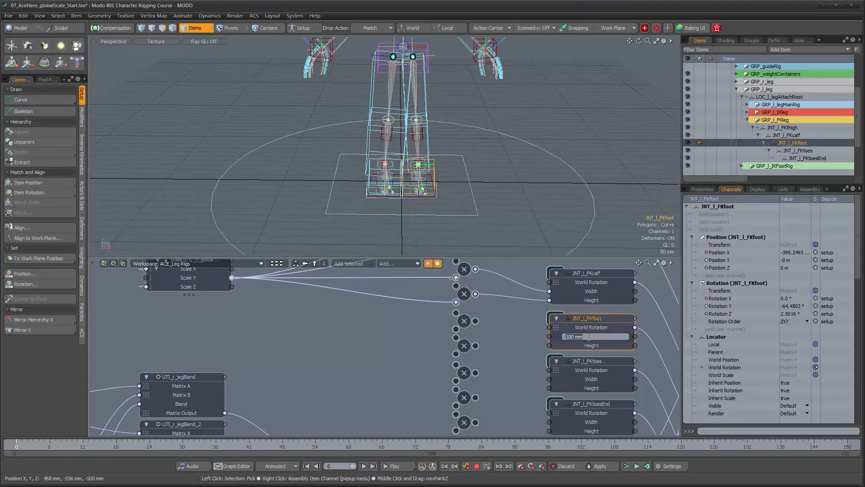
left_click(464, 322)
left_click(795, 237)
left_click(796, 238)
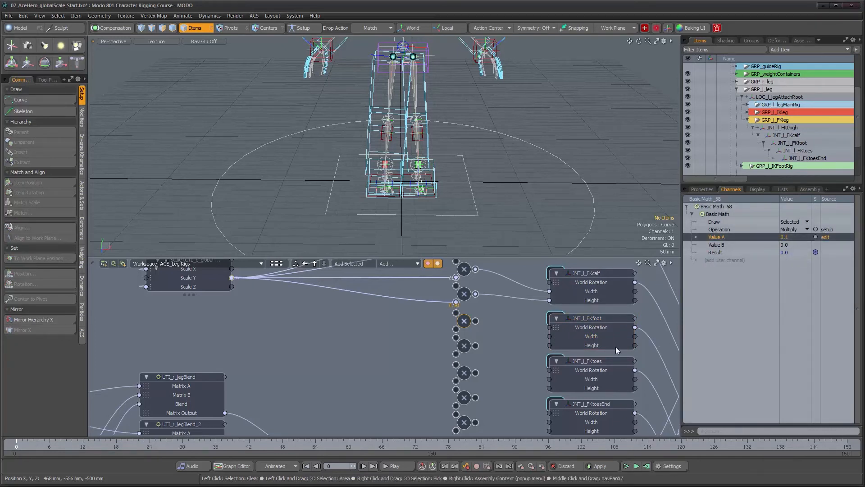
Step: Check the Height of JNT_l_FKfoot and set Value A of the sixth multiply modifier to 0.132
double_click(594, 348)
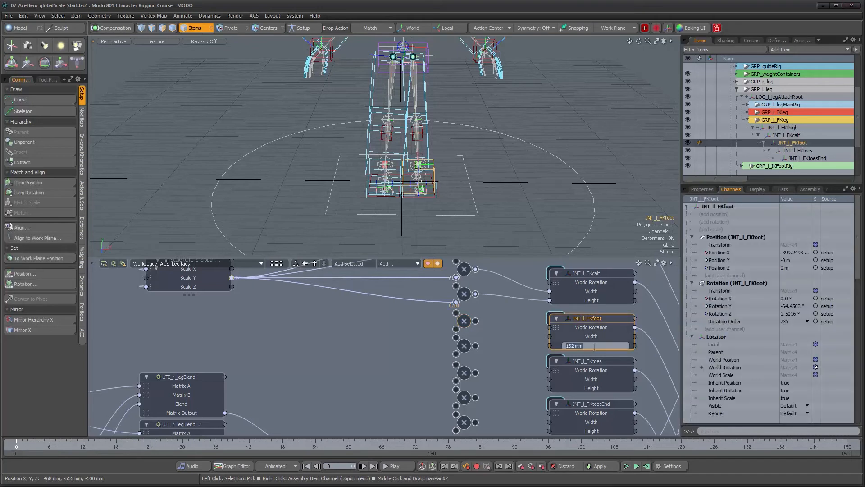
left_click(466, 346)
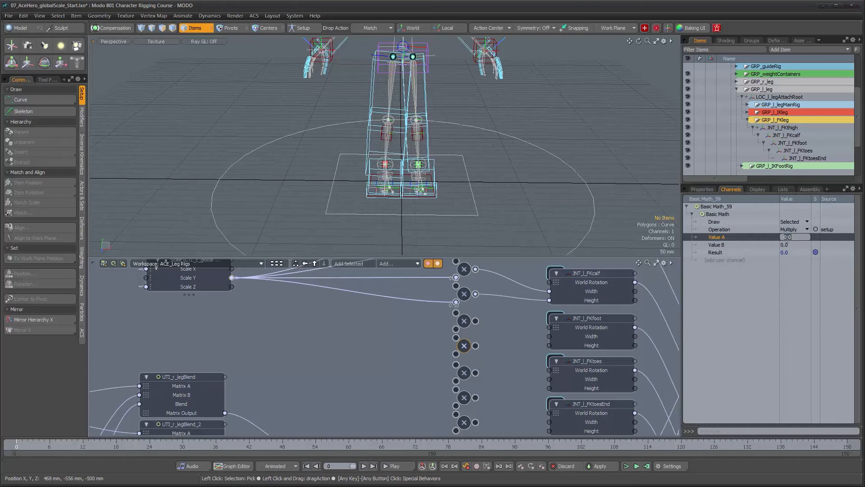
type("0.132")
key("Return")
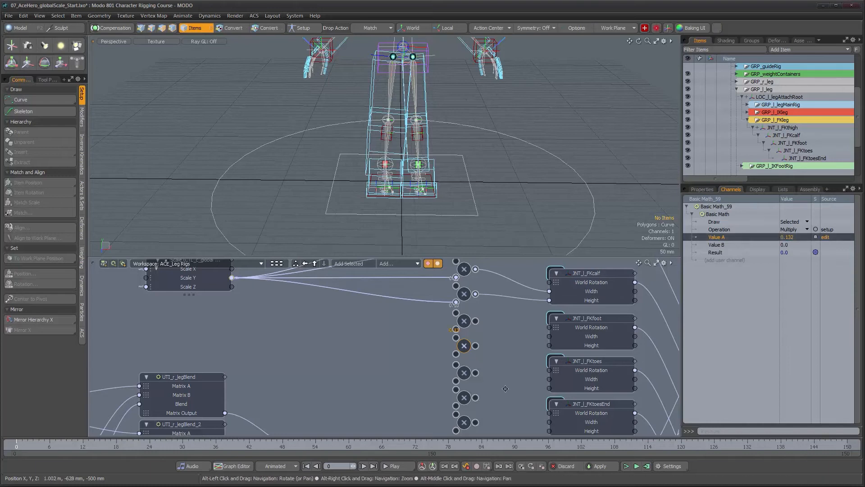
Step: Connect the global Scale Y to Value B of both foot multiply modifiers and their results to the Width and Height of JNT_l_FKfoot
middle_click_drag(470, 328, 488, 353)
left_click_drag(249, 294, 473, 345)
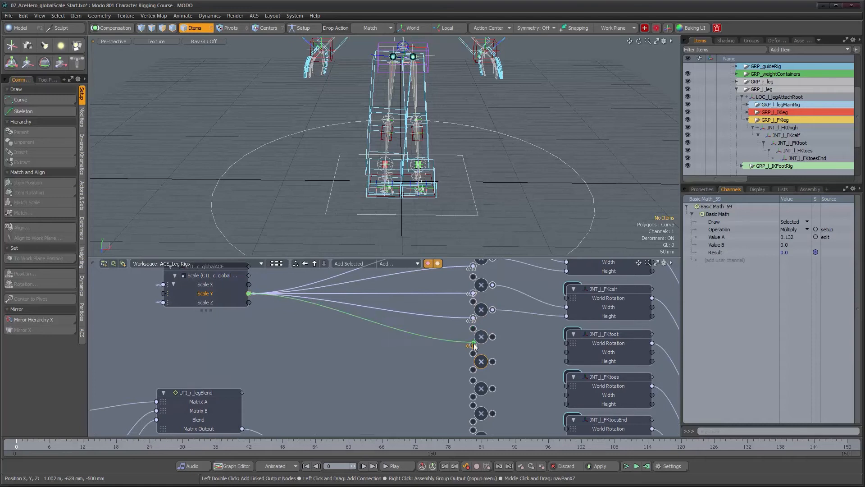
left_click_drag(249, 293, 566, 366)
Step: Check the Width of JNT_l_FKtoes and enter it in metres as Value A of the seventh multiply modifier
left_click_drag(420, 154, 415, 164, "alt")
left_click_drag(558, 380, 556, 317, "alt")
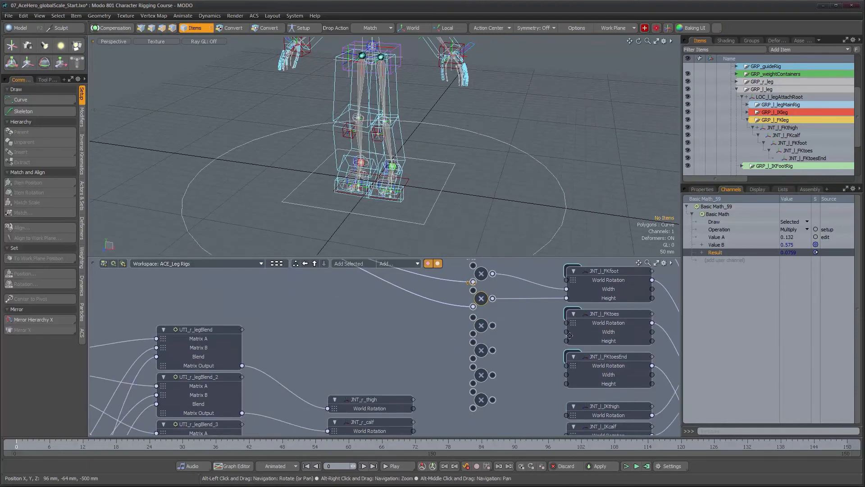
double_click(609, 332)
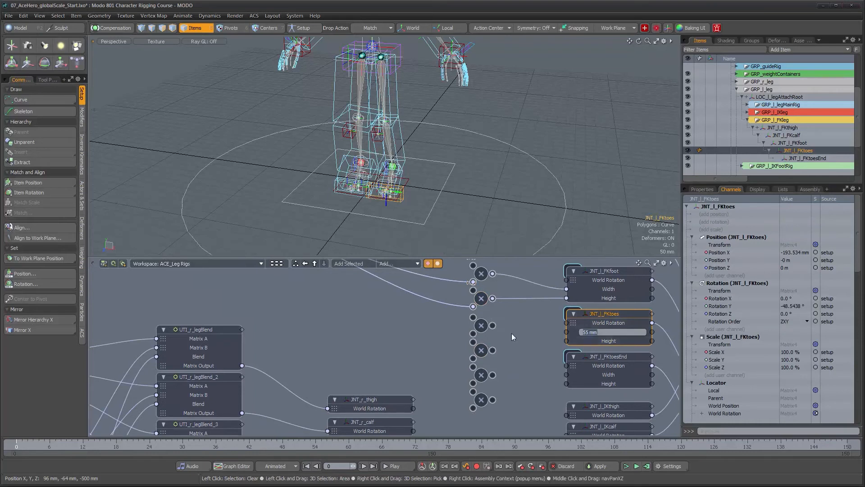
left_click(488, 331)
left_click(482, 325)
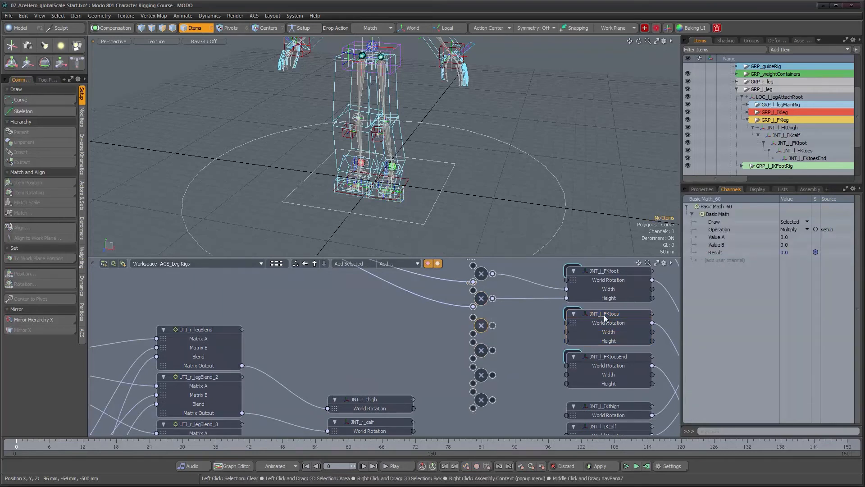
left_click(797, 238)
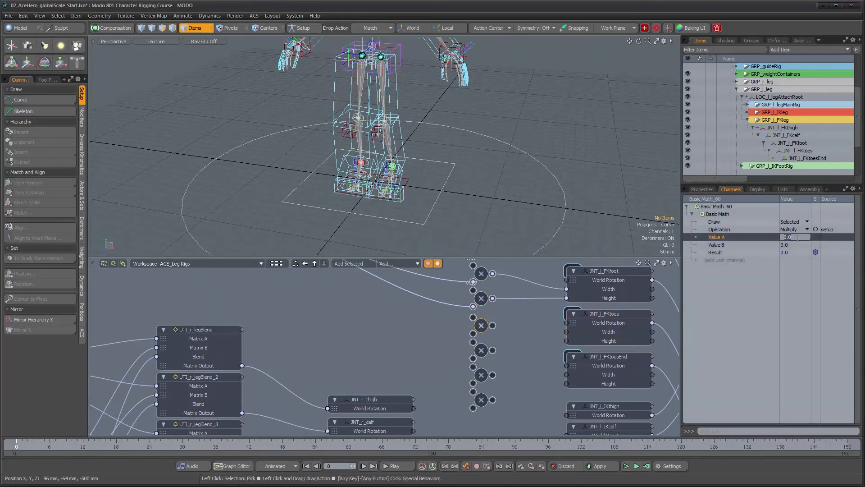
Step: Check the Height of JNT_l_FKtoes and set Value A of the eighth multiply modifier to 0.148
double_click(607, 341)
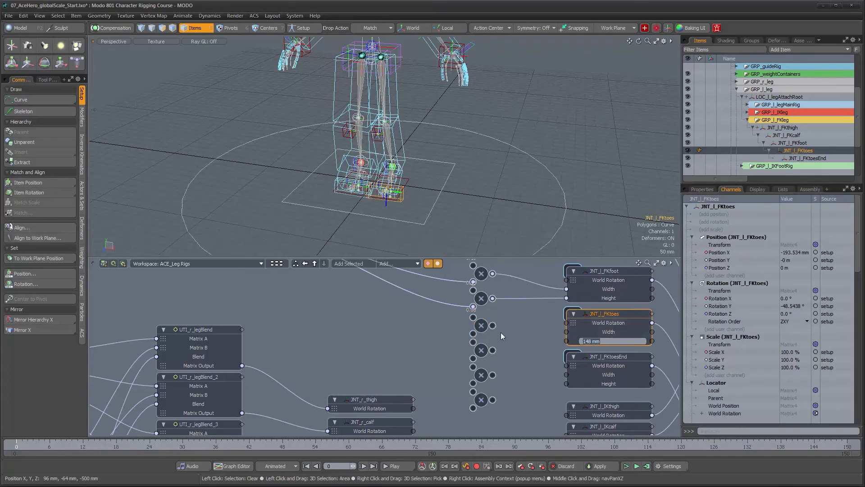
left_click(477, 328)
left_click(478, 350)
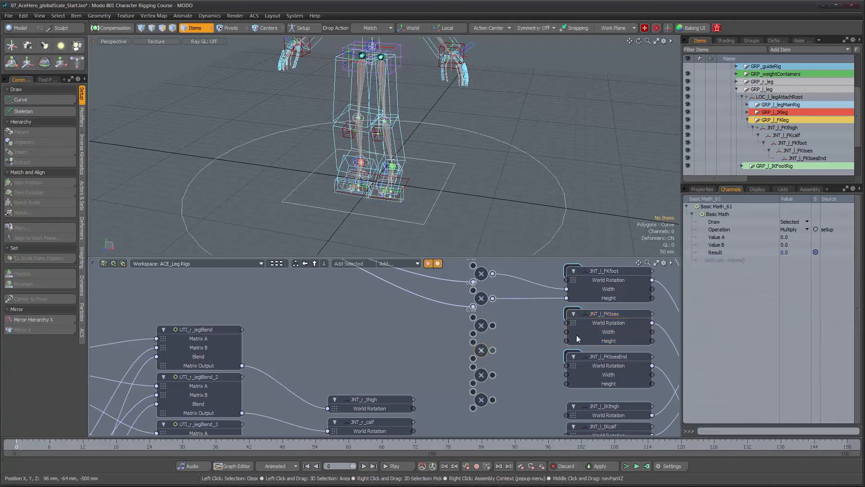
left_click(795, 237)
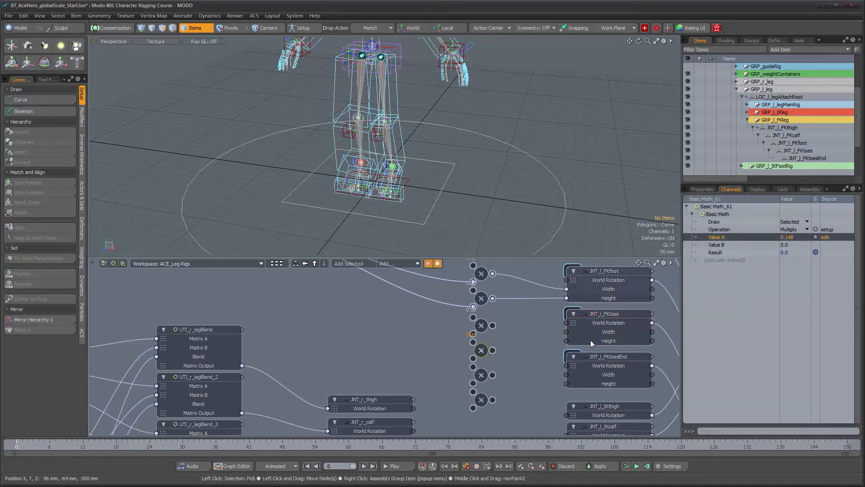
Step: Set Value A of the ninth multiply modifier to 0.0846 from the Width of JNT_l_FKtoesEnd, and compare that Width with the Height
double_click(611, 376)
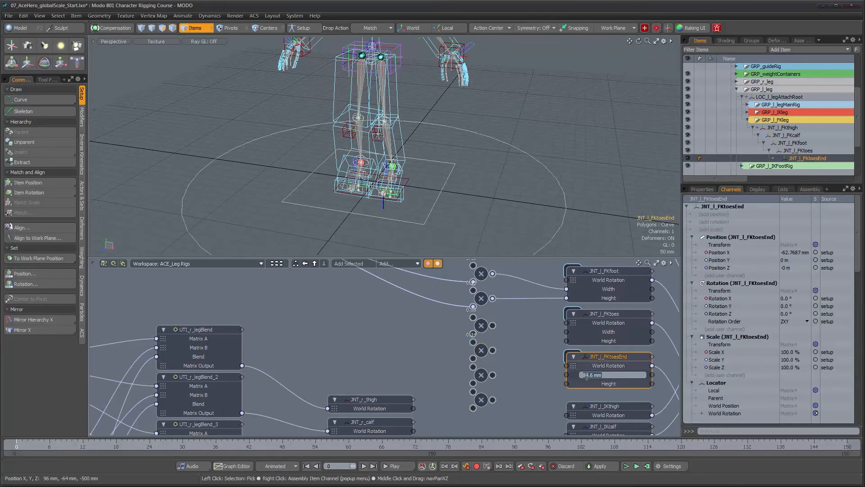
left_click(482, 374)
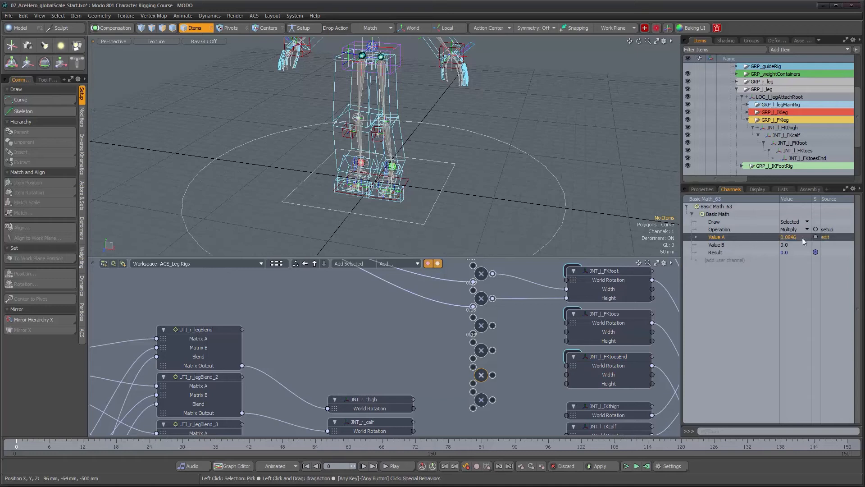
double_click(611, 384)
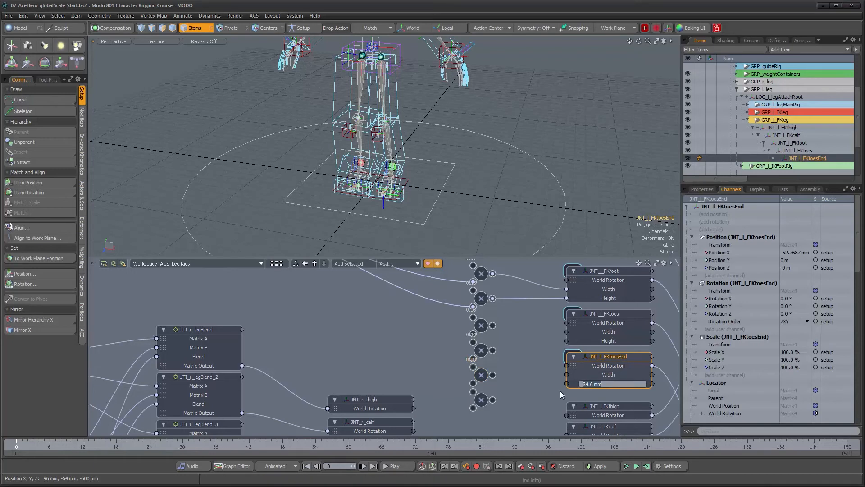
left_click(542, 393)
left_click(605, 376)
double_click(607, 377)
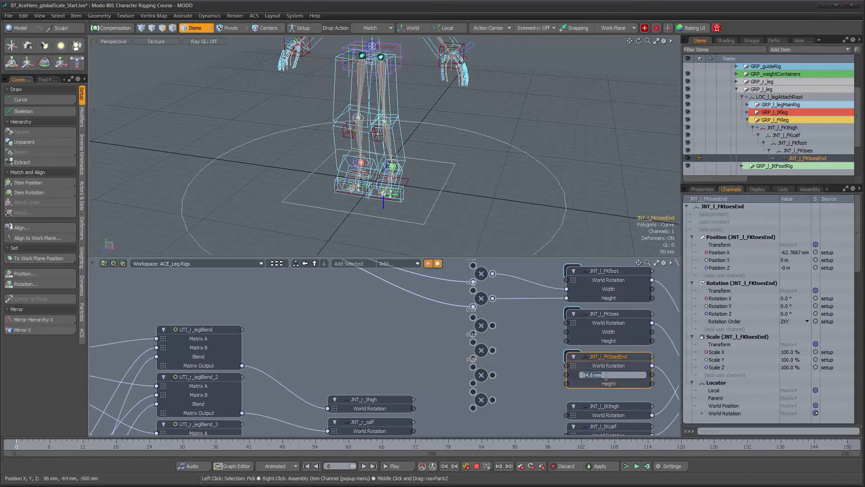
left_click(518, 382)
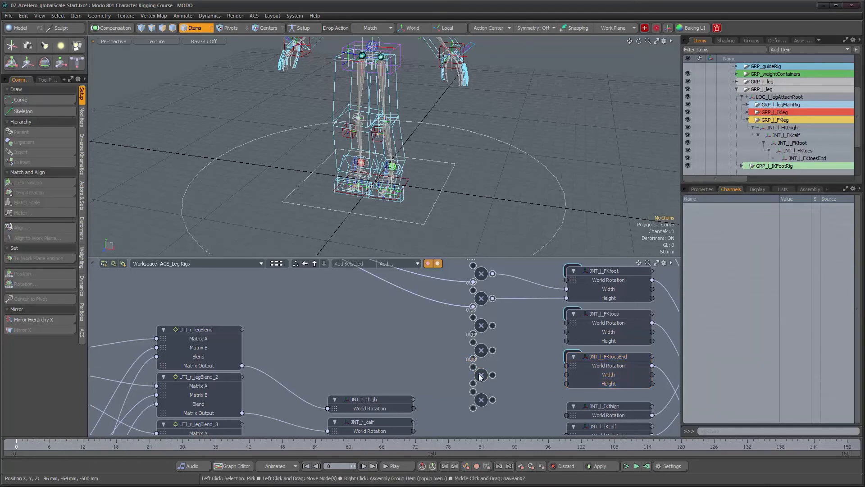
Step: Delete the spare tenth multiply modifier and connect the ninth one's result to both Width and Height of JNT_l_FKtoesEnd
left_click(481, 400)
key("Delete")
left_click_drag(494, 388, 569, 385)
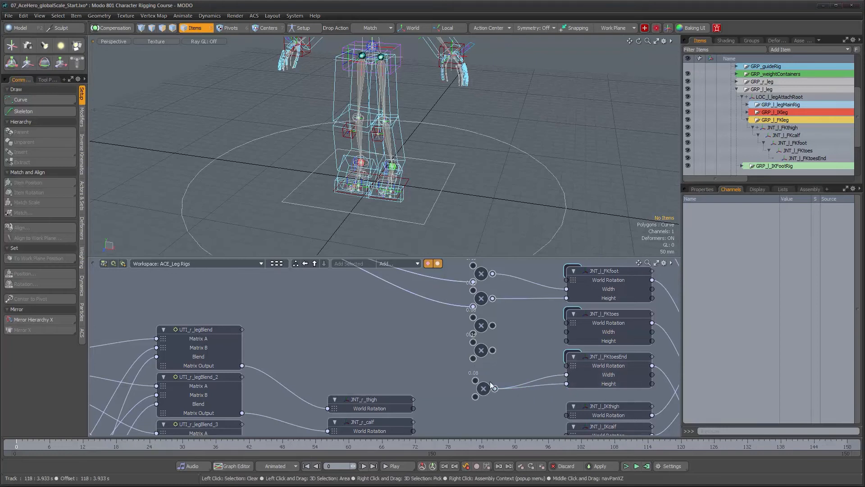
Step: Connect the global Scale Y to Value B of the last three multiply modifiers and the two toes results to the Width and Height of JNT_l_FKtoes
right_click_drag(445, 375, 389, 341, "alt")
left_click_drag(389, 340, 404, 356, "alt")
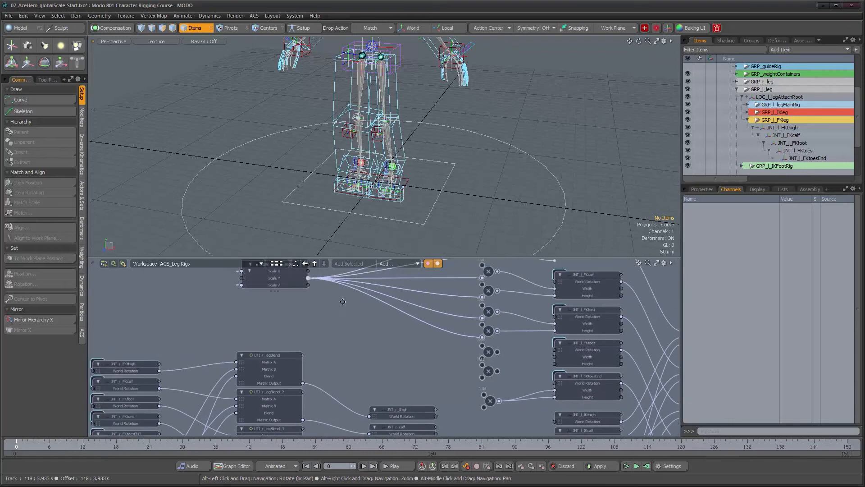
left_click_drag(308, 278, 483, 407)
left_click_drag(308, 278, 483, 380)
left_click_drag(308, 278, 548, 360)
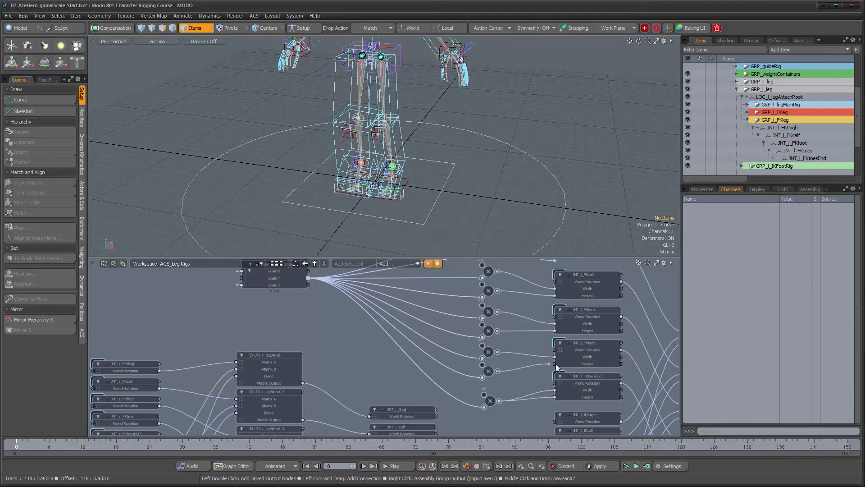
Step: Examine the scaled leg boxes and the locator shape settings of JNT_l_FKcalf, including the driven link Width and its channel options
left_click_drag(442, 221, 420, 188, "alt")
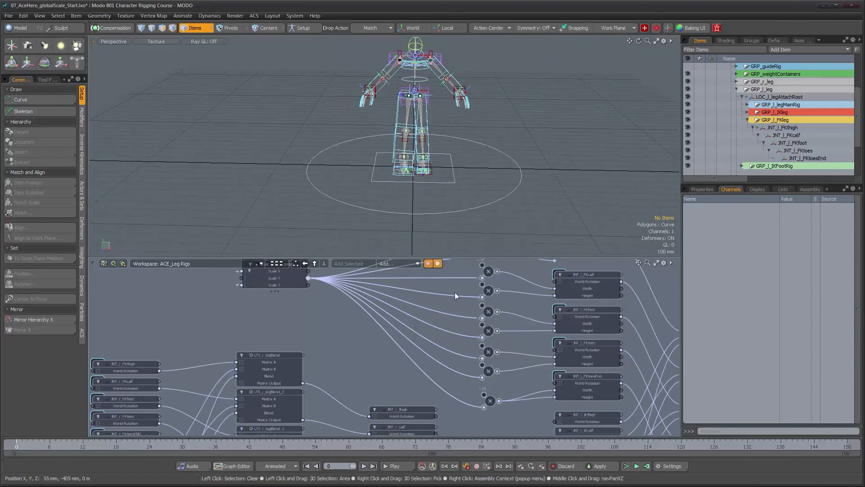
right_click_drag(444, 175, 434, 116, "alt")
left_click_drag(478, 300, 475, 344, "alt")
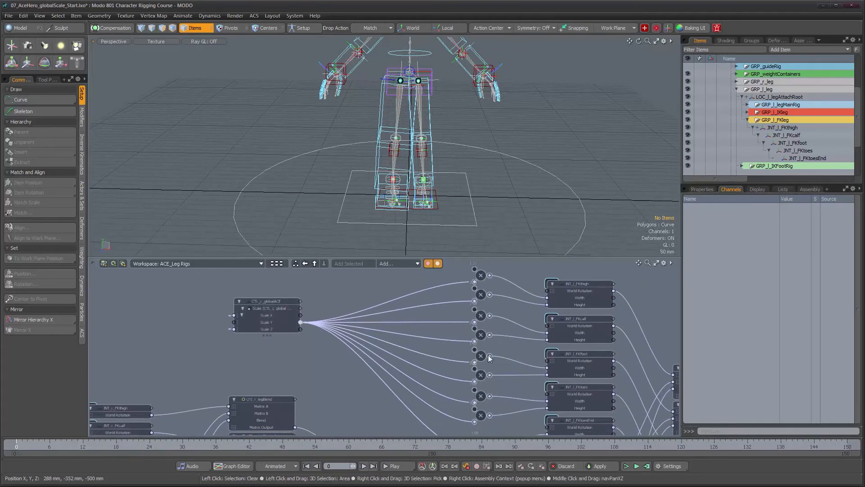
mouse_move(488, 391)
left_mouse_down("alt")
mouse_move(491, 377)
mouse_move(491, 385)
left_mouse_up("alt")
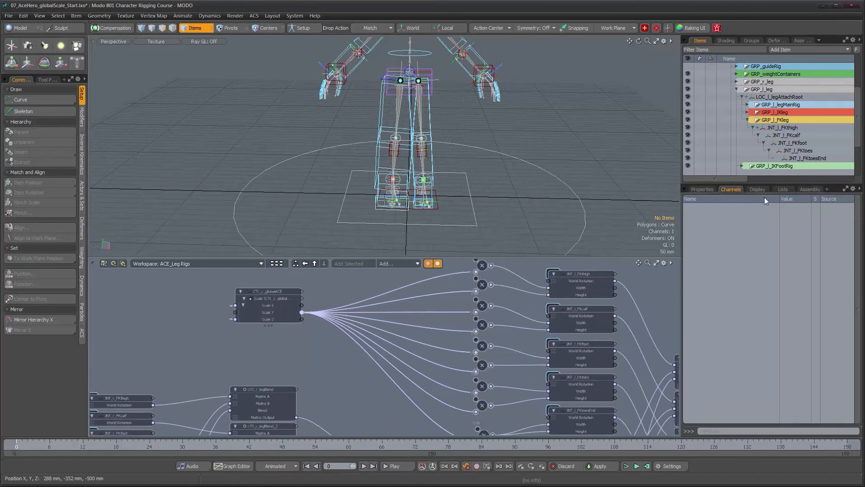
left_click(757, 189)
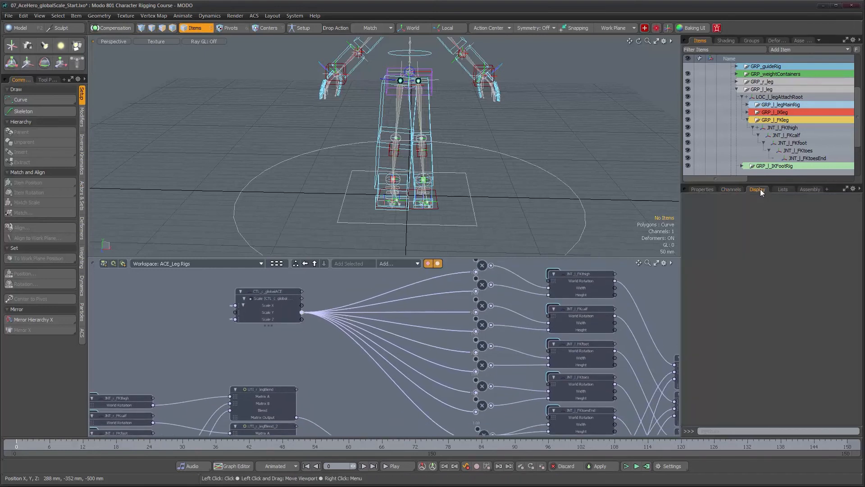
left_click(432, 155)
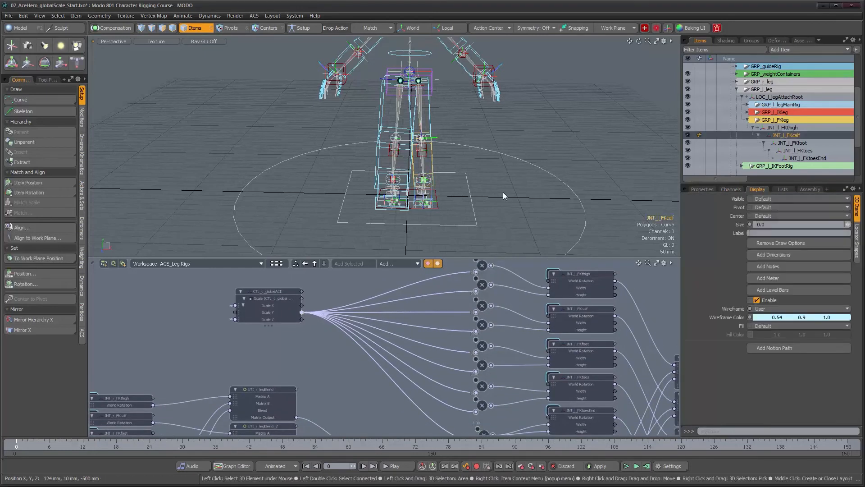
left_click(856, 241)
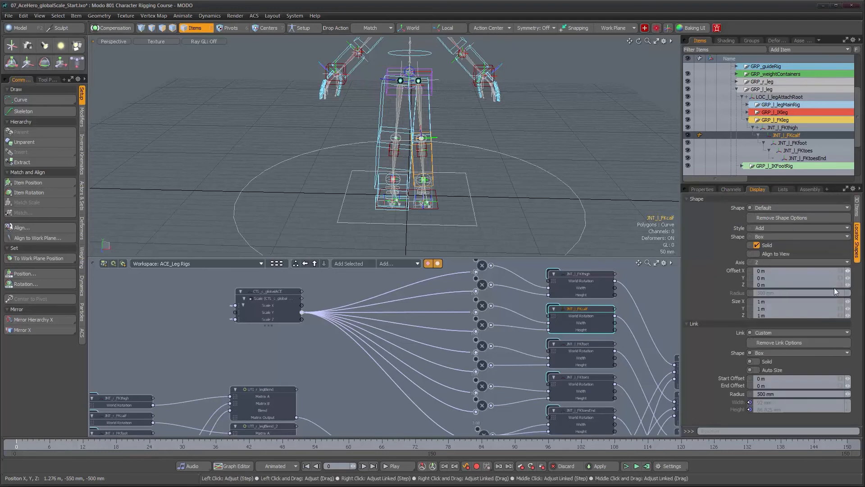
left_click(749, 402)
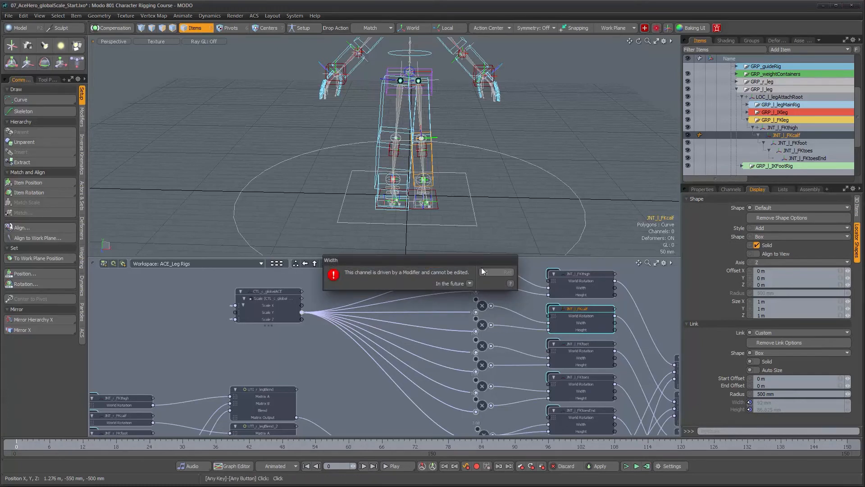
left_click(493, 271)
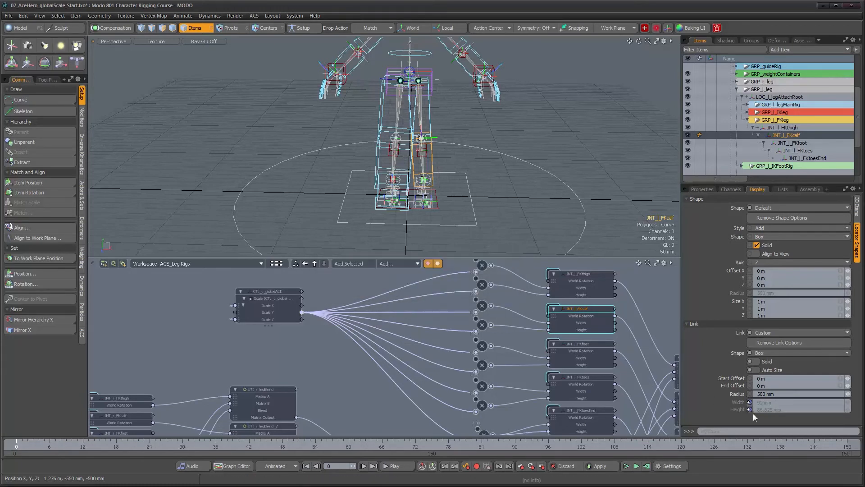
right_click(738, 403)
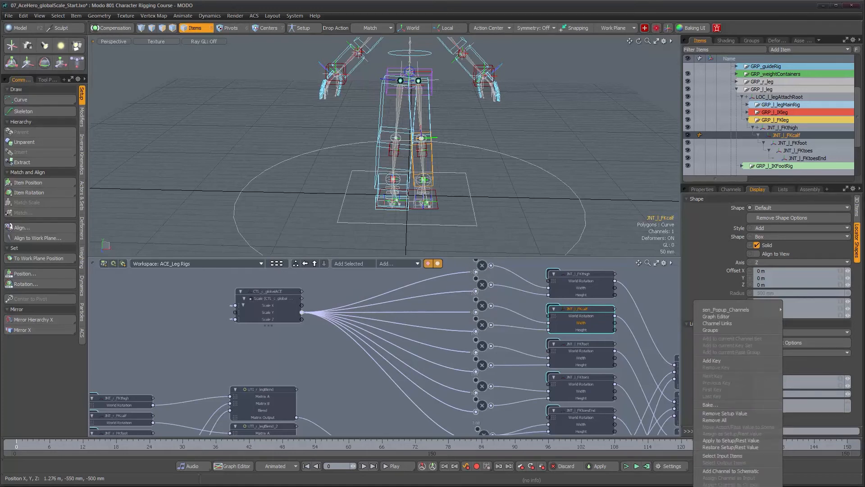
left_click(587, 6)
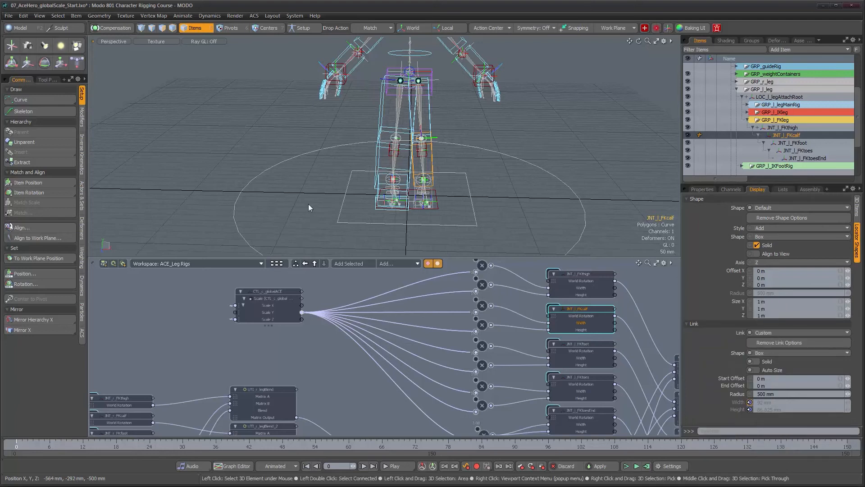
Step: Select the five right FK leg joint nodes, from thigh to toes end, in the leg rig schematic
left_click_drag(459, 324, 515, 323, "alt")
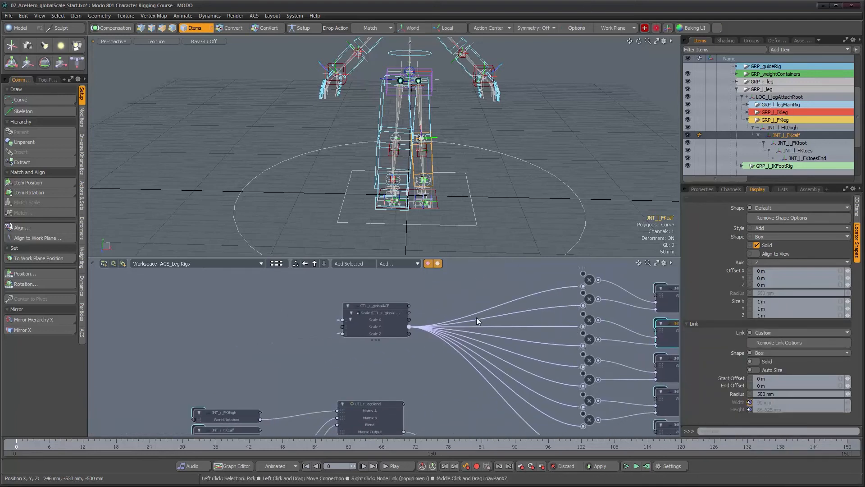
left_click_drag(465, 332, 532, 297, "alt")
scroll(458, 336, "down", 2)
left_click_drag(415, 331, 469, 288, "alt")
left_click_drag(337, 302, 380, 386)
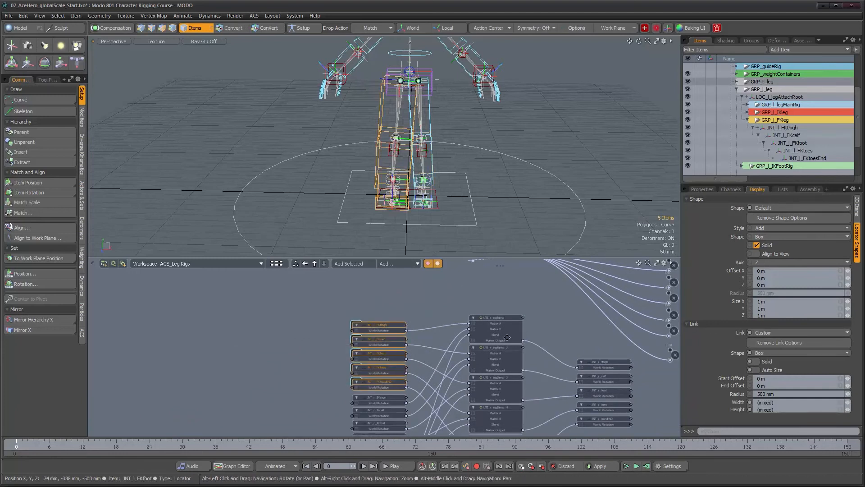
Step: Clear the joint selection and examine the control boxes of both FK legs and the leg rig schematic's layout
left_click_drag(483, 293, 523, 344, "alt")
left_click_drag(538, 288, 173, 288)
left_click_drag(380, 343, 179, 346, "alt")
left_click_drag(240, 405, 465, 362, "alt")
right_click_drag(404, 338, 434, 339, "alt")
left_click_drag(433, 340, 503, 342, "alt")
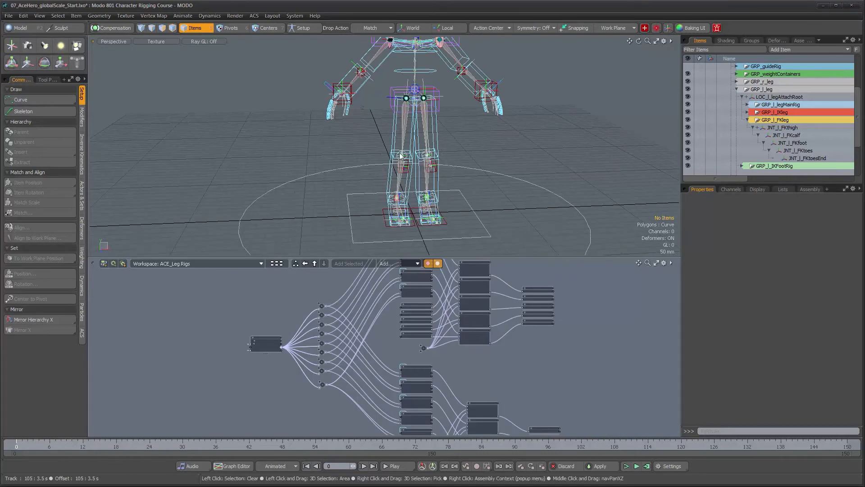
left_click_drag(368, 154, 334, 165, "alt")
scroll(359, 158, "up", 3)
left_click_drag(410, 161, 421, 162, "alt")
scroll(421, 162, "down", 1)
left_click_drag(411, 193, 481, 191, "alt")
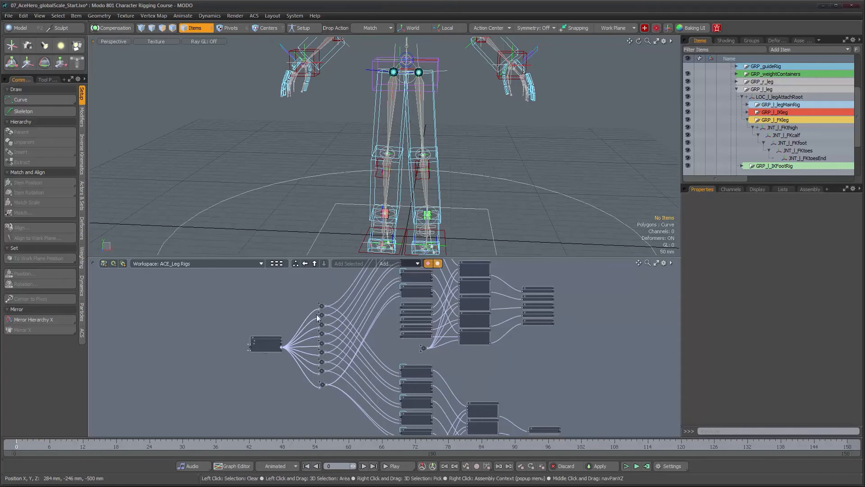
Step: Examine in an enlarged schematic how the multiply modifiers link the global Scale Y to the Width and Height of the FK leg joints
key("ctrl+space")
right_click_drag(388, 235, 410, 233, "alt")
left_click_drag(400, 237, 421, 253, "alt")
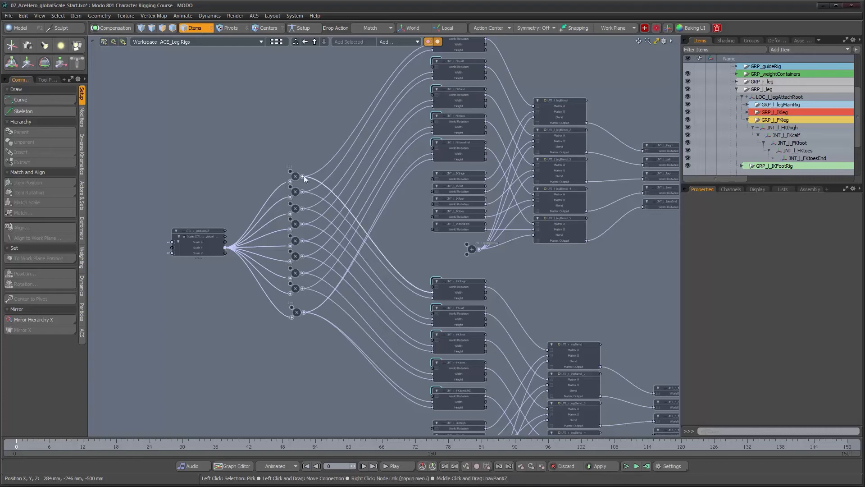
left_click_drag(298, 167, 298, 200)
right_click_drag(299, 199, 294, 170, "alt")
middle_click_drag(294, 170, 283, 325, "alt")
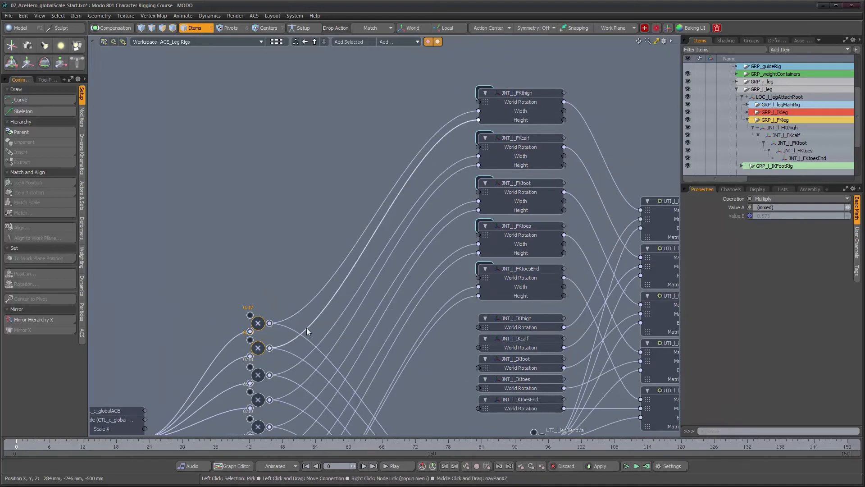
scroll(313, 347, "down", 10)
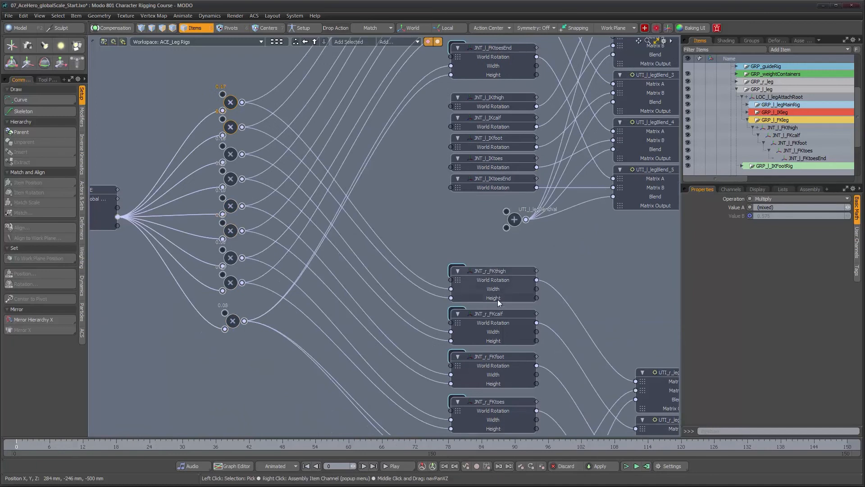
left_click_drag(410, 216, 469, 243, "alt")
scroll(469, 243, "down", 1)
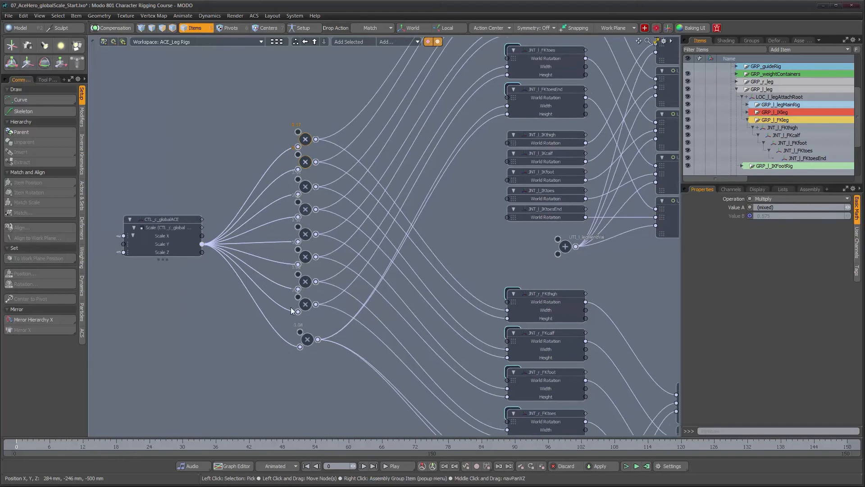
left_click_drag(368, 336, 355, 378, "alt")
left_click_drag(377, 259, 347, 323, "alt")
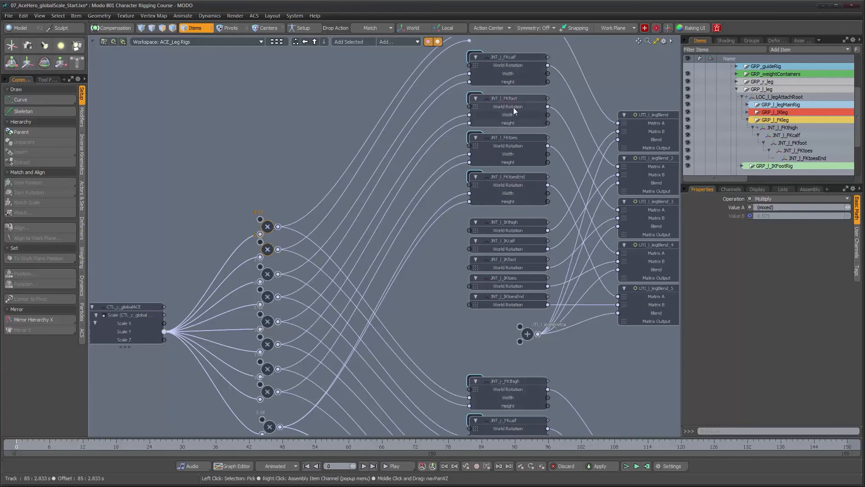
scroll(466, 355, "down", 3)
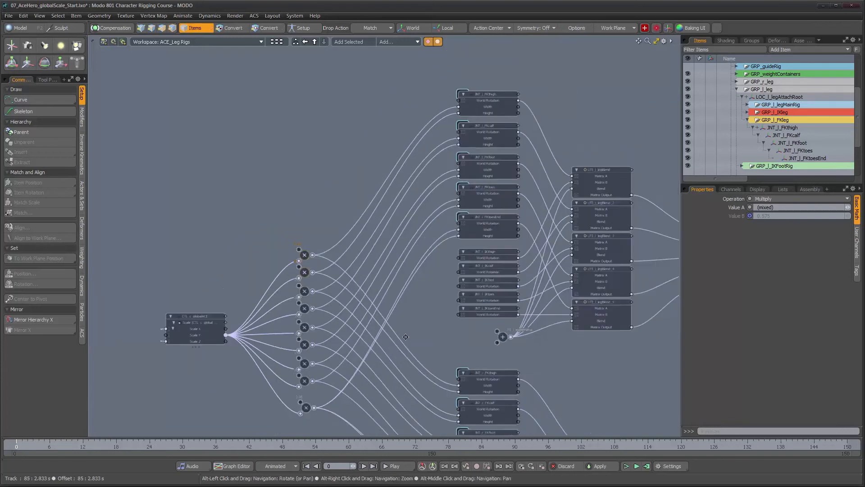
Step: Test the rig by scaling CTL_c_globalACE up to about 121%, and reset its Scale Y to 100%
key("KP_0")
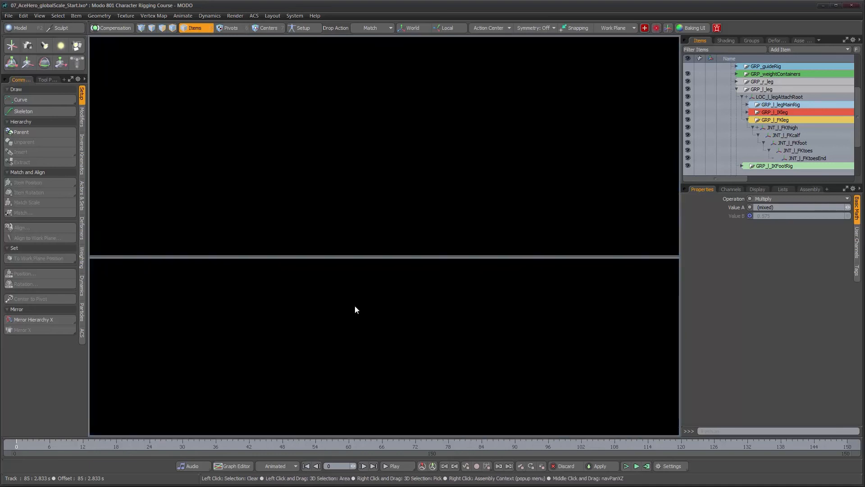
scroll(429, 176, "down", 5)
middle_click_drag(424, 177, 398, 188, "alt")
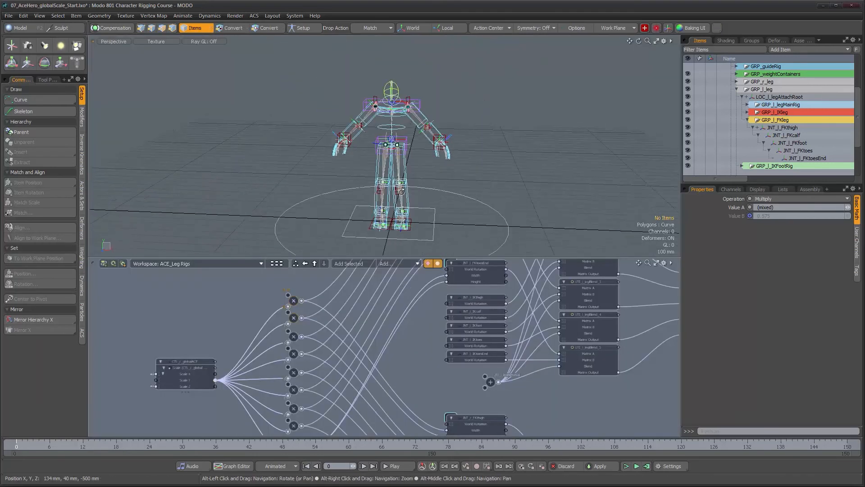
left_click(431, 236)
right_click_drag(413, 225, 409, 215, "alt")
key("y")
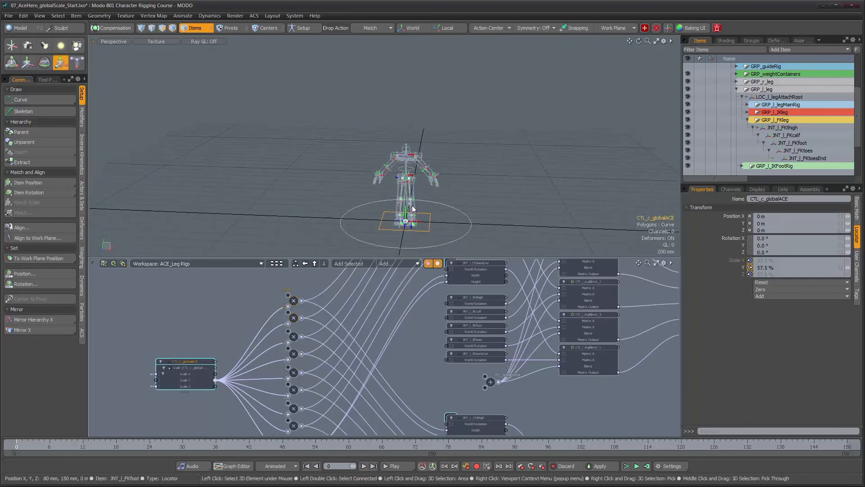
mouse_move(406, 179)
left_mouse_down()
mouse_move(407, 84)
mouse_move(407, 205)
mouse_move(406, 160)
mouse_move(407, 167)
left_mouse_up()
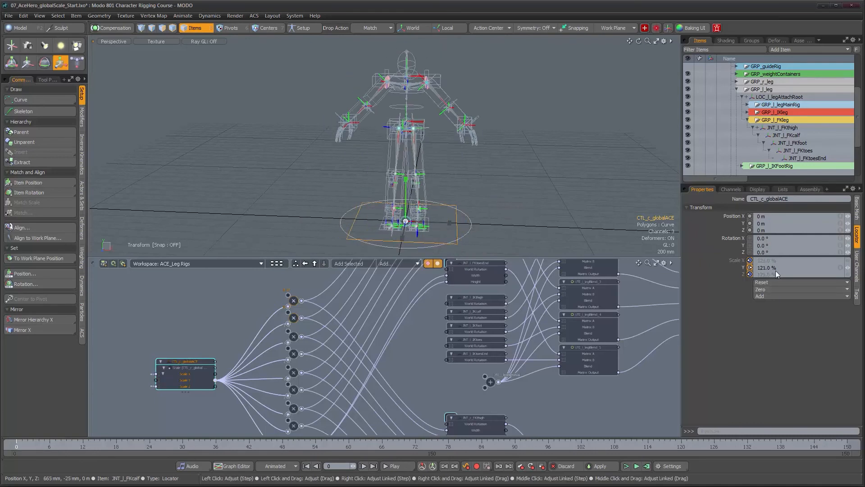
key("Return")
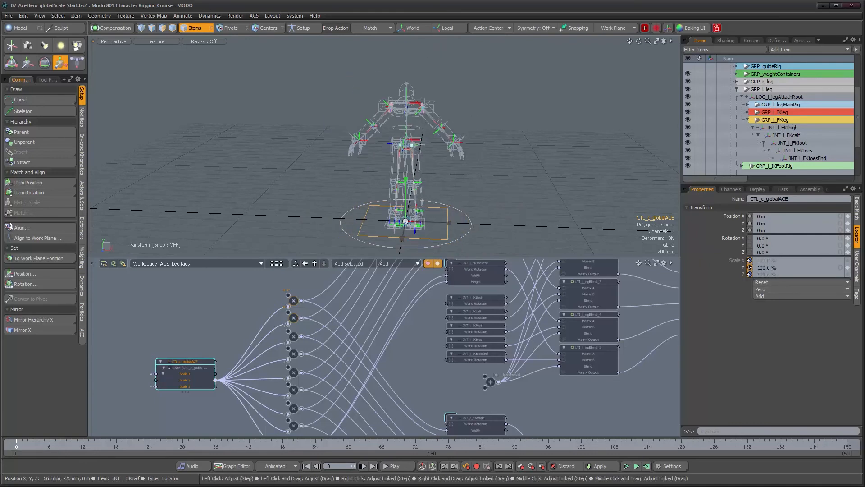
left_click_drag(381, 177, 397, 178, "alt")
right_click_drag(398, 179, 397, 180, "alt")
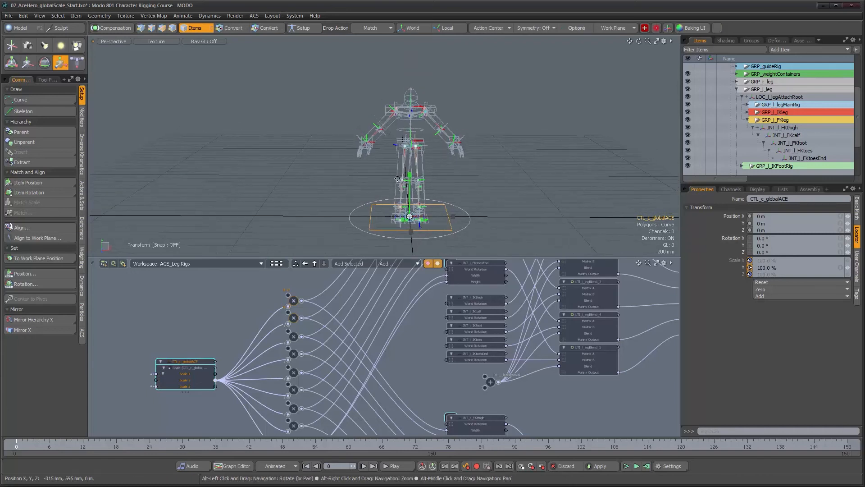
key("space")
Step: Open a separate item list and the scene's groups beside an enlarged perspective view, and hide the members of the ACE_hidden group
left_click_drag(397, 180, 381, 278, "alt")
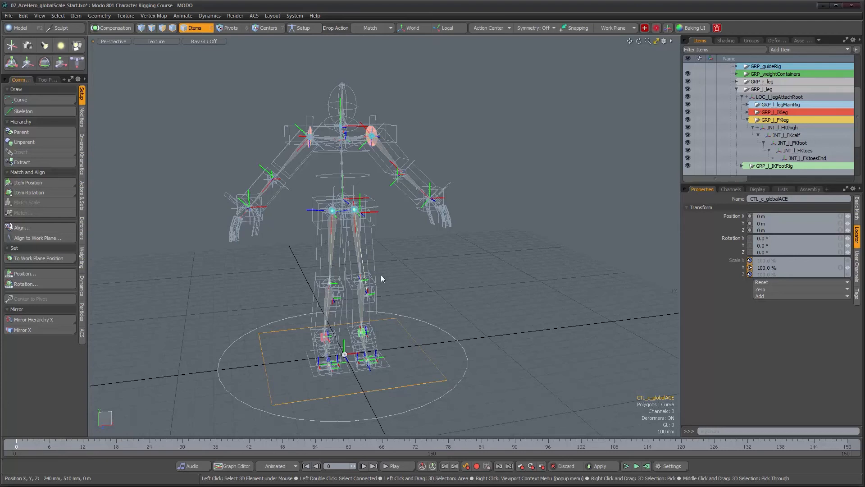
key("F7")
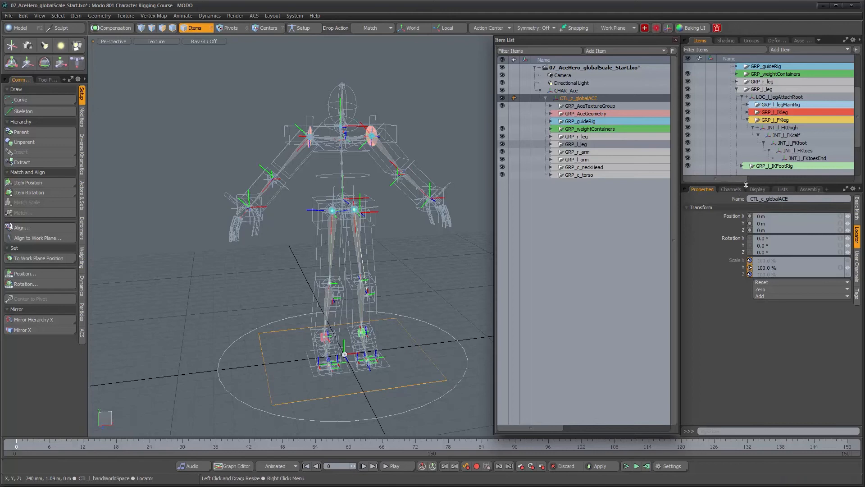
left_click_drag(753, 349, 752, 360)
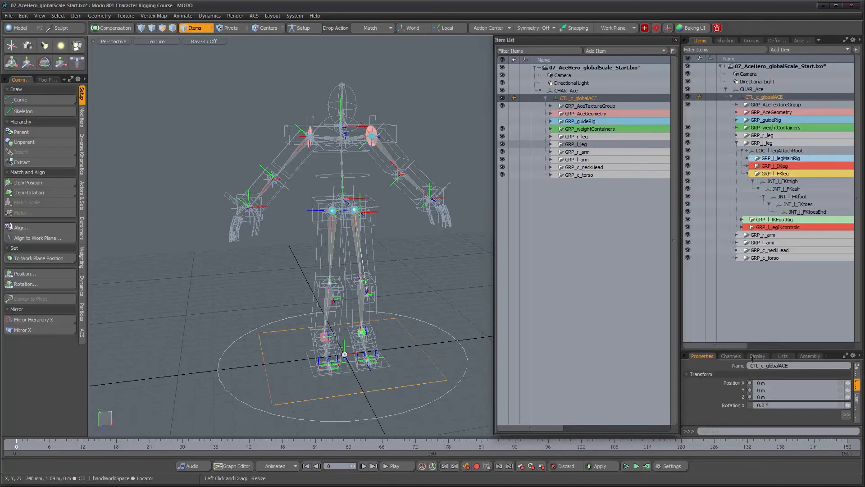
left_click(751, 41)
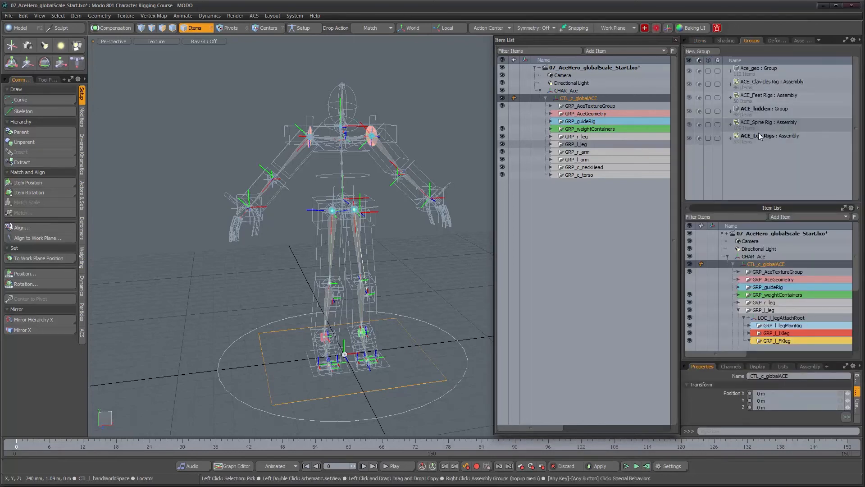
left_click(760, 111)
left_click(689, 111)
Step: Inspect the rig's legs, hips, torso and arms for helper items that should not be displayed
left_click_drag(329, 212, 298, 239, "alt")
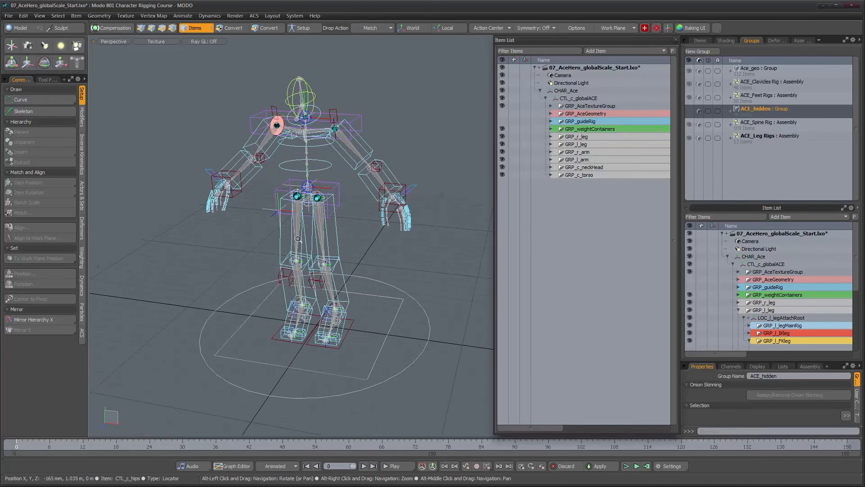
right_click_drag(299, 239, 337, 240, "alt")
left_click_drag(337, 239, 353, 253, "alt")
left_click_drag(317, 164, 293, 204, "alt")
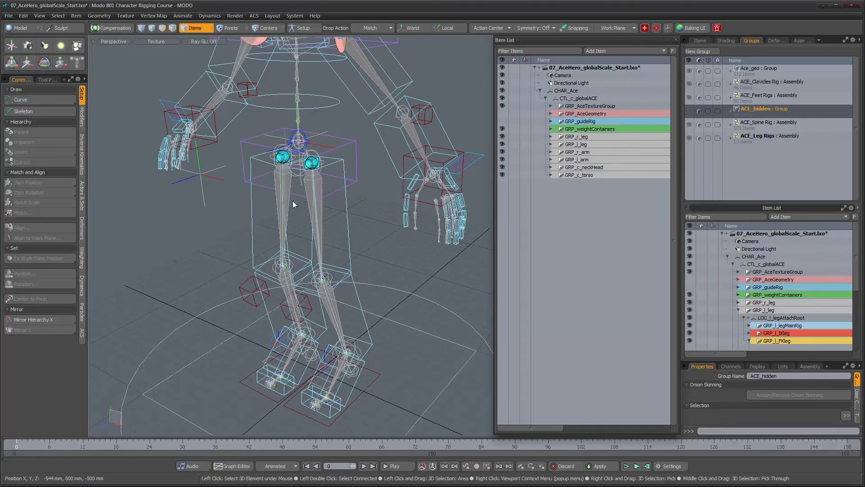
left_click_drag(293, 204, 307, 218, "alt")
right_click_drag(307, 217, 291, 266, "alt")
middle_click_drag(310, 269, 311, 207, "alt")
right_click_drag(311, 207, 310, 274, "alt")
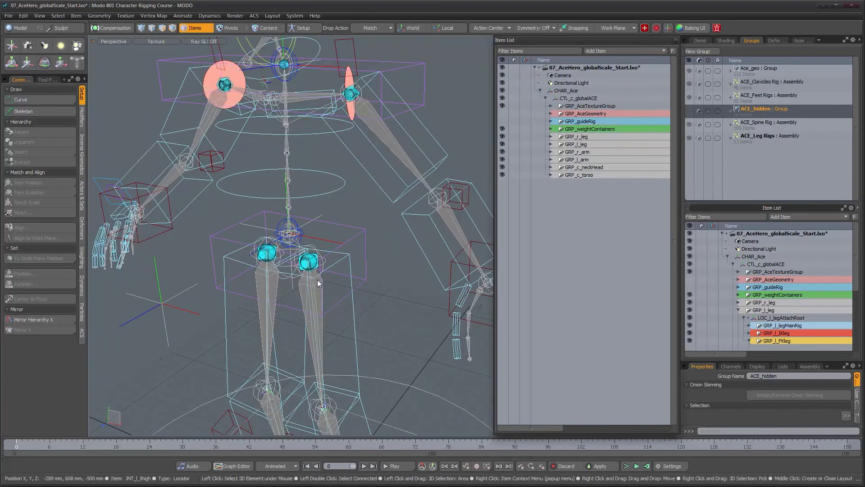
left_click_drag(309, 273, 324, 255, "alt")
middle_click_drag(325, 255, 323, 177, "alt")
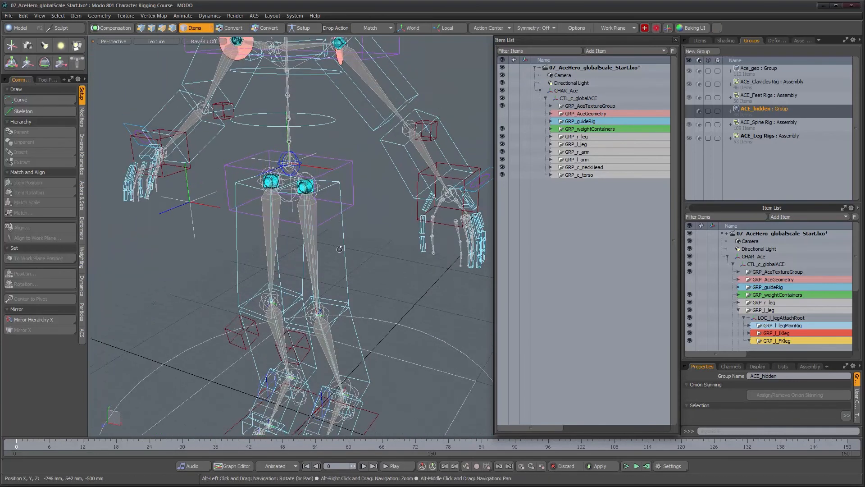
left_click_drag(325, 247, 340, 250, "alt")
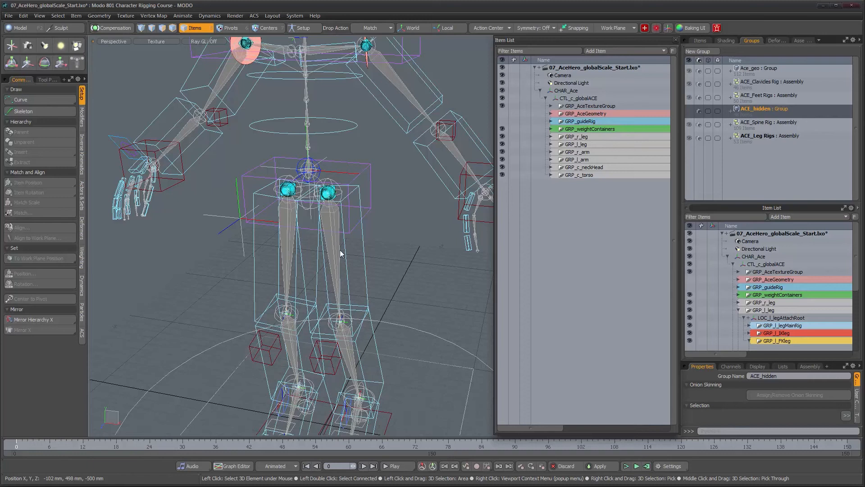
left_click_drag(340, 250, 323, 124, "alt")
mouse_move(237, 202)
left_mouse_down("alt")
mouse_move(293, 202)
mouse_move(235, 203)
left_mouse_up("alt")
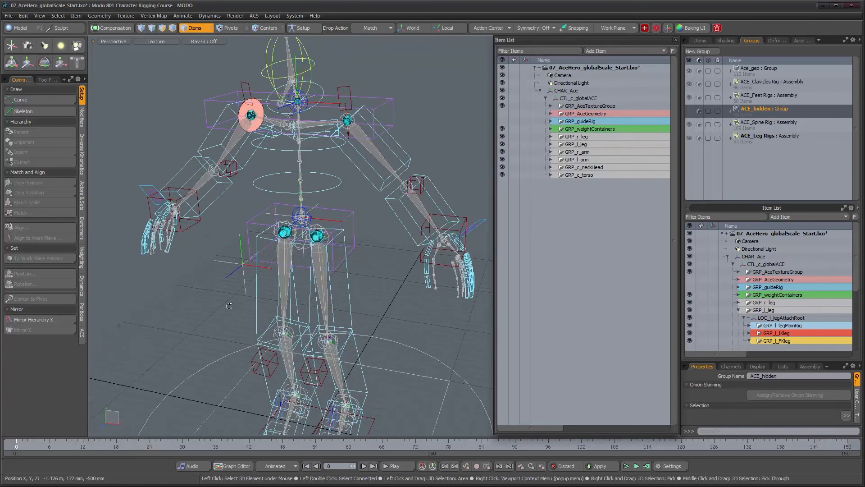
left_click_drag(149, 293, 329, 266, "alt")
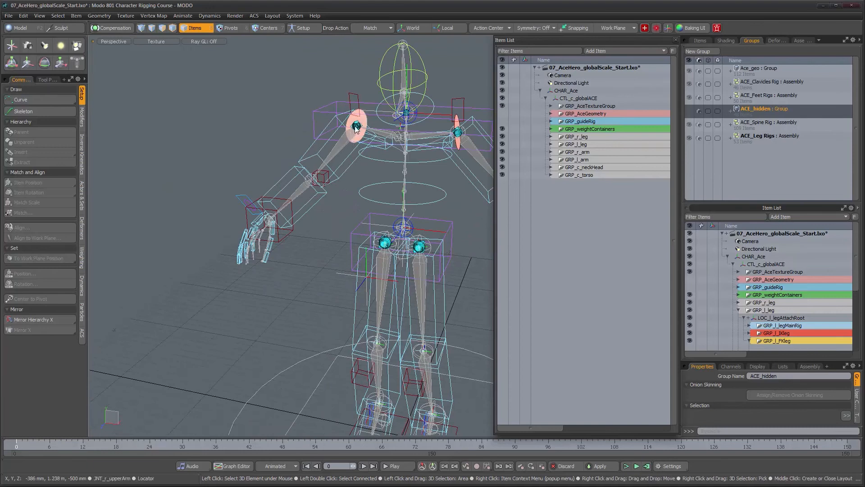
left_click_drag(351, 265, 280, 252, "alt+shift")
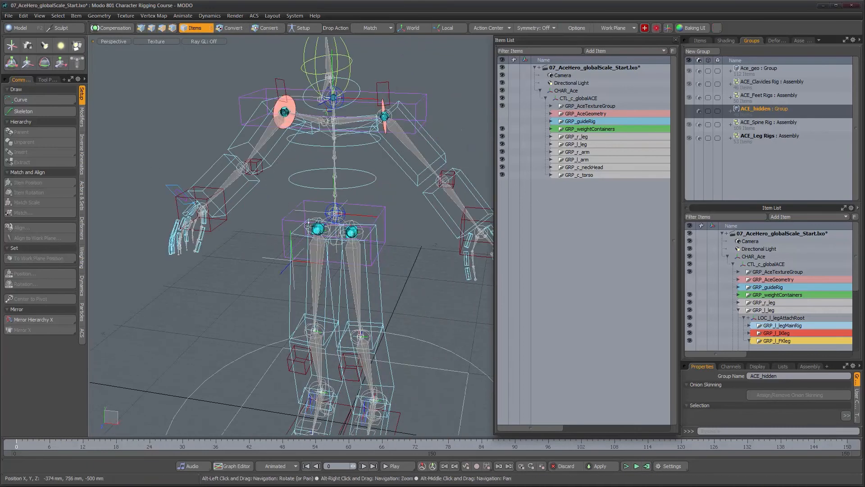
left_click_drag(297, 220, 341, 224, "alt")
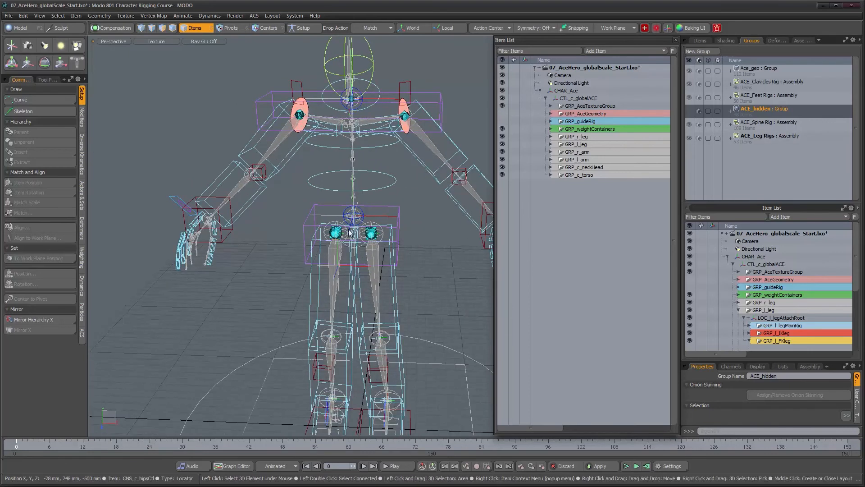
left_click_drag(421, 310, 402, 272, "alt+shift")
left_click_drag(374, 323, 366, 259, "alt+shift")
left_click_drag(366, 259, 221, 154, "alt")
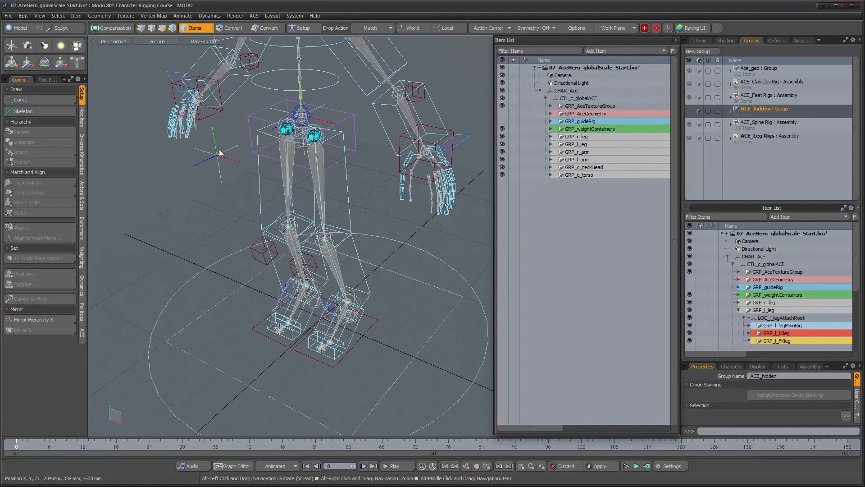
Step: Add the spine up-vector locator UPV_c_spineJoints to the ACE_hidden group
left_click(218, 157)
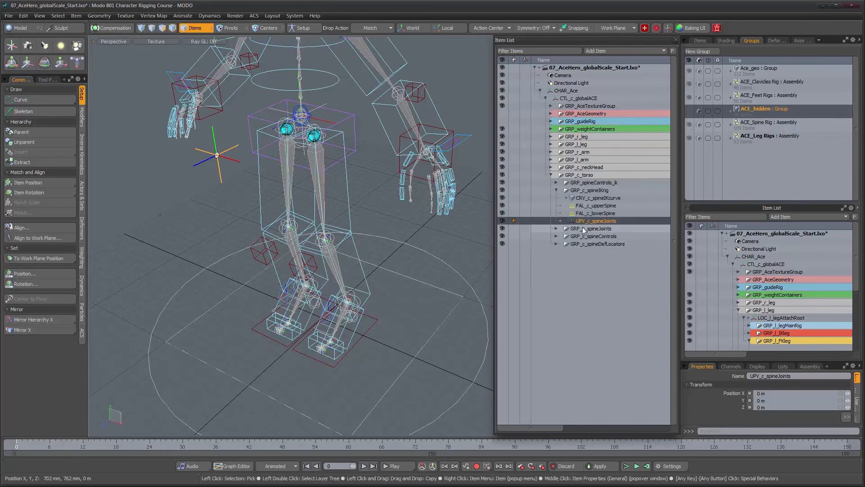
left_click_drag(316, 146, 289, 188, "alt")
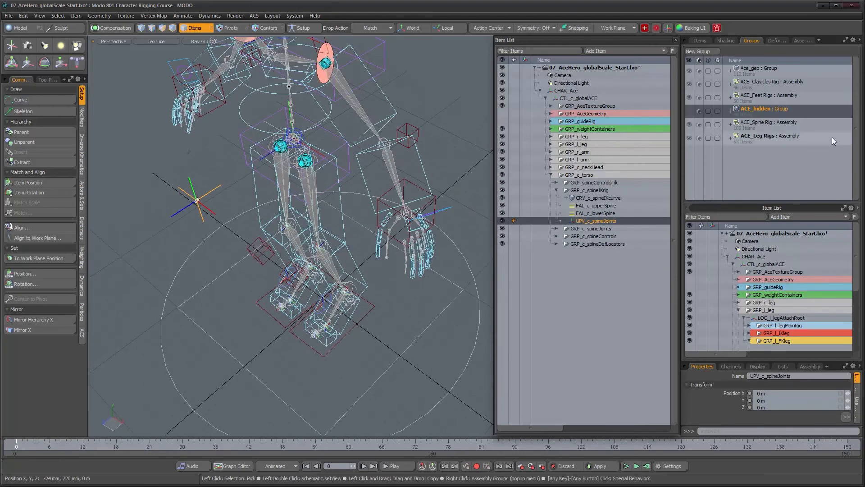
right_click(759, 112)
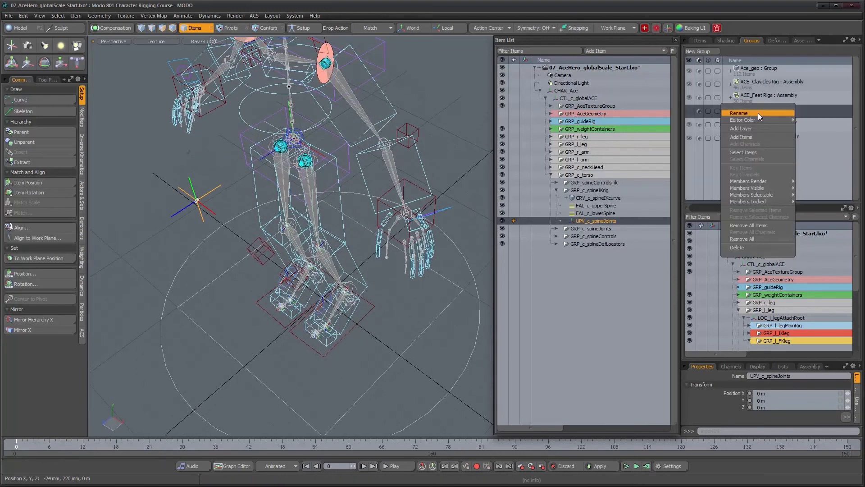
left_click(753, 137)
Step: Select the left FK calf joint JNT_l_FKcalf at the knee and inspect the lower leg controls
left_click_drag(297, 176, 316, 167, "alt")
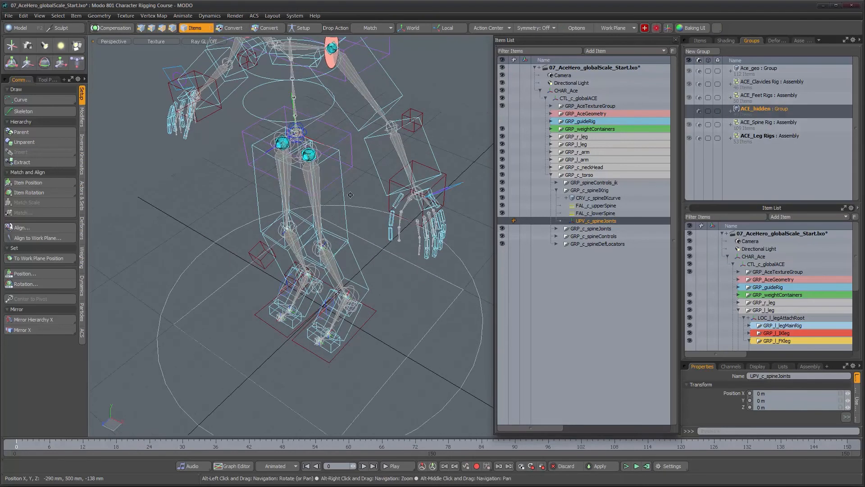
middle_click_drag(350, 195, 350, 137, "alt")
left_click_drag(301, 246, 321, 212, "alt")
right_click_drag(331, 193, 373, 213, "alt")
right_click_drag(359, 180, 349, 202, "alt")
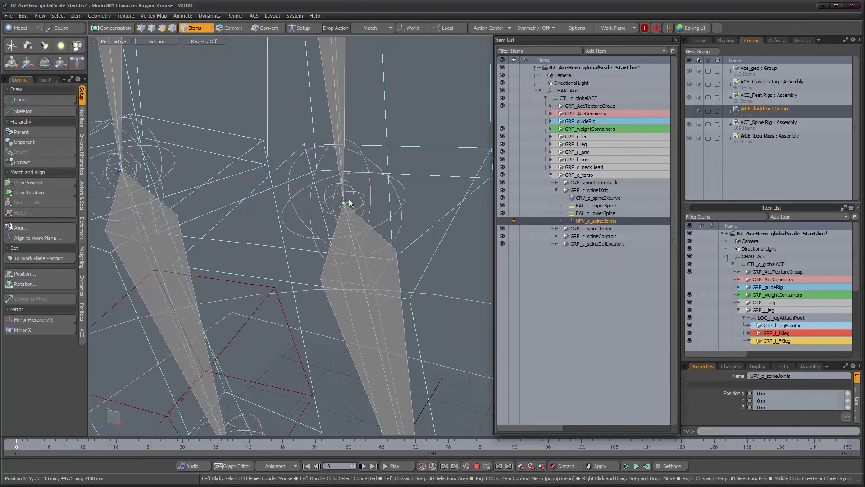
left_click(349, 206)
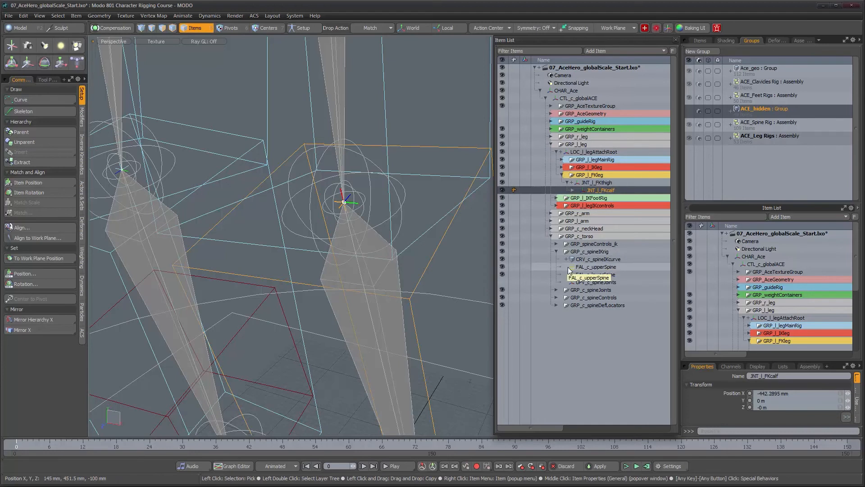
left_click_drag(404, 226, 406, 208, "alt")
right_click_drag(406, 207, 329, 203, "alt")
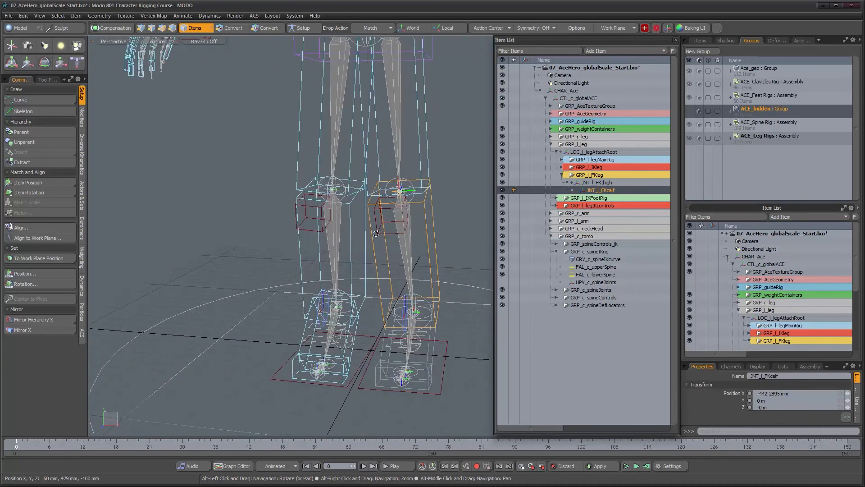
Step: Clear the joint selection and examine the knee, hip and foot controls of both legs from several angles
middle_click_drag(345, 253, 340, 196, "alt")
left_click_drag(340, 196, 394, 201, "alt")
middle_click_drag(407, 122, 383, 245, "alt")
middle_click_drag(376, 147, 358, 54, "alt")
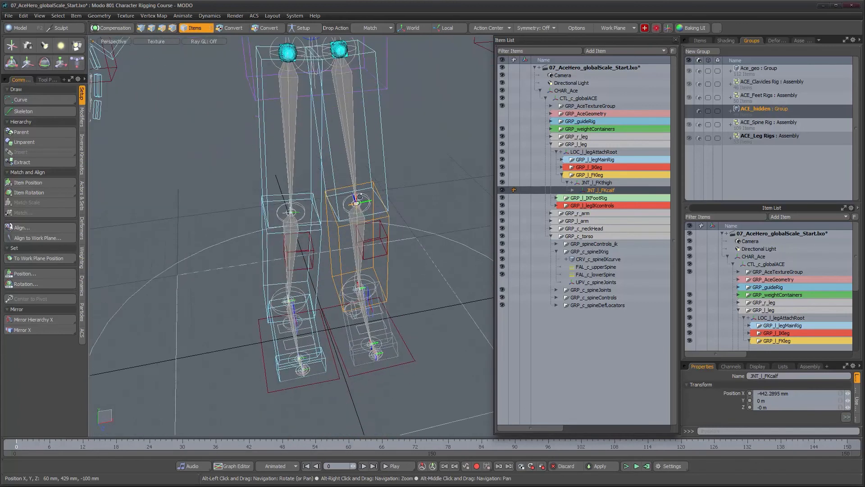
left_click_drag(356, 175, 311, 189, "alt")
right_click_drag(299, 190, 337, 189, "alt")
left_click_drag(336, 189, 360, 183, "alt")
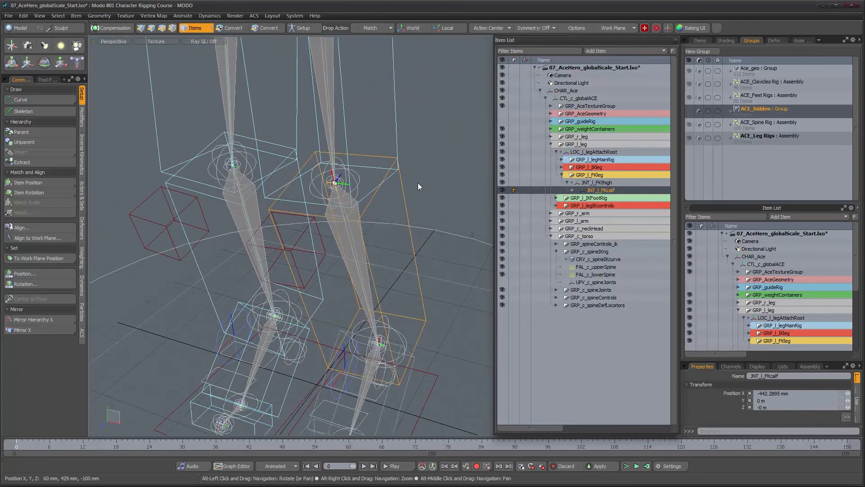
left_click(432, 179)
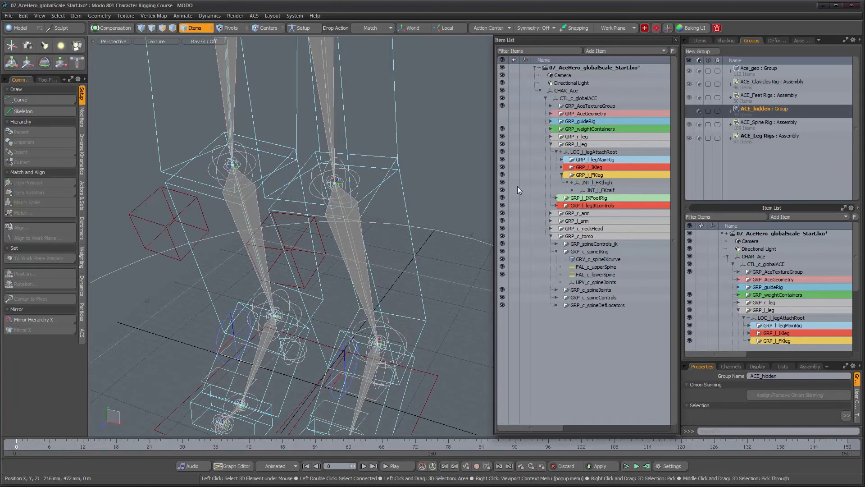
right_click_drag(379, 124, 342, 122, "alt")
middle_click_drag(341, 122, 368, 294, "alt")
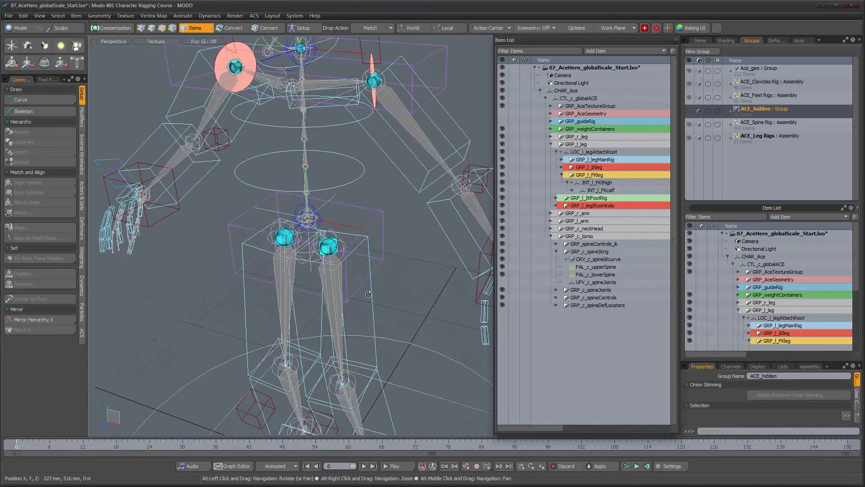
left_click_drag(373, 242, 370, 273, "alt")
middle_click_drag(370, 272, 320, 98, "alt")
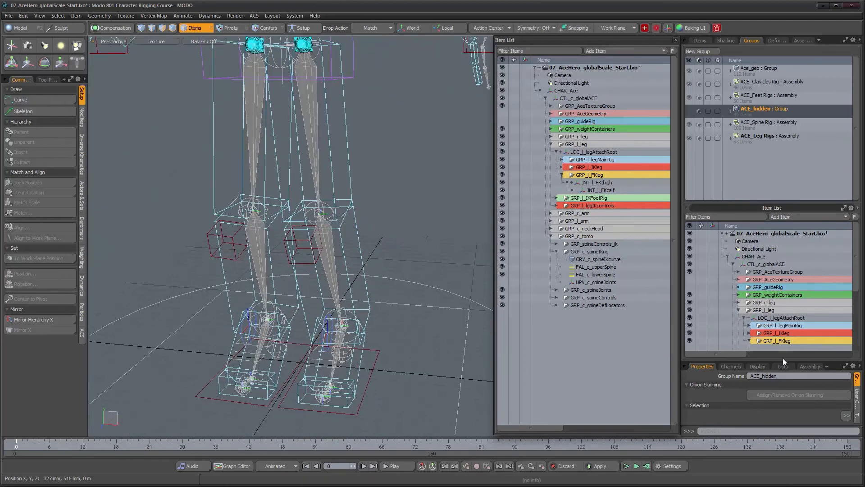
Step: Enlarge the item properties and show the locator shape settings of the left calf joint in the main leg rig
left_click_drag(774, 197, 774, 274)
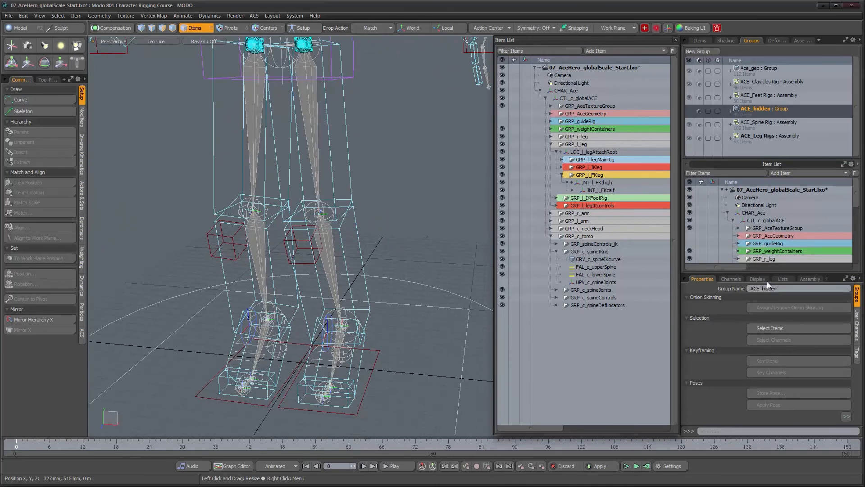
left_click(768, 280)
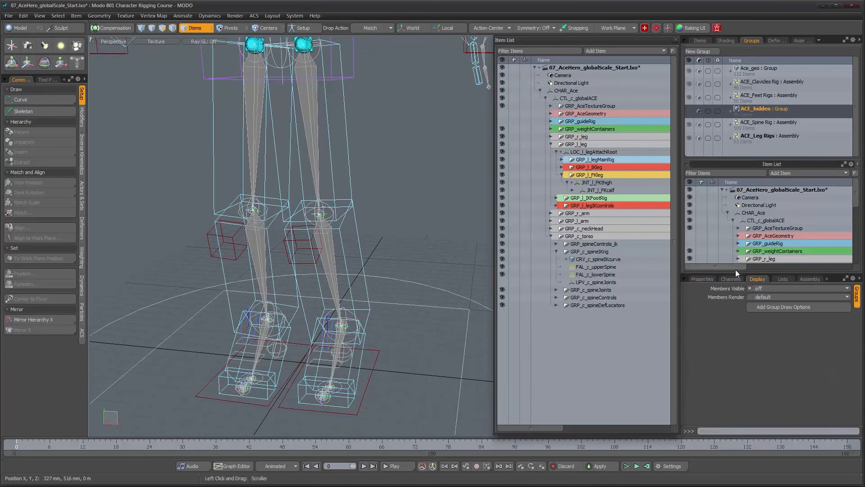
left_click_drag(776, 234, 776, 133)
left_click_drag(337, 228, 329, 236, "alt")
left_click(328, 239)
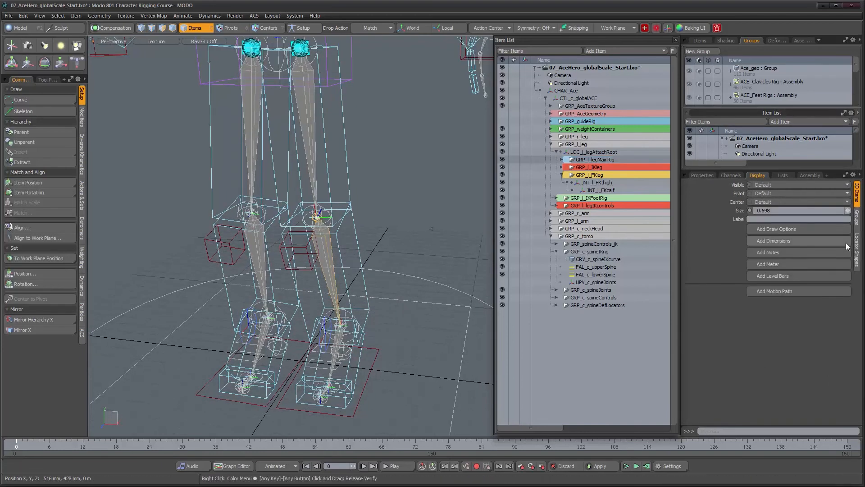
left_click(858, 242)
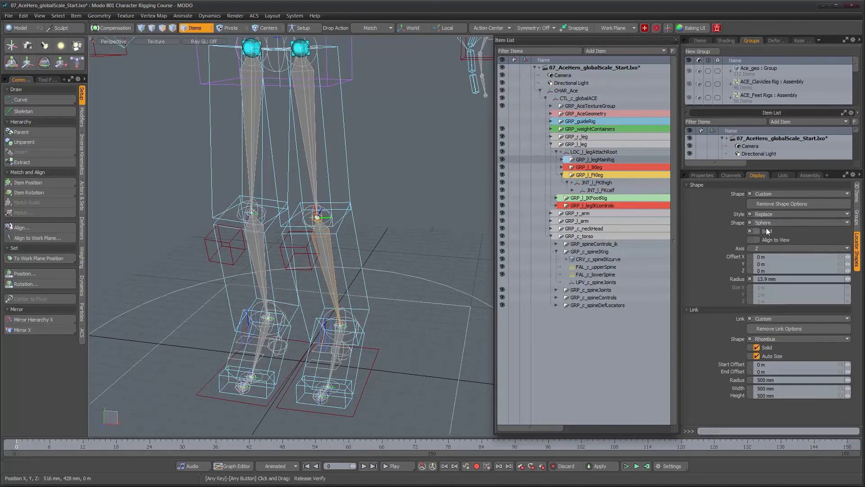
Step: Set the locator shape style of the left FK calf joint JNT_l_FKcalf to Replace
right_click_drag(421, 243, 358, 231, "alt")
left_click(358, 230)
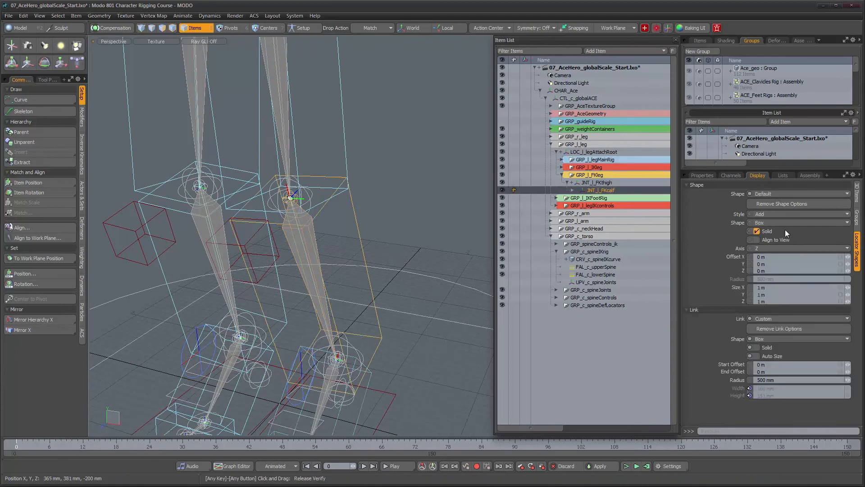
left_click(777, 216)
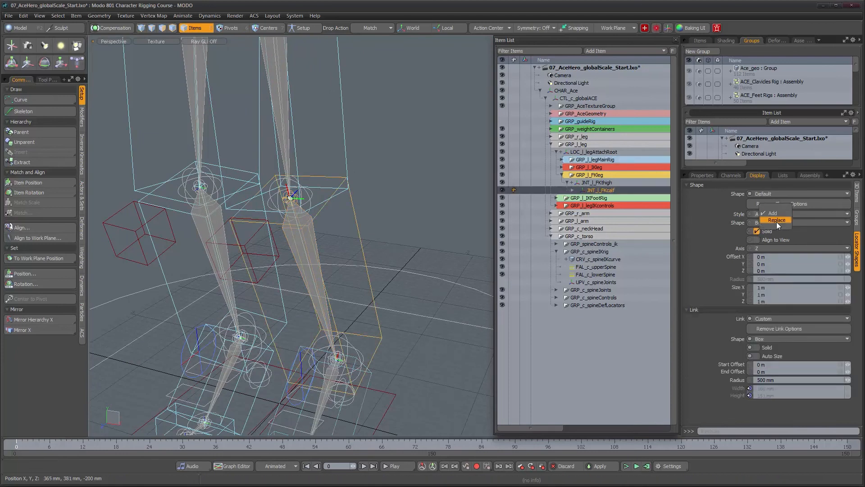
left_click(777, 222)
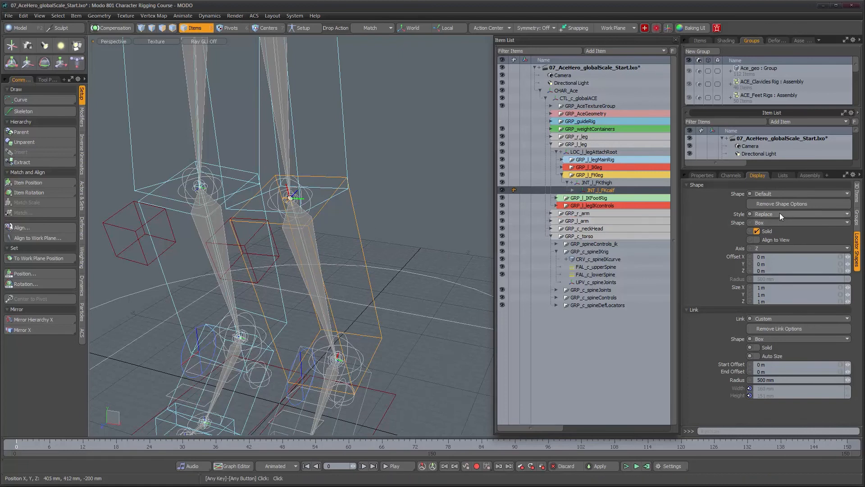
Step: Inspect the left knee up close and check the shape style of JNT_l_FKcalf again
left_click(365, 166)
left_click_drag(363, 166, 318, 191, "alt")
right_click_drag(318, 191, 373, 192, "alt")
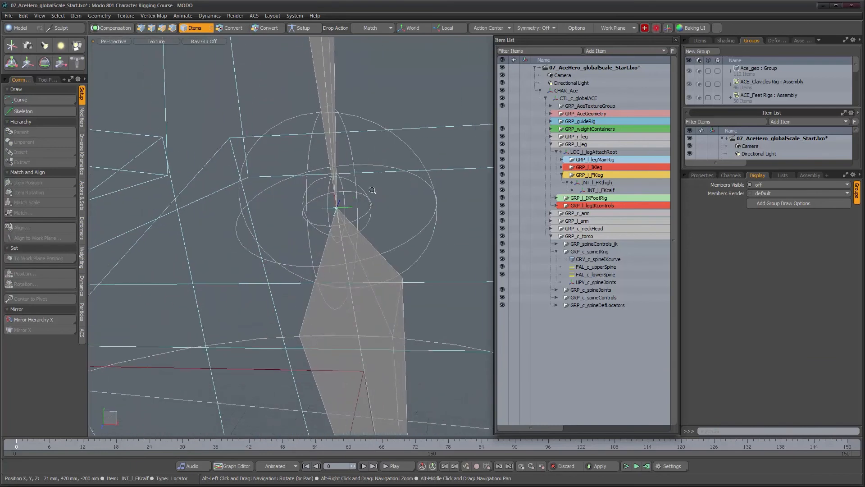
left_click(347, 208)
right_click_drag(403, 246, 356, 246, "alt")
left_click(859, 244)
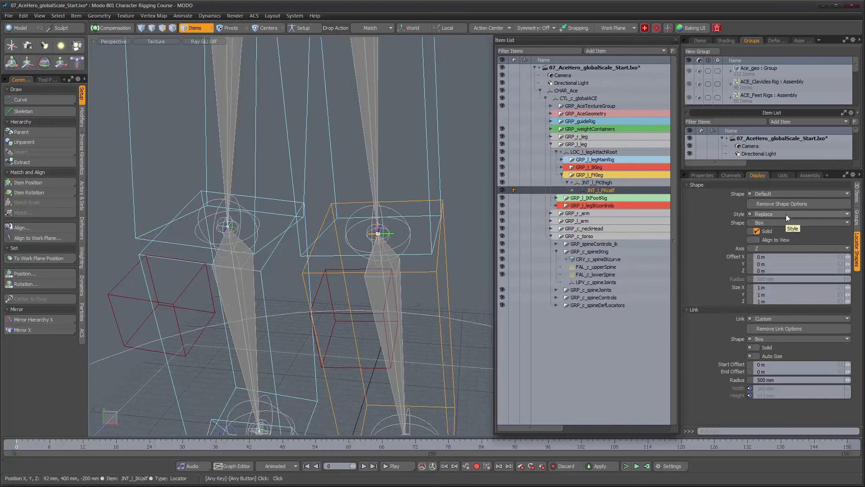
right_click_drag(412, 202, 397, 221, "alt")
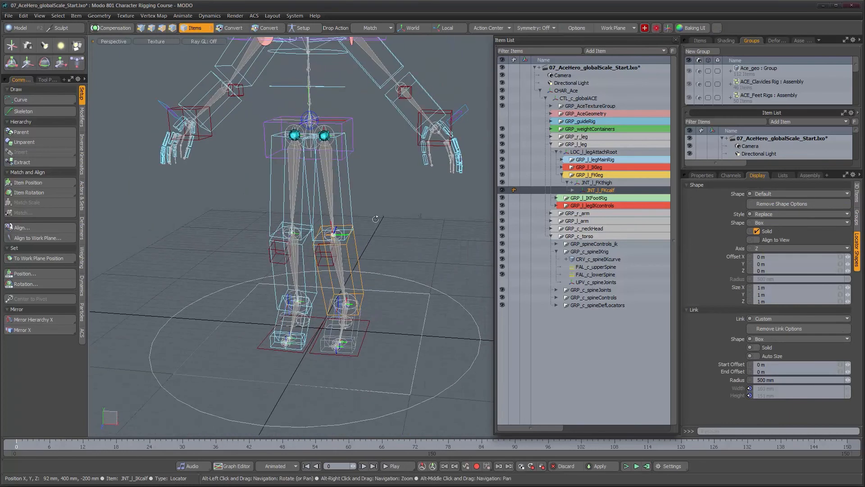
Step: Select the left FK leg joints, including JNT_l_FKthigh and JNT_l_FKcalf, and set their locator shape style to Replace
left_click(396, 220)
left_click_drag(397, 220, 380, 266, "alt")
right_click_drag(380, 266, 375, 231, "alt")
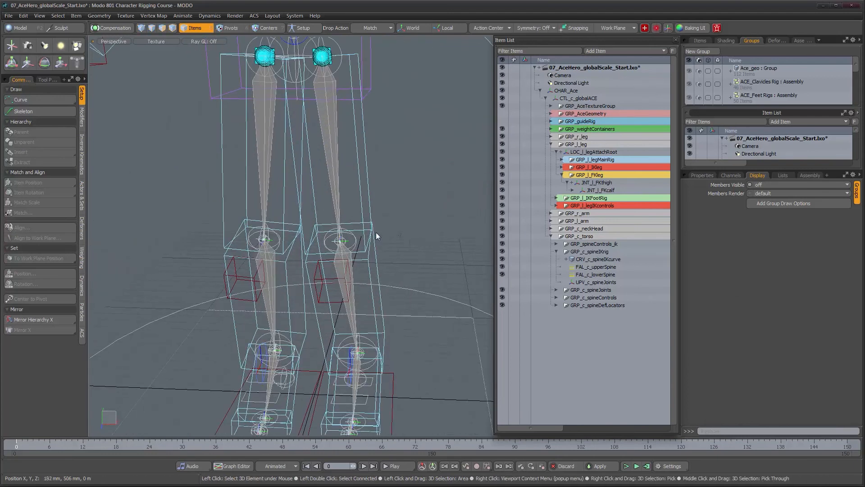
left_click_drag(371, 224, 380, 228, "alt")
right_click_drag(380, 229, 358, 240, "alt")
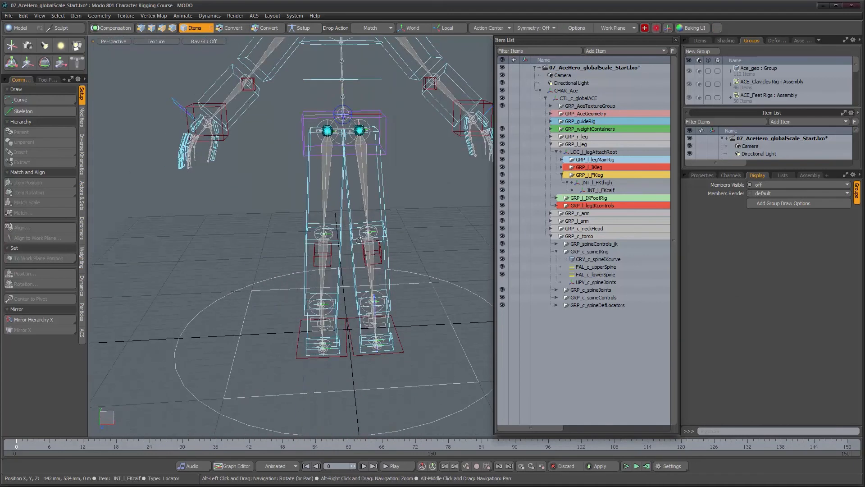
middle_click_drag(358, 240, 356, 215, "alt")
left_click(374, 168)
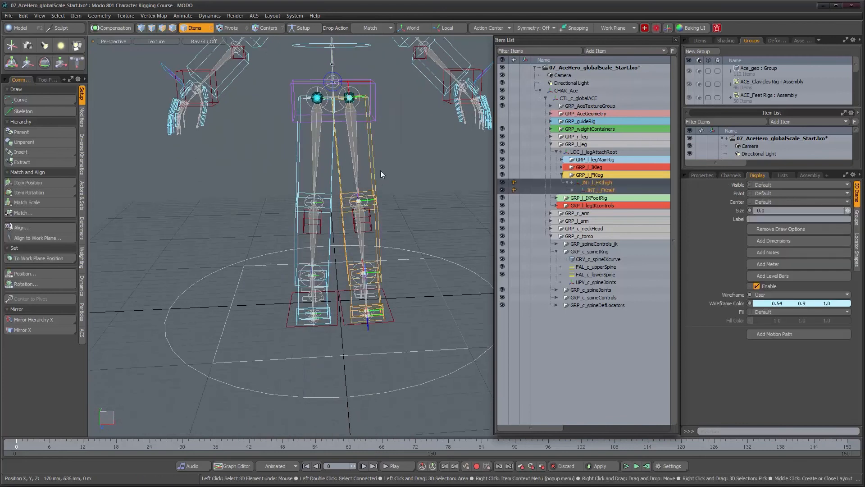
left_click_drag(380, 171, 306, 243, "alt")
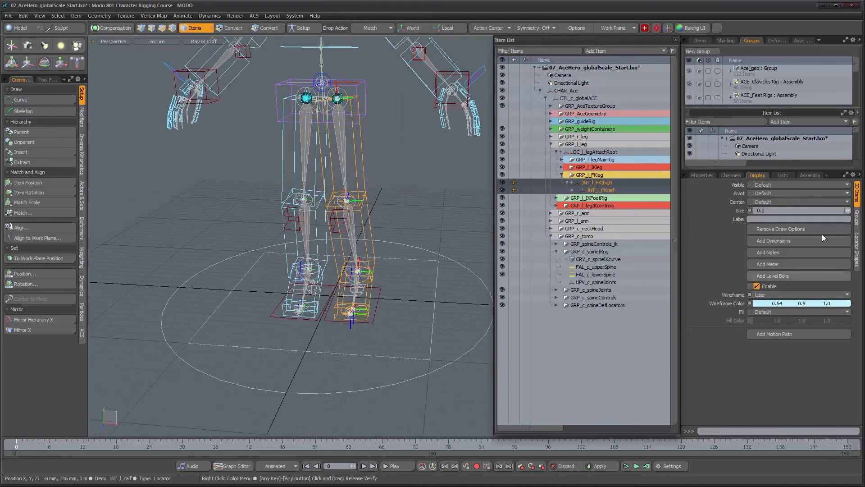
left_click(857, 248)
left_click(792, 215)
left_click(792, 223)
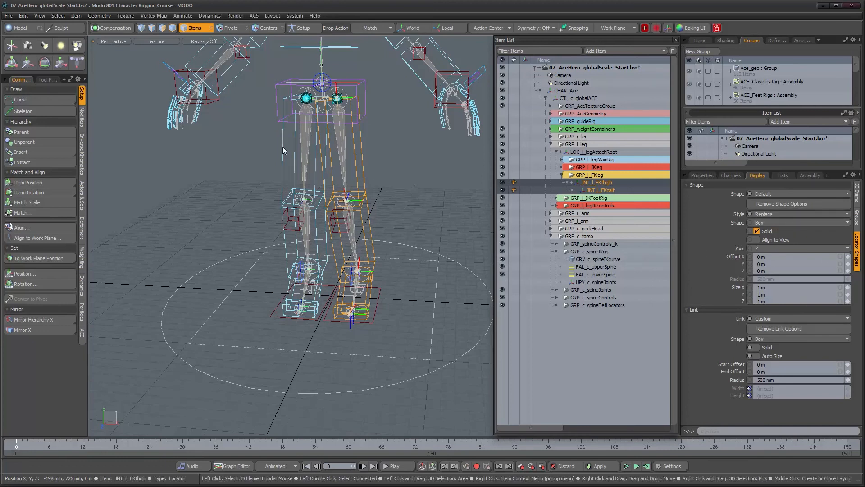
Step: Select the right leg's FK joints and set their locator shape style to Replace
left_click(439, 212)
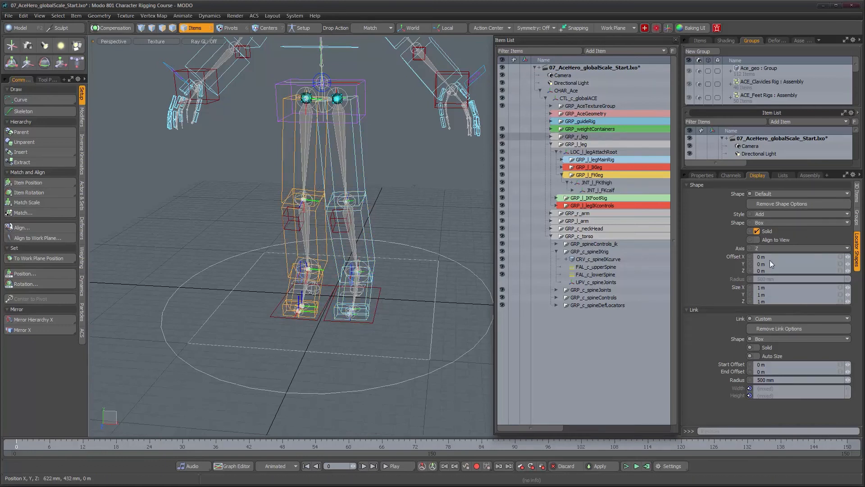
left_click(793, 213)
left_click(794, 220)
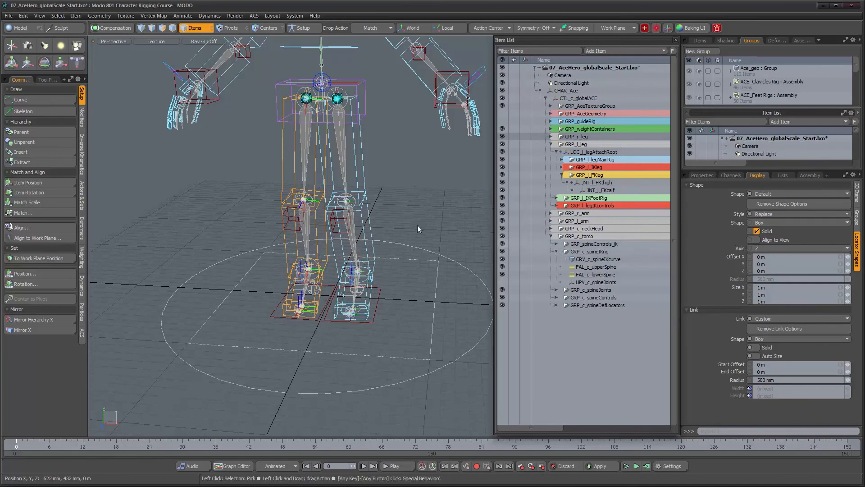
Step: View the whole rig, select the global control CTL_c_globalACE and show its transform properties
left_click_drag(417, 226, 399, 230, "alt")
left_click(413, 224)
middle_click_drag(399, 230, 351, 259, "alt")
right_click_drag(351, 259, 354, 252, "alt")
mouse_move(354, 252)
left_mouse_down("alt")
mouse_move(365, 249)
mouse_move(356, 252)
left_mouse_up("alt")
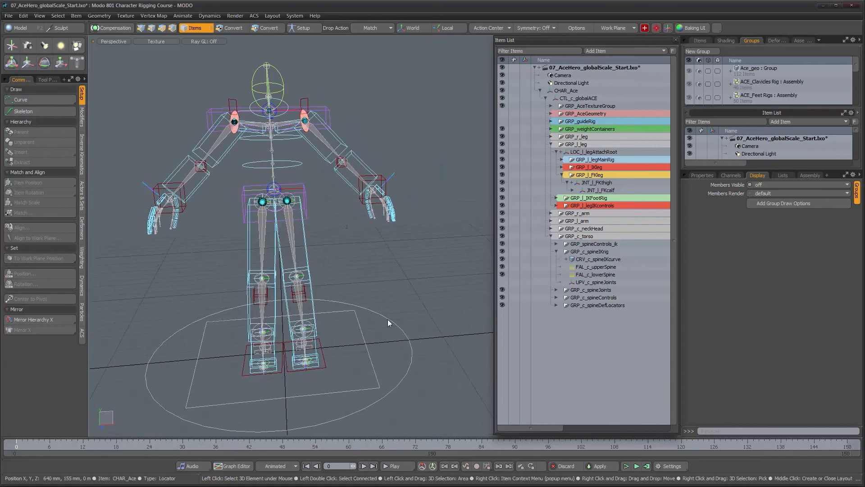
left_click(360, 333)
left_click(706, 174)
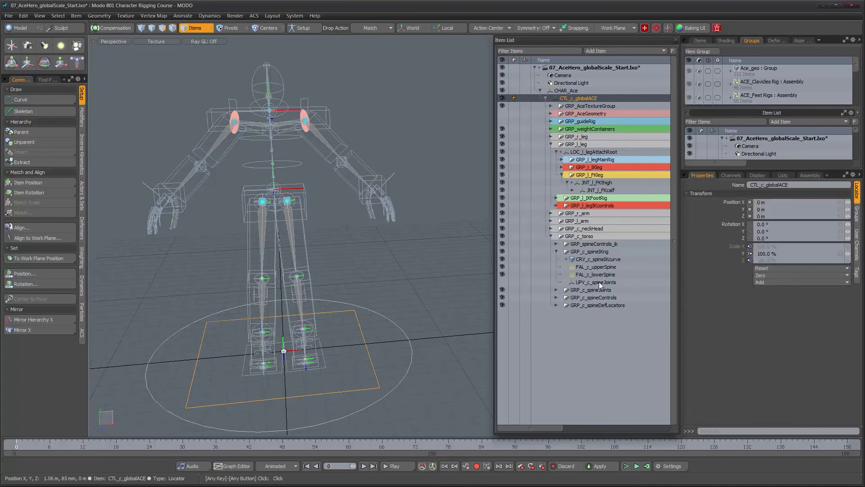
Step: Select the shoulder constraint locator CNS_c_shouldersCtl and inspect the helper locators at the shoulders and hips
mouse_move(339, 251)
left_mouse_down("alt")
mouse_move(333, 267)
mouse_move(278, 235)
mouse_move(320, 238)
mouse_move(331, 262)
left_mouse_up("alt")
left_click(296, 224)
left_click_drag(333, 203, 270, 183, "alt")
scroll(264, 185, "up", 6)
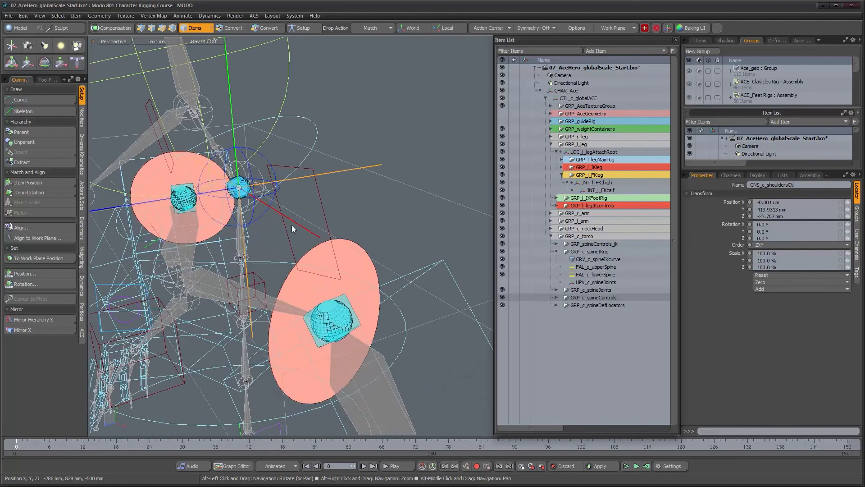
mouse_move(301, 227)
left_mouse_down("alt")
mouse_move(347, 226)
mouse_move(295, 228)
left_mouse_up("alt")
left_click_drag(361, 392, 326, 245, "alt+shift")
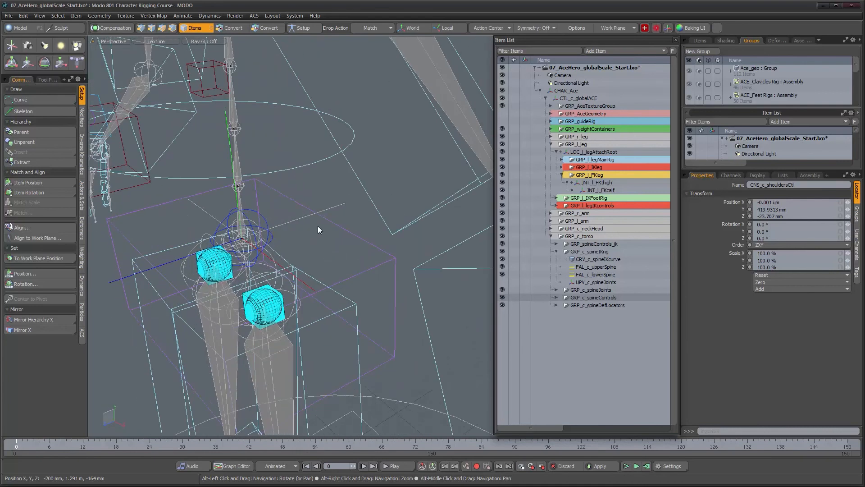
Step: Add the hip constraint locator CNS_c_hipsCtl to the ACE_hidden group
left_click(334, 206)
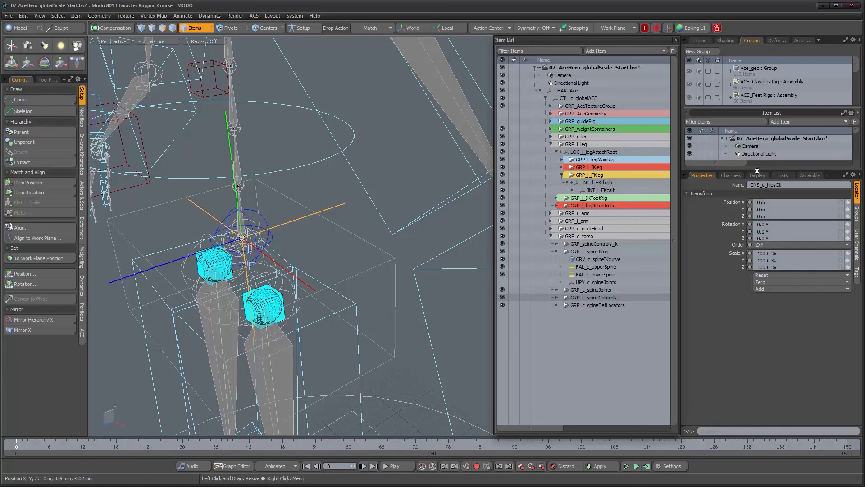
left_click_drag(762, 284, 762, 279)
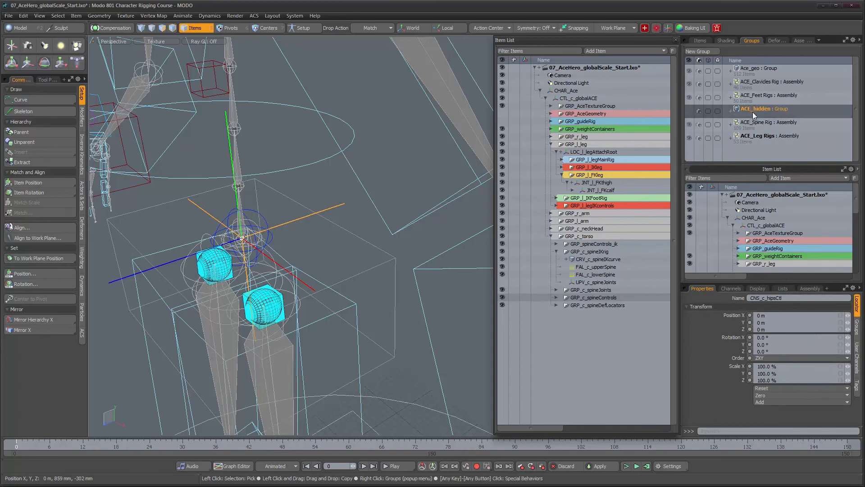
key("f")
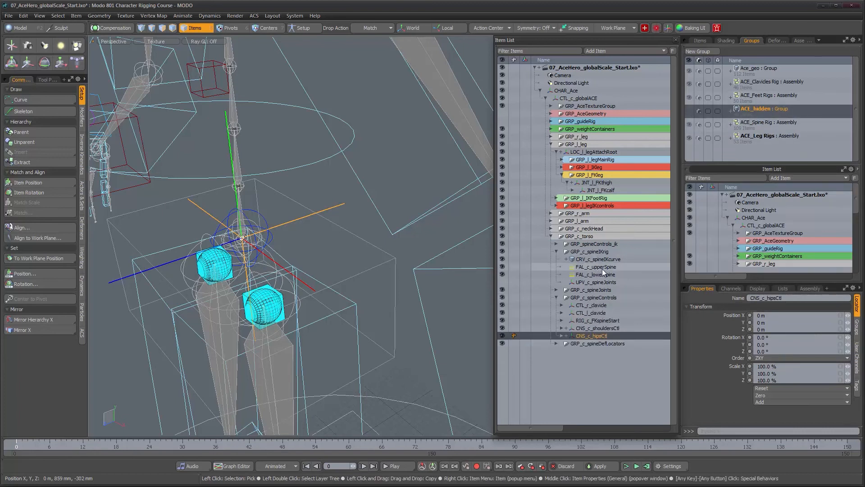
right_click(765, 111)
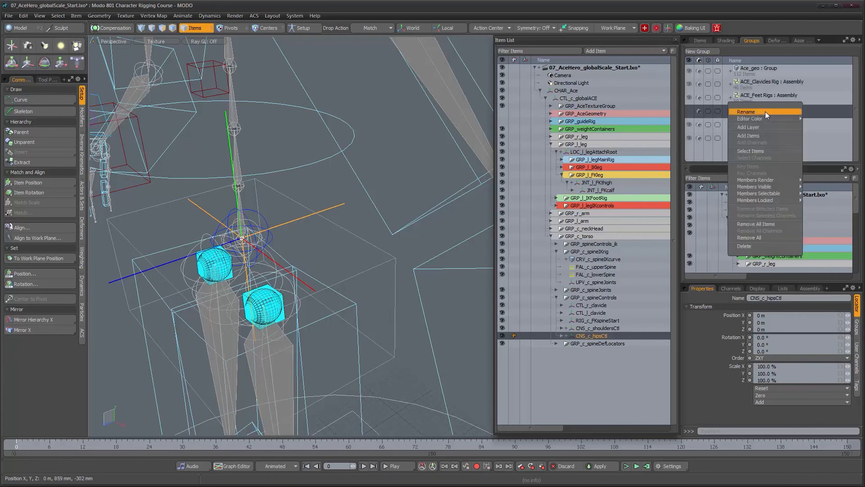
left_click(758, 154)
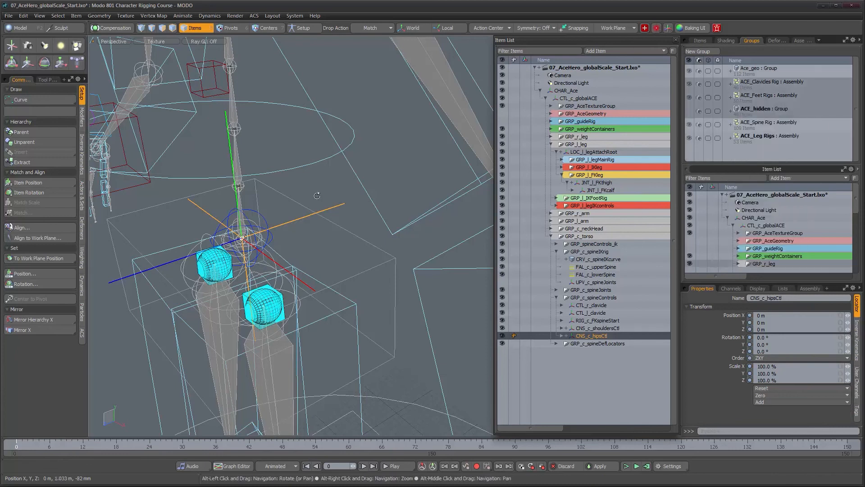
Step: Select the shoulder constraint locator CNS_c_shouldersCtl at the upper spine and add it to the ACE_hidden group
right_click_drag(309, 183, 255, 207, "alt")
left_click_drag(255, 207, 343, 141, "alt")
left_click(348, 134)
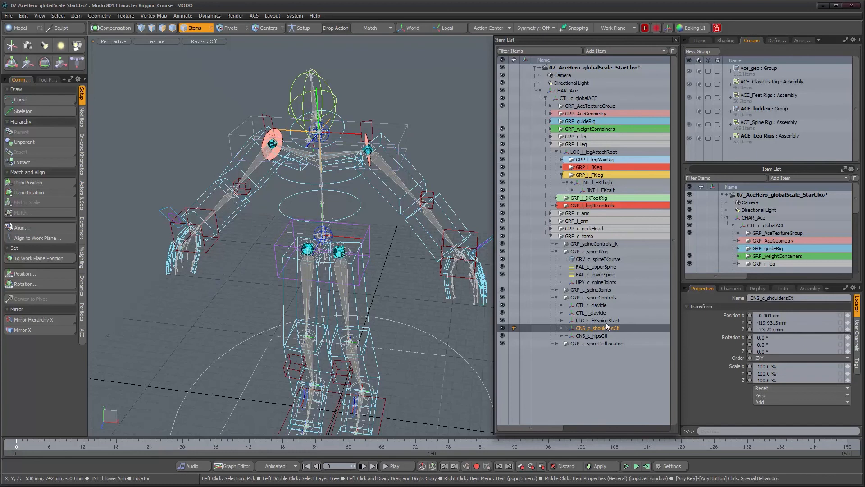
right_click(756, 112)
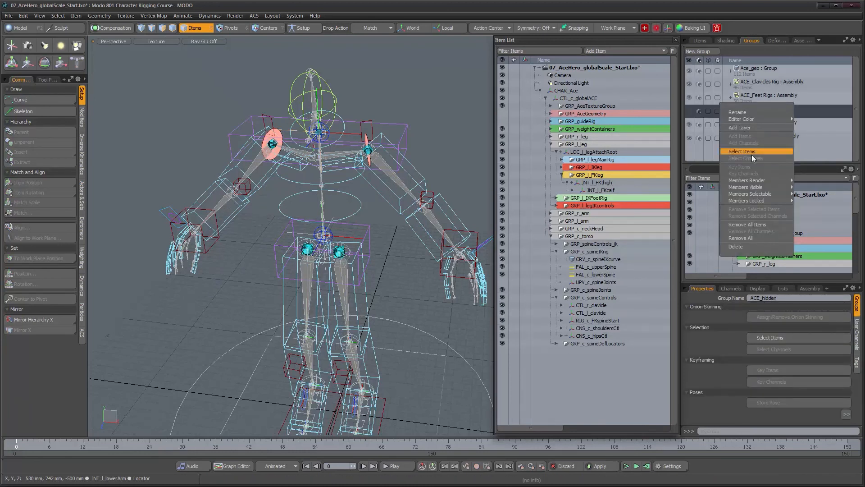
left_click(418, 97)
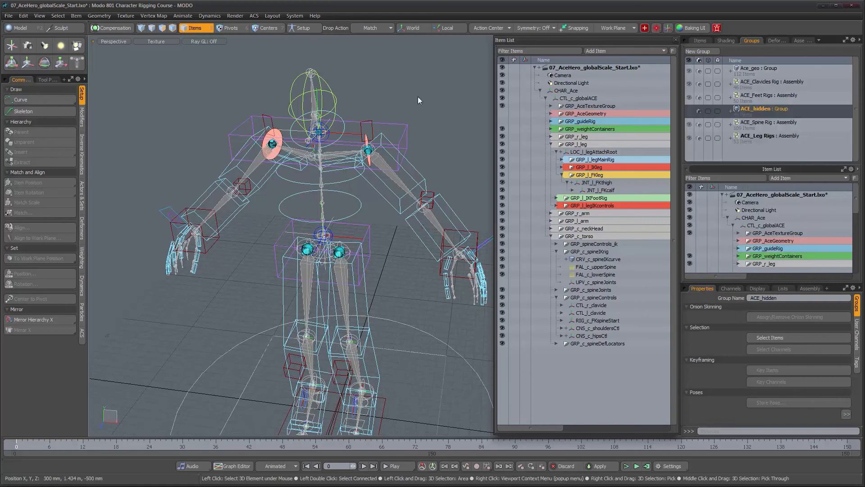
left_click(347, 133)
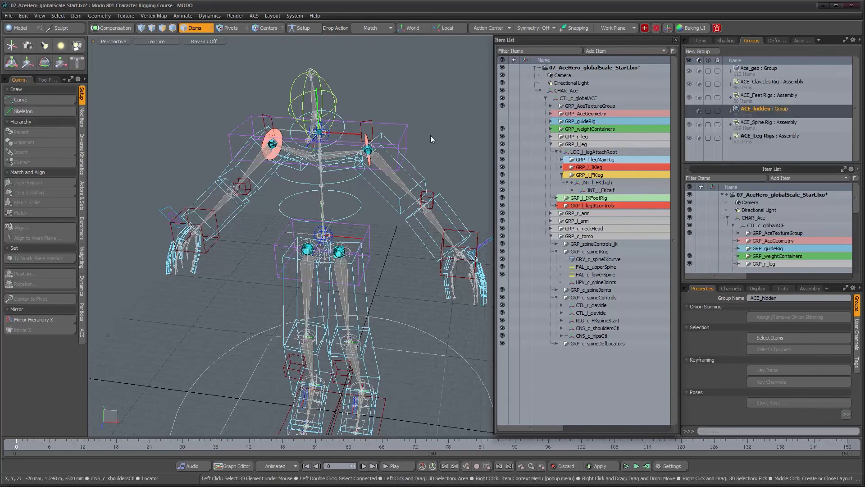
right_click(765, 113)
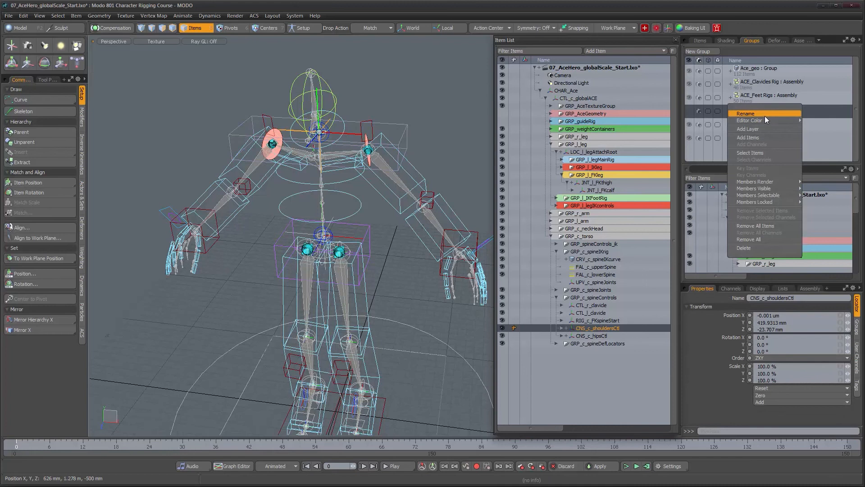
left_click(746, 138)
Step: Select the hip constraint locator CNS_c_hipsCtl again and add it to the ACE_hidden group
left_click(345, 236)
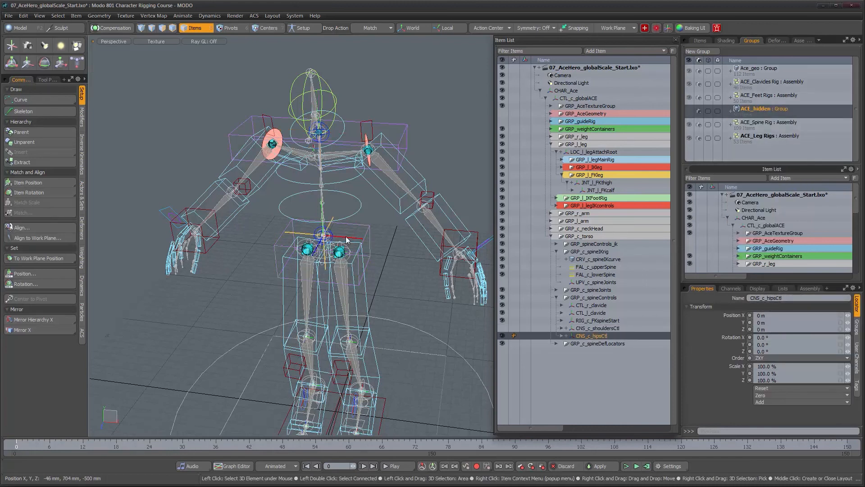
right_click(766, 115)
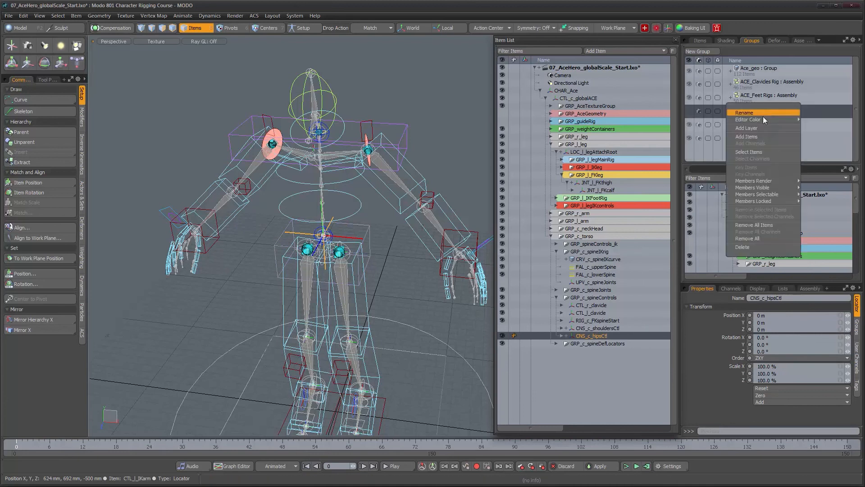
left_click(764, 137)
Step: Add the neck up-vector locator UPV_c_neck, located behind the upper spine, to the ACE_hidden group
left_click_drag(369, 162, 250, 160, "alt")
right_click_drag(250, 160, 390, 136, "alt")
left_click_drag(390, 136, 360, 98, "alt")
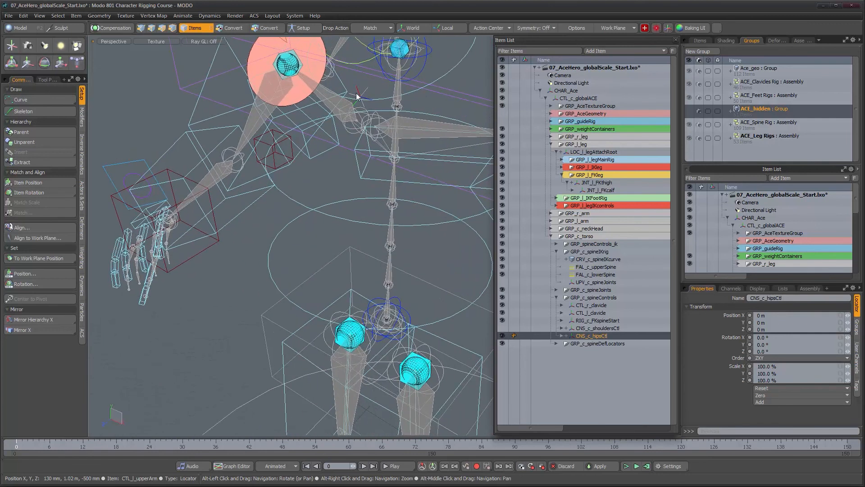
left_click(361, 98)
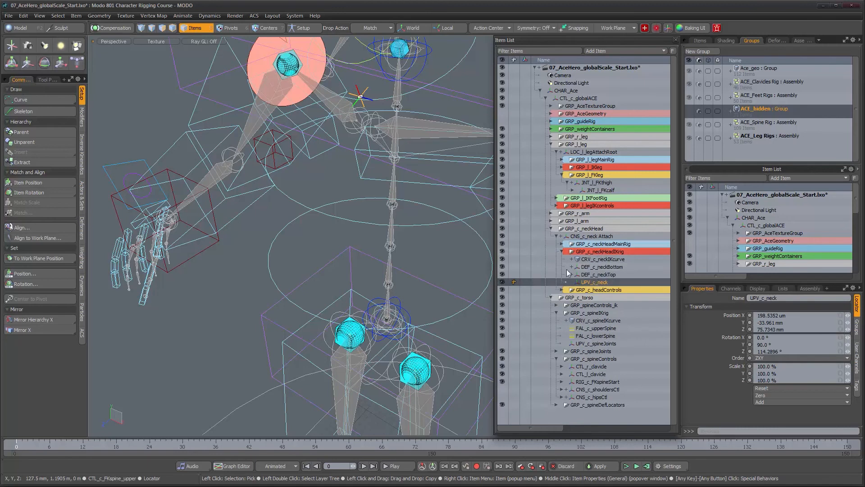
right_click(748, 110)
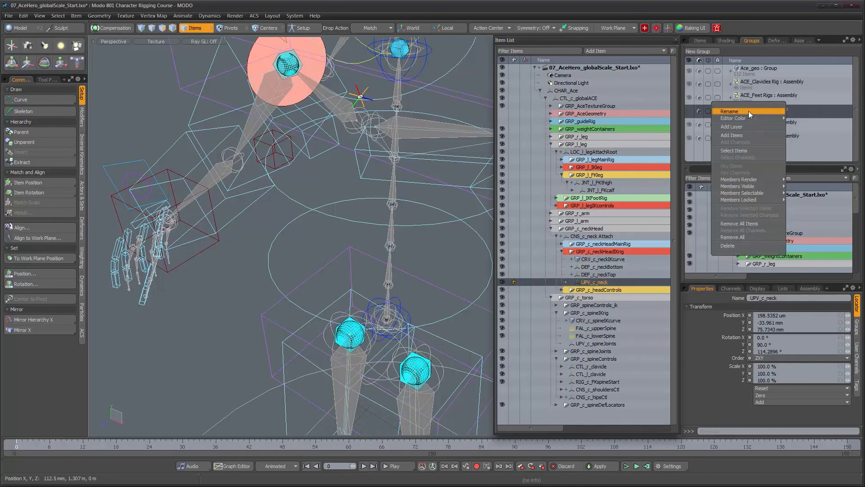
left_click(749, 137)
Step: Select the FK spine end locator RIG_c_FKspineEnd at the neck base and reveal it in the item hierarchy
scroll(424, 168, "down", 5)
left_click_drag(425, 168, 395, 159, "alt")
left_click(391, 155)
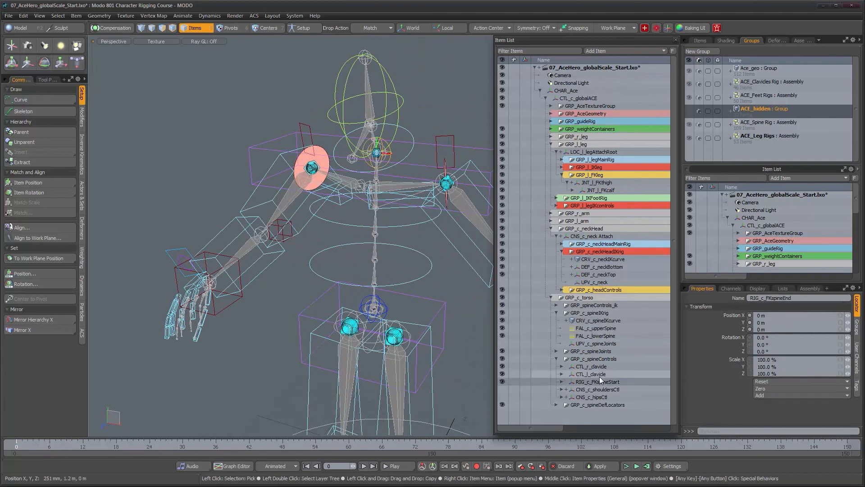
key("f")
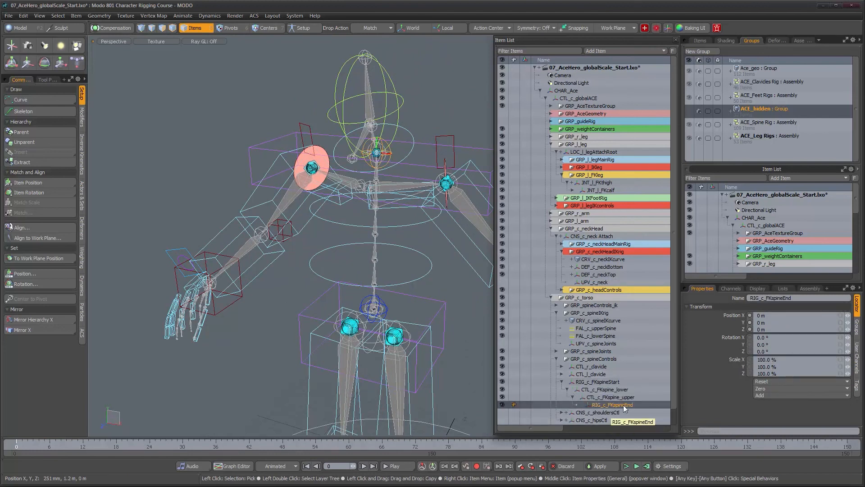
left_click_drag(372, 347, 383, 269, "alt")
scroll(384, 252, "up", 3)
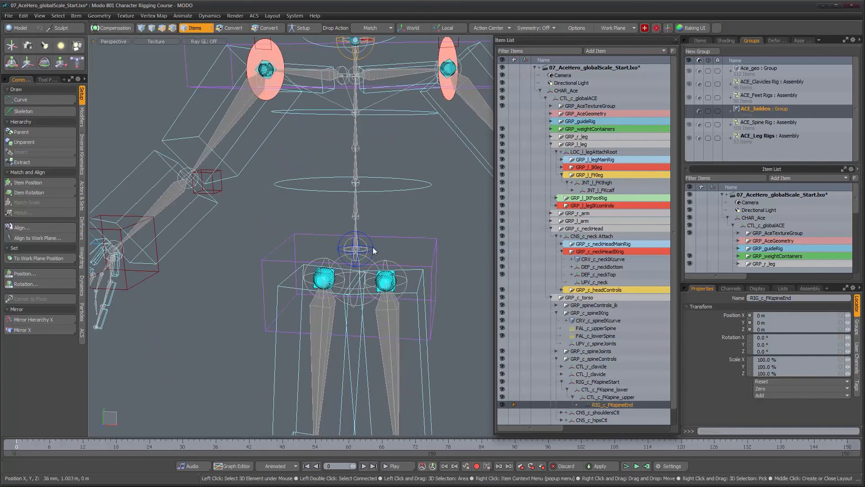
Step: Select RIG_c_FKspineStart at the hips together with RIG_c_FKspineEnd and add both to the ACE_hidden group
left_click(373, 247)
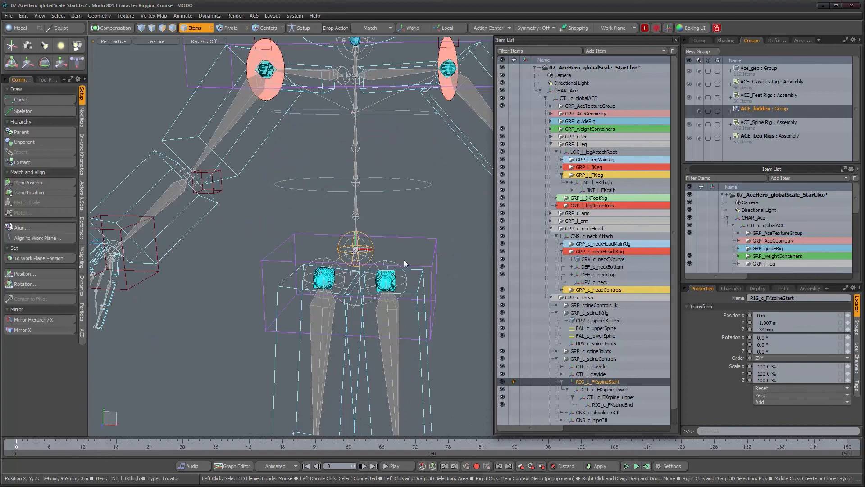
left_click_drag(403, 260, 390, 256, "alt")
left_click_drag(372, 165, 395, 108, "alt")
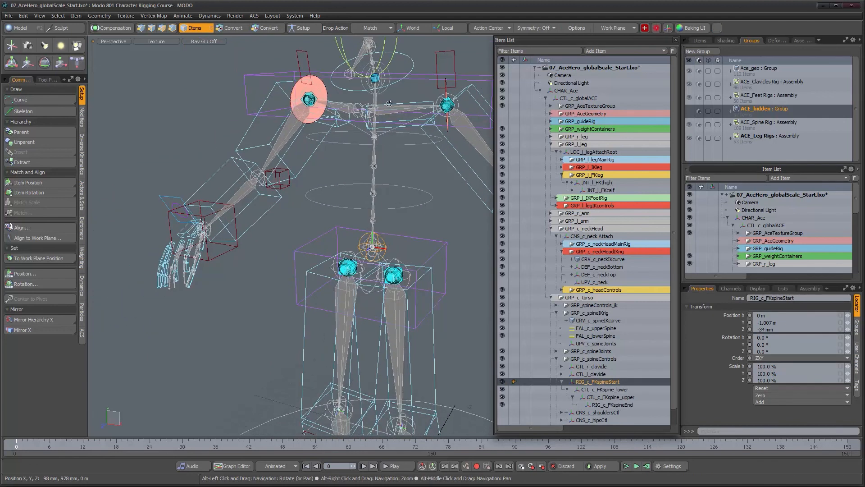
left_click(613, 405, "ctrl")
left_click_drag(333, 190, 346, 191, "alt")
right_click(760, 110)
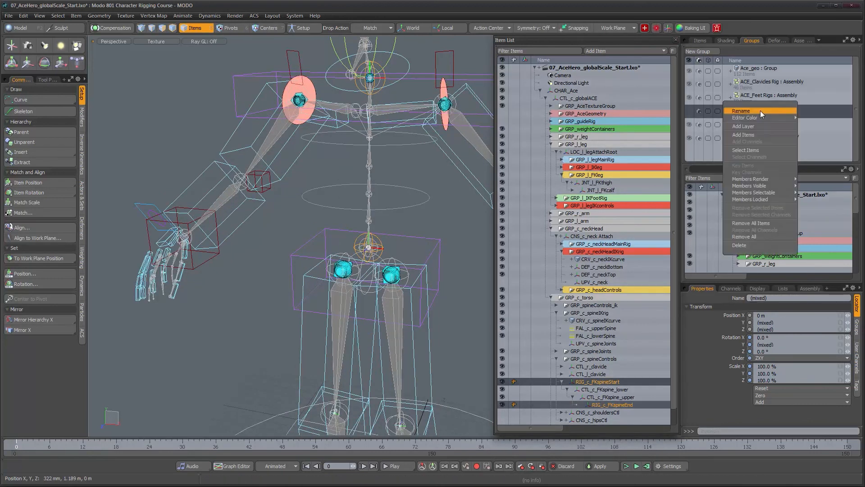
left_click(744, 135)
Step: Examine the whole character rig from several angles and its item hierarchy for helper items that are still displayed
left_click_drag(383, 225, 372, 184, "alt")
scroll(373, 189, "down", 2)
left_click_drag(374, 215, 393, 251, "alt+shift")
scroll(368, 193, "down", 2)
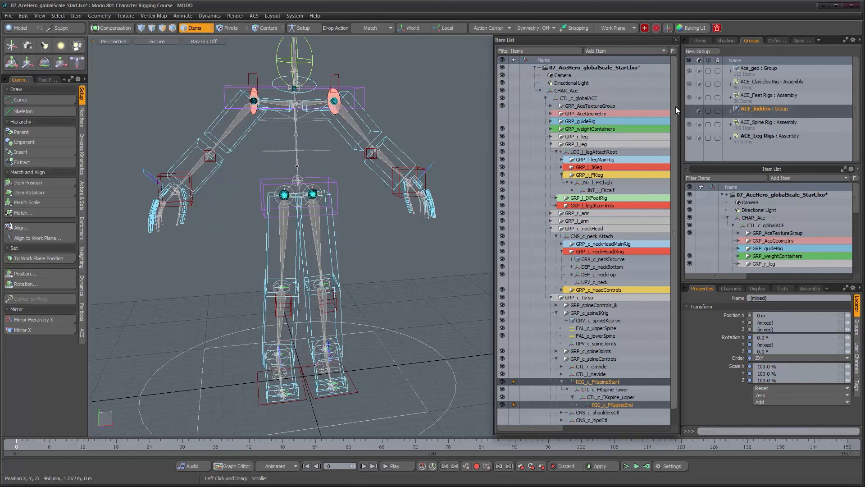
scroll(675, 106, "down", 1)
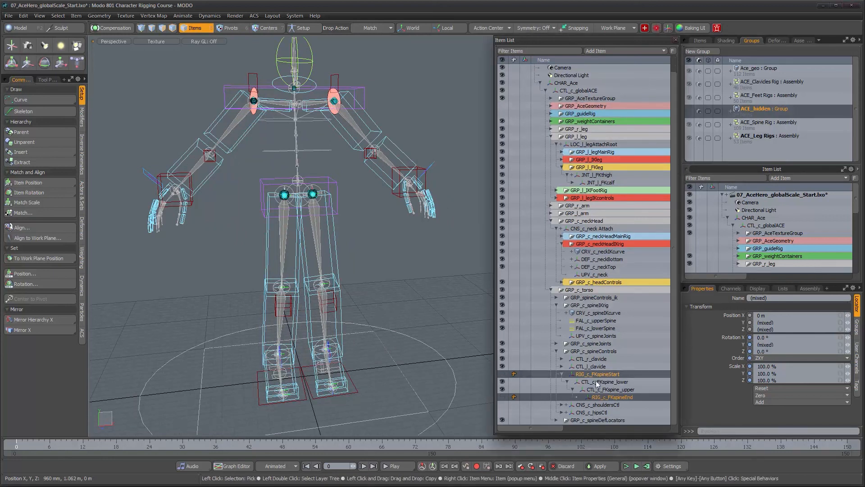
left_click_drag(675, 287, 677, 316)
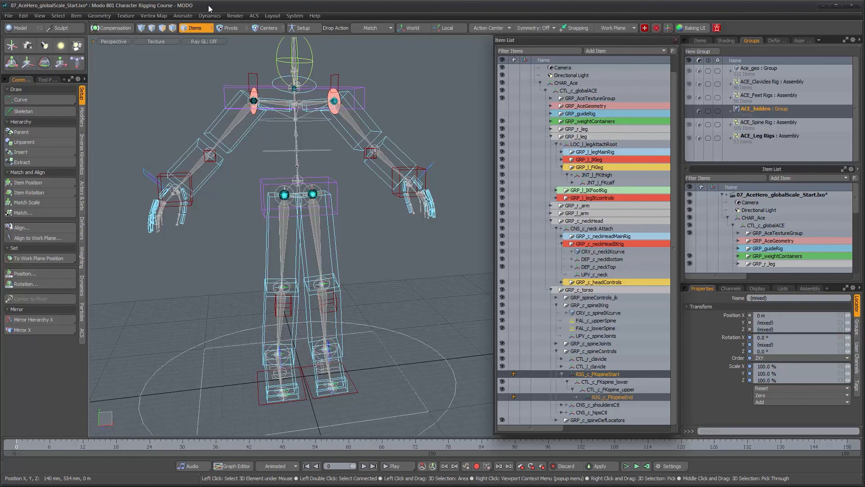
left_click_drag(365, 255, 314, 249, "alt")
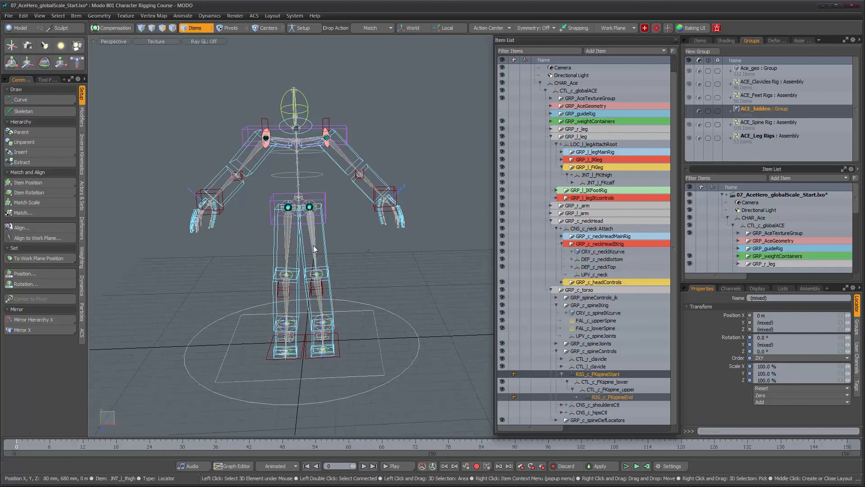
left_click_drag(331, 231, 381, 248, "alt")
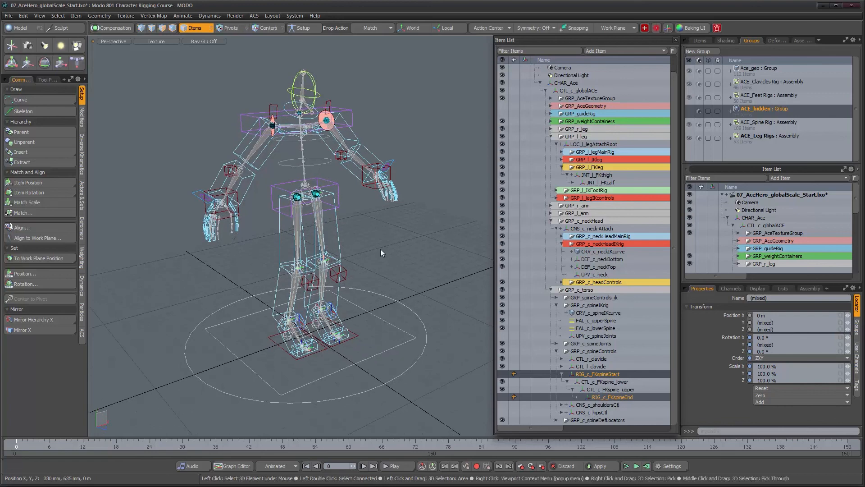